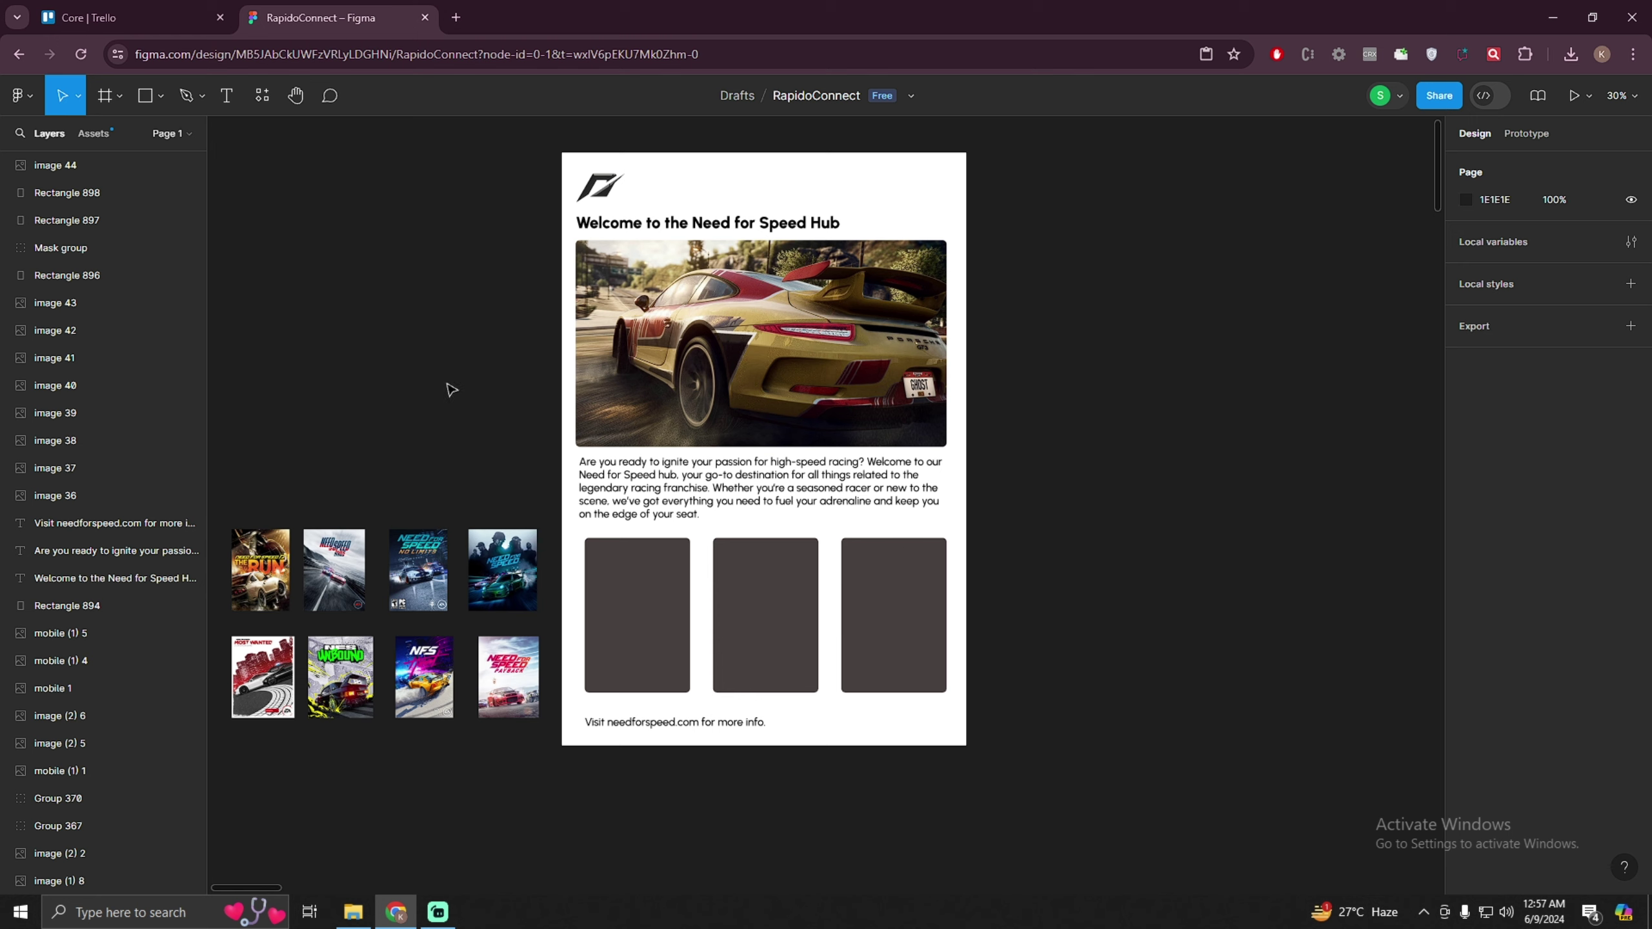
# - Select all the contents of the hub frame in the Figma design to review them
pyautogui.moveTo(419, 167); pyautogui.dragTo(1020, 763)
pyautogui.click(1048, 801)
pyautogui.moveTo(1047, 813); pyautogui.dragTo(558, 154)
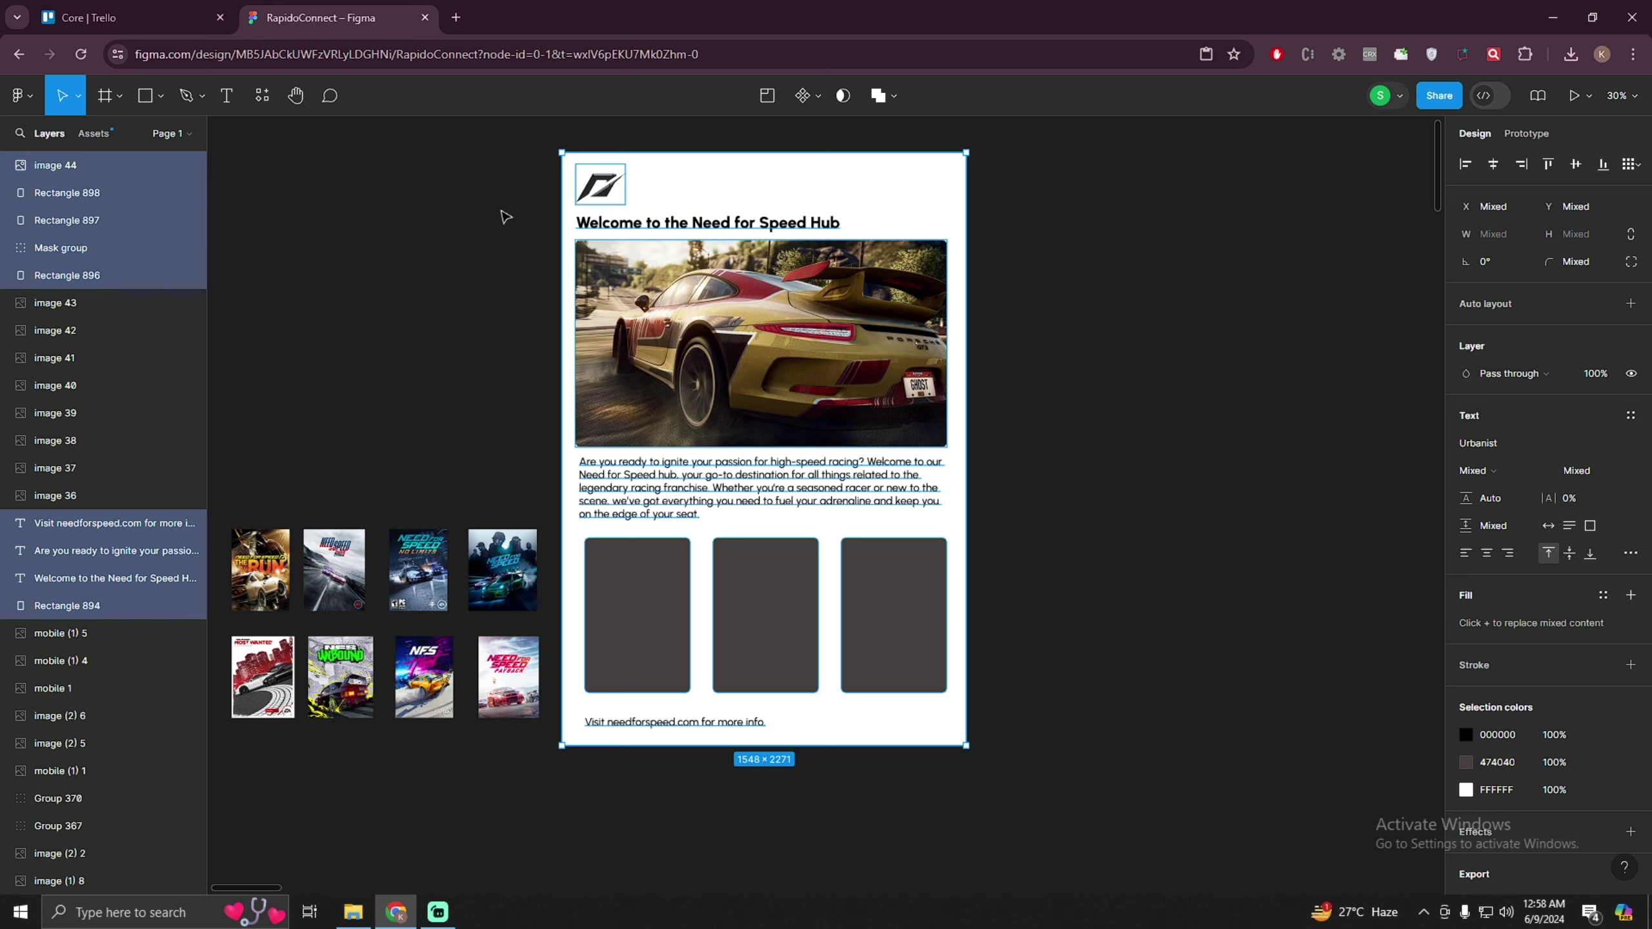
pyautogui.click(505, 188)
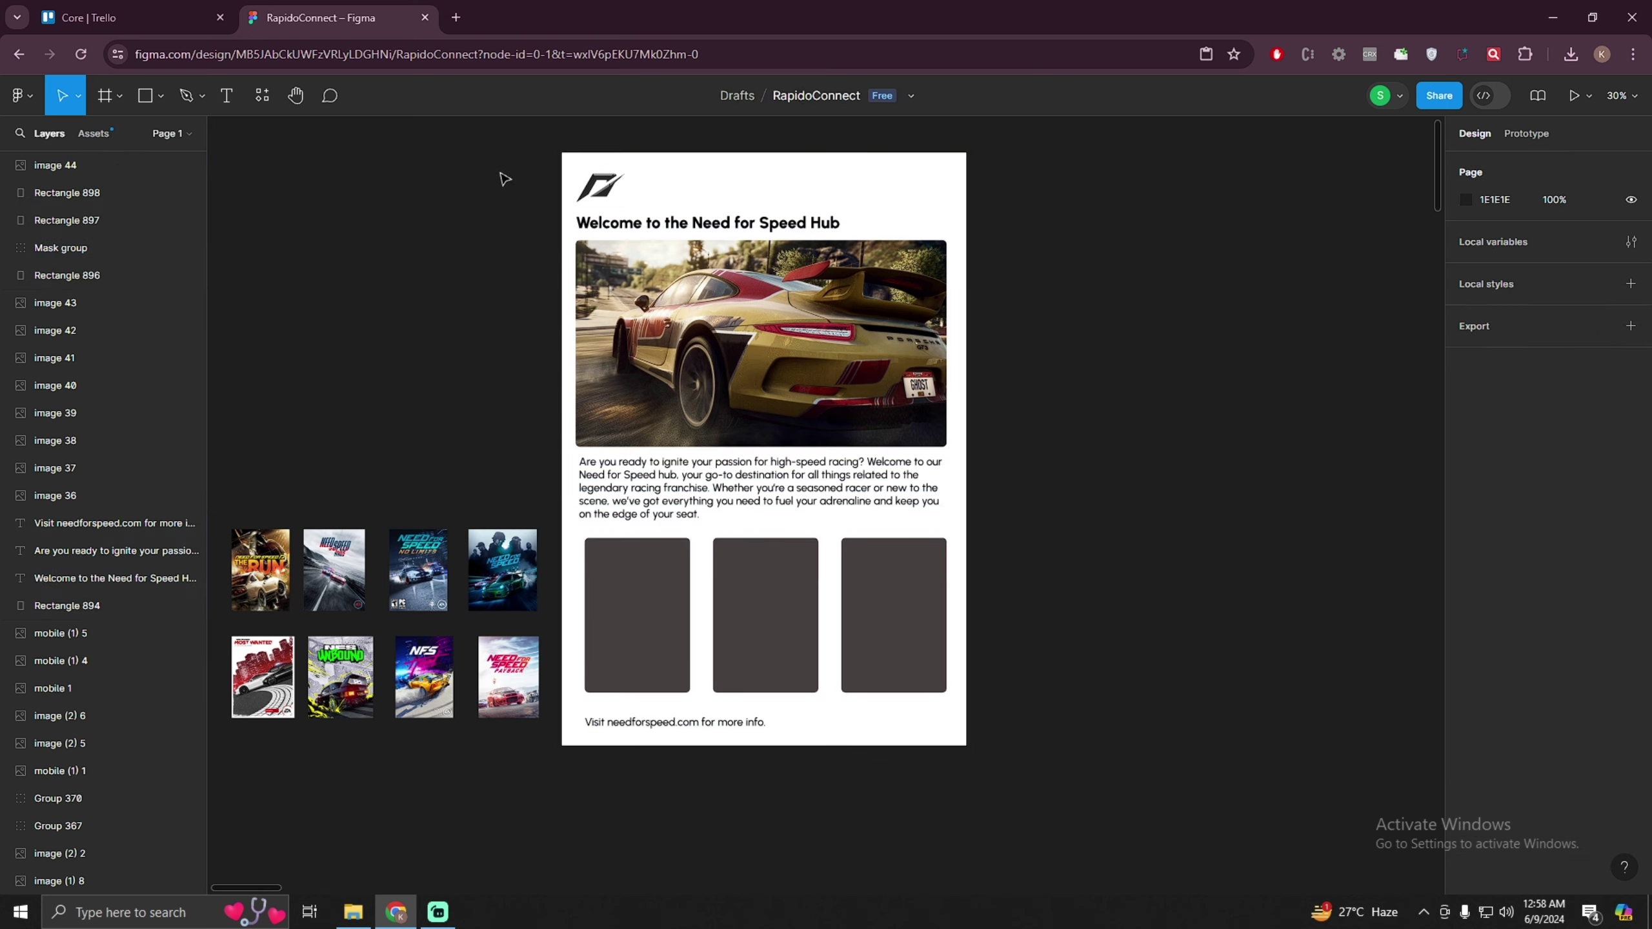
pyautogui.moveTo(507, 144); pyautogui.dragTo(1006, 776)
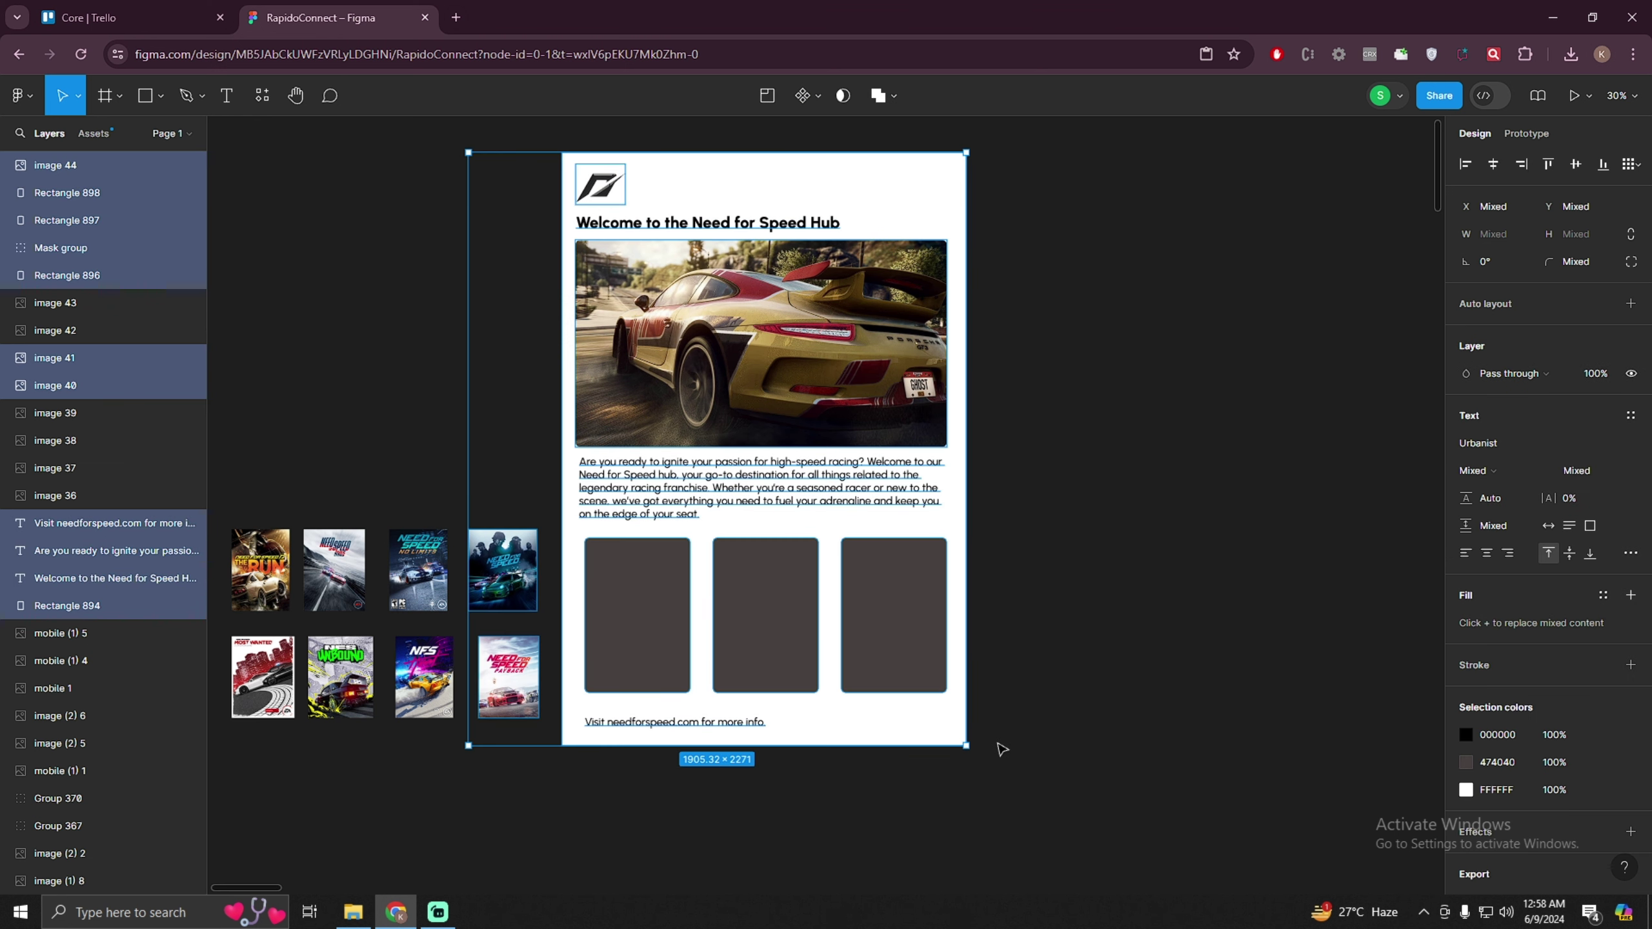
pyautogui.moveTo(979, 780); pyautogui.dragTo(618, 184)
# - Inspect the heading, hero image, paragraph, game thumbnails, footer and card placeholders one by one
pyautogui.click(694, 227)
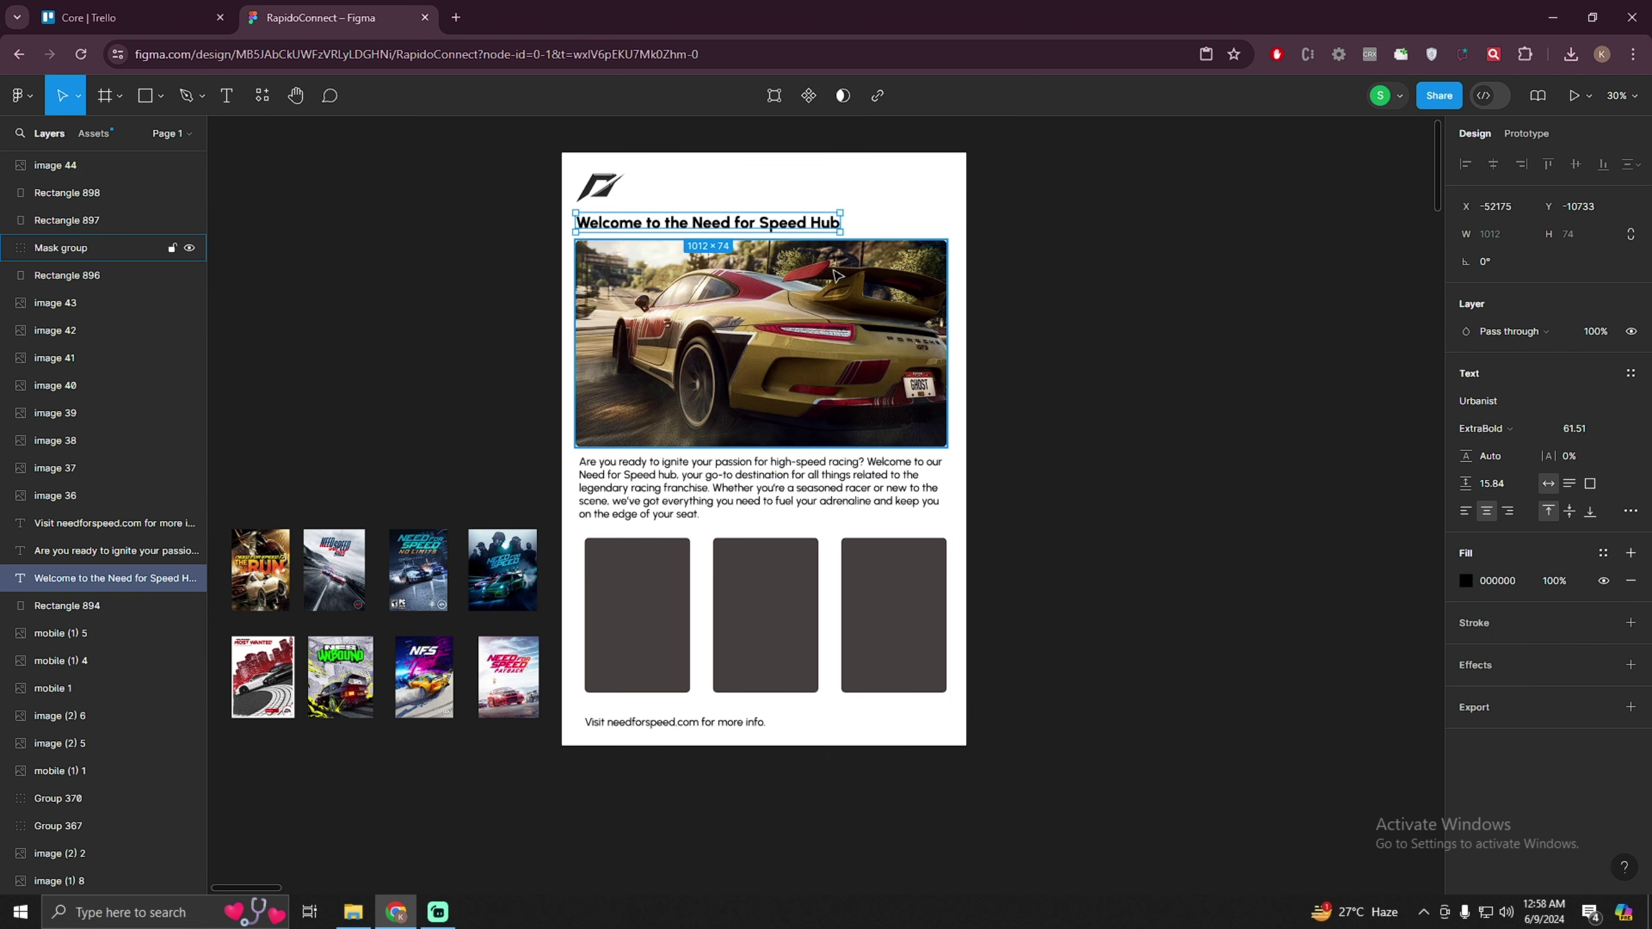
pyautogui.click(875, 354)
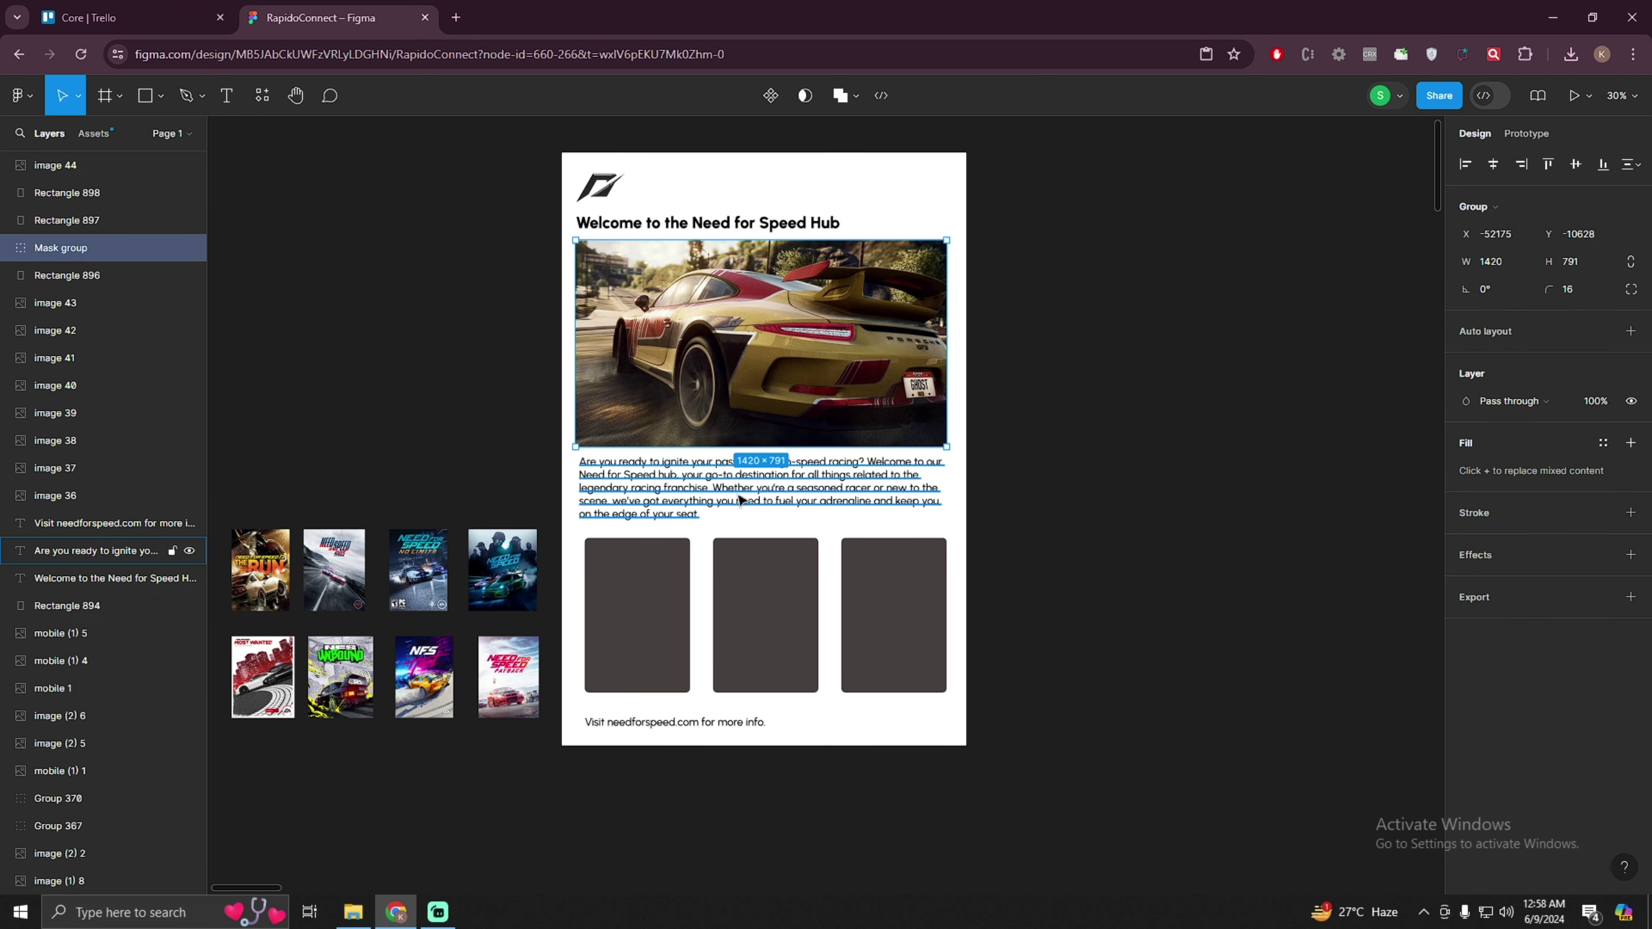
pyautogui.click(617, 478)
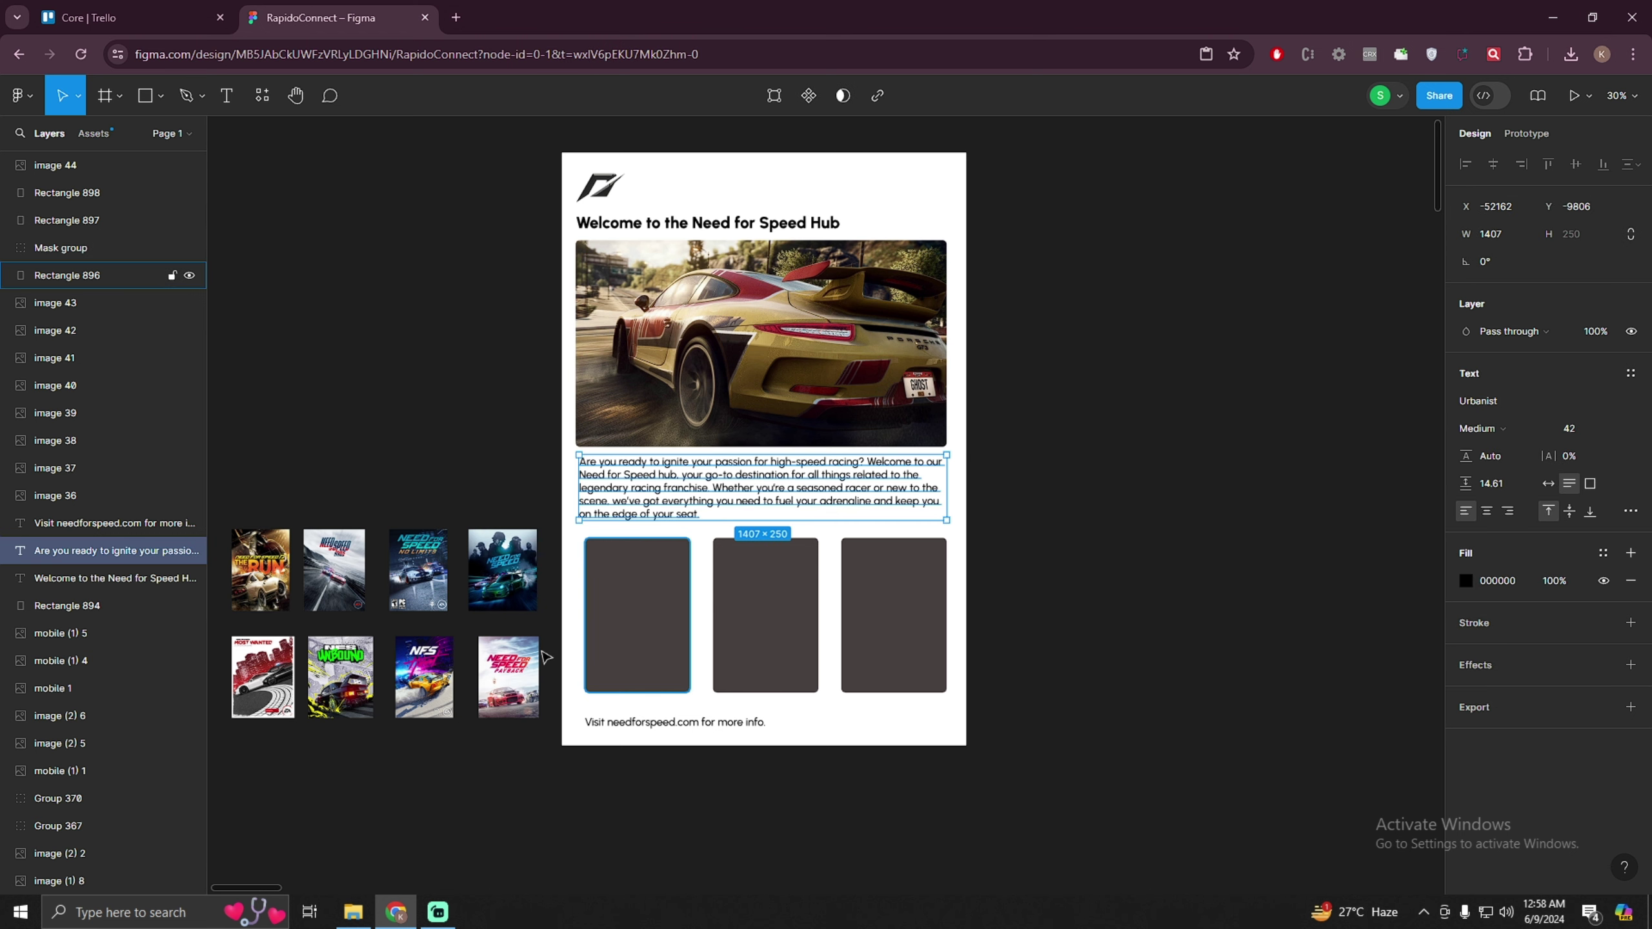
pyautogui.moveTo(540, 774); pyautogui.dragTo(221, 514)
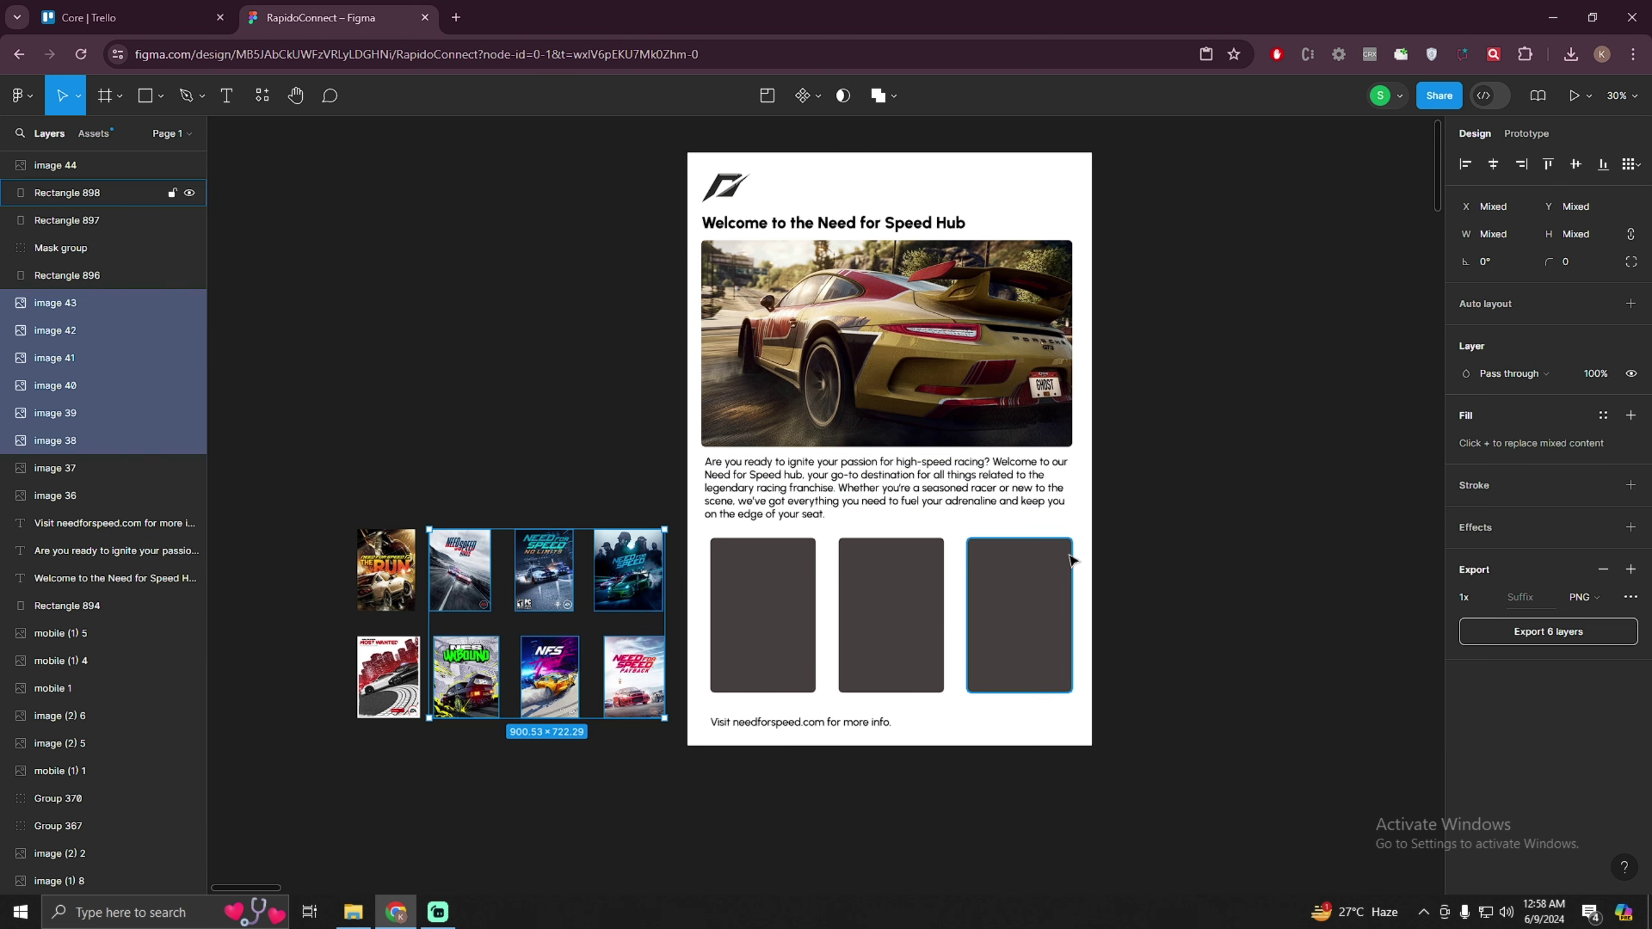
pyautogui.click(806, 723)
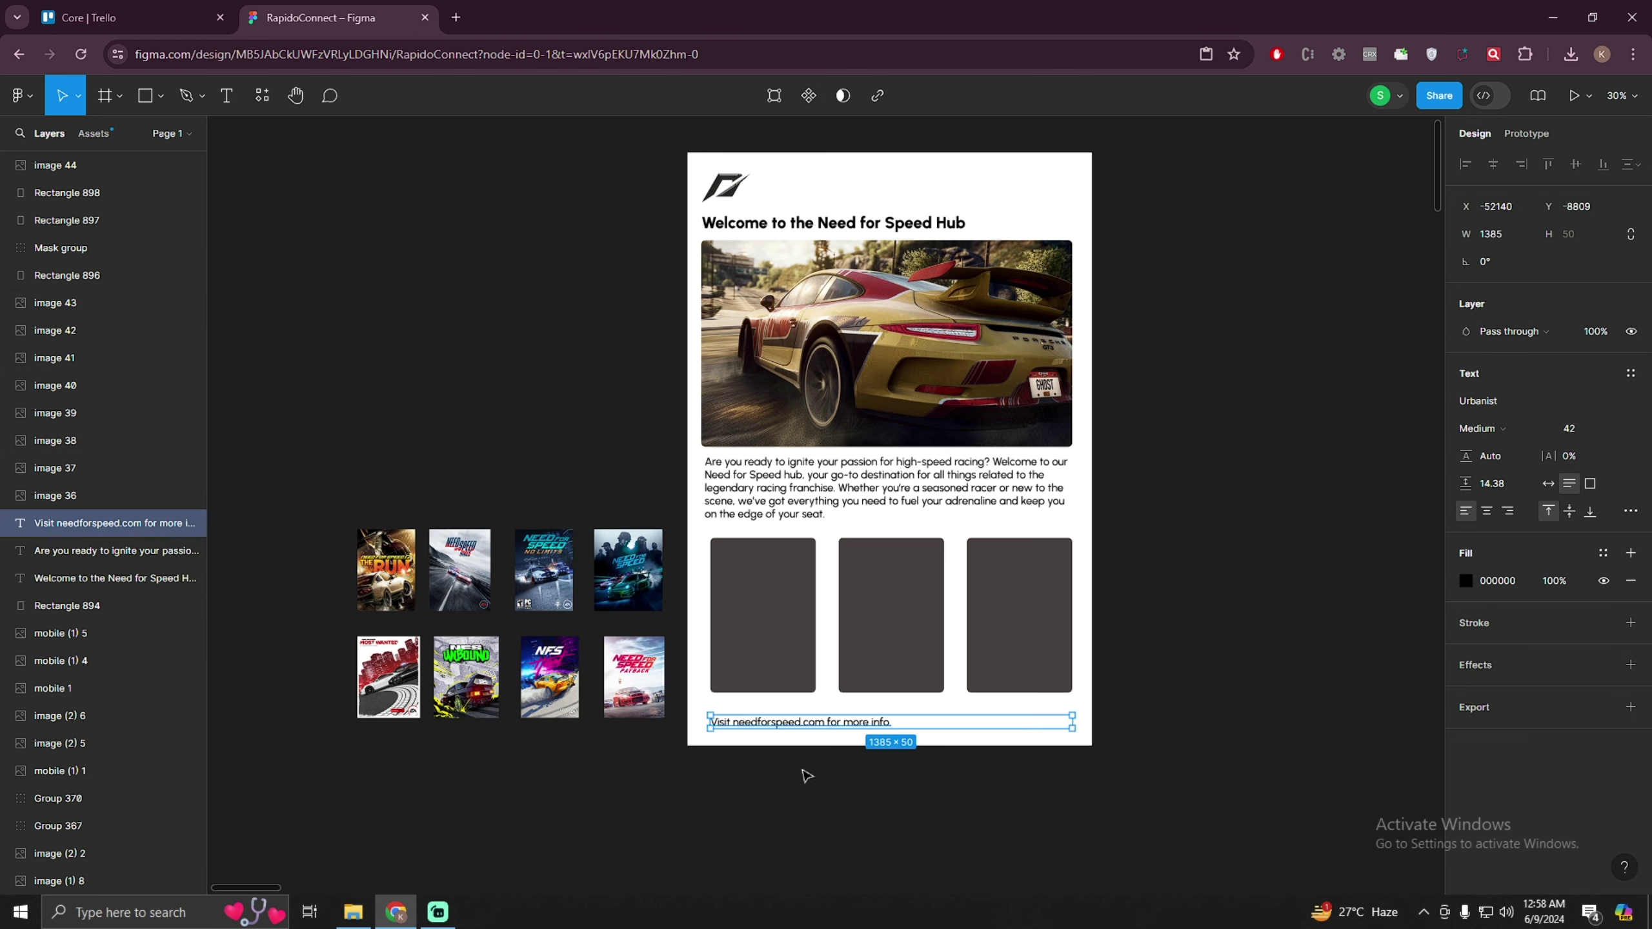
pyautogui.click(780, 762)
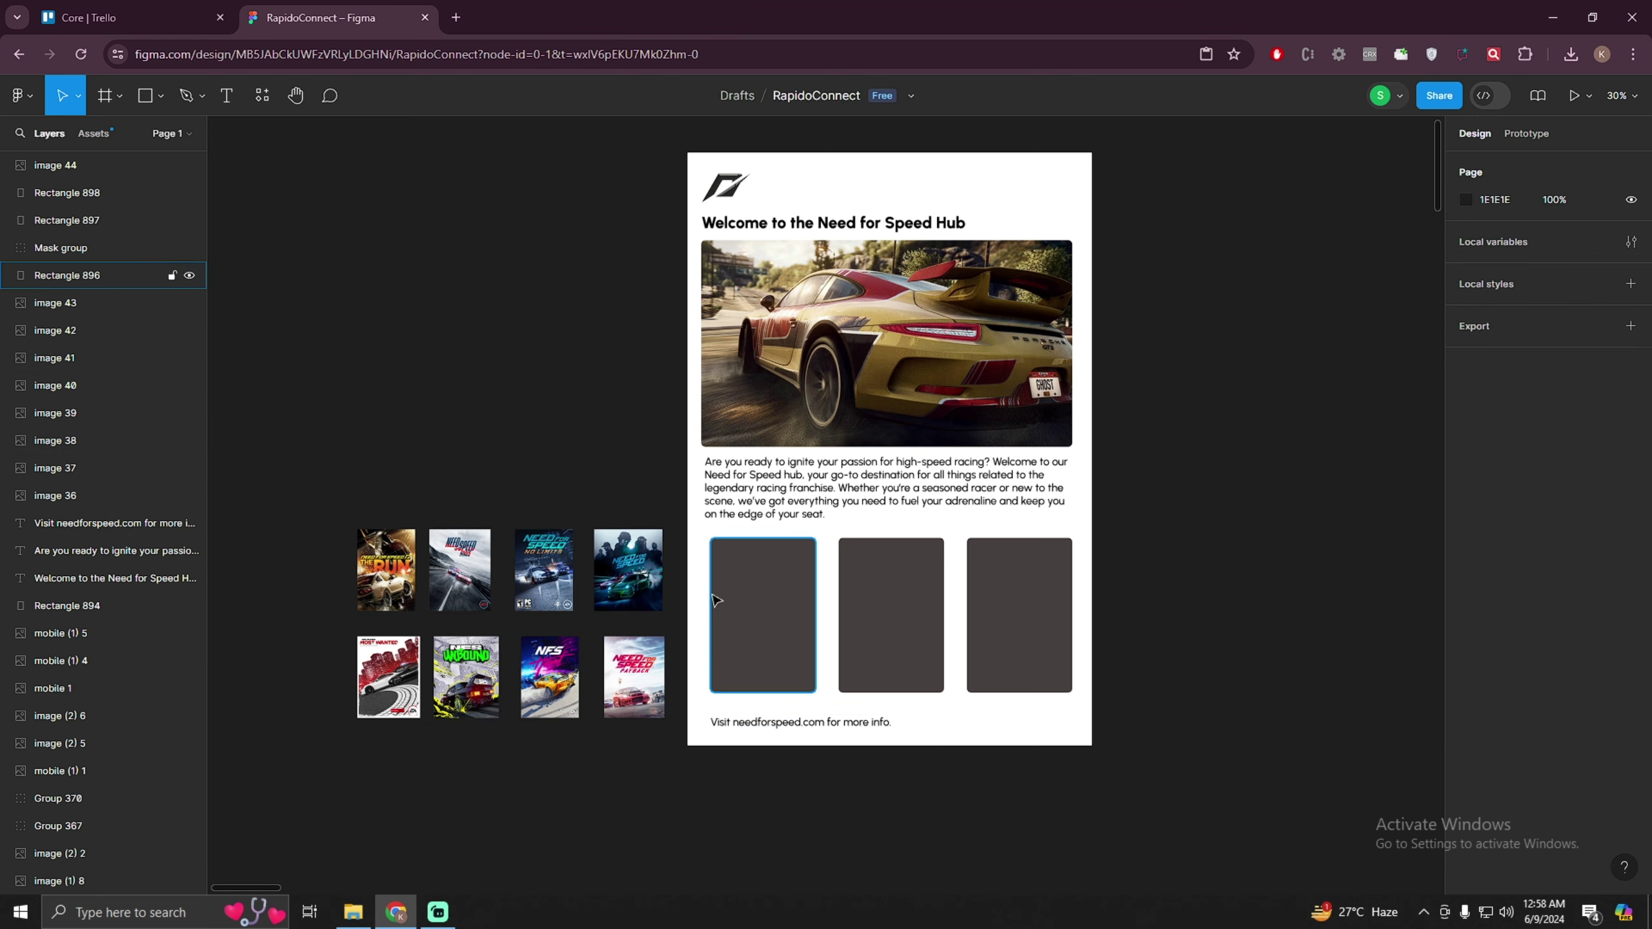
pyautogui.moveTo(317, 494); pyautogui.dragTo(627, 764)
pyautogui.click(762, 650)
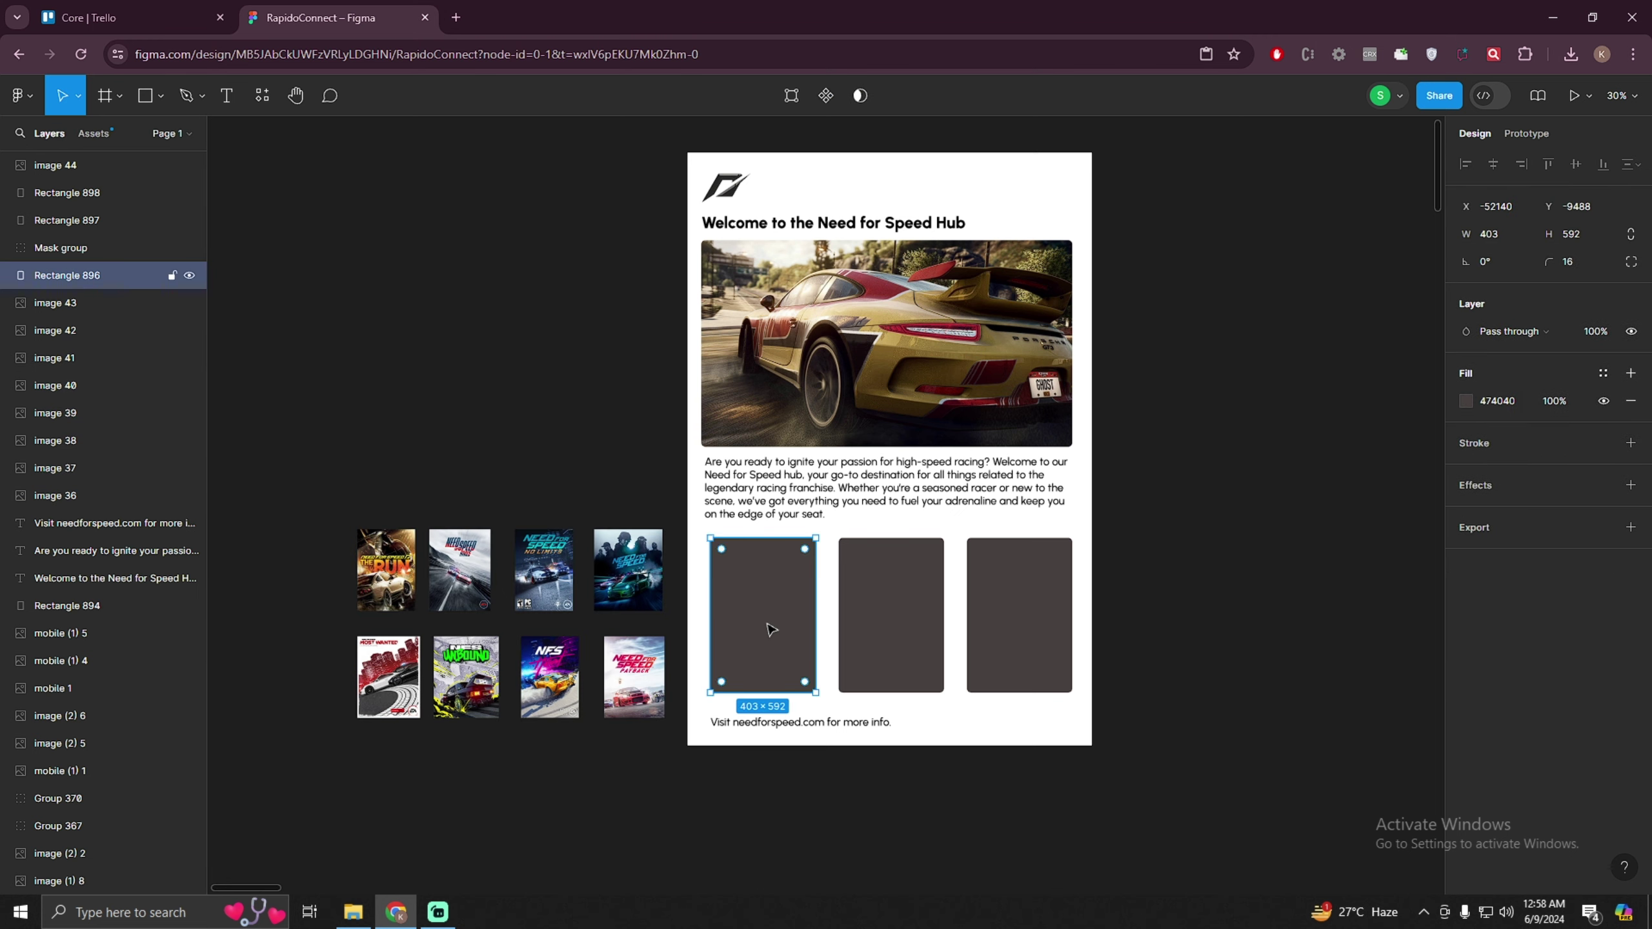
pyautogui.click(891, 624)
pyautogui.click(1026, 606)
pyautogui.moveTo(1024, 606)
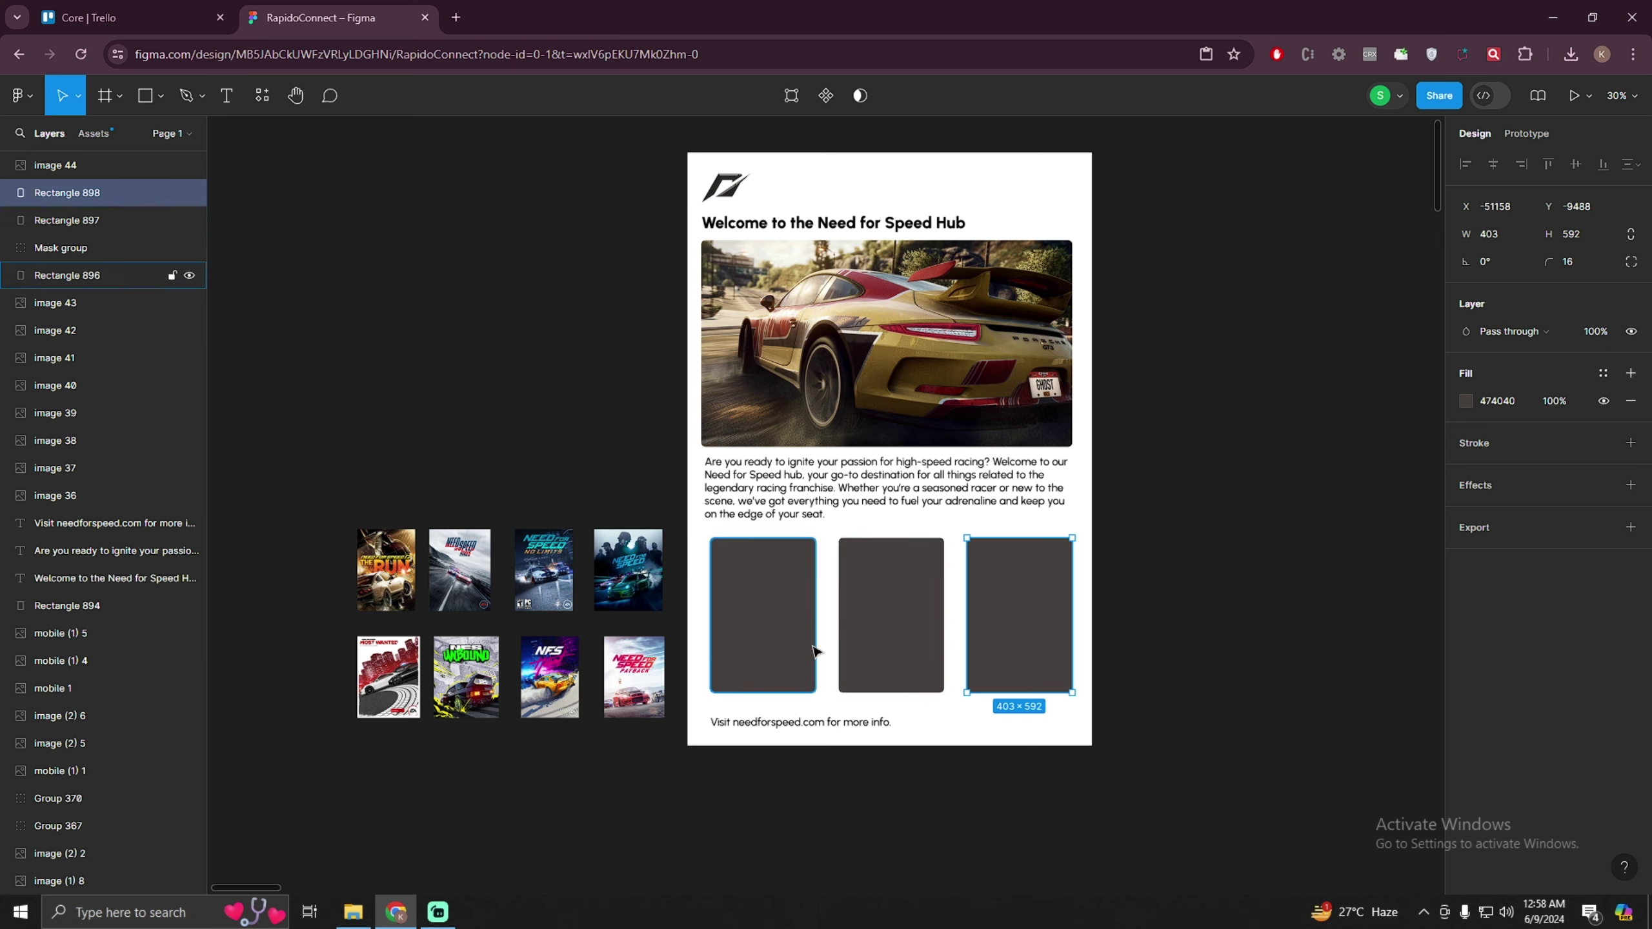
pyautogui.moveTo(995, 564)
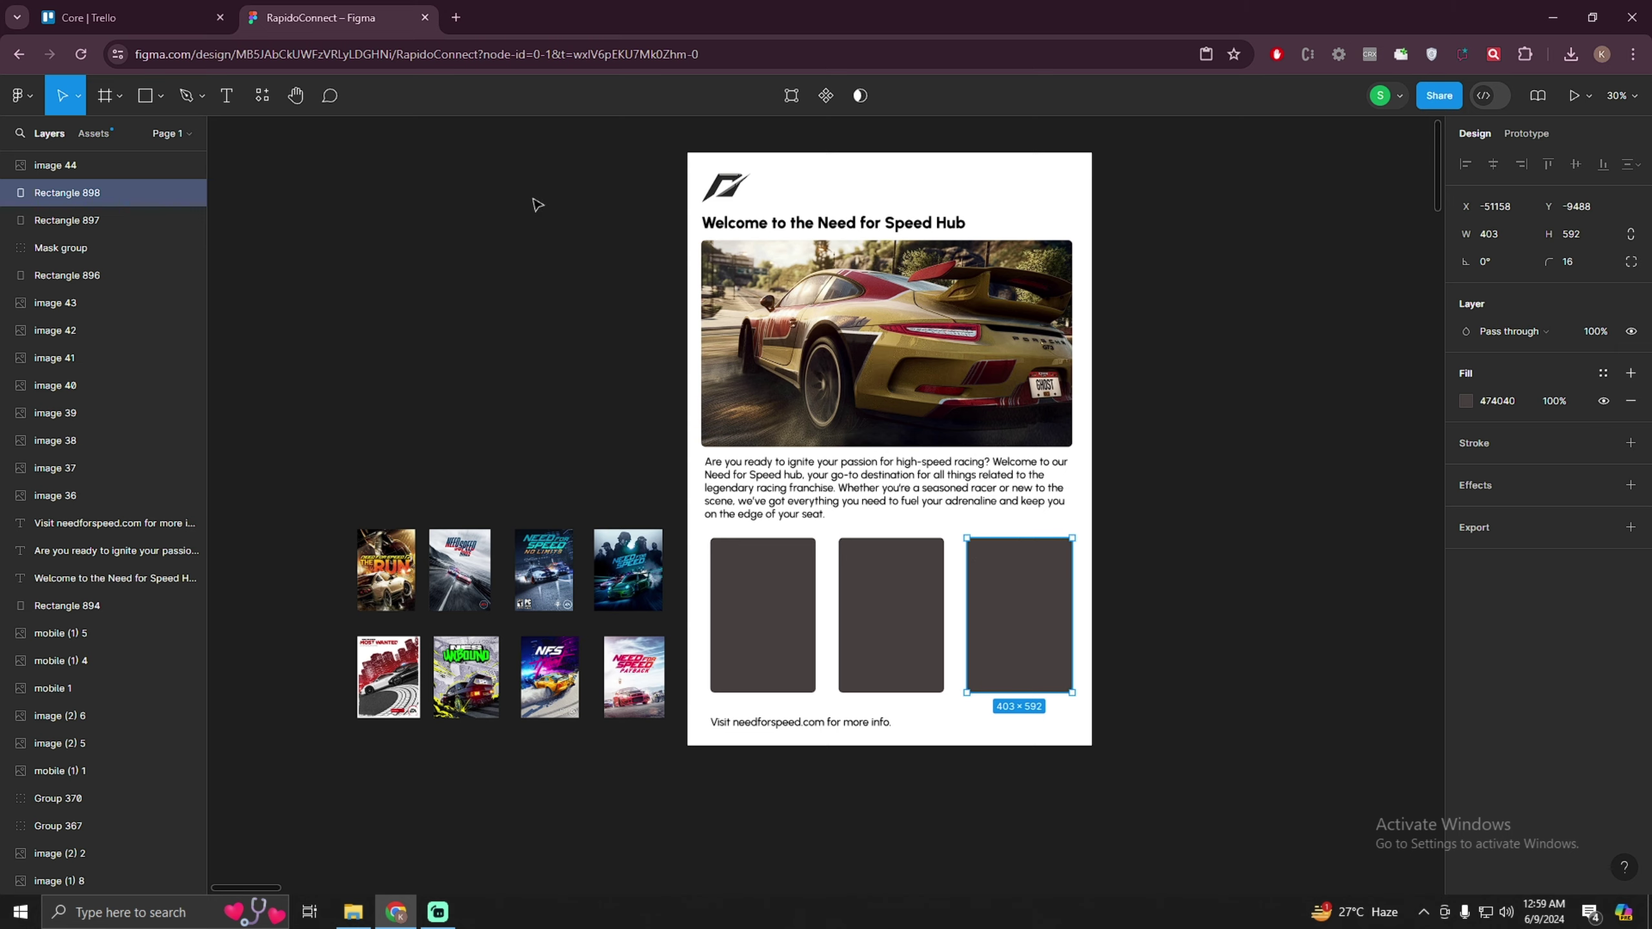
# - Open rapidoconnect.com in a new tab and go to the Dashboard
pyautogui.click(457, 18)
pyautogui.write('rapidoconnect.com')
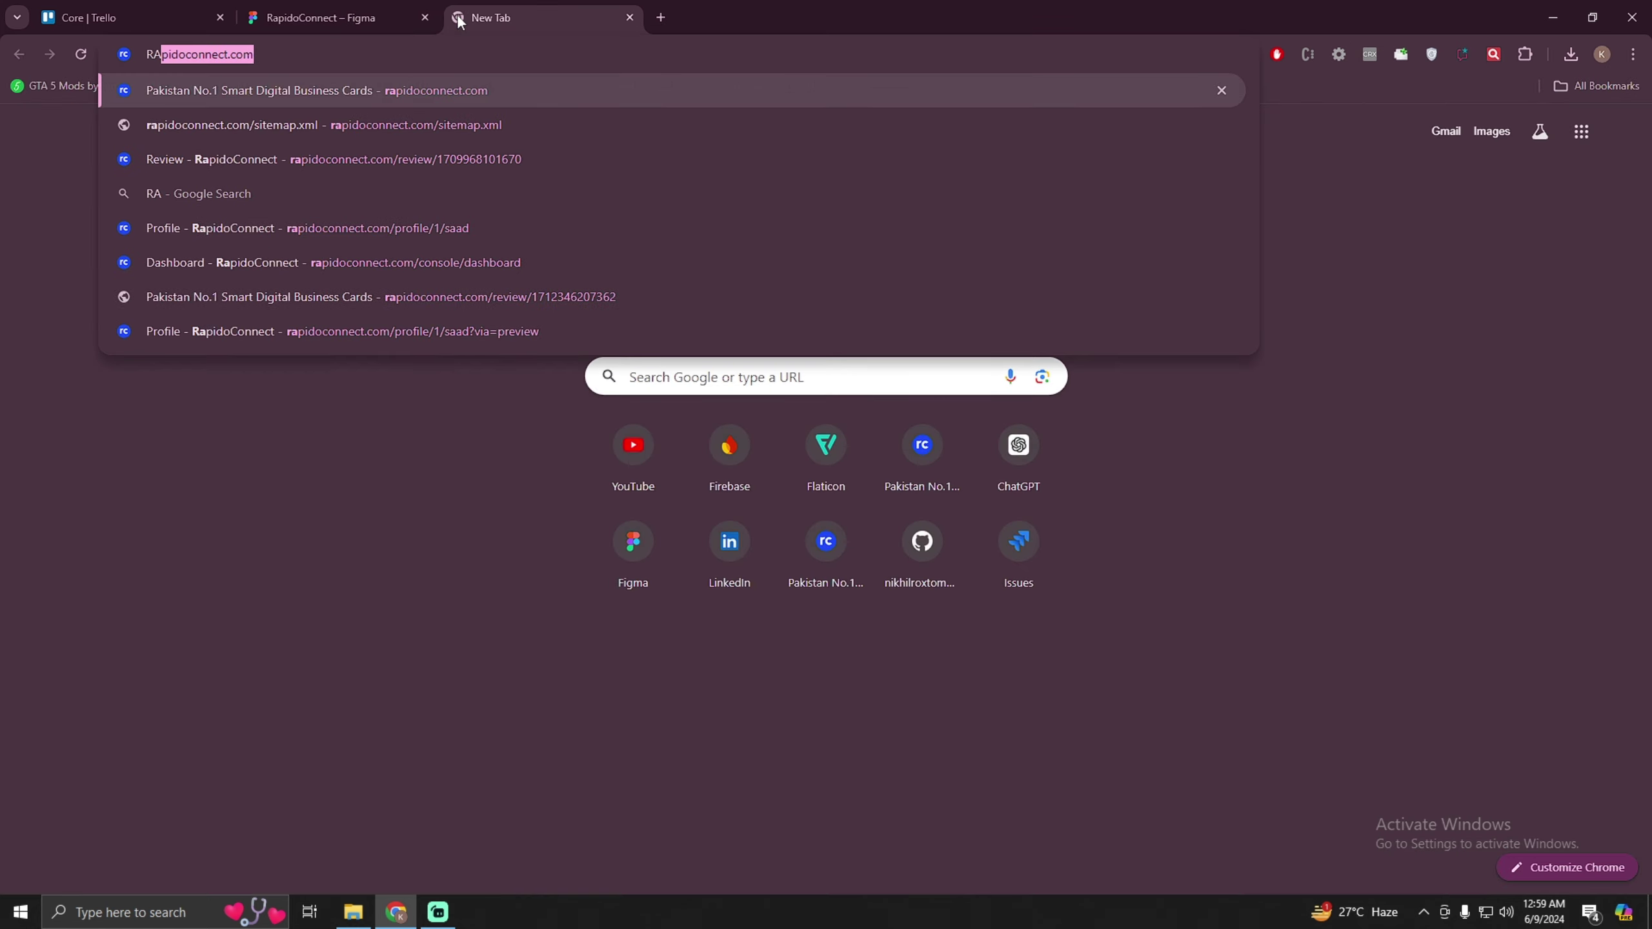
pyautogui.press('Return')
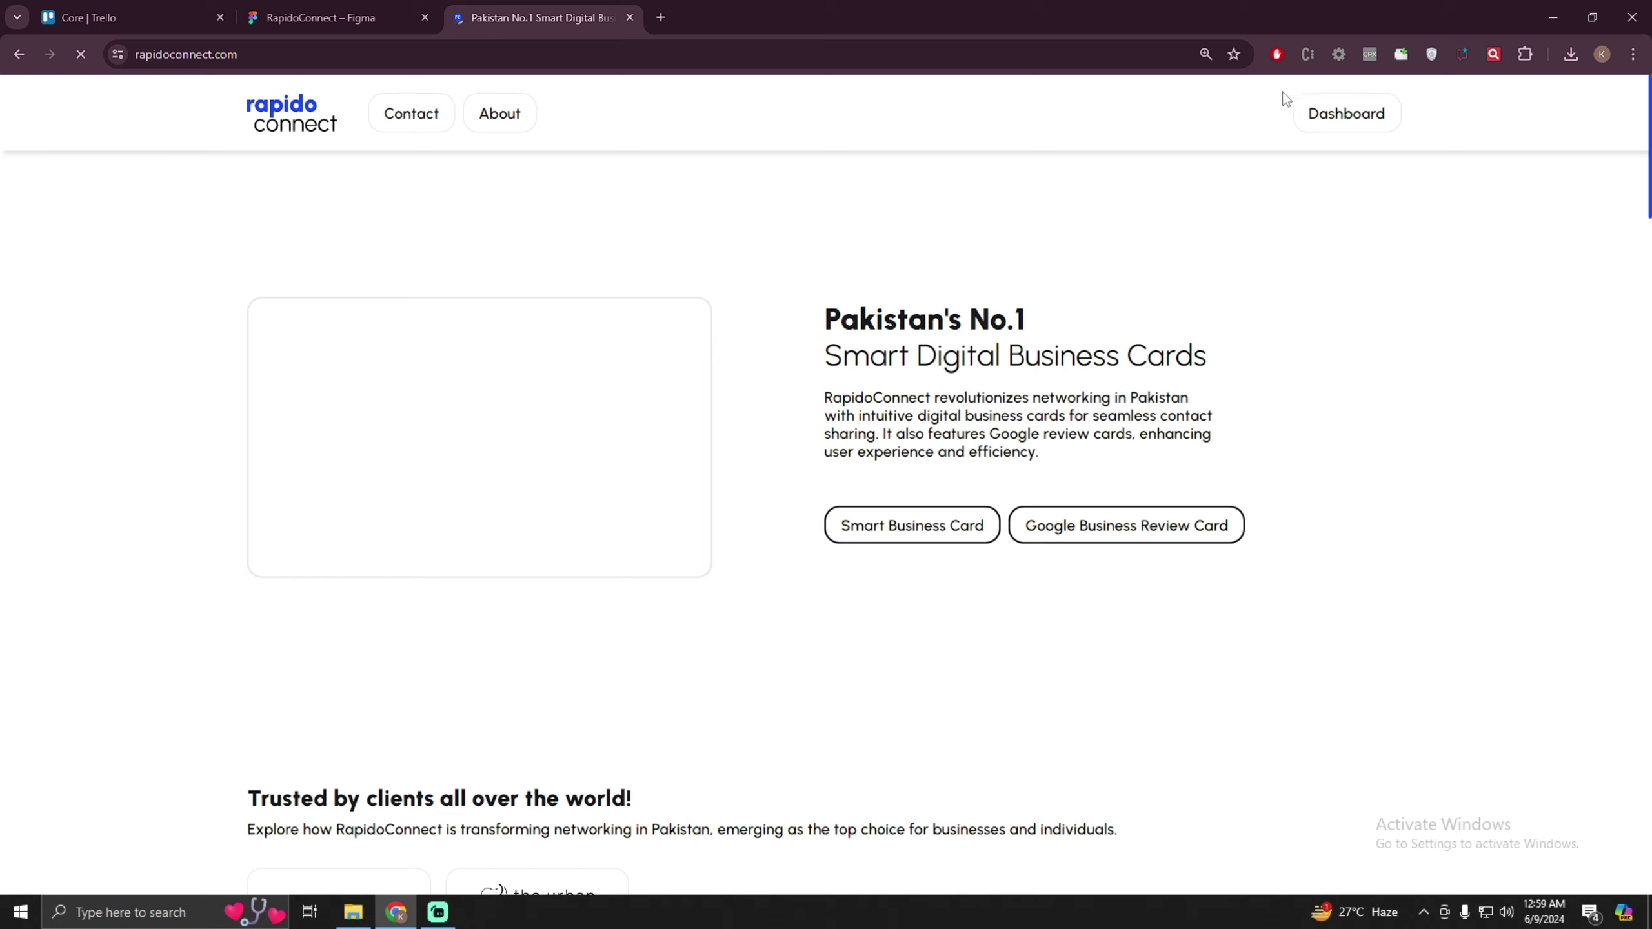
pyautogui.click(1366, 113)
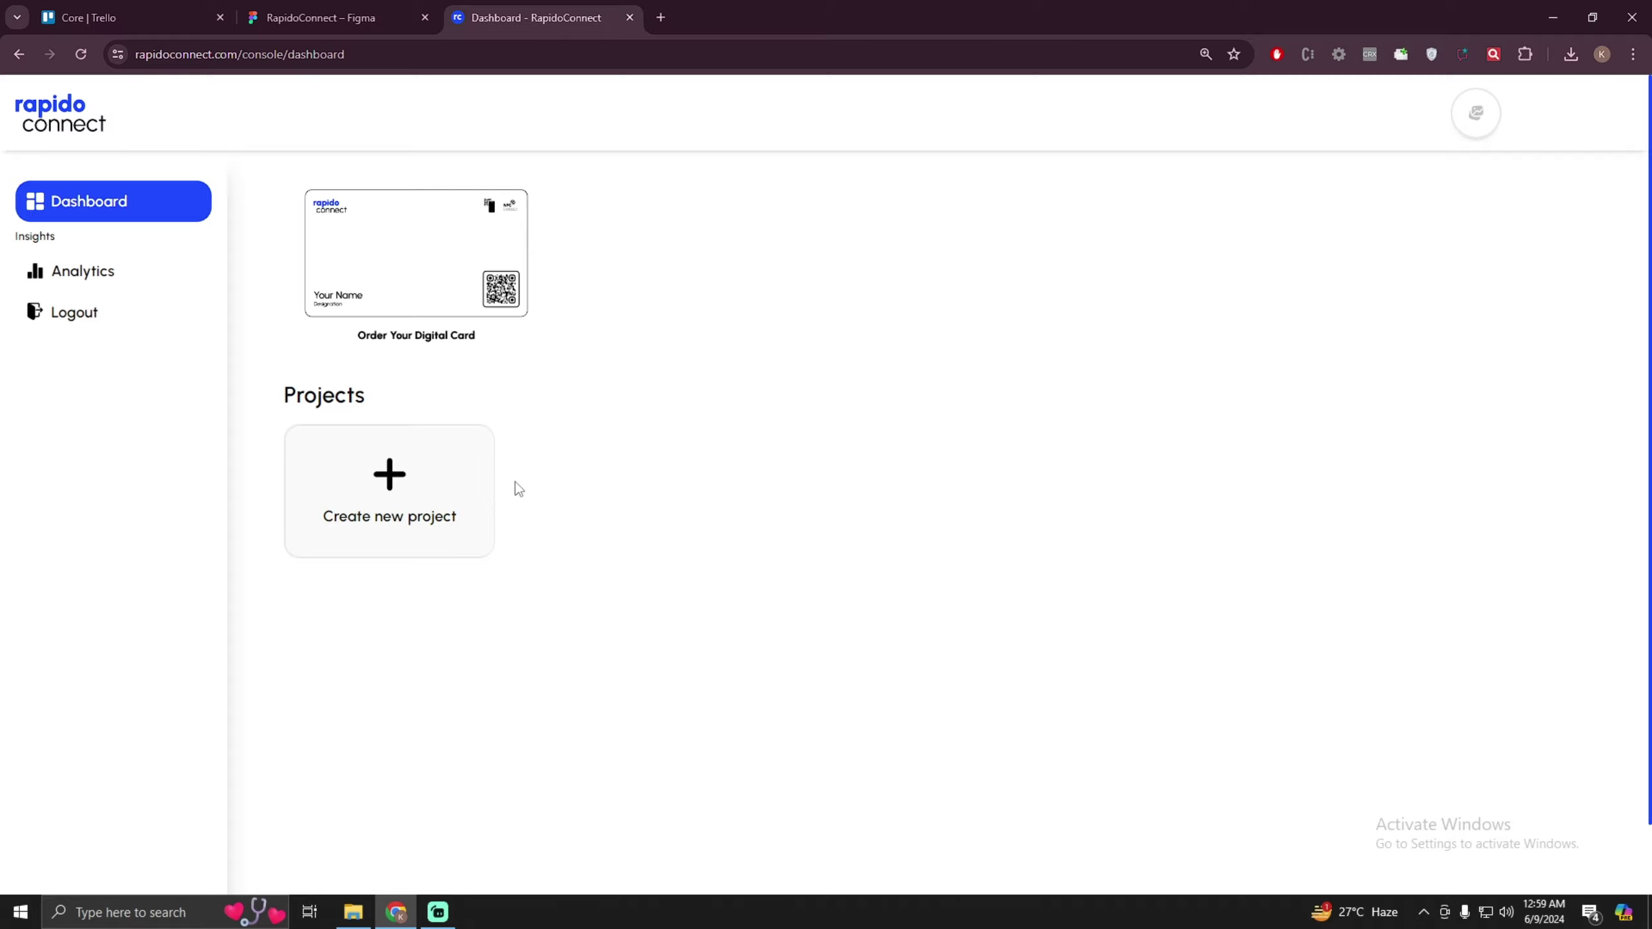
# - Start a new project named 'Need For Speed' and begin its URL as nfs
pyautogui.click(387, 498)
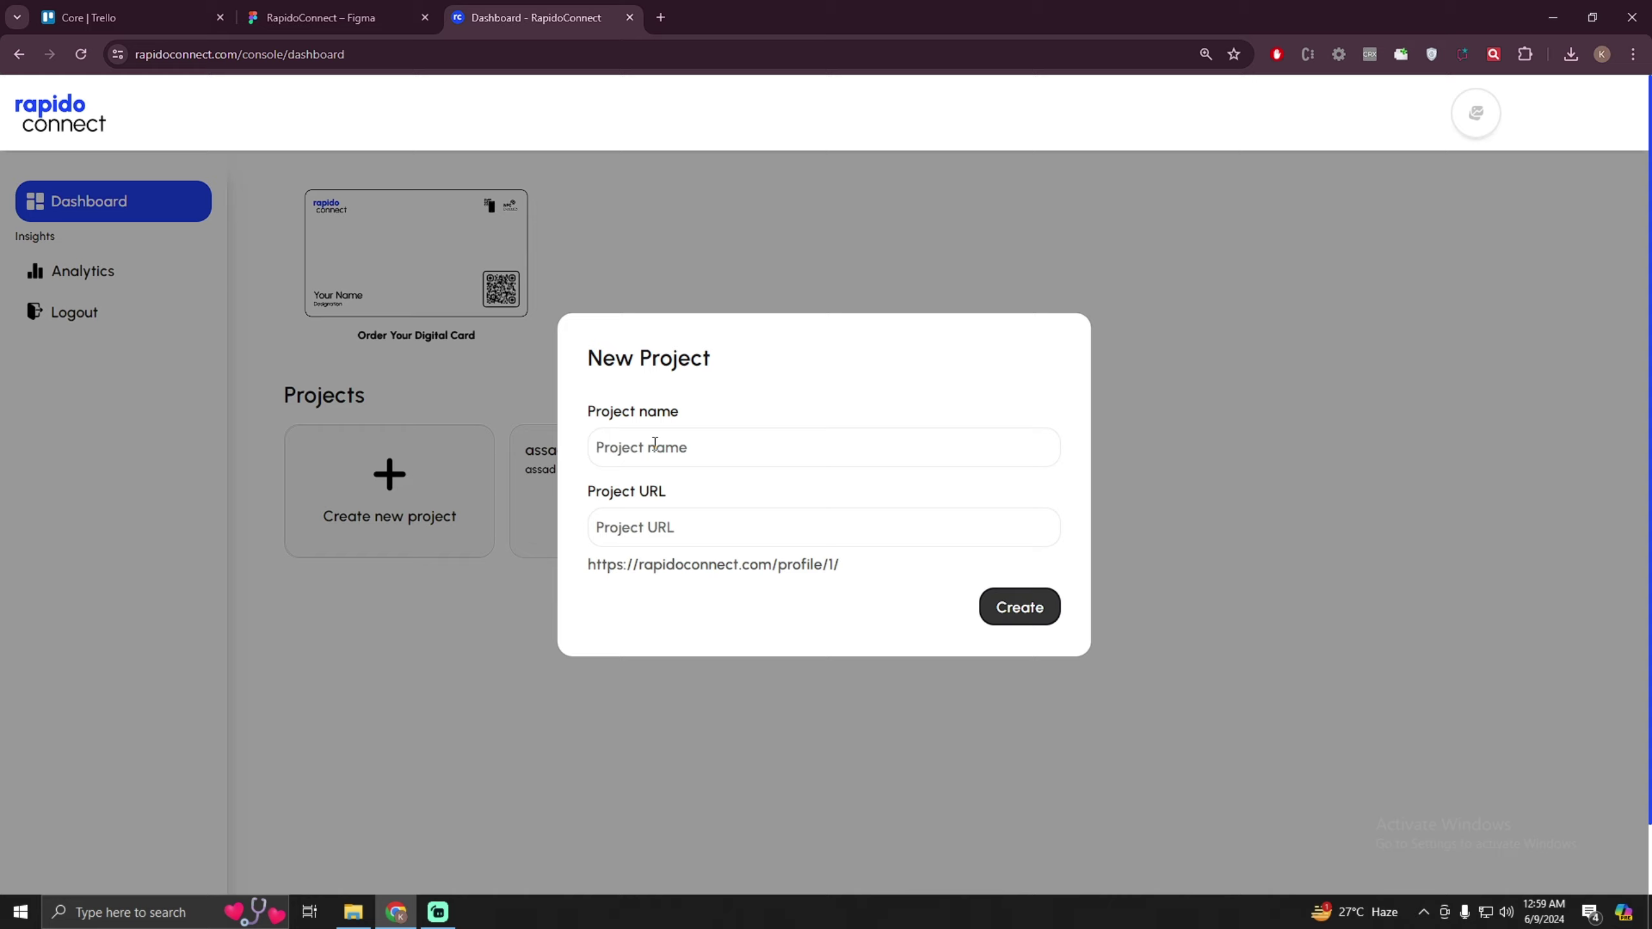
pyautogui.write('ne')
pyautogui.press('BackSpace')
pyautogui.press('BackSpace')
pyautogui.write('Need For Speed')
pyautogui.press('Tab')
pyautogui.write('n')
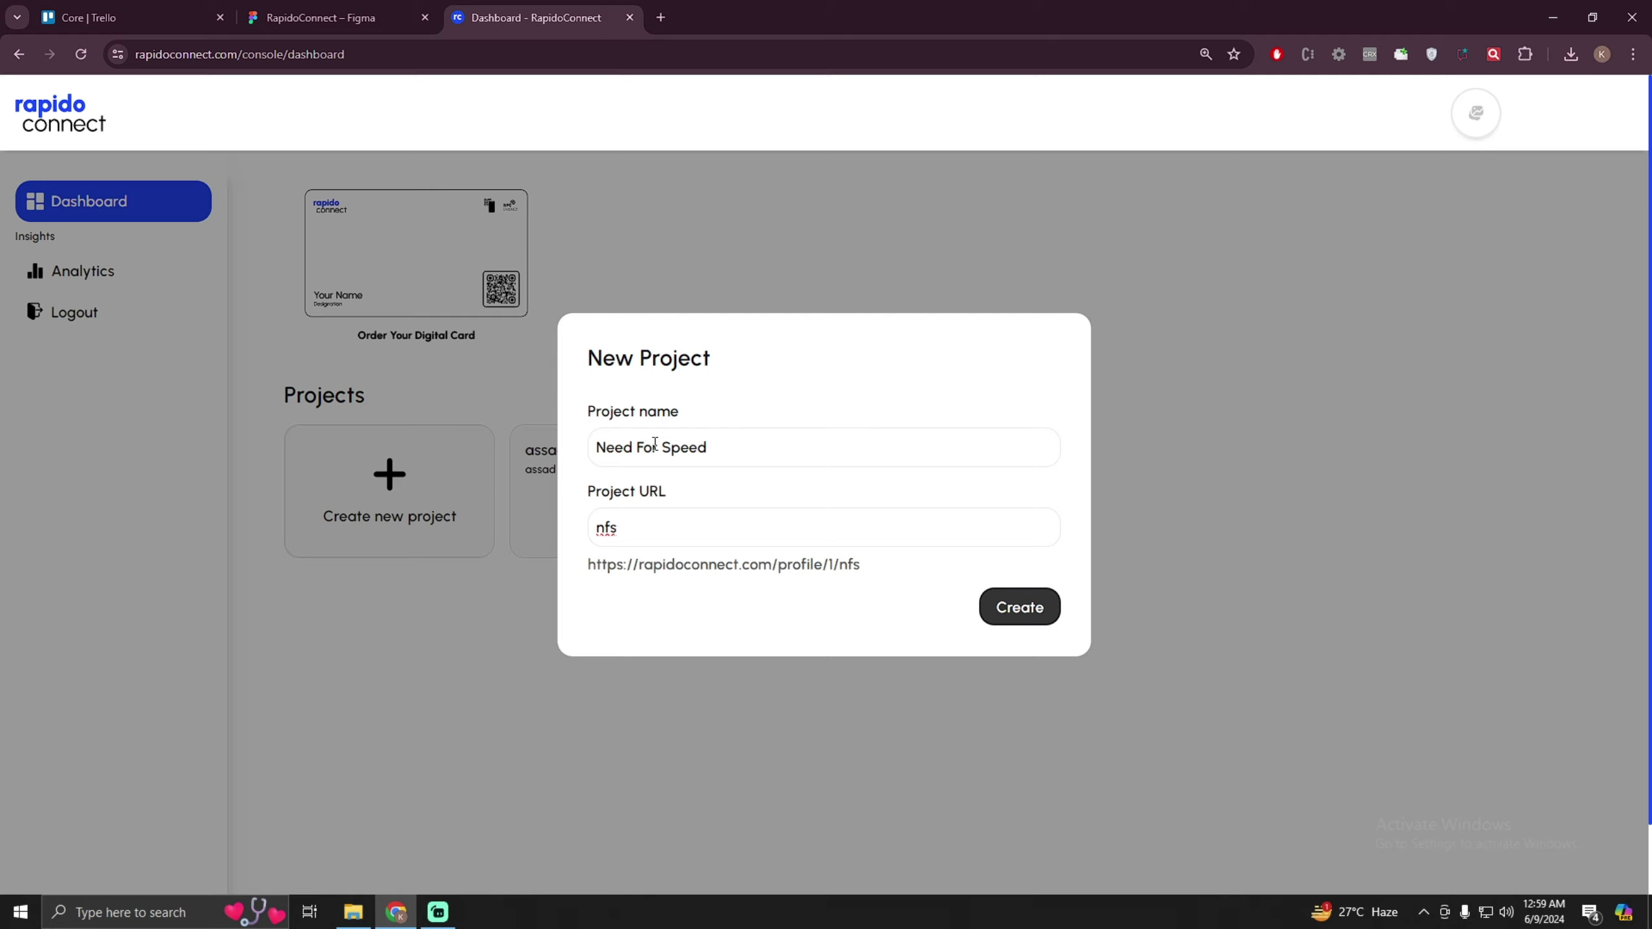
# - Check the nfs profile URL preview, create the project and open its design editor
pyautogui.moveTo(862, 570); pyautogui.dragTo(674, 563)
pyautogui.click(546, 590)
pyautogui.moveTo(572, 590); pyautogui.dragTo(588, 572)
pyautogui.click(794, 570)
pyautogui.doubleClick(847, 565)
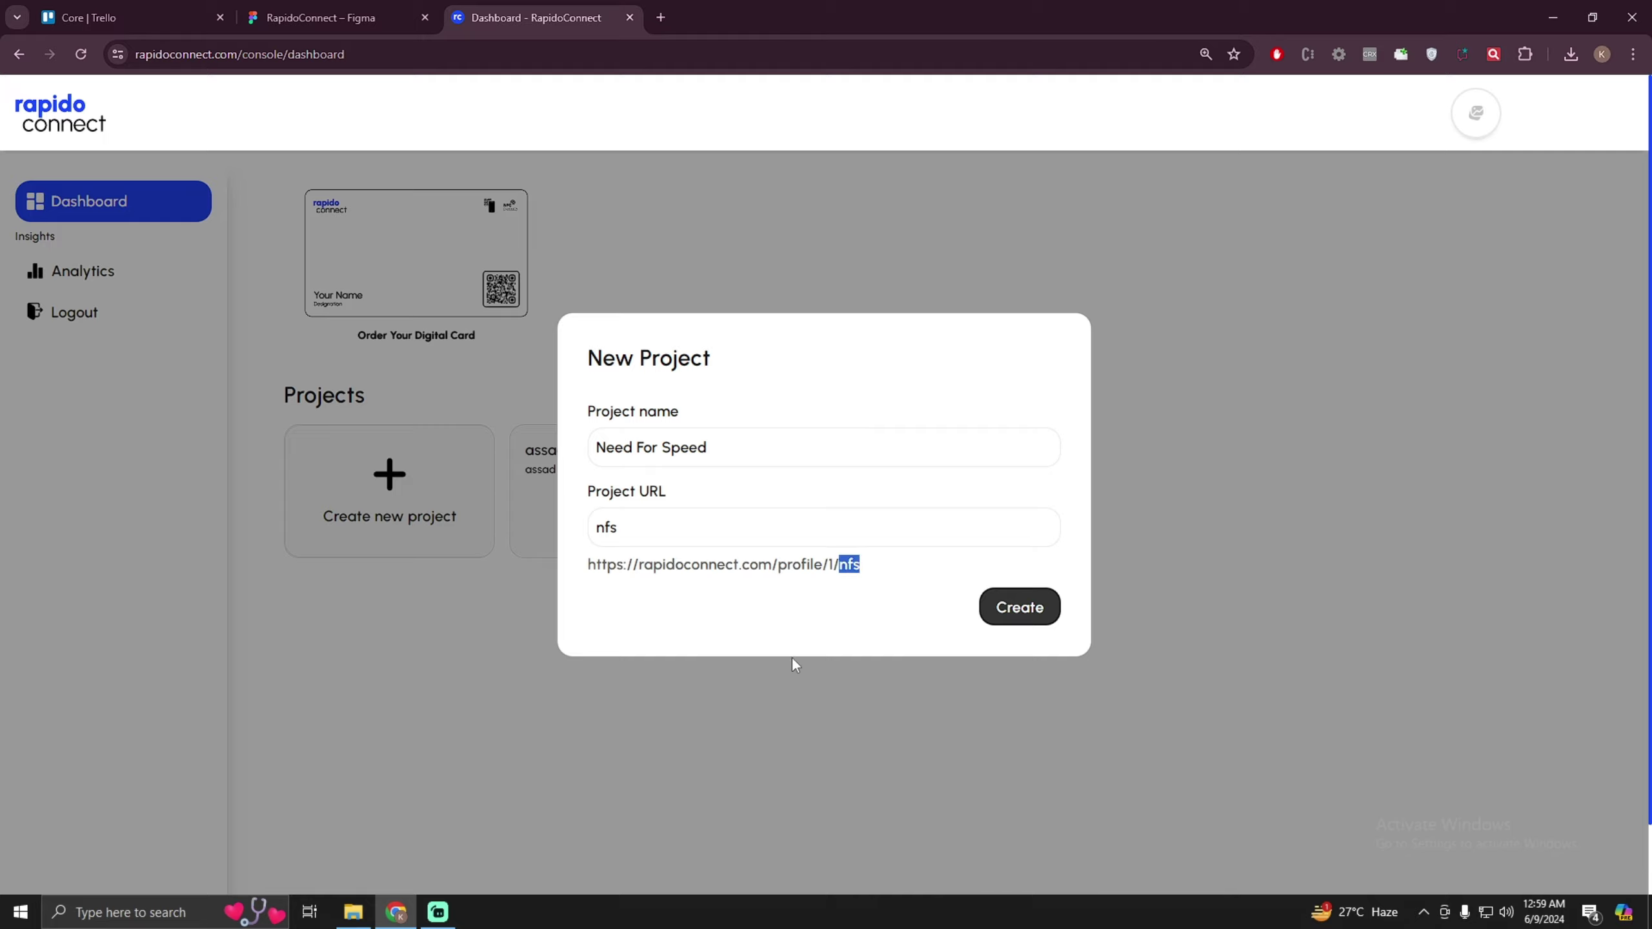
pyautogui.click(1019, 609)
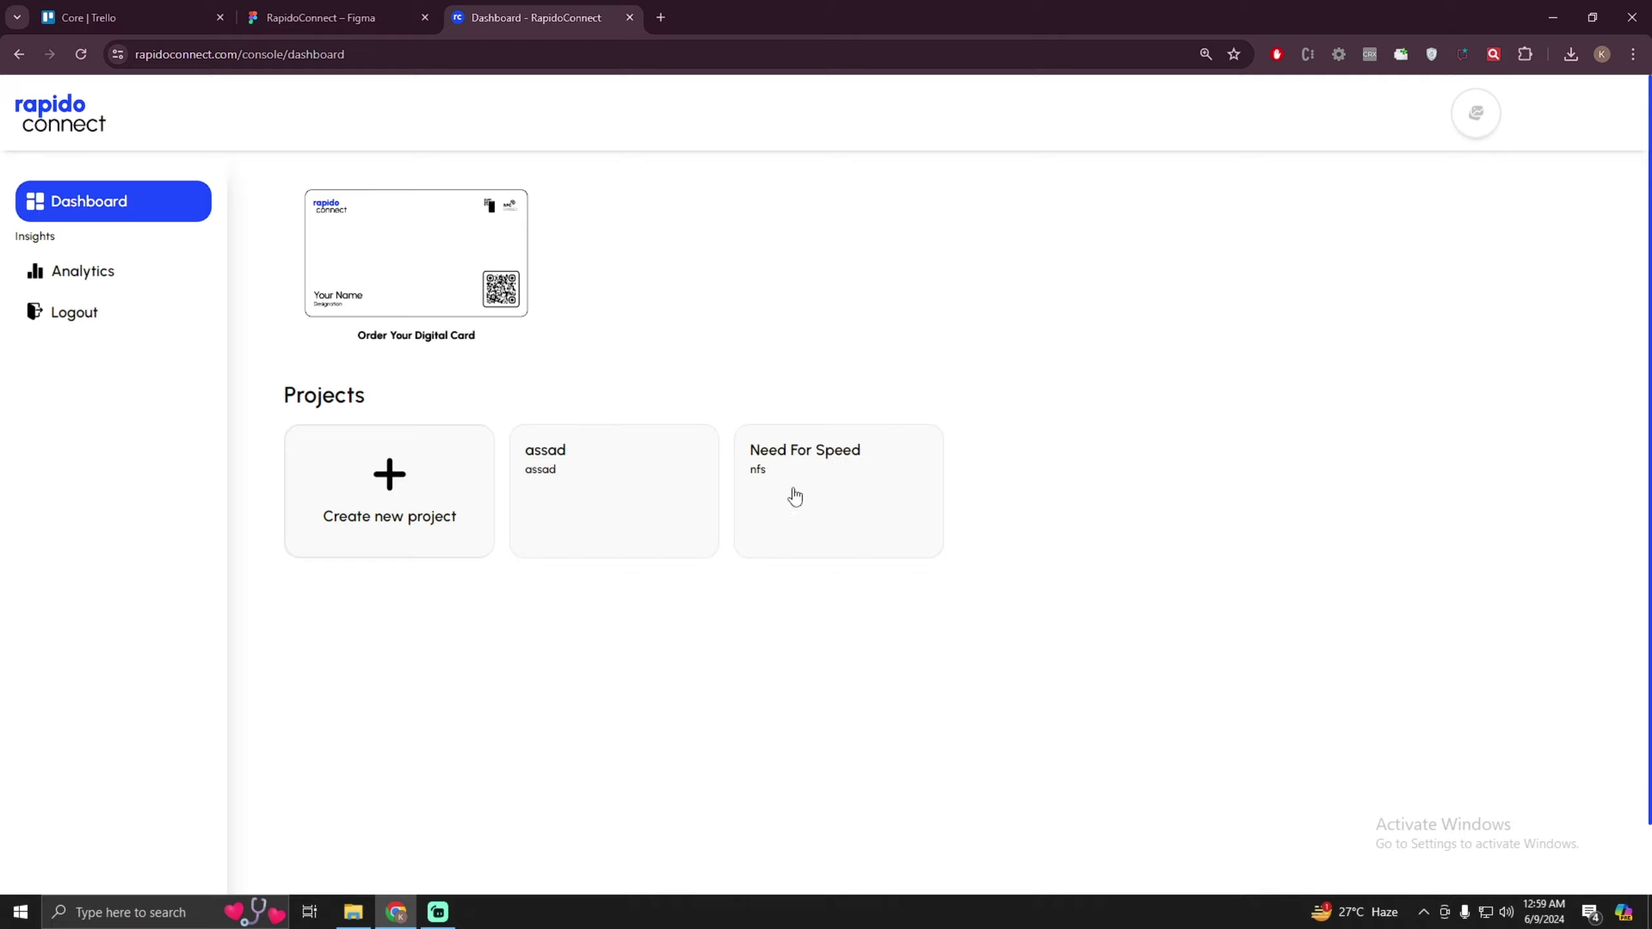
pyautogui.click(830, 484)
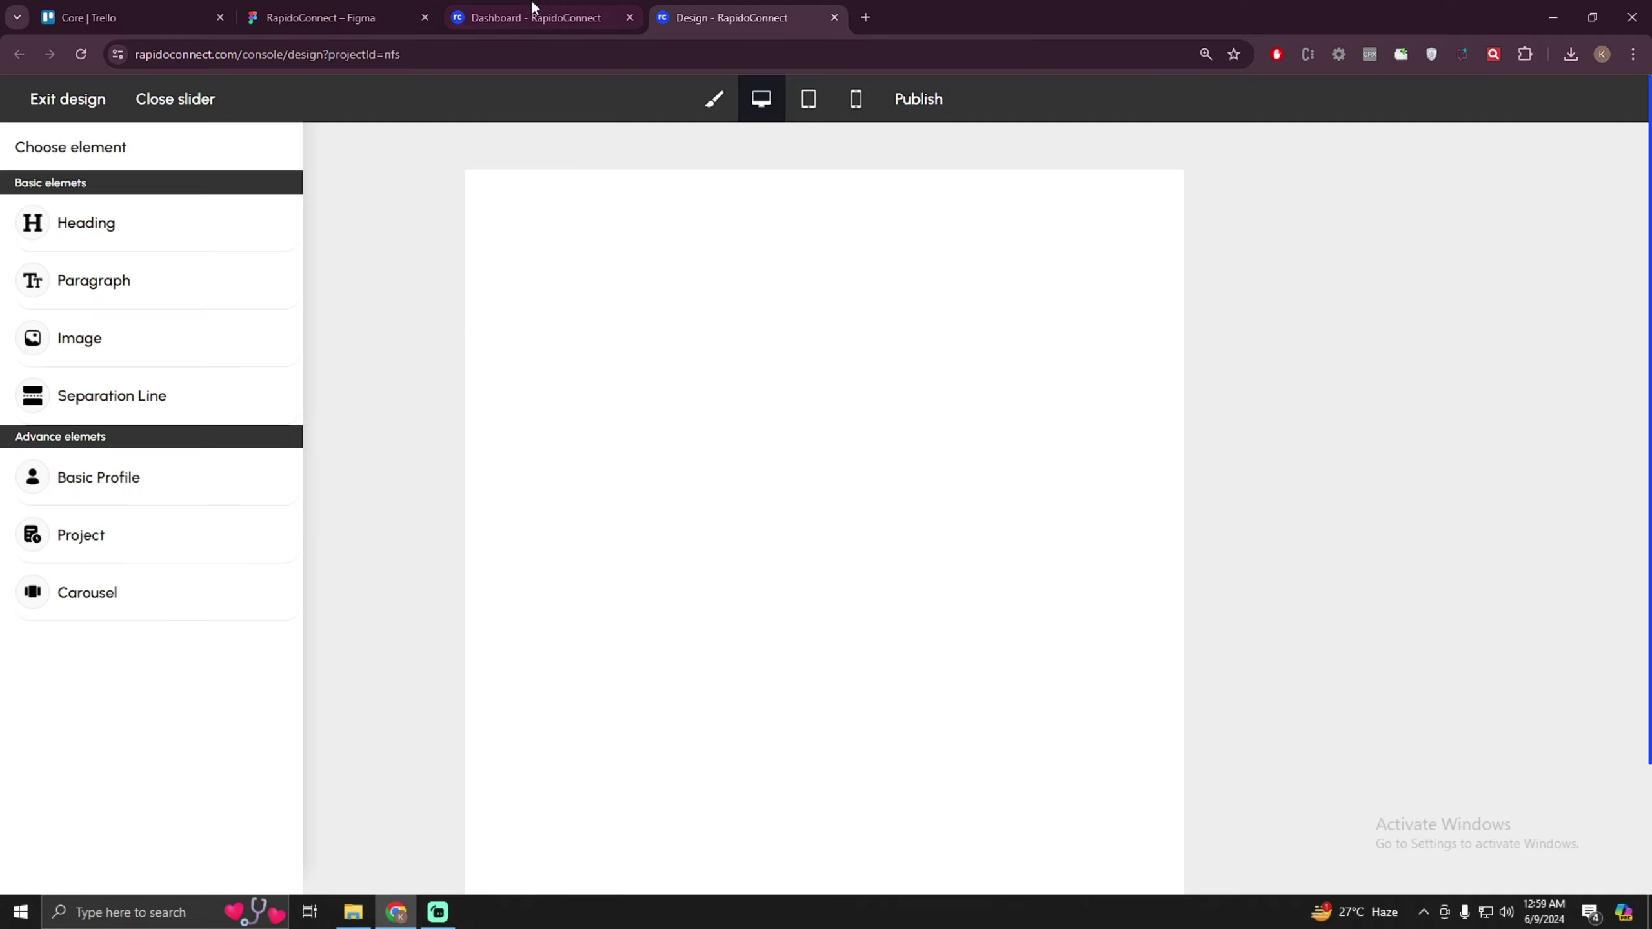
# - Check the Figma design, then place an Image element at the top of the page
pyautogui.click(312, 15)
pyautogui.moveTo(765, 23); pyautogui.dragTo(537, 6)
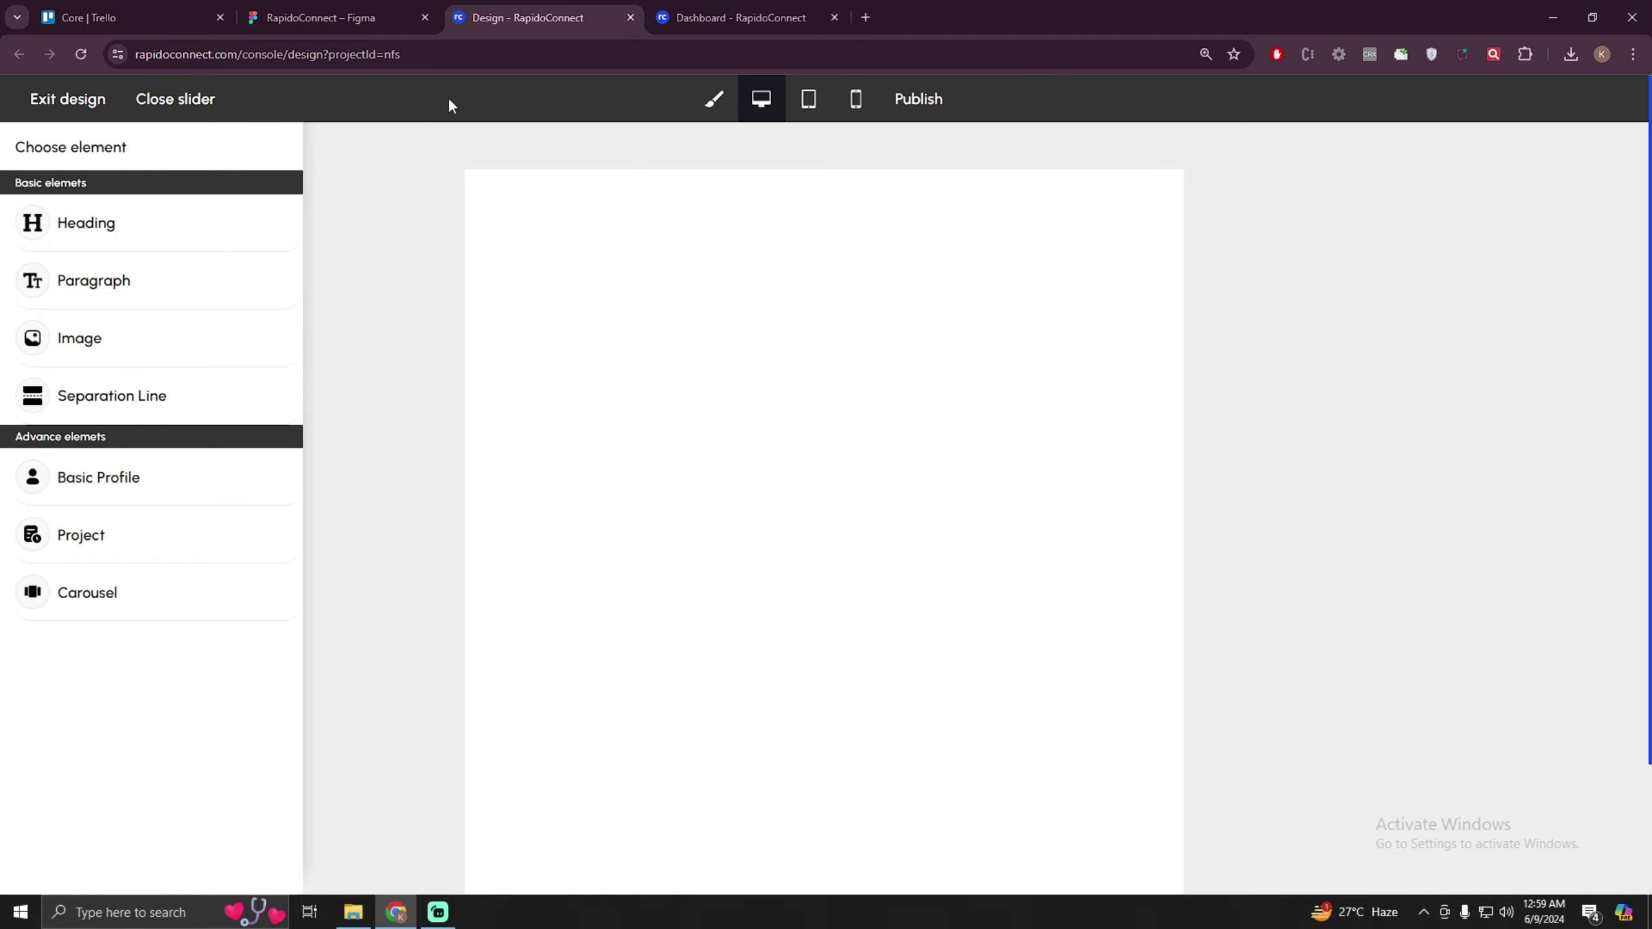
pyautogui.hotkey('ctrl', 'shift', 'Tab')
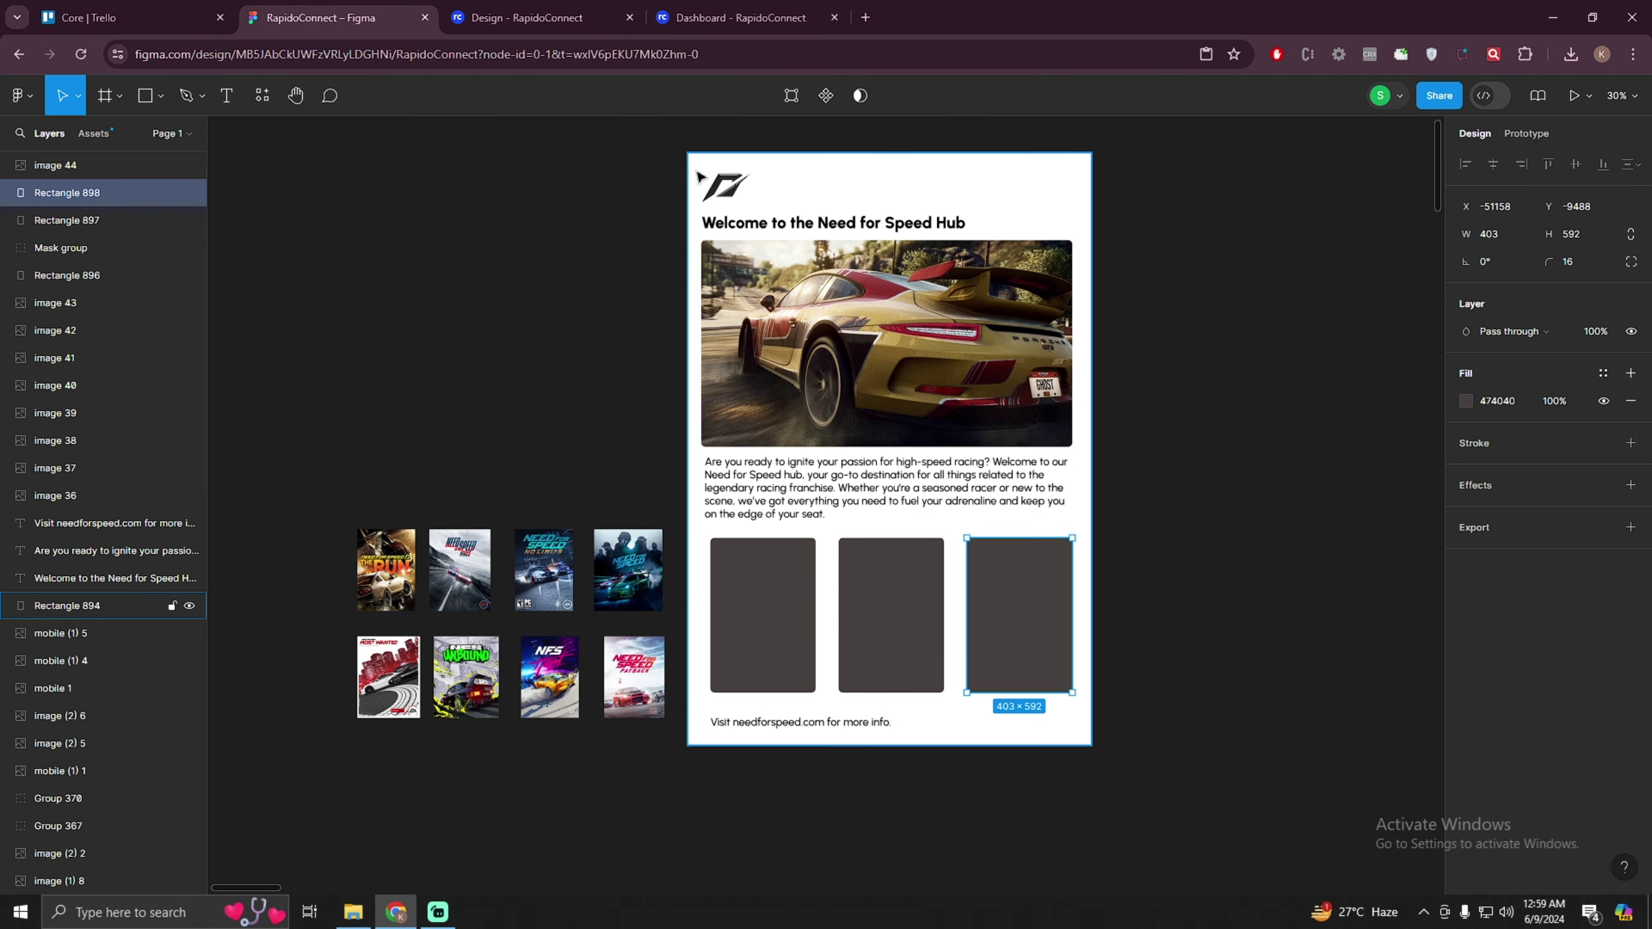
pyautogui.click(588, 14)
pyautogui.moveTo(78, 346); pyautogui.dragTo(592, 278)
# - Upload image 44, the NFS logo, from the downloads folder into the image element
pyautogui.moveTo(816, 287)
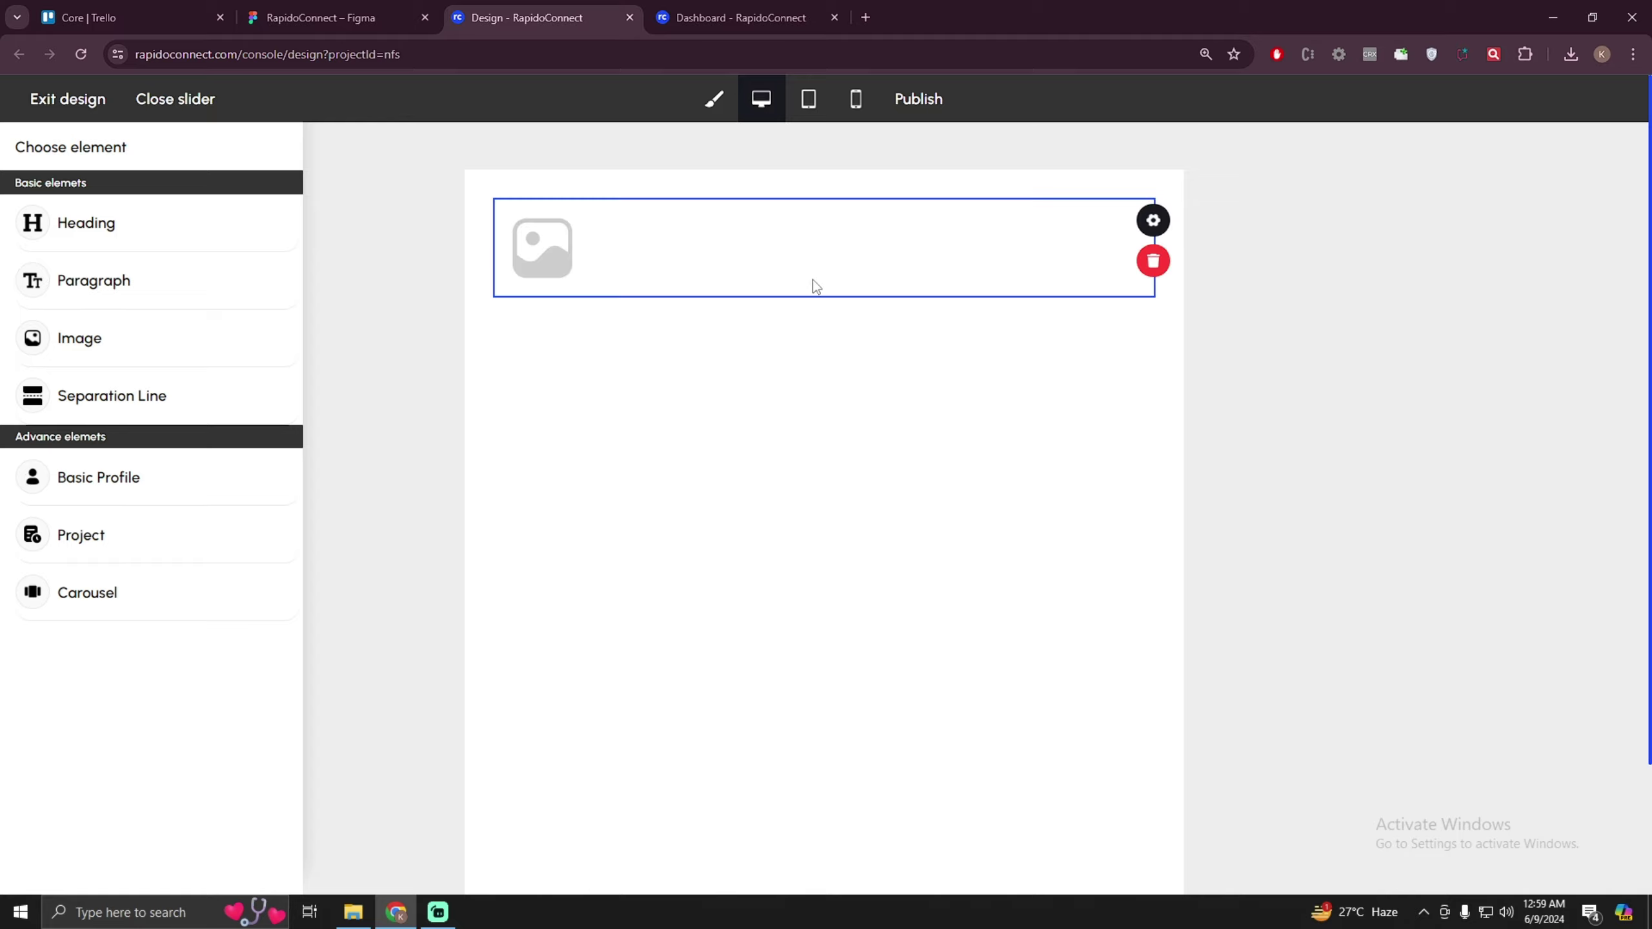
pyautogui.click(1153, 221)
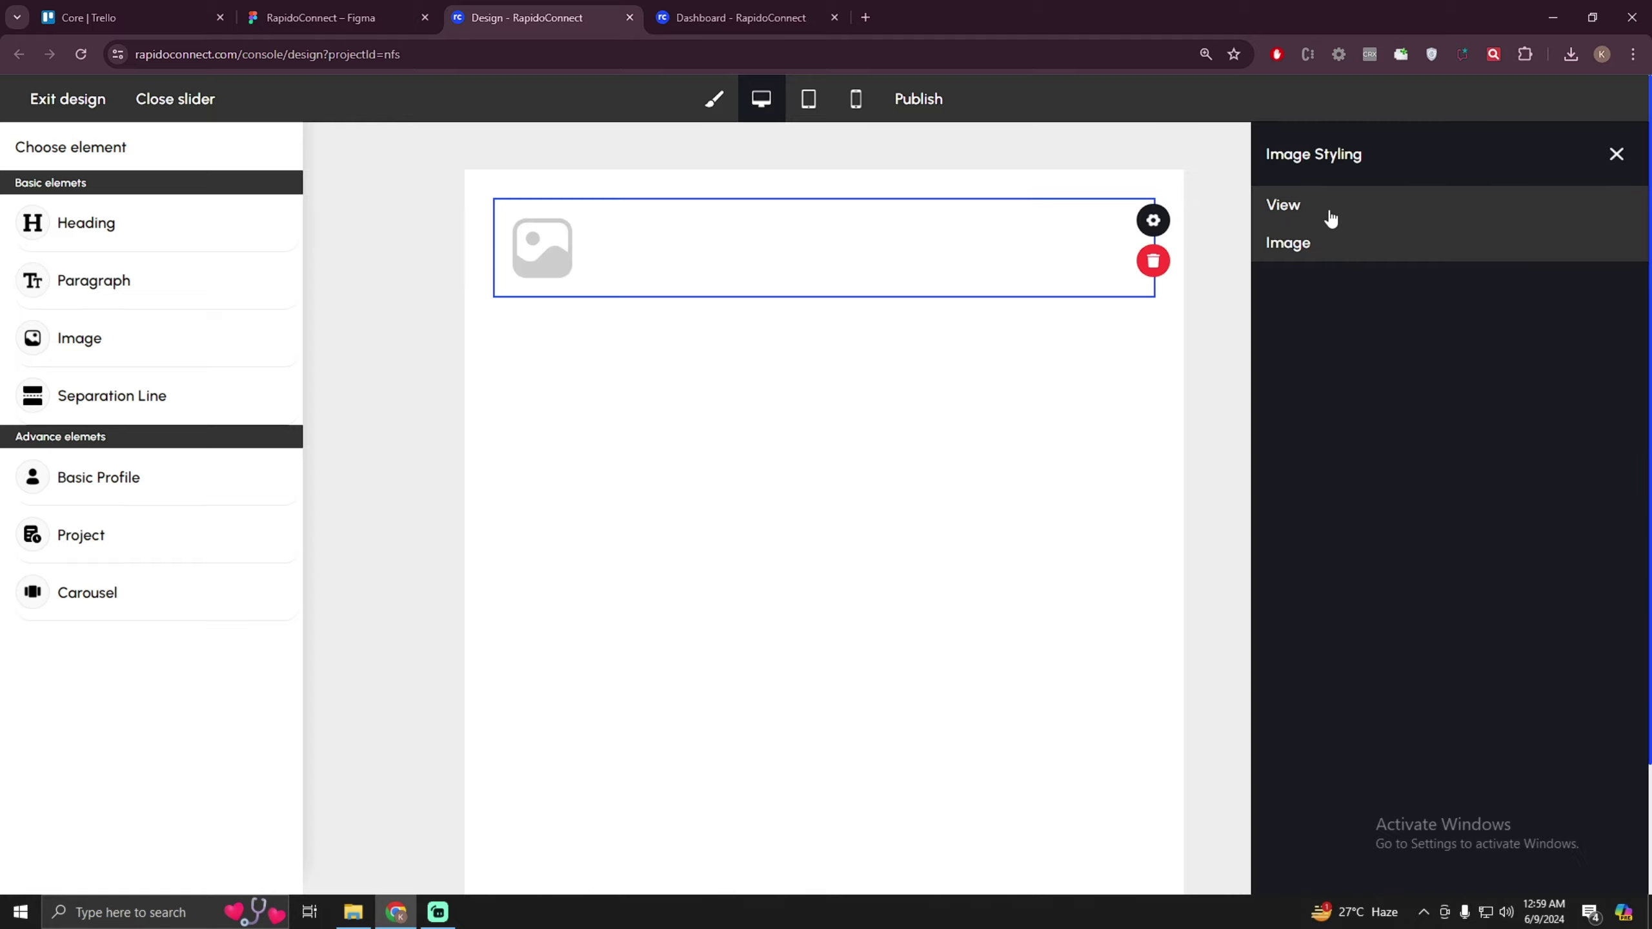
pyautogui.click(1333, 258)
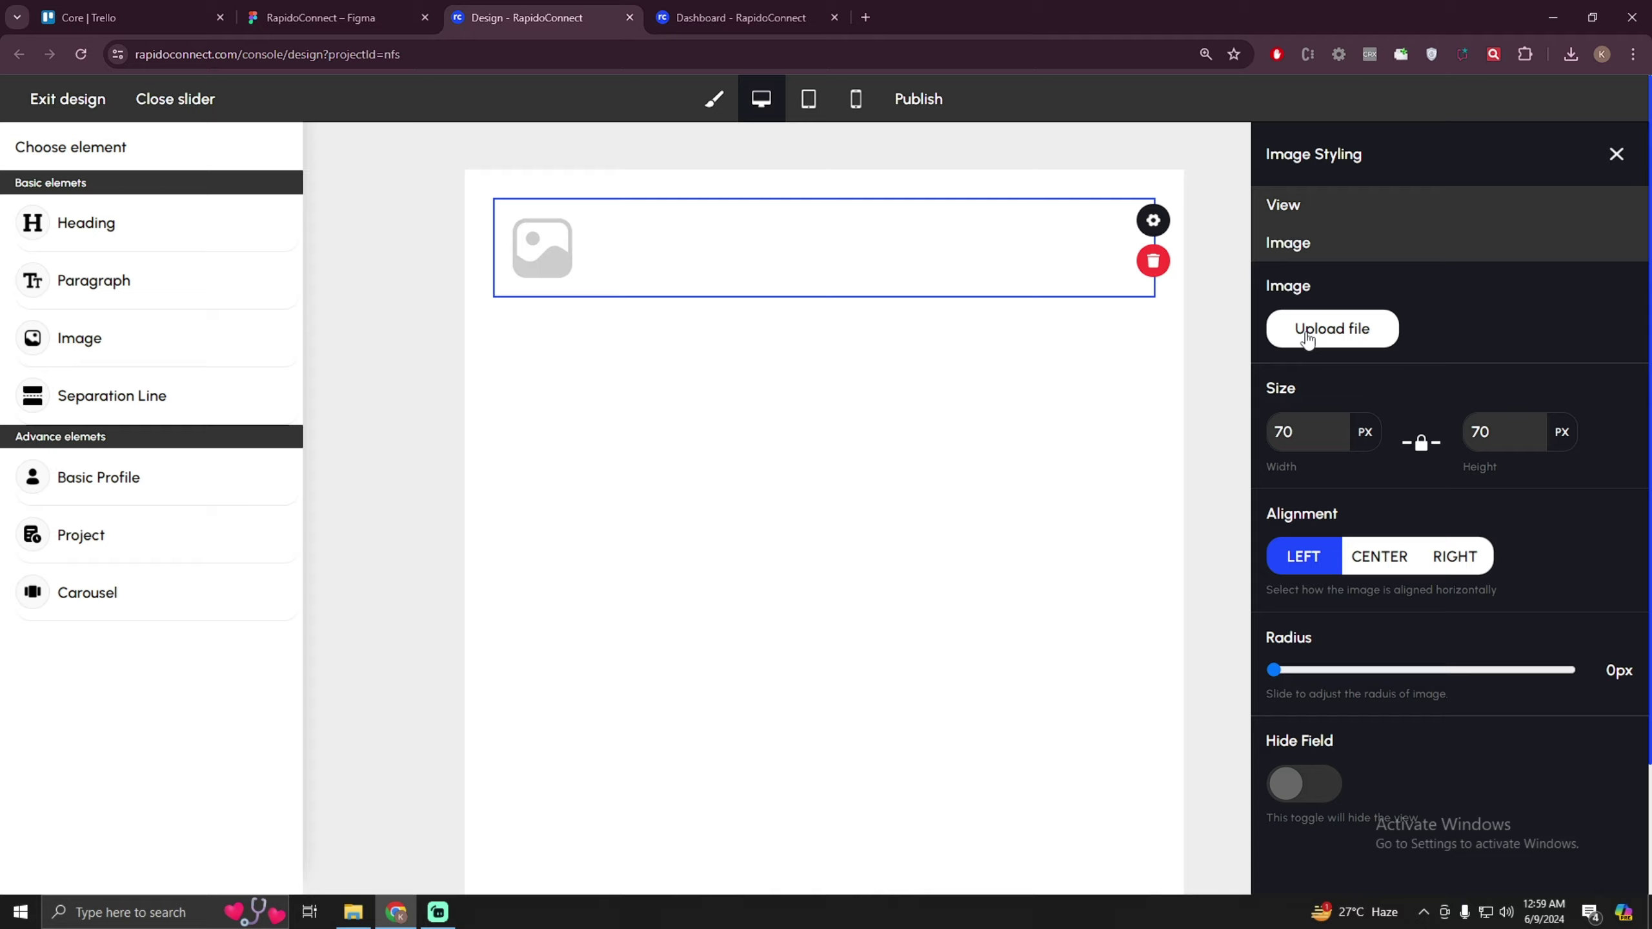
pyautogui.click(1343, 335)
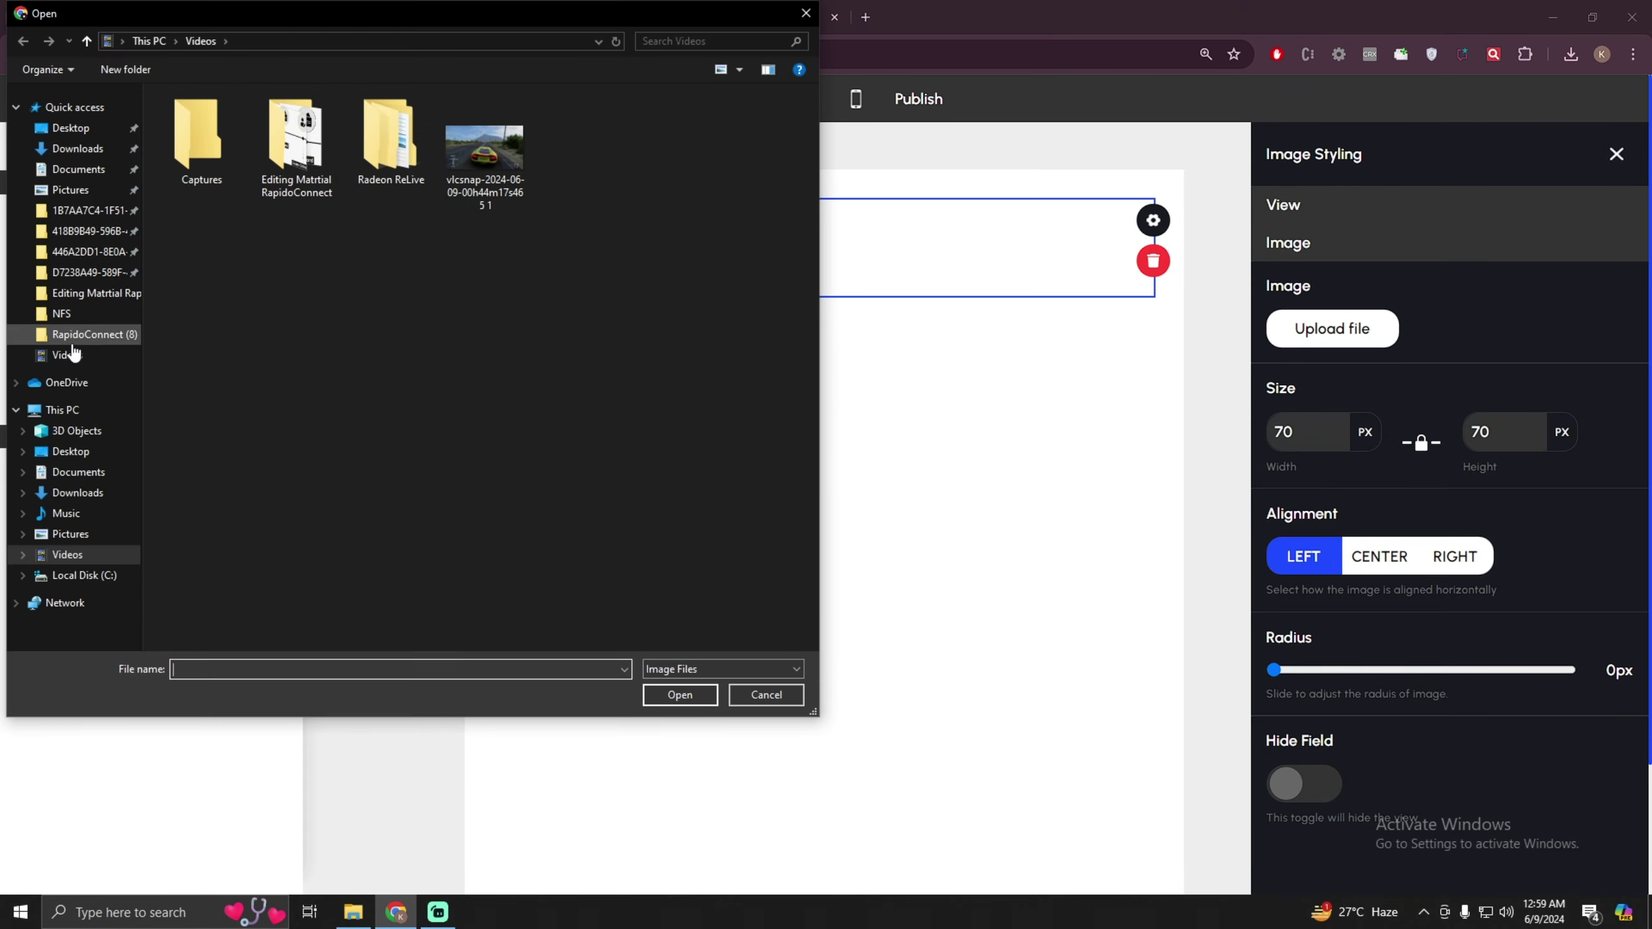
pyautogui.click(79, 322)
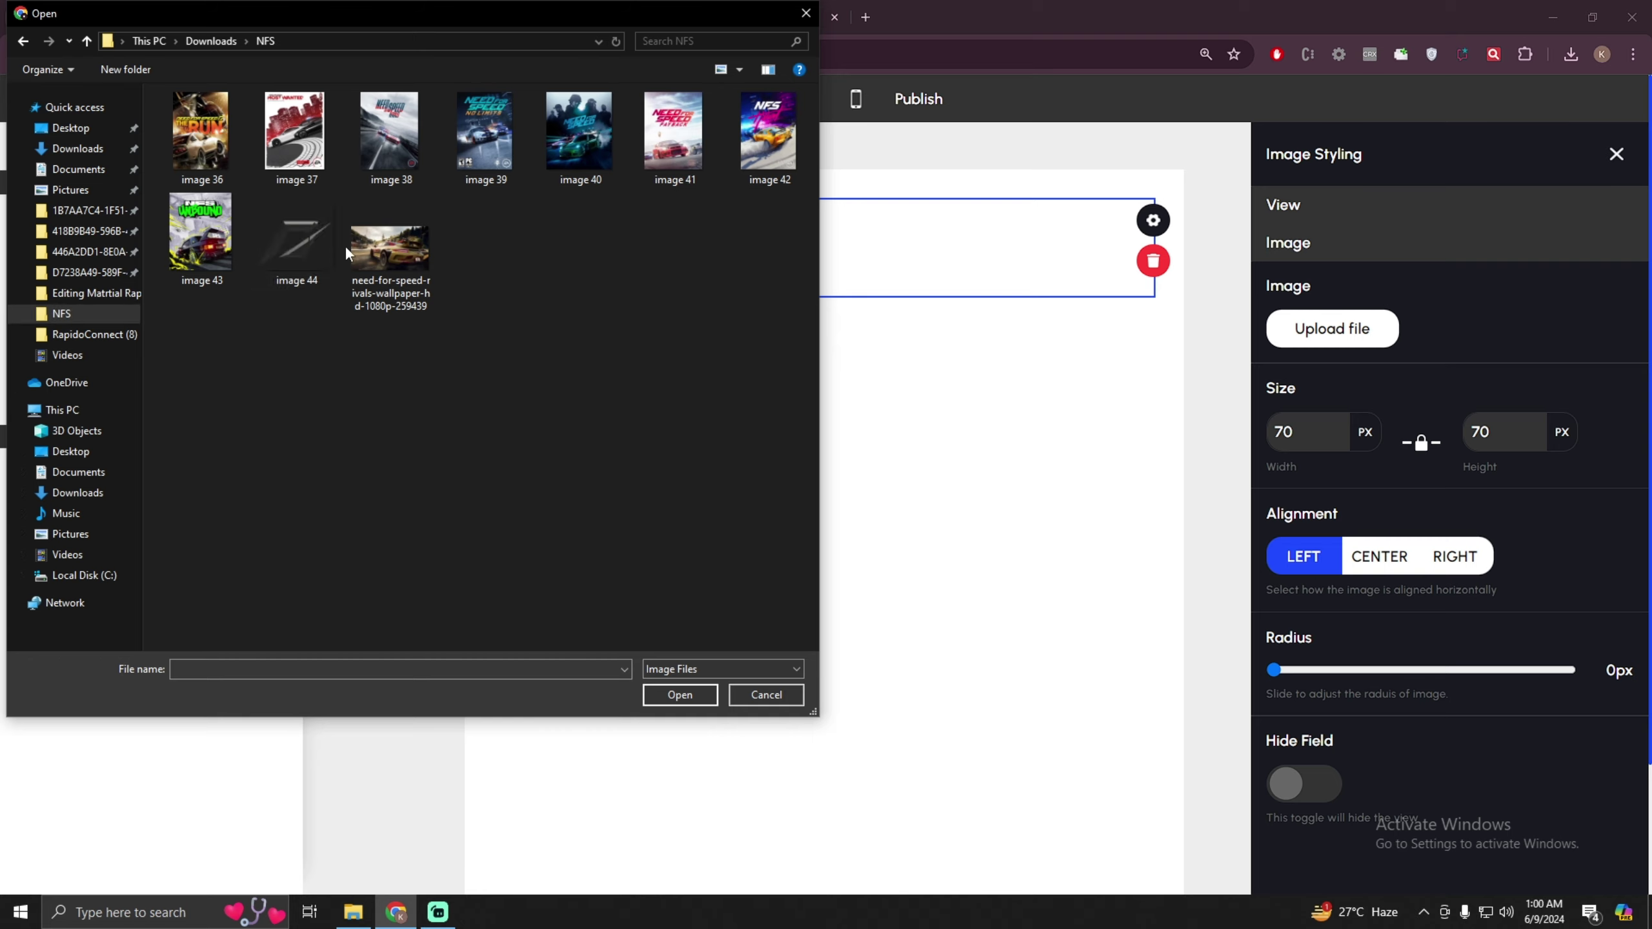
pyautogui.click(287, 246)
pyautogui.doubleClick(288, 246)
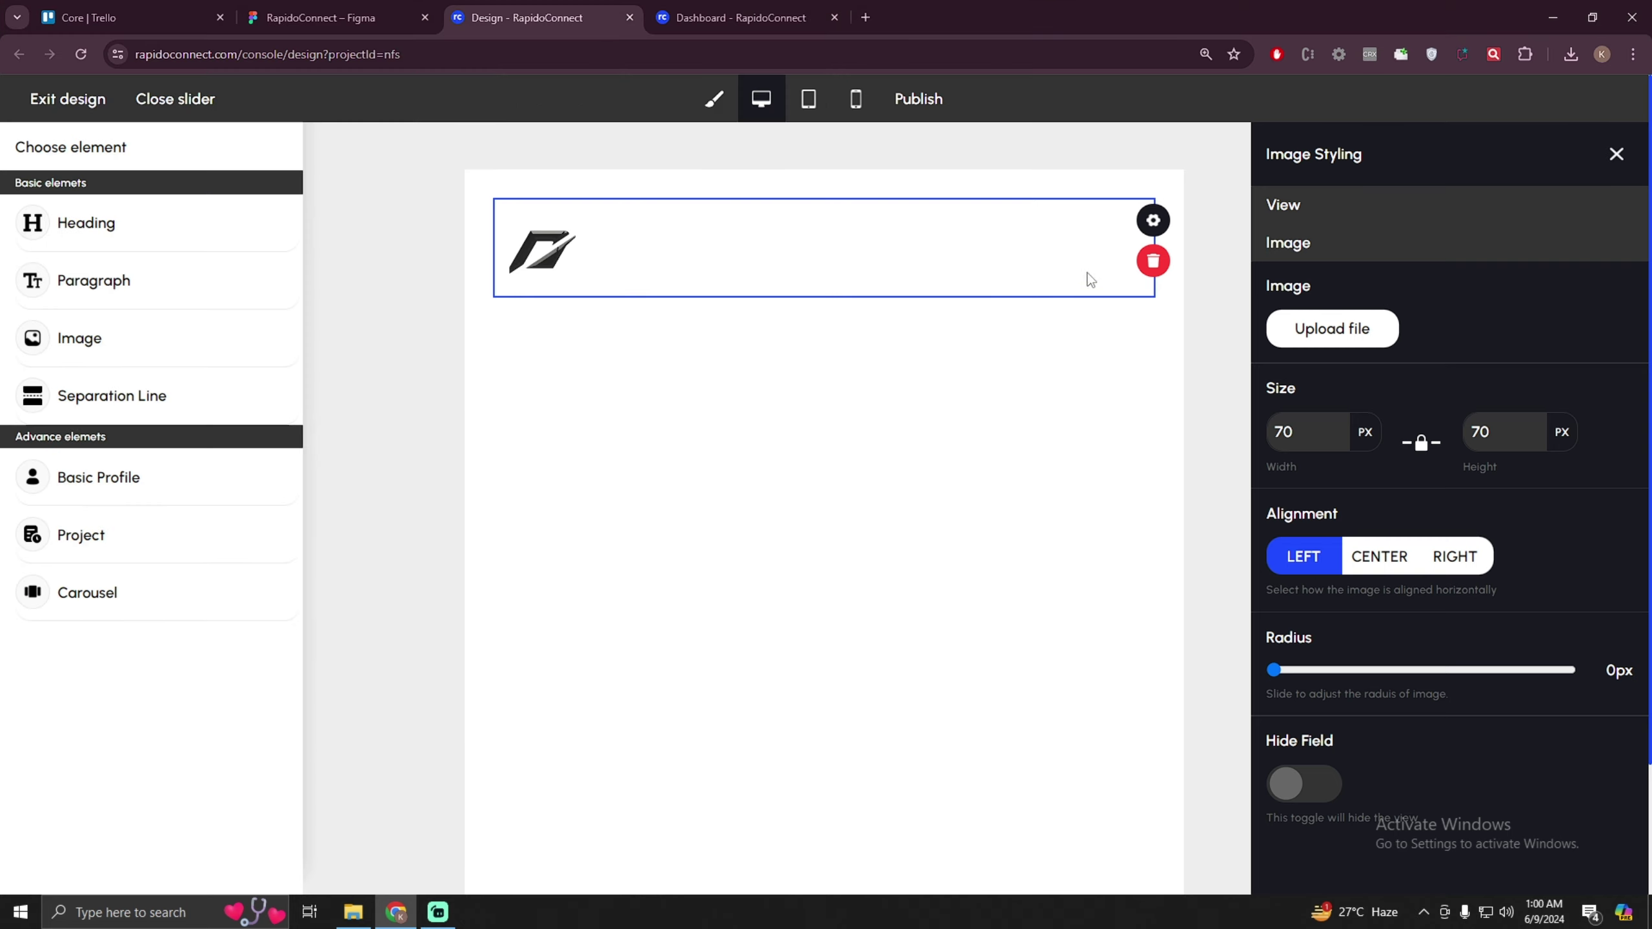
# - Try centre and right alignment for the logo, then set it back to left to match Figma
pyautogui.click(1392, 569)
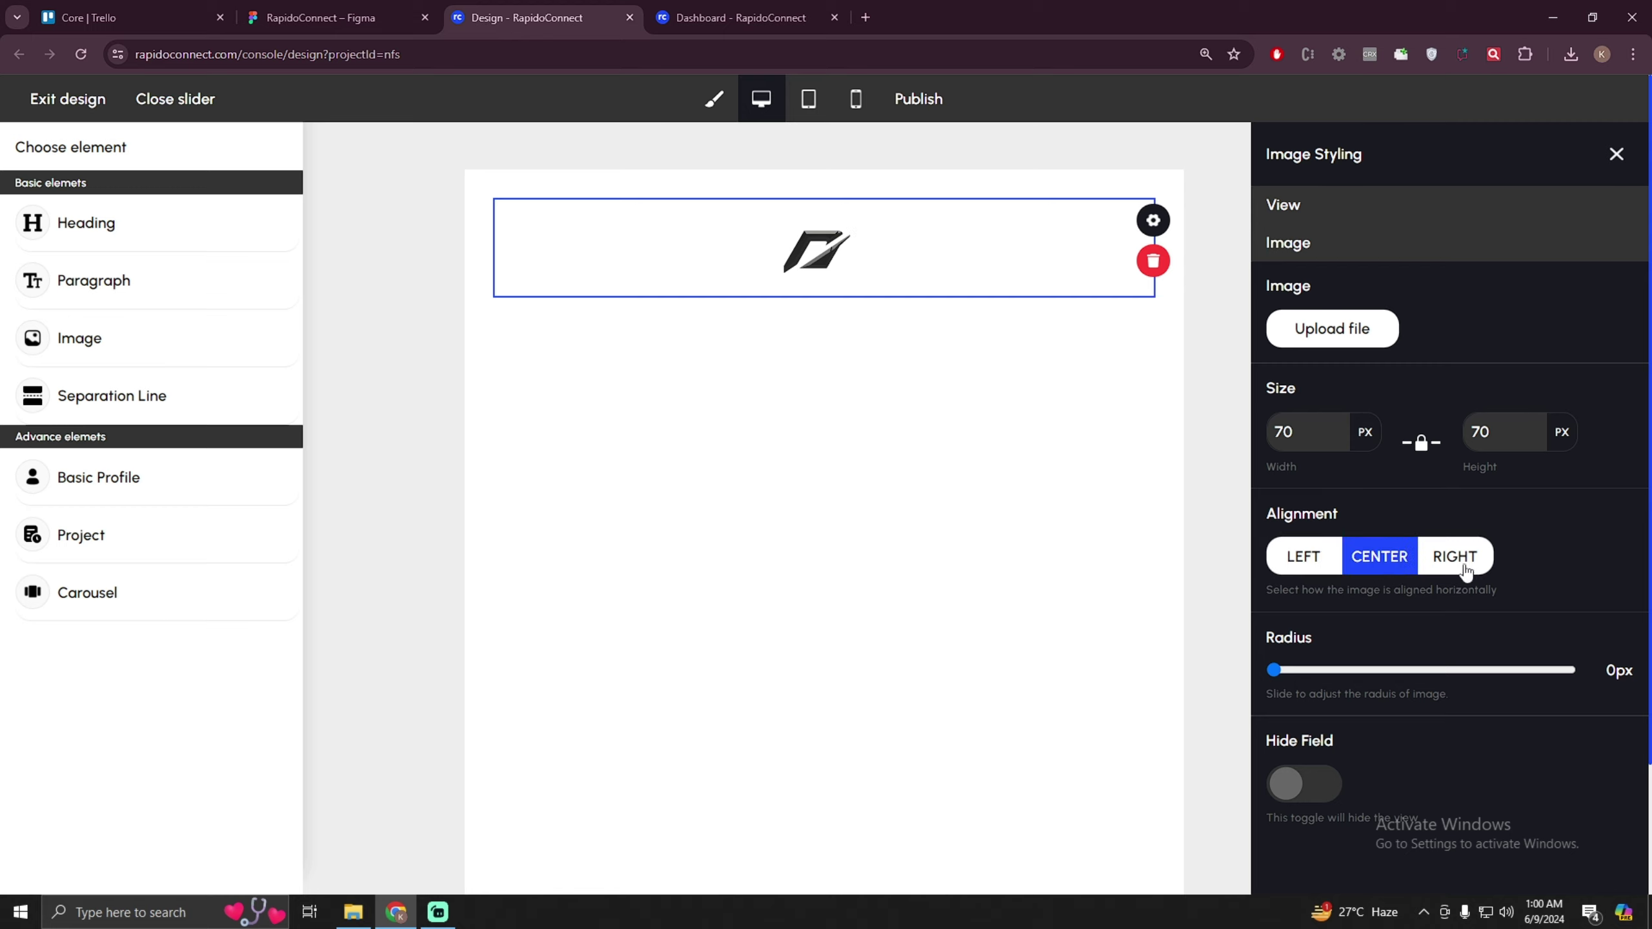
pyautogui.click(1465, 571)
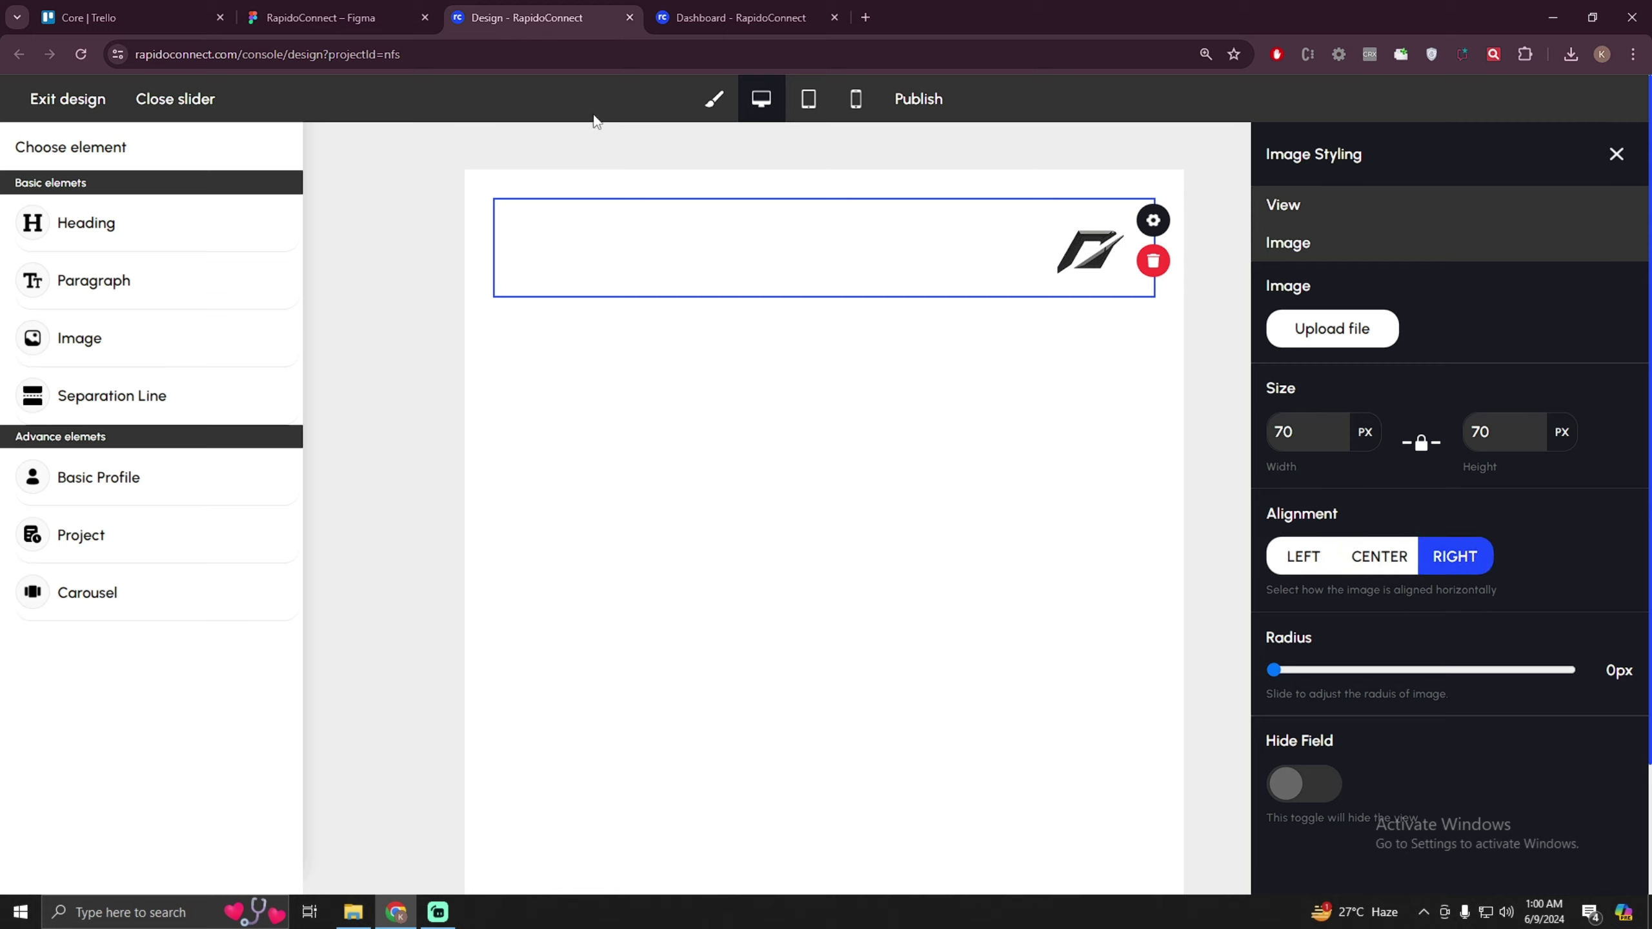
pyautogui.click(364, 9)
pyautogui.click(524, 9)
pyautogui.click(1286, 558)
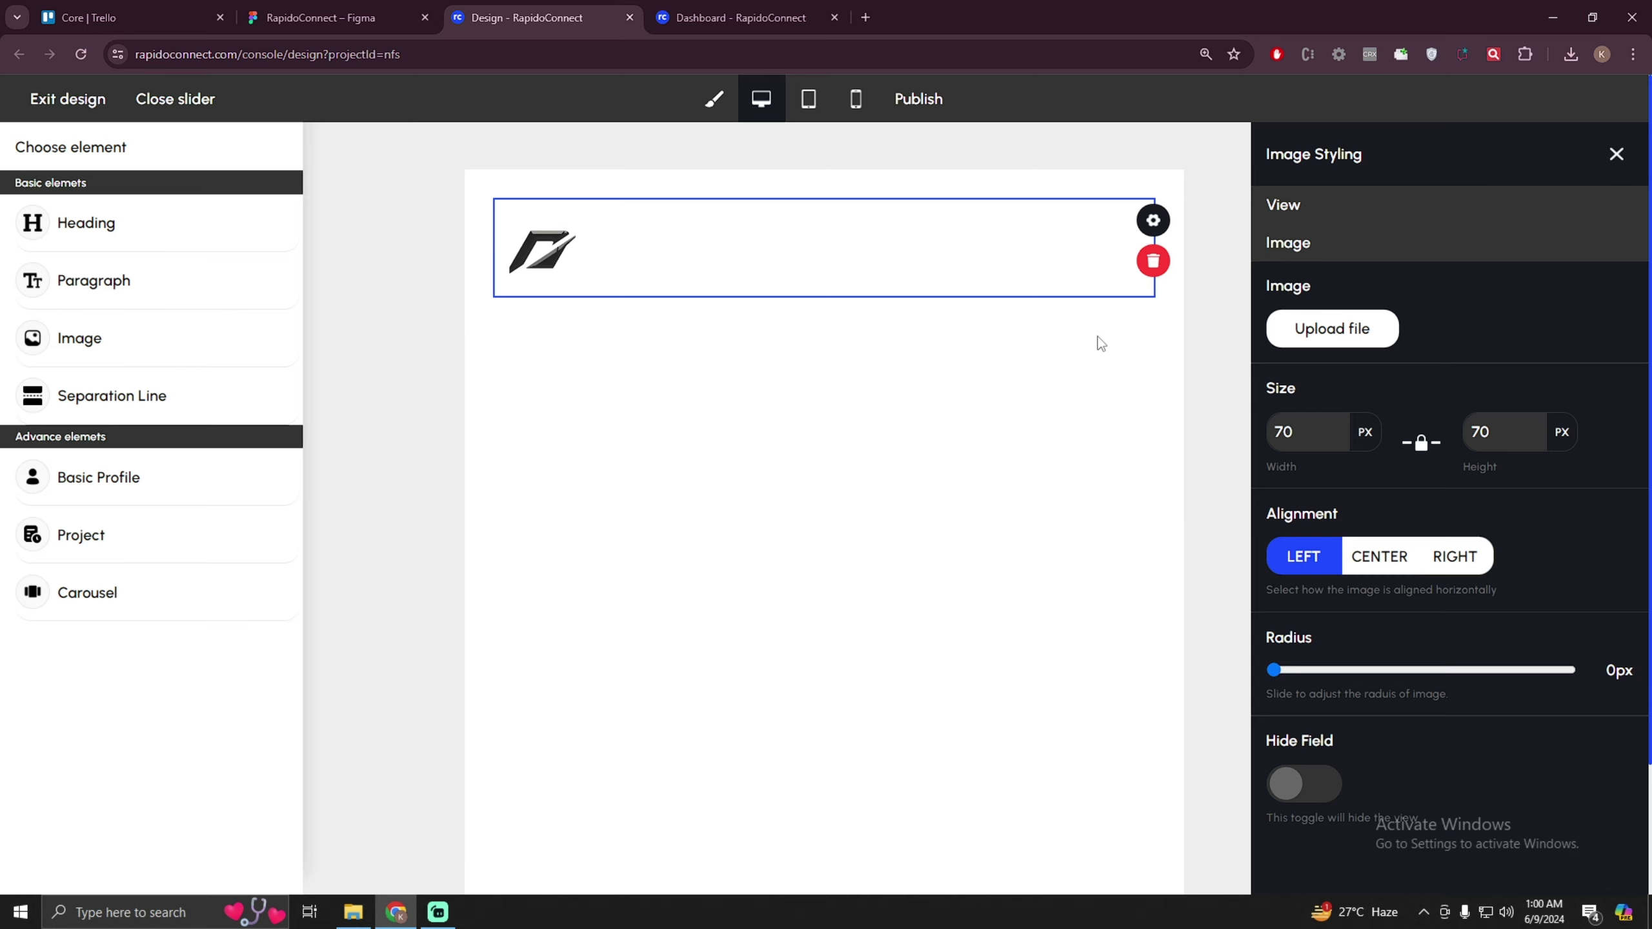
pyautogui.click(364, 9)
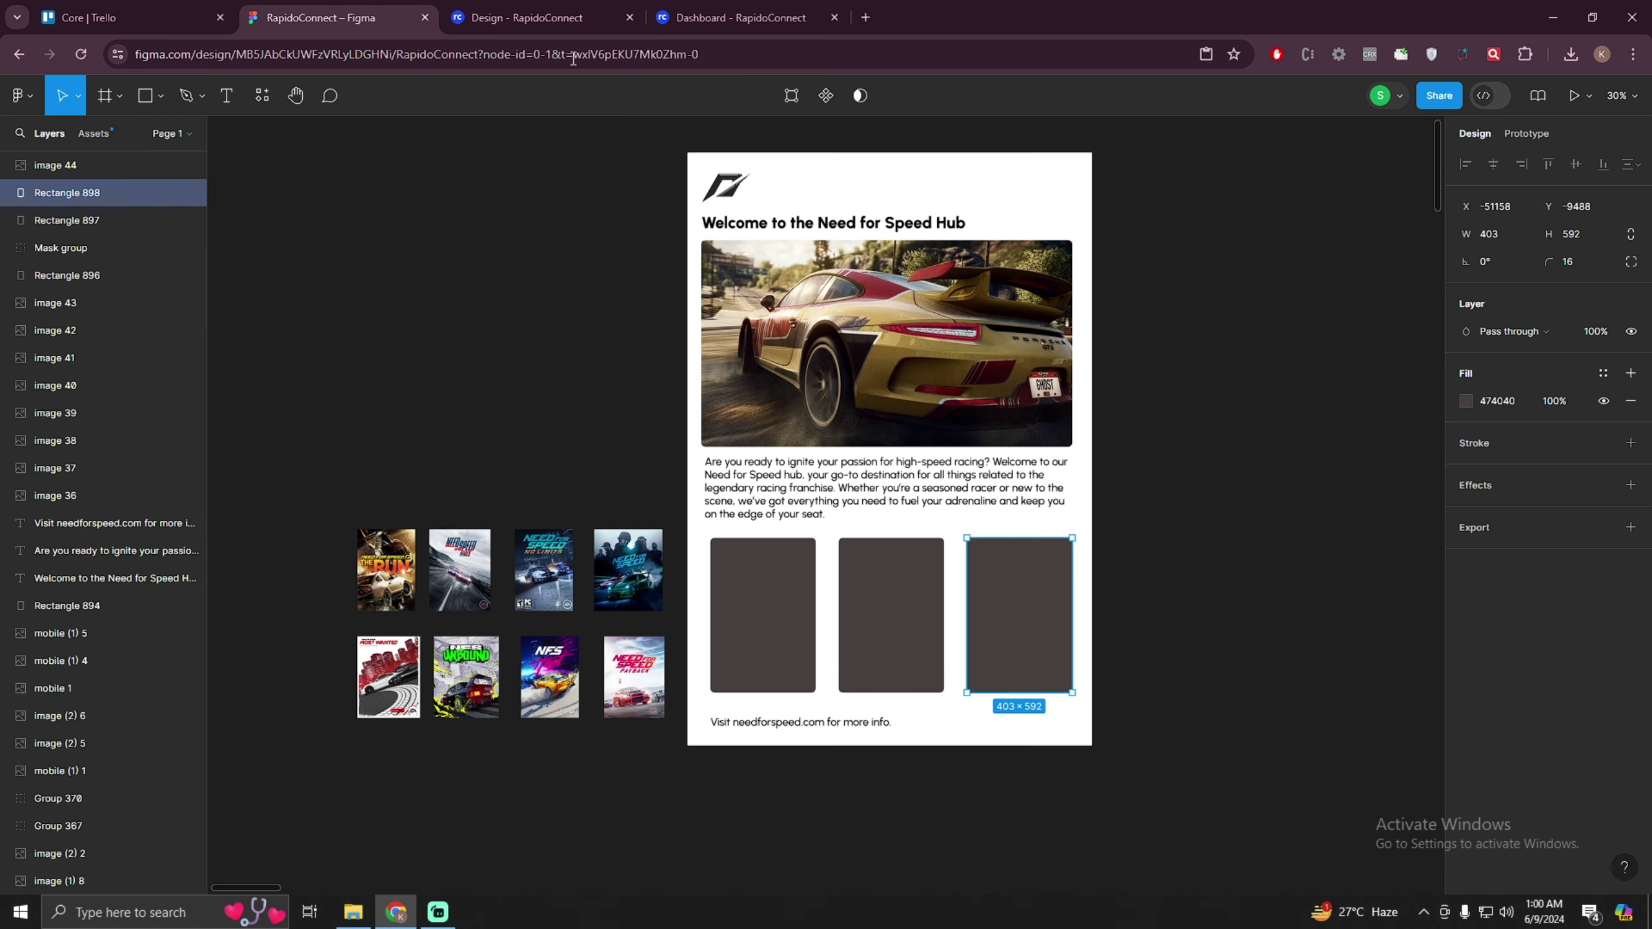
pyautogui.click(543, 10)
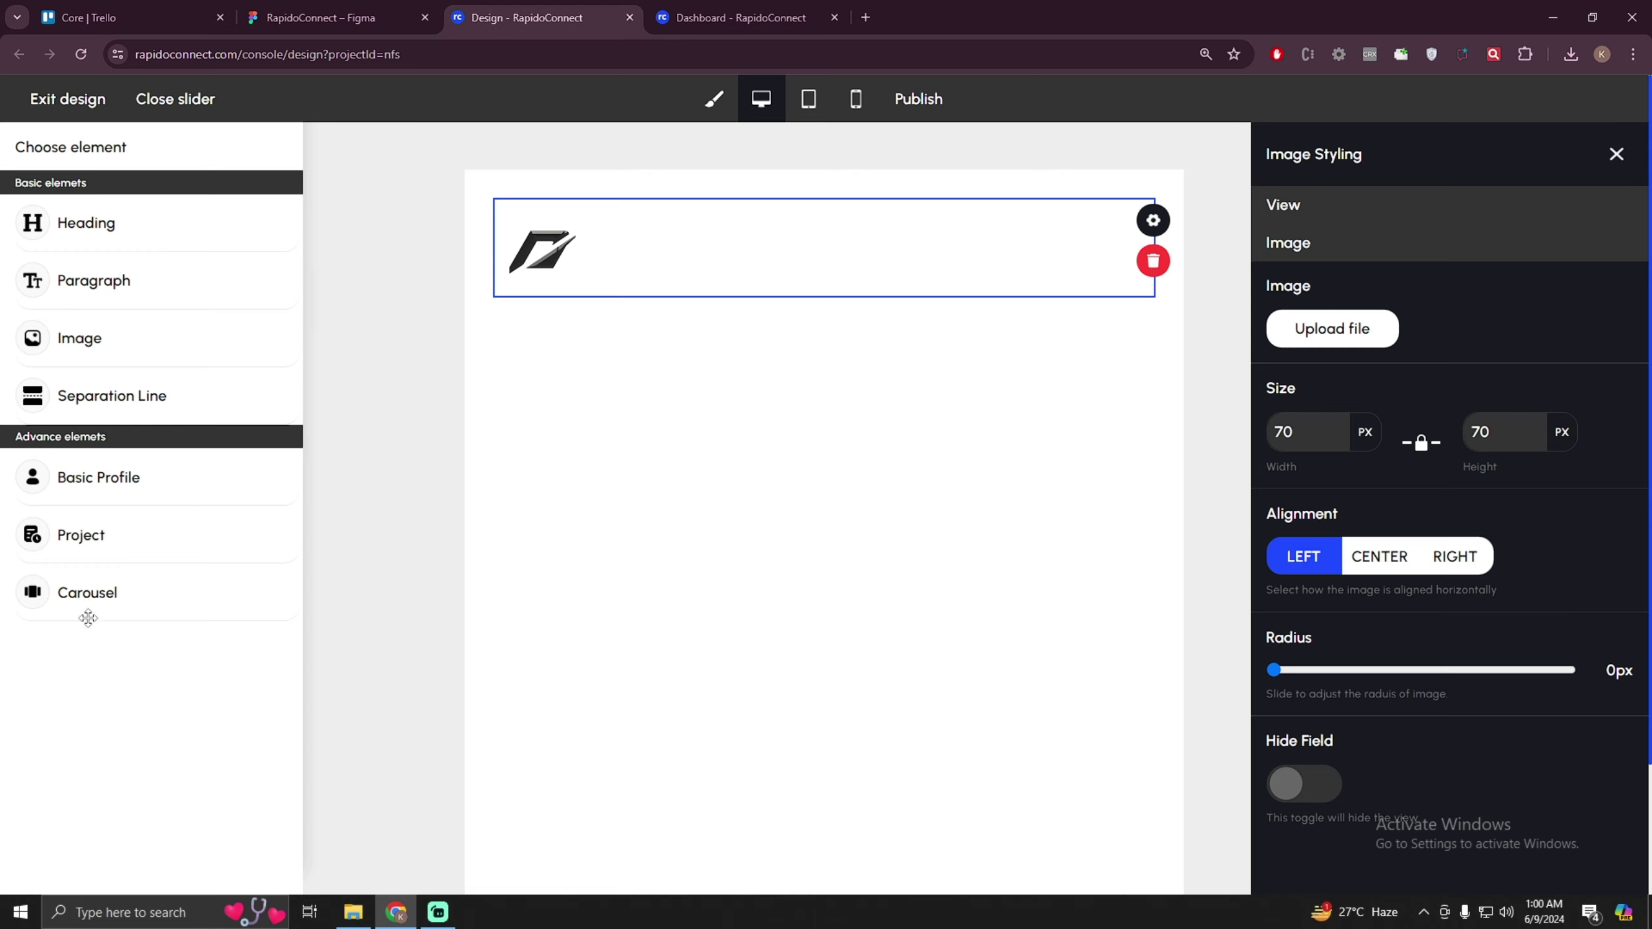
# - Add a carousel below the logo and open its configuration, checking the Figma mockup
pyautogui.moveTo(86, 595); pyautogui.dragTo(737, 298)
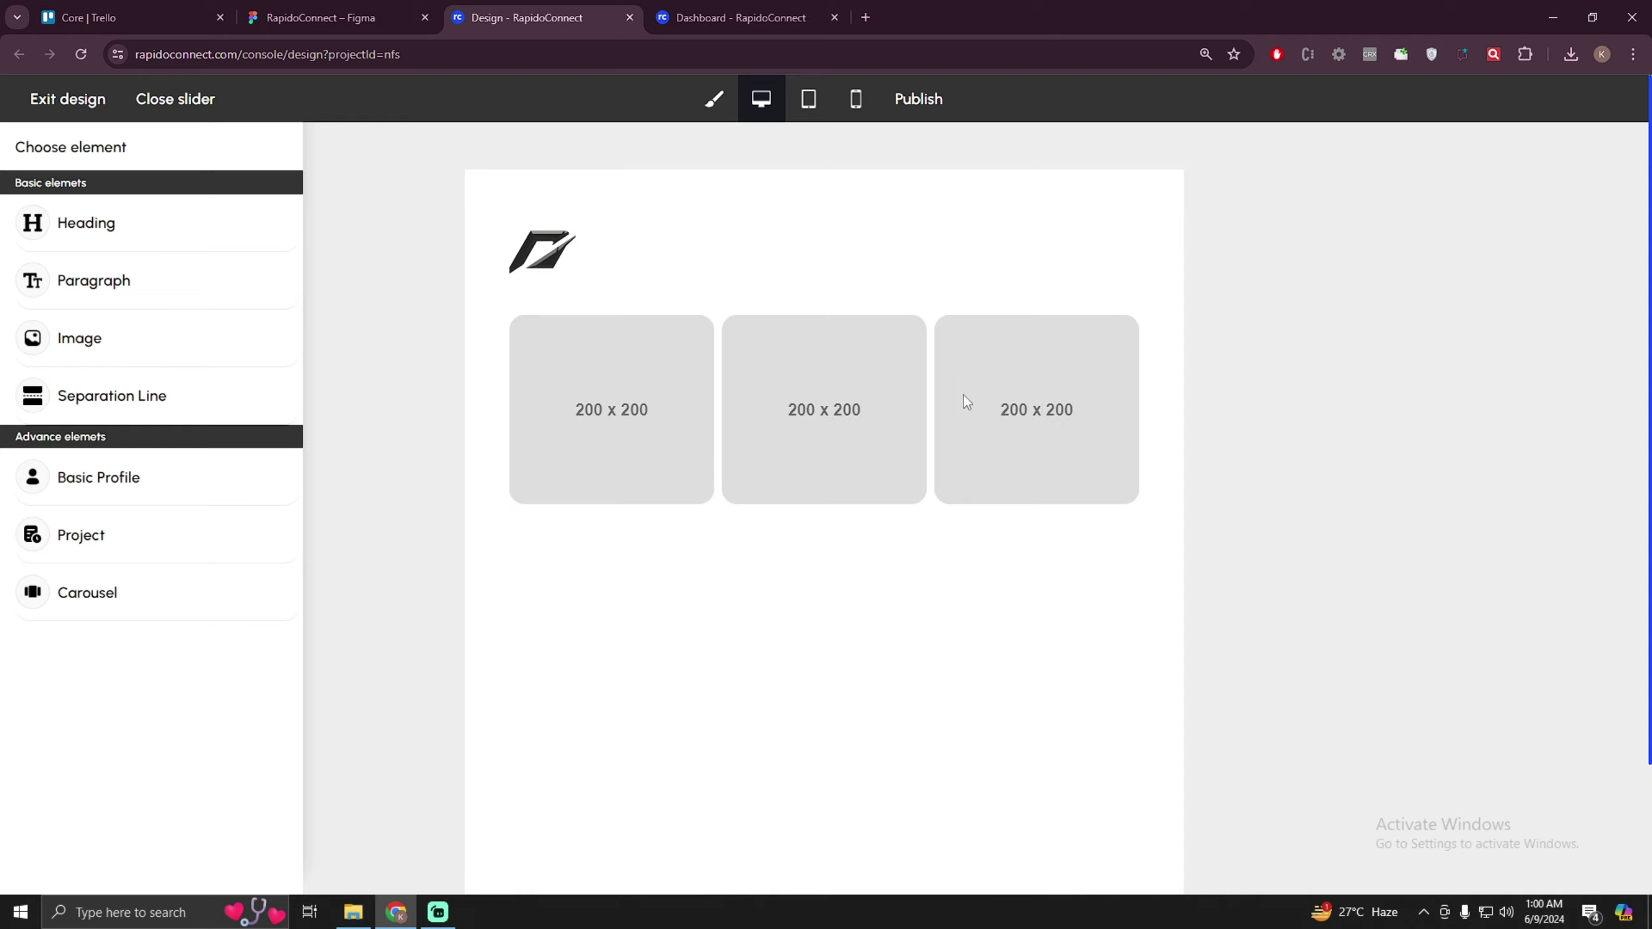
pyautogui.moveTo(981, 385)
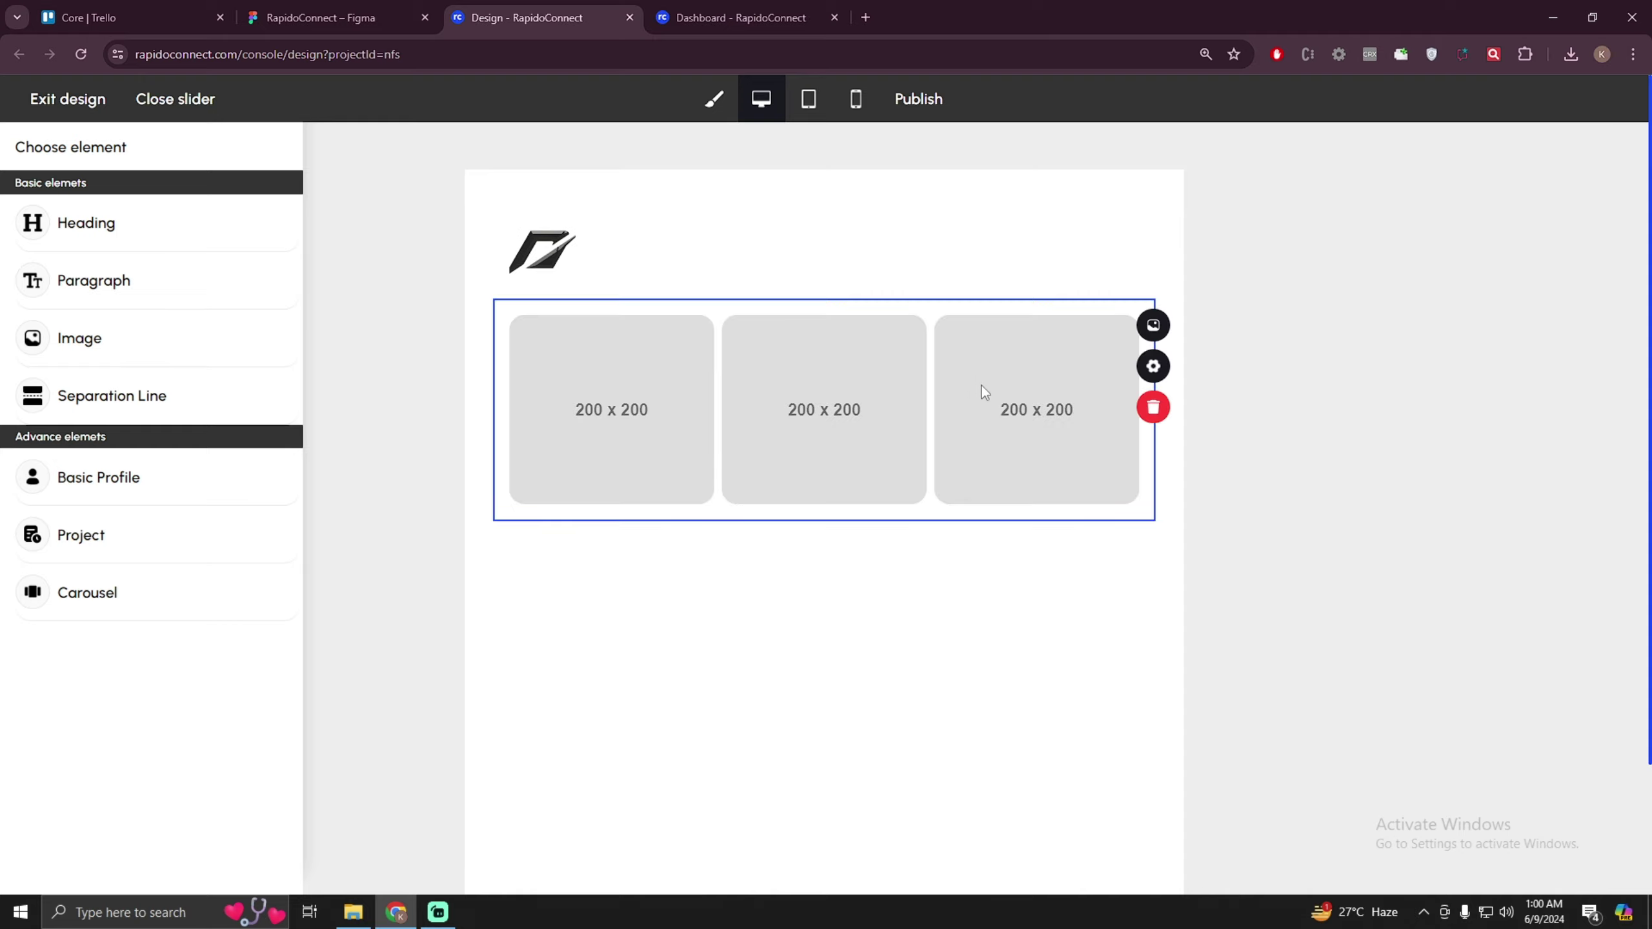
pyautogui.click(1153, 367)
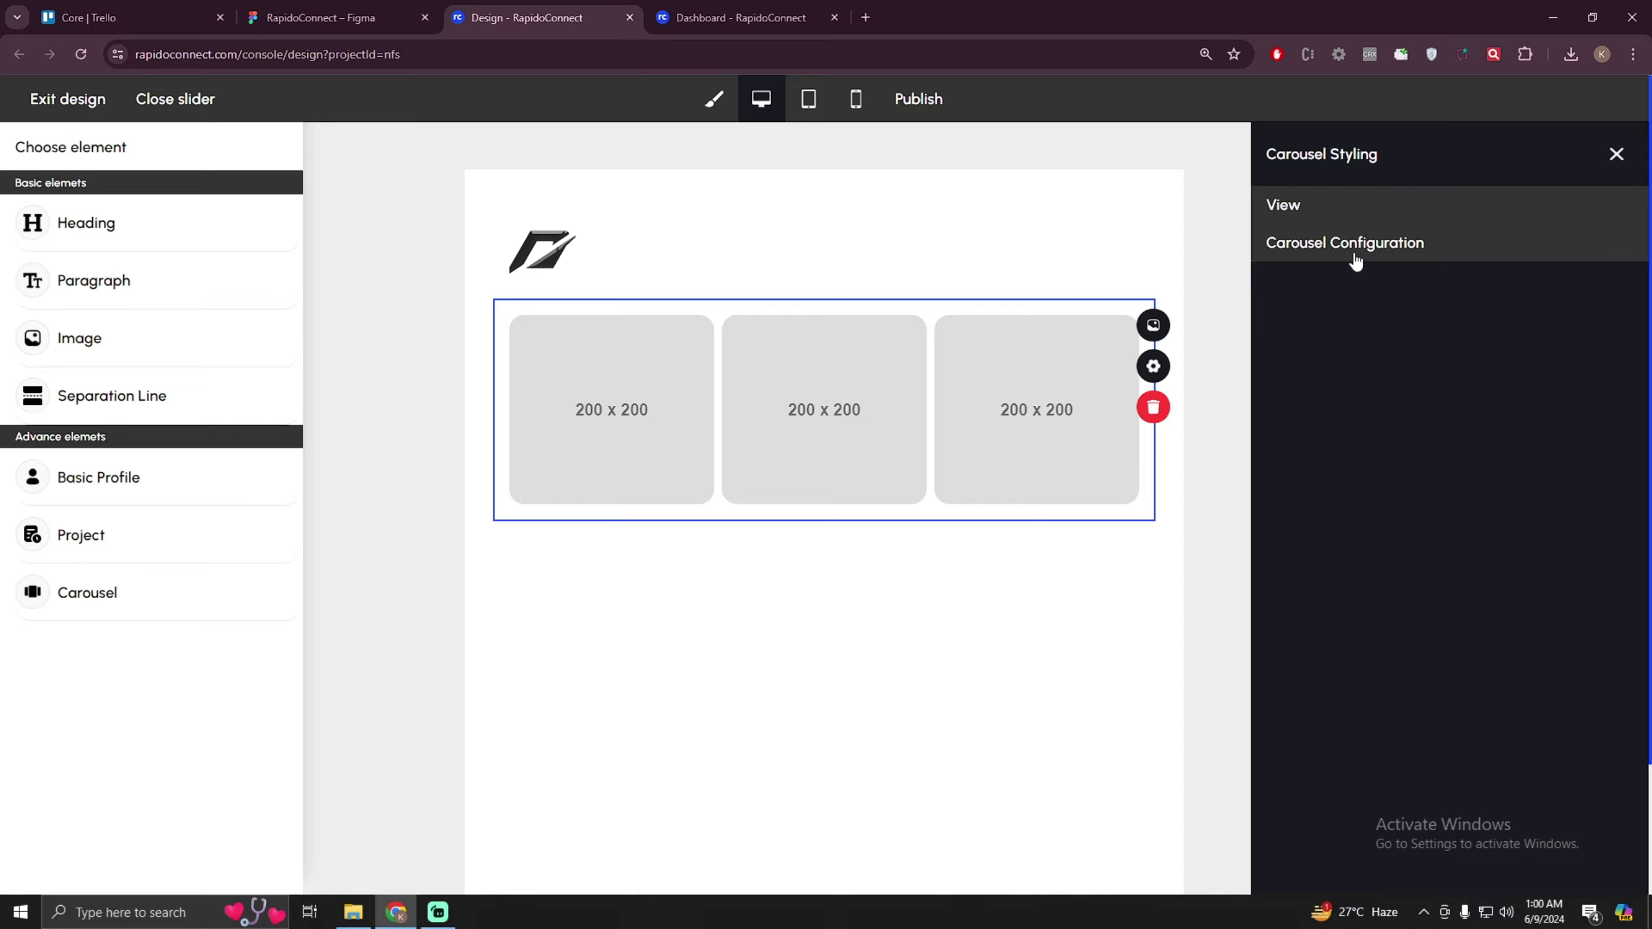
pyautogui.click(1355, 259)
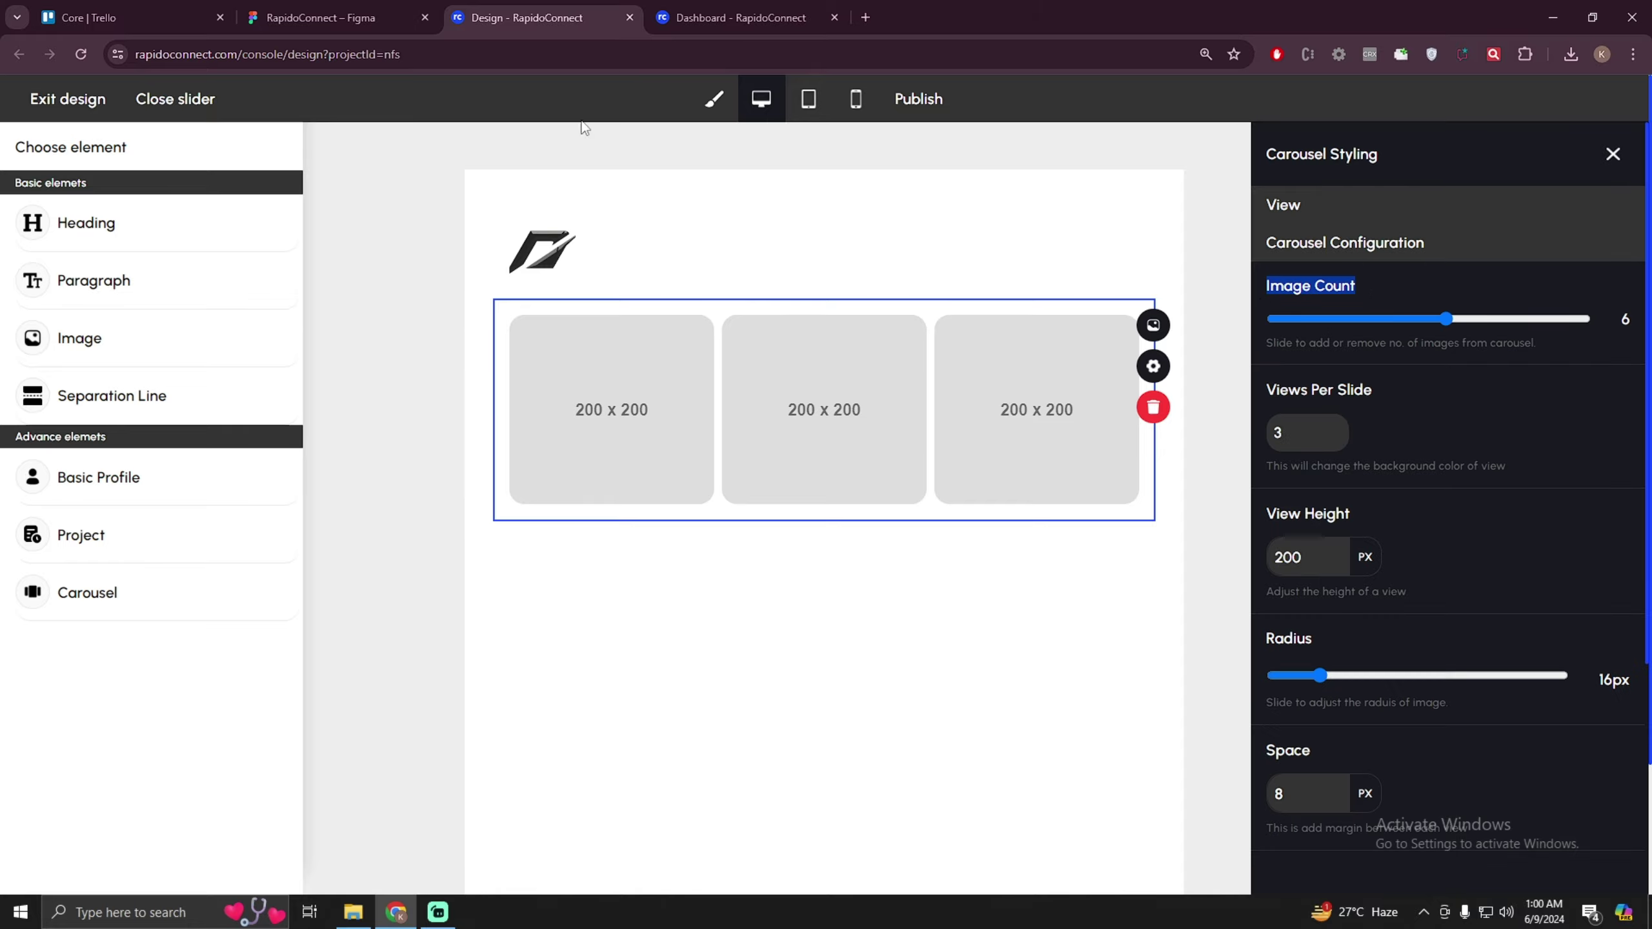
pyautogui.click(312, 17)
pyautogui.hotkey('ctrl', 'Tab')
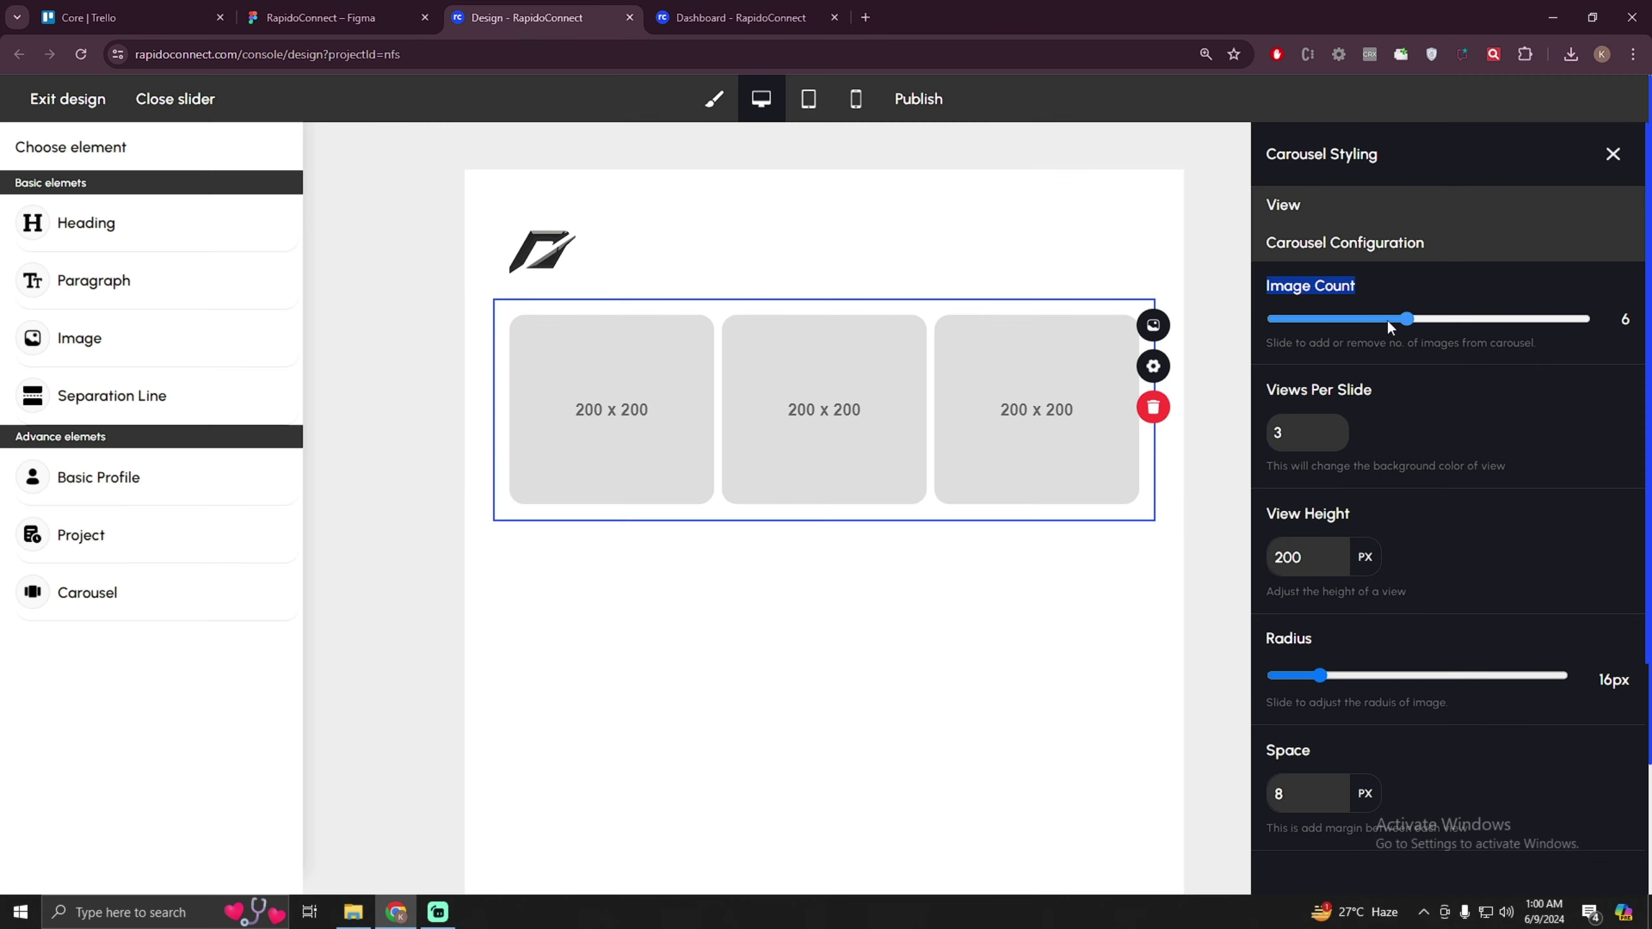
# - Set the carousel to 1 image, 1 view per slide, 300 px view height and 16px radius
pyautogui.moveTo(1386, 319); pyautogui.dragTo(1332, 325)
pyautogui.moveTo(1292, 411)
pyautogui.mouseDown()
pyautogui.moveTo(1274, 416)
pyautogui.moveTo(1295, 397)
pyautogui.moveTo(1306, 429)
pyautogui.mouseUp()
pyautogui.click(1273, 437)
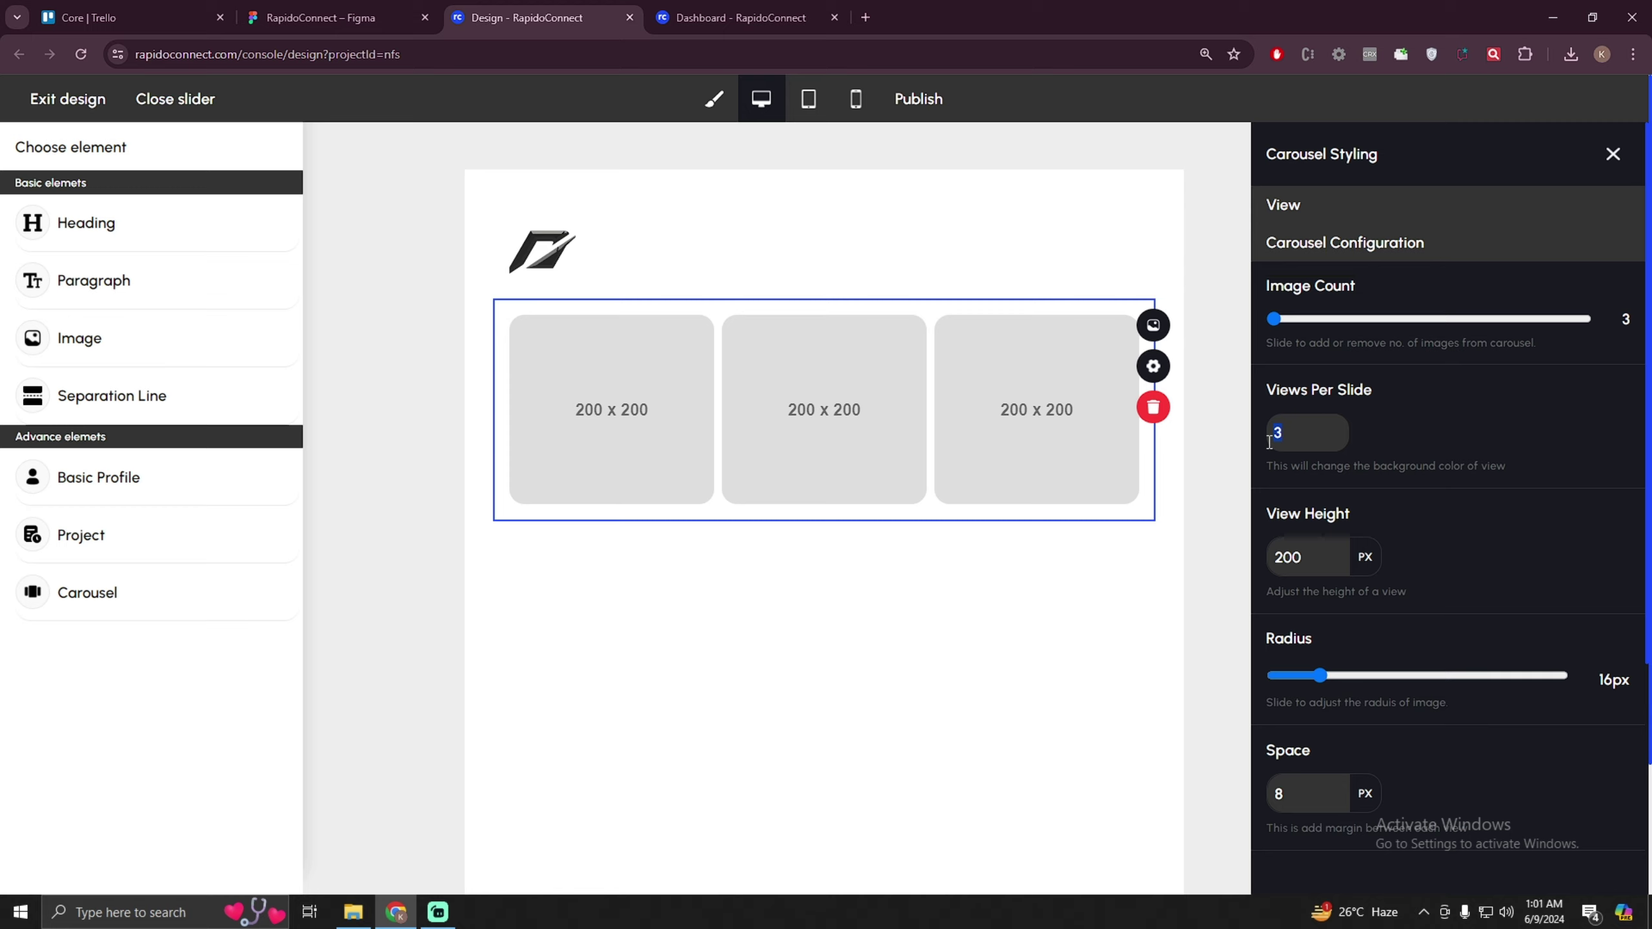
pyautogui.moveTo(1291, 431); pyautogui.dragTo(1272, 432)
pyautogui.write('1')
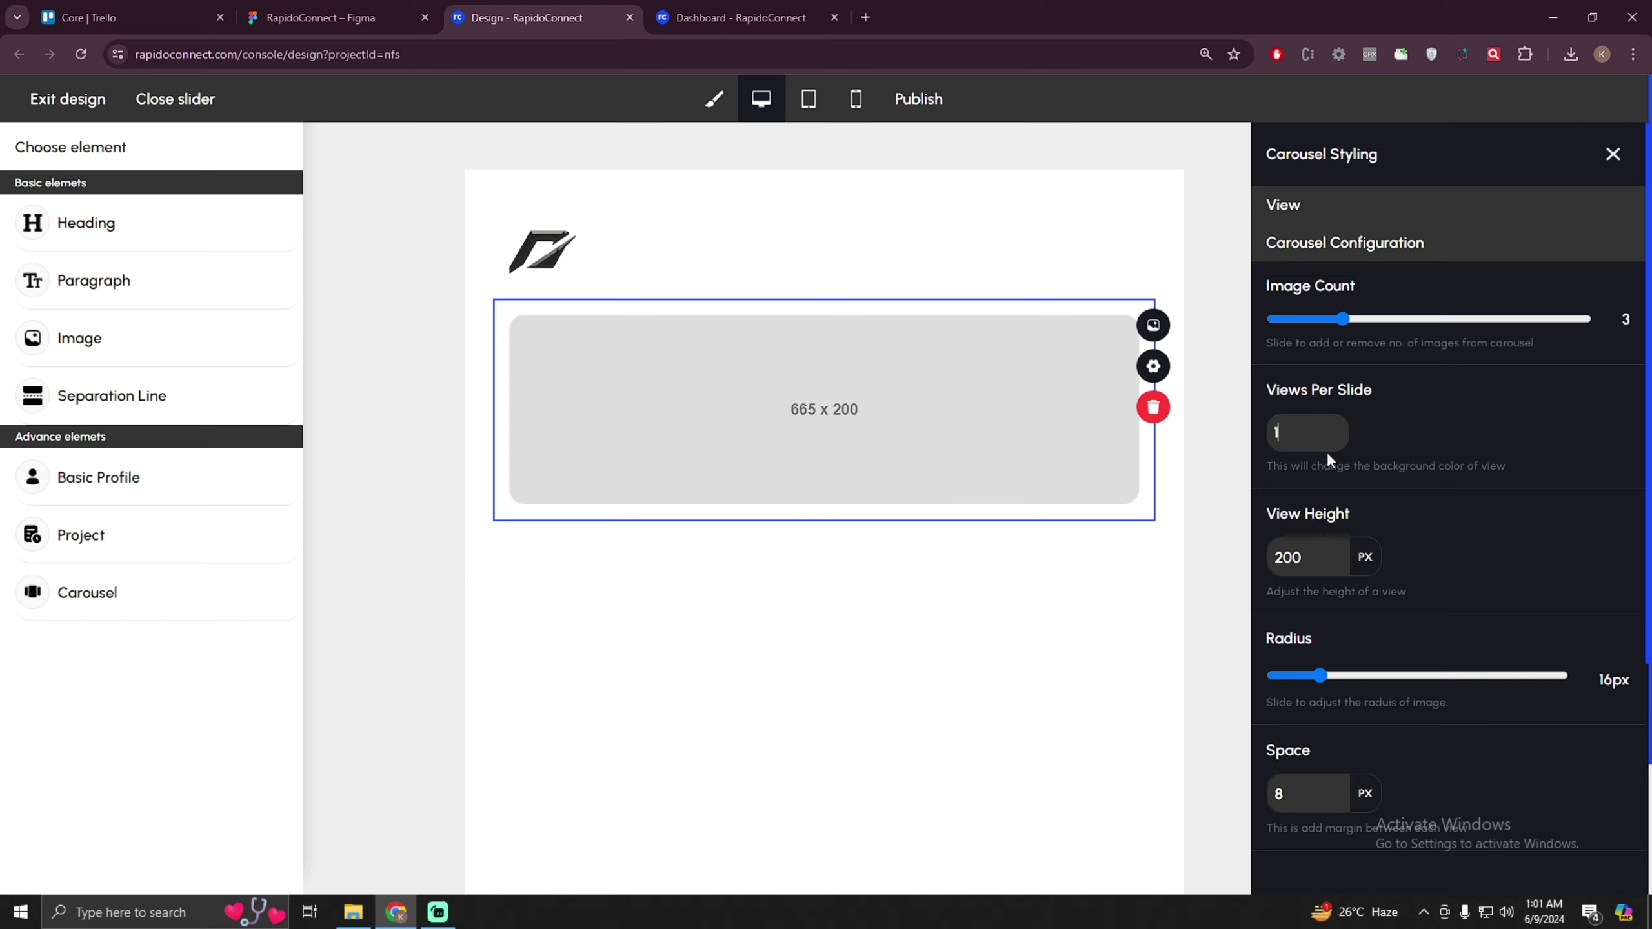
pyautogui.click(1343, 318)
pyautogui.moveTo(1345, 320); pyautogui.dragTo(1310, 320)
pyautogui.moveTo(1275, 557); pyautogui.dragTo(1286, 557)
pyautogui.write('3')
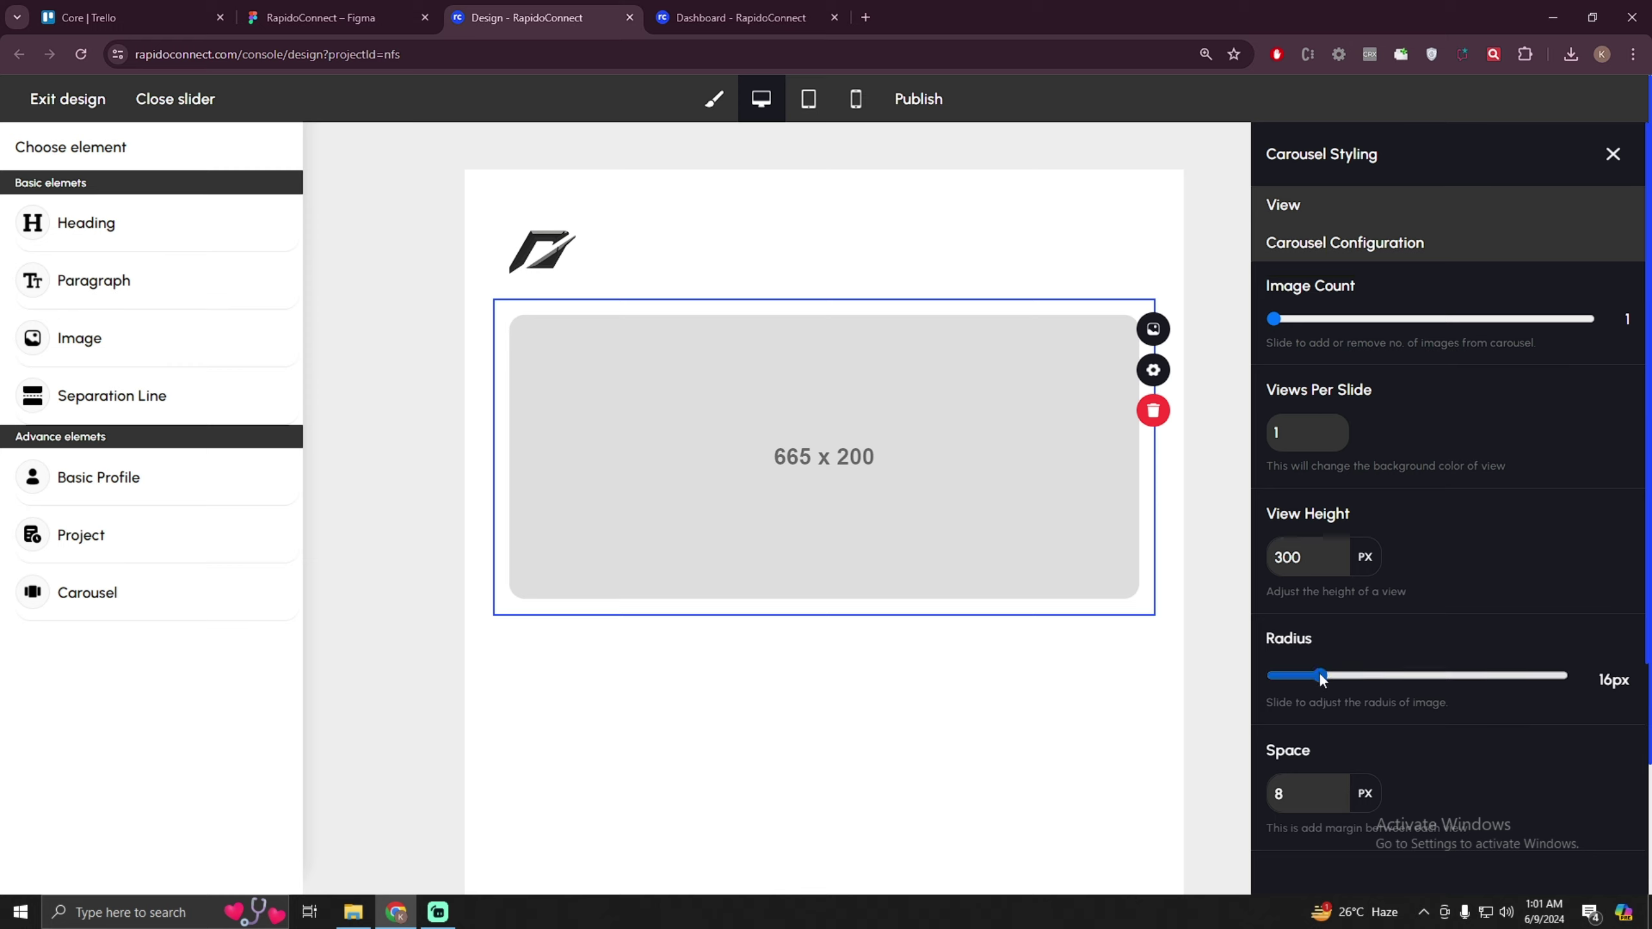
pyautogui.moveTo(1320, 673)
pyautogui.mouseDown()
pyautogui.moveTo(1585, 649)
pyautogui.moveTo(1288, 670)
pyautogui.moveTo(1320, 674)
pyautogui.mouseUp()
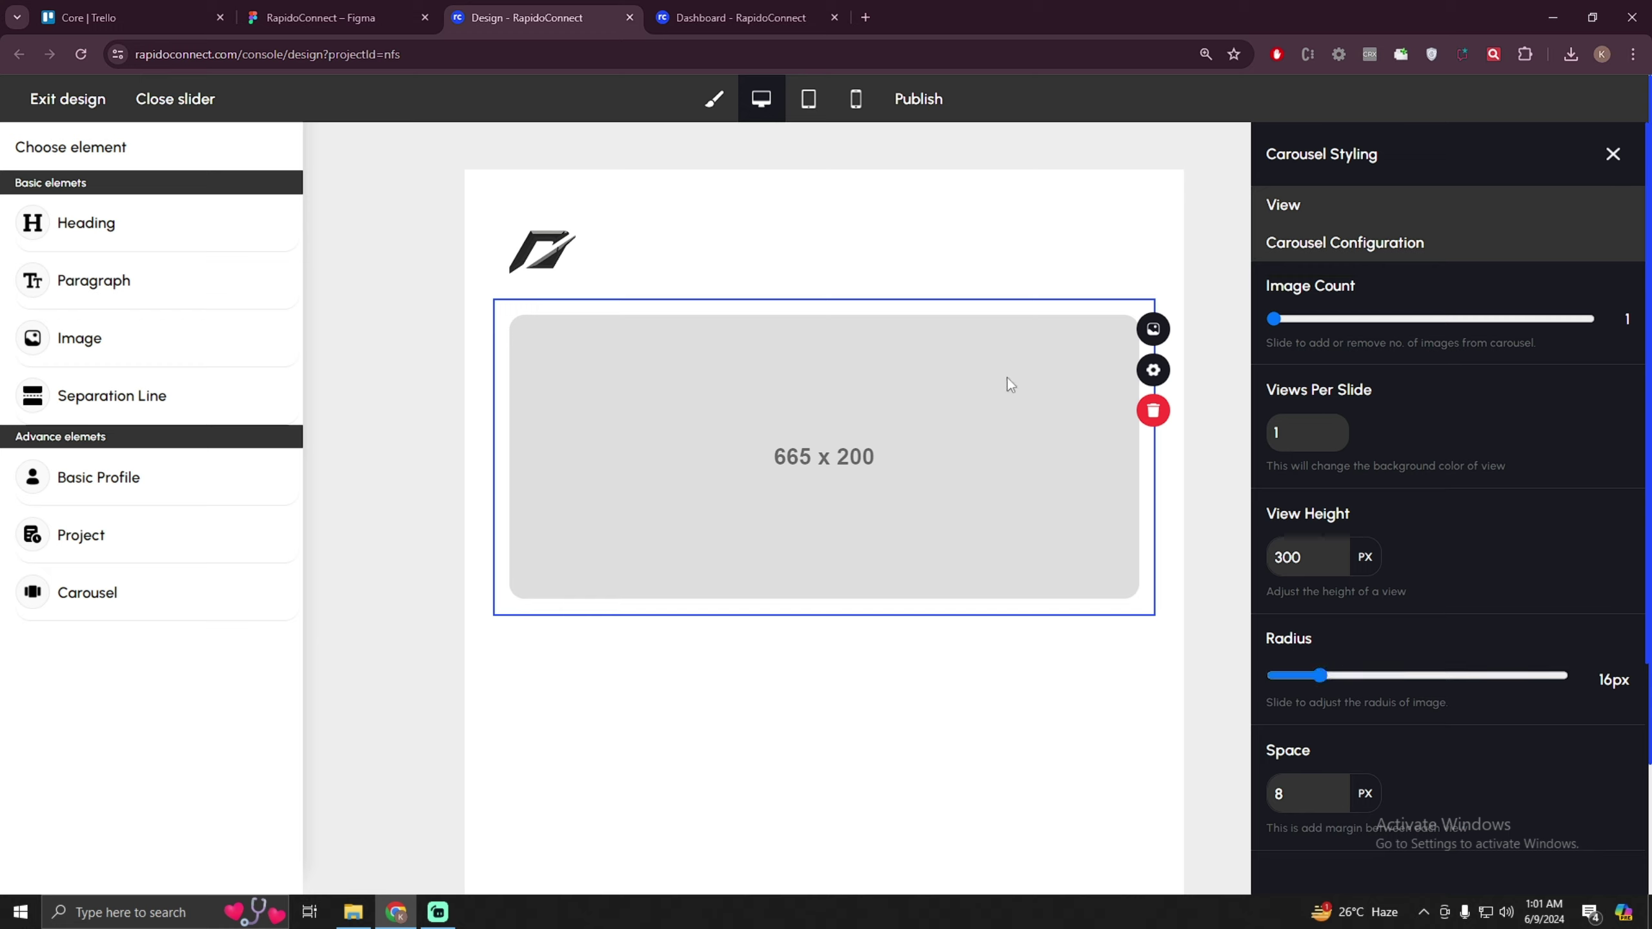
# - Upload the yellow sports car wallpaper into the carousel
pyautogui.click(1152, 330)
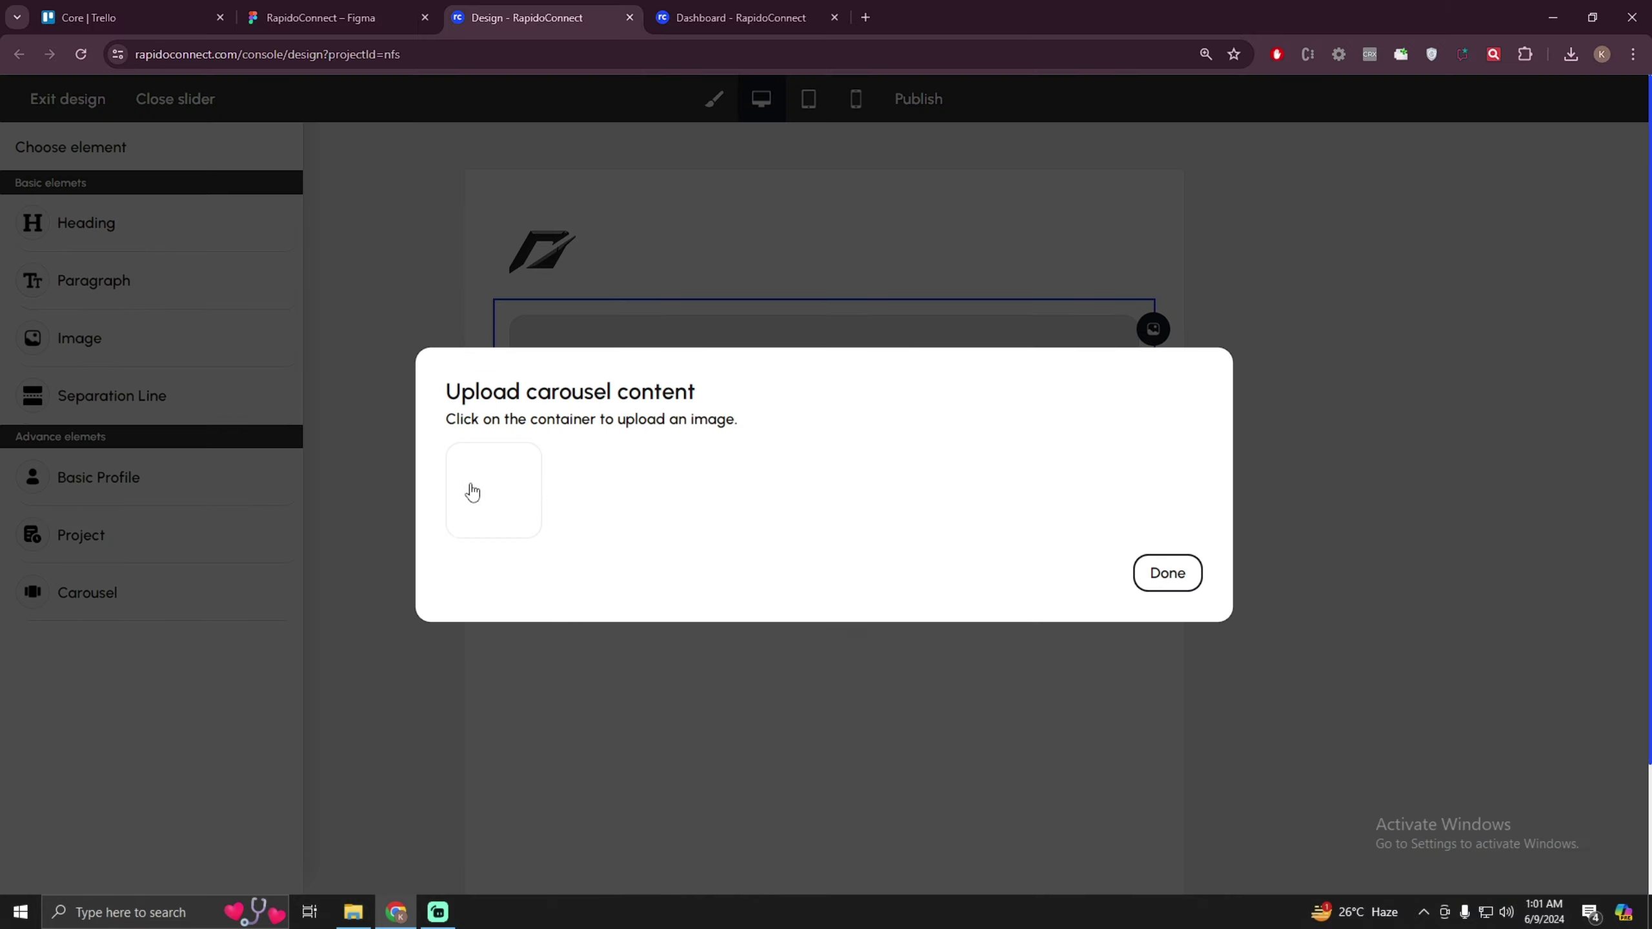
pyautogui.click(499, 494)
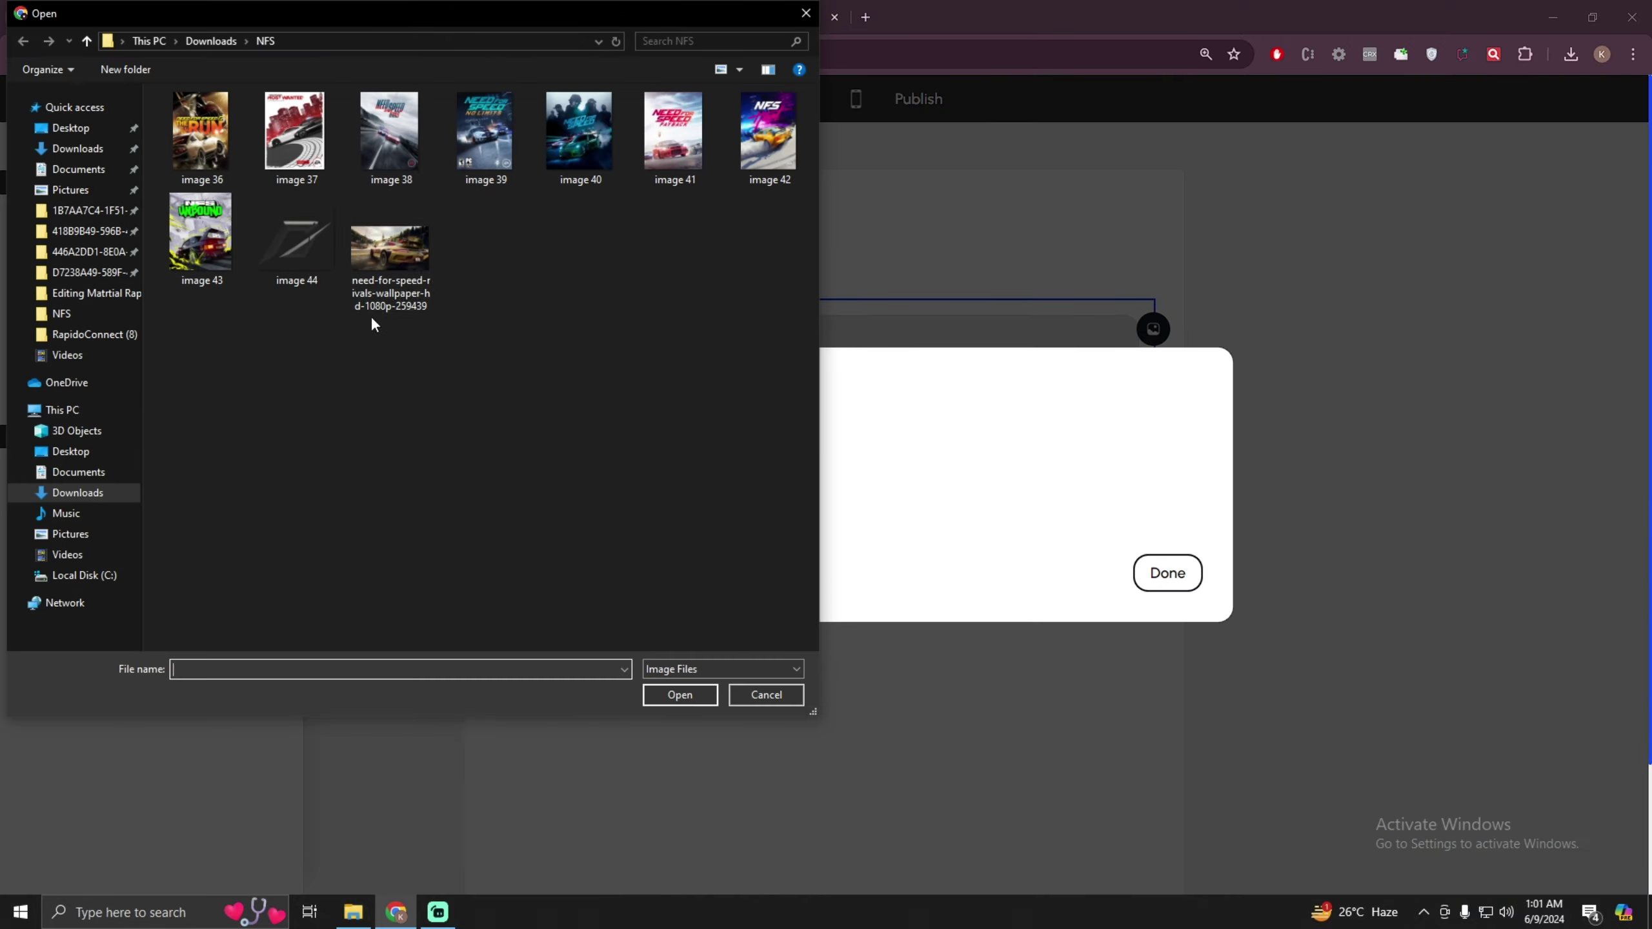
pyautogui.click(406, 262)
pyautogui.doubleClick(407, 262)
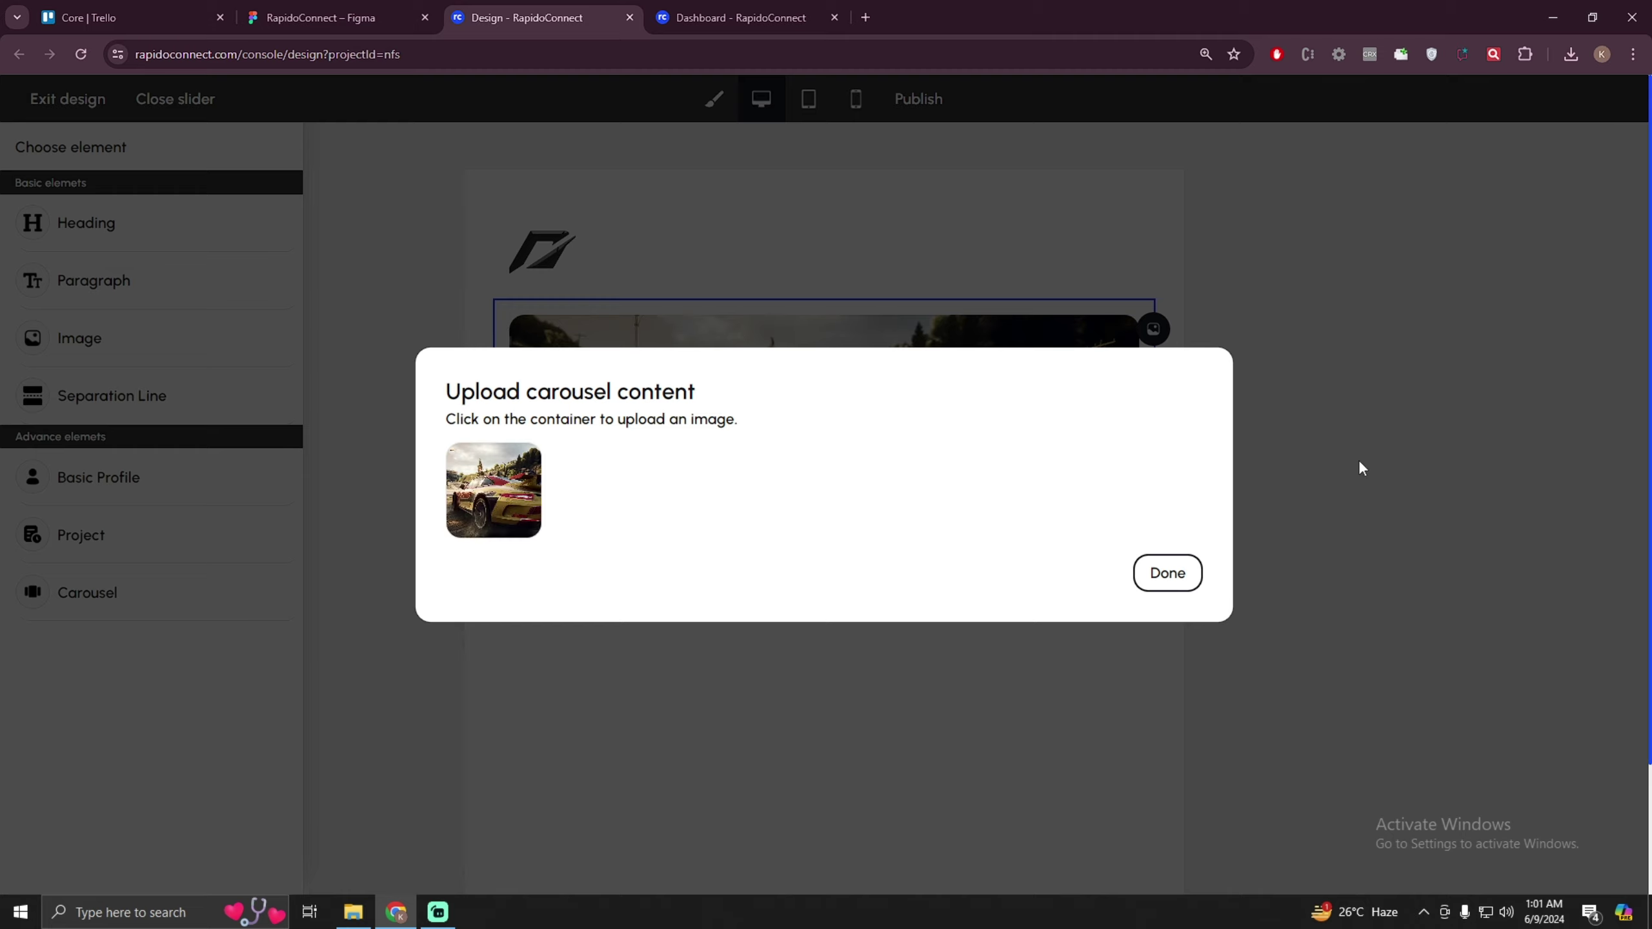
pyautogui.click(1167, 574)
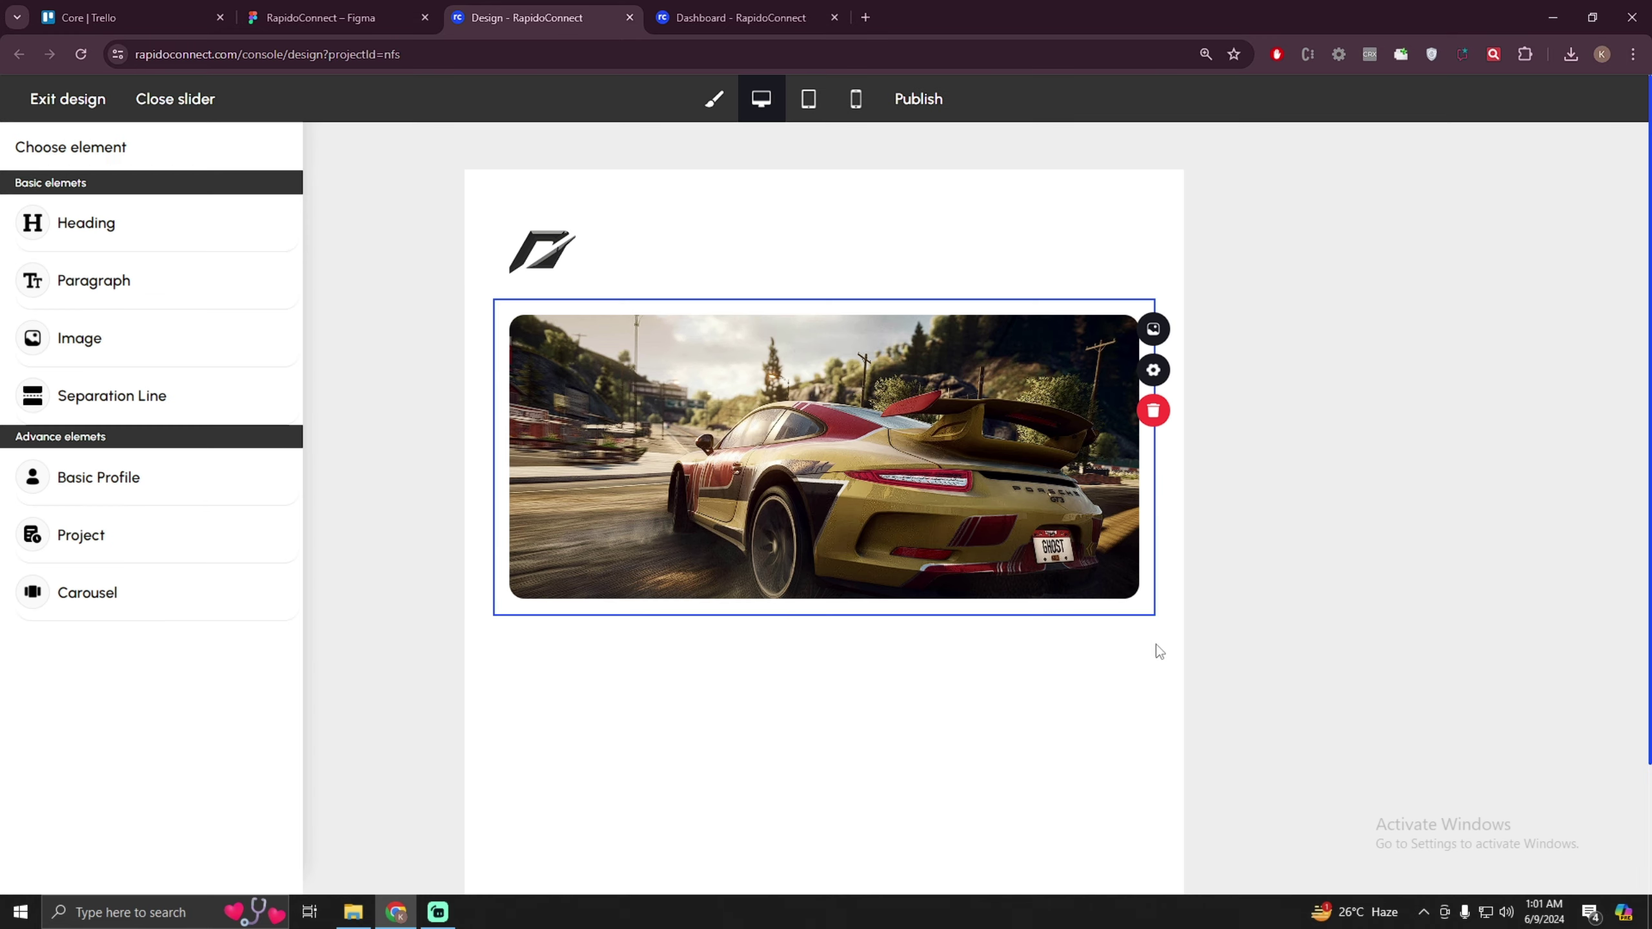
pyautogui.click(1155, 369)
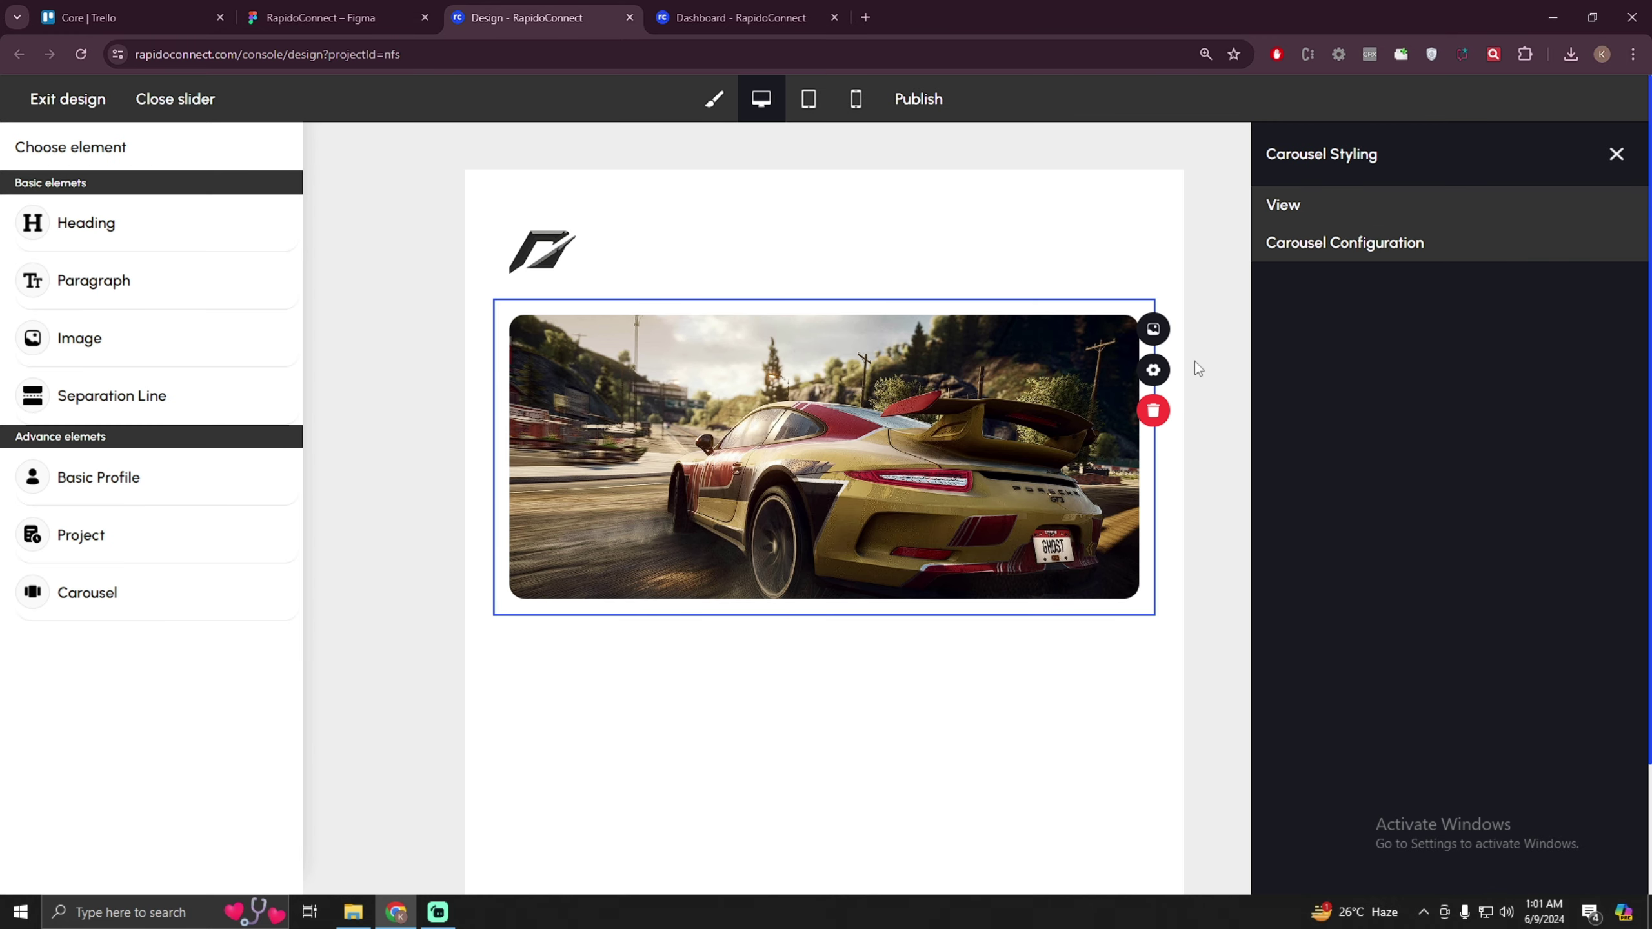
# - Raise the carousel view height to 400 px and pick up the Figma heading text
pyautogui.click(1339, 250)
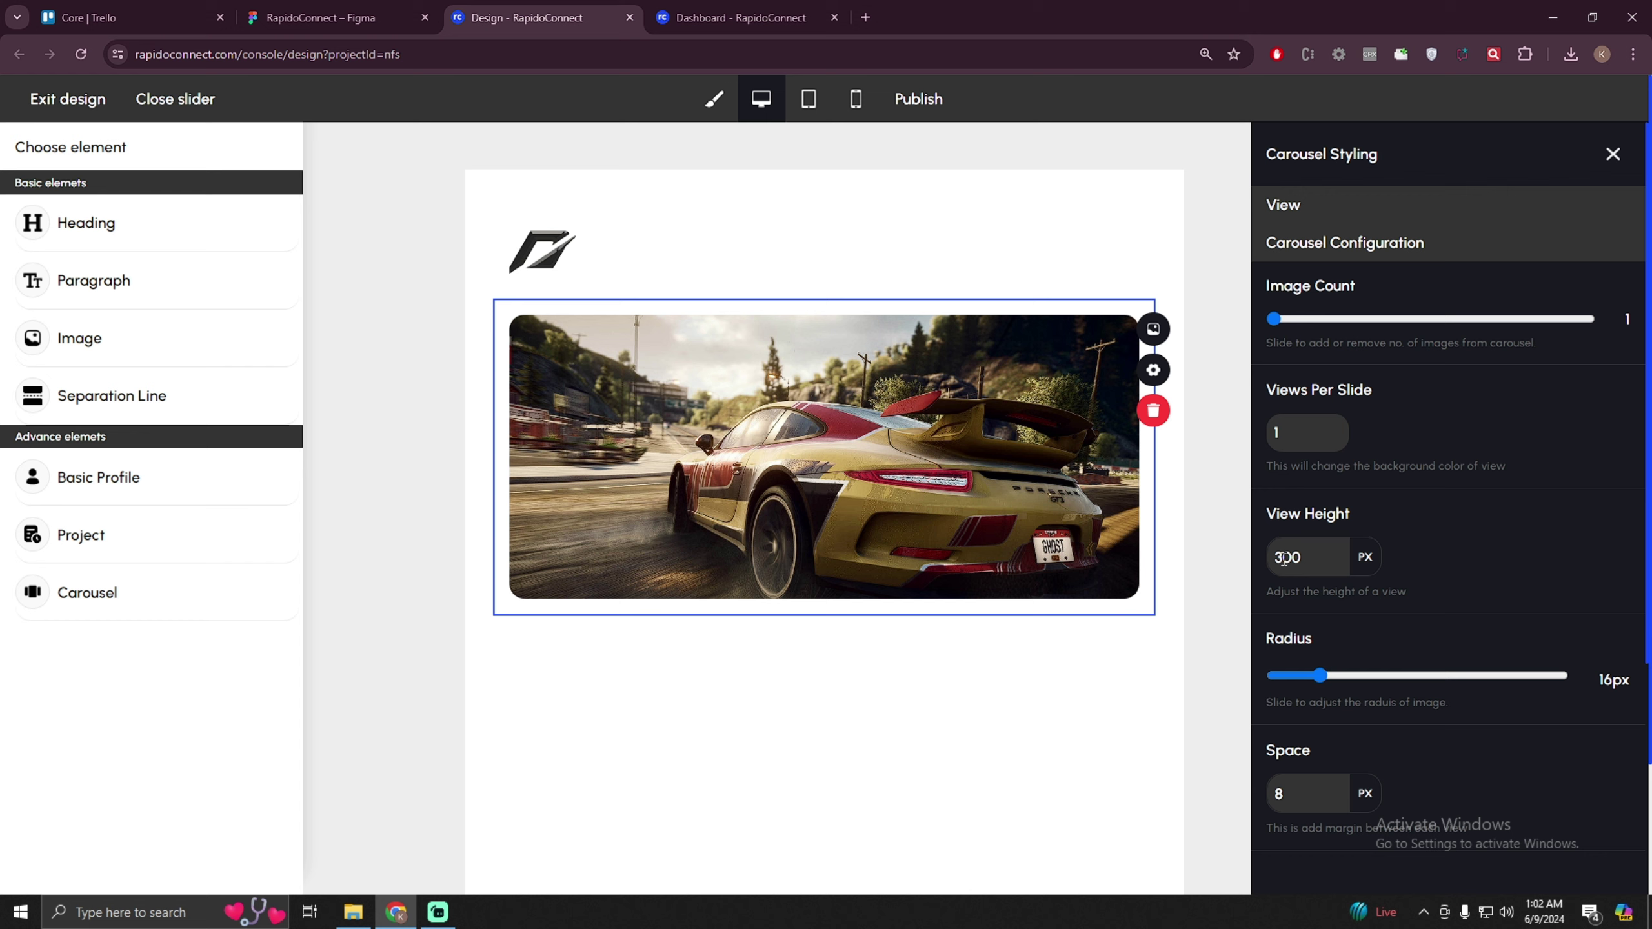
pyautogui.write('4')
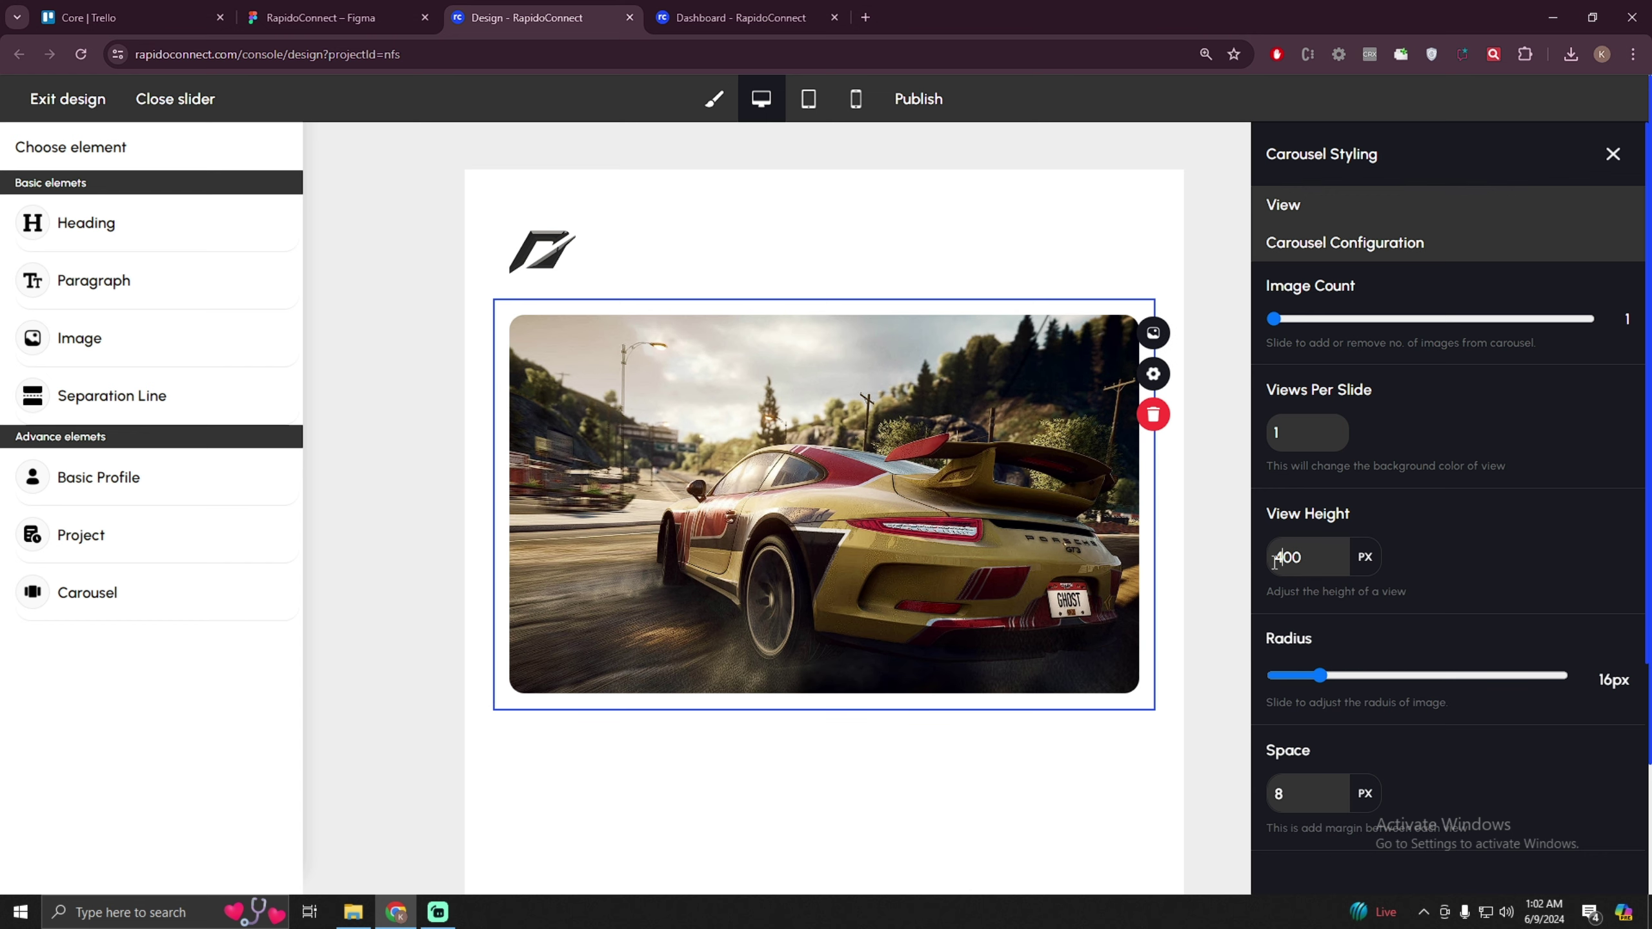
pyautogui.click(409, 13)
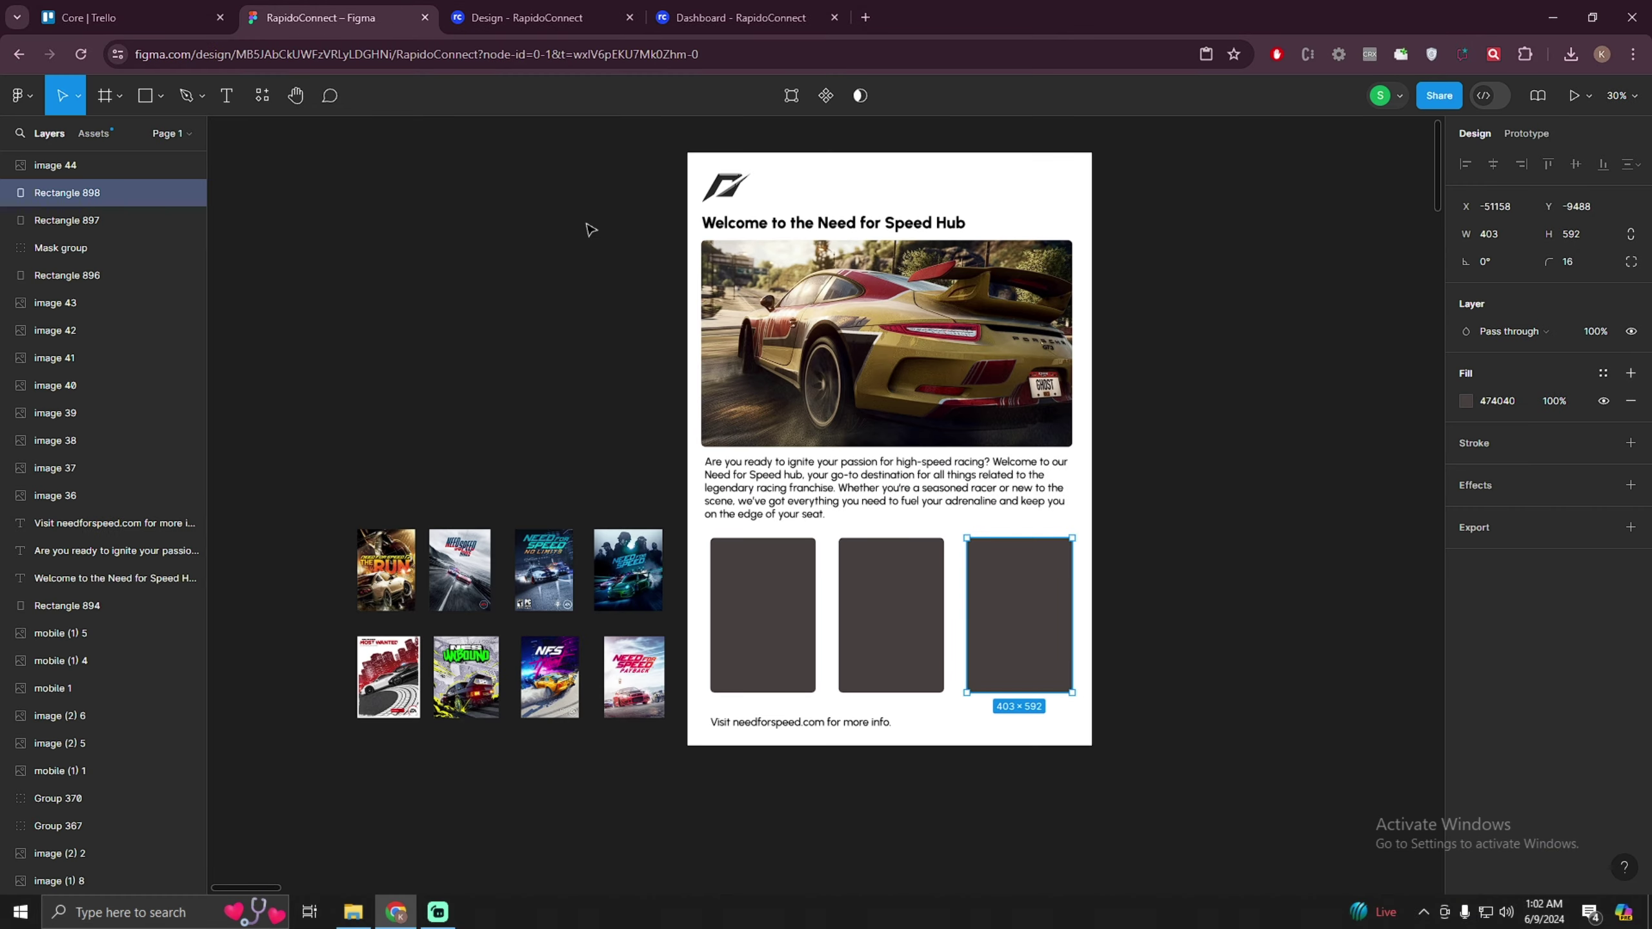
pyautogui.click(733, 224)
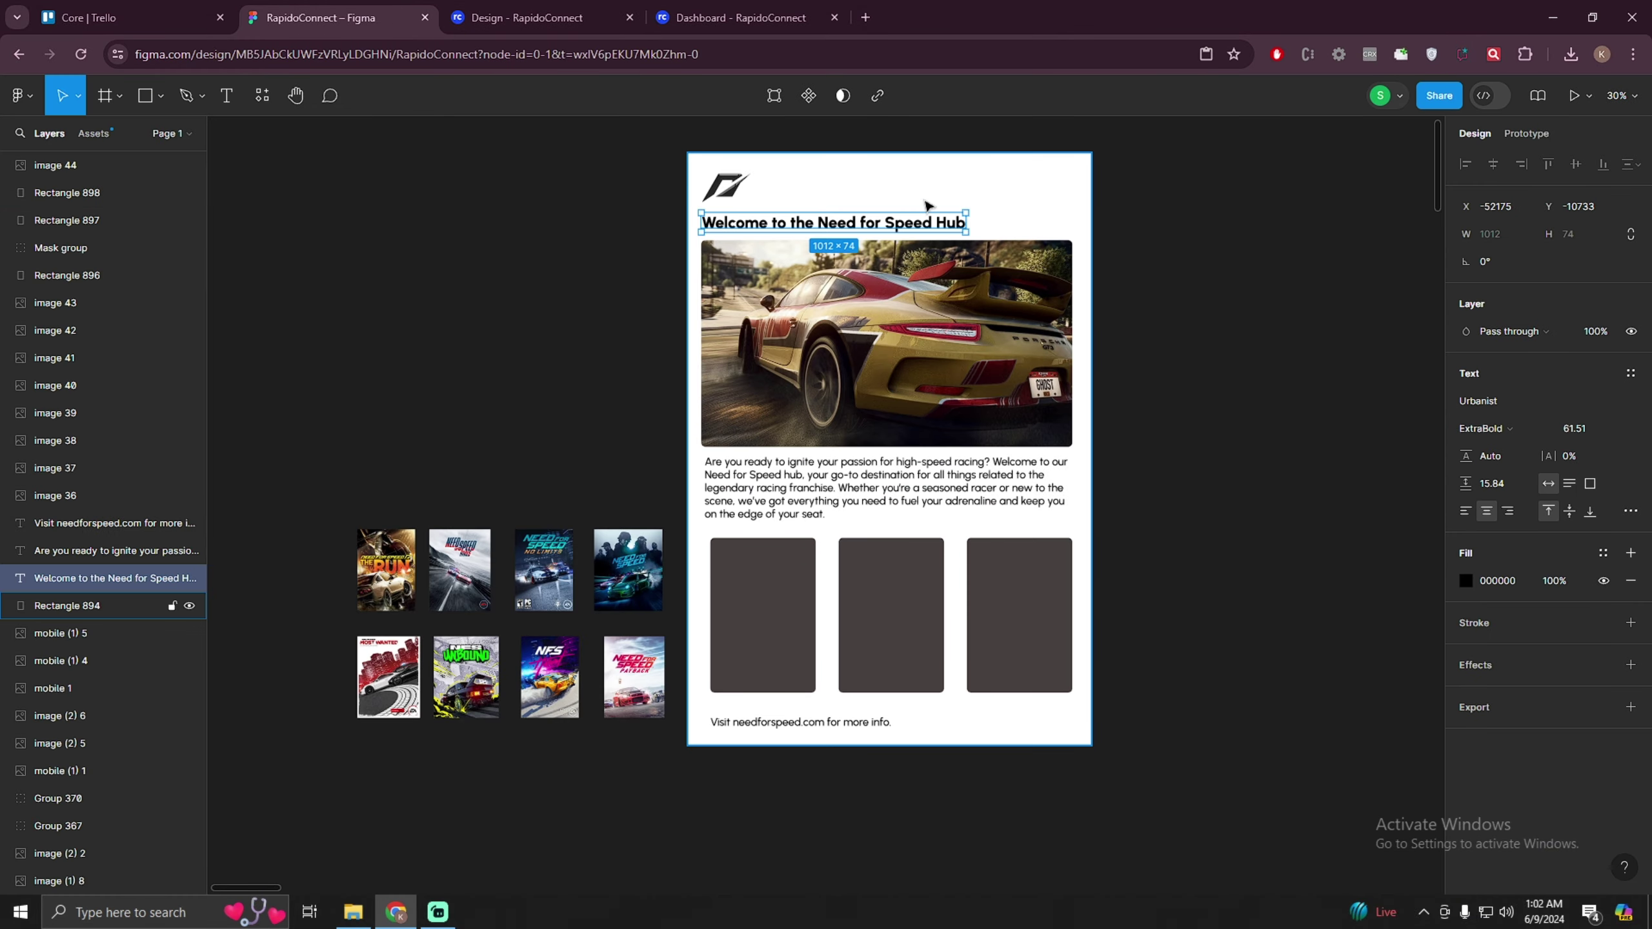
pyautogui.press('Return')
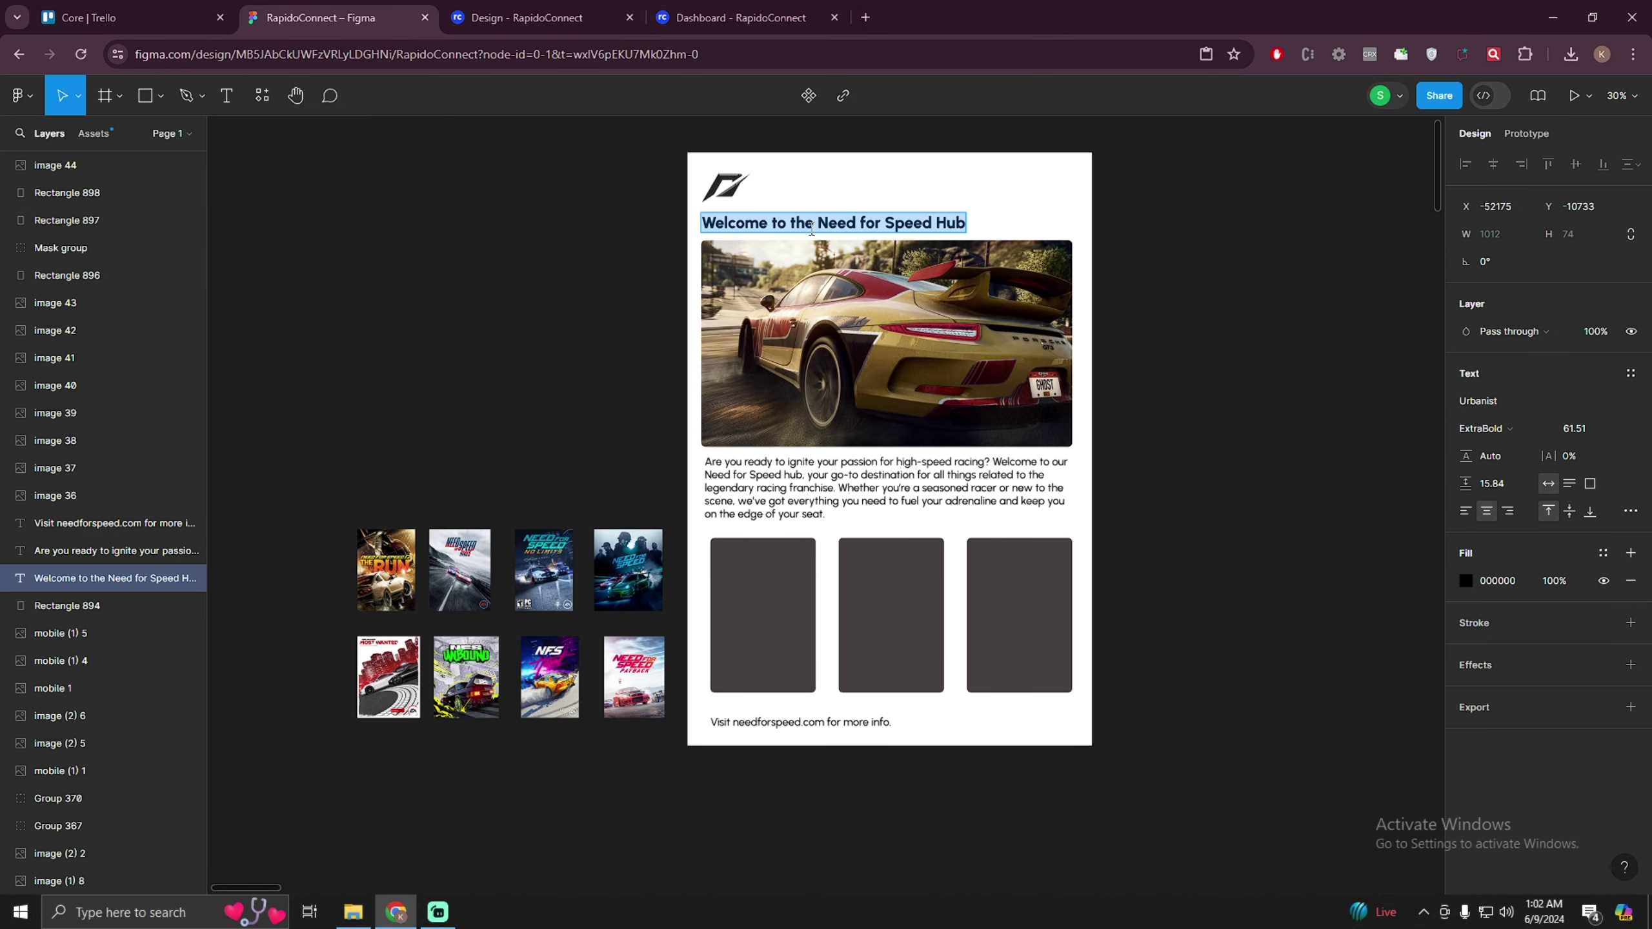
pyautogui.hotkey('ctrl', 'Tab')
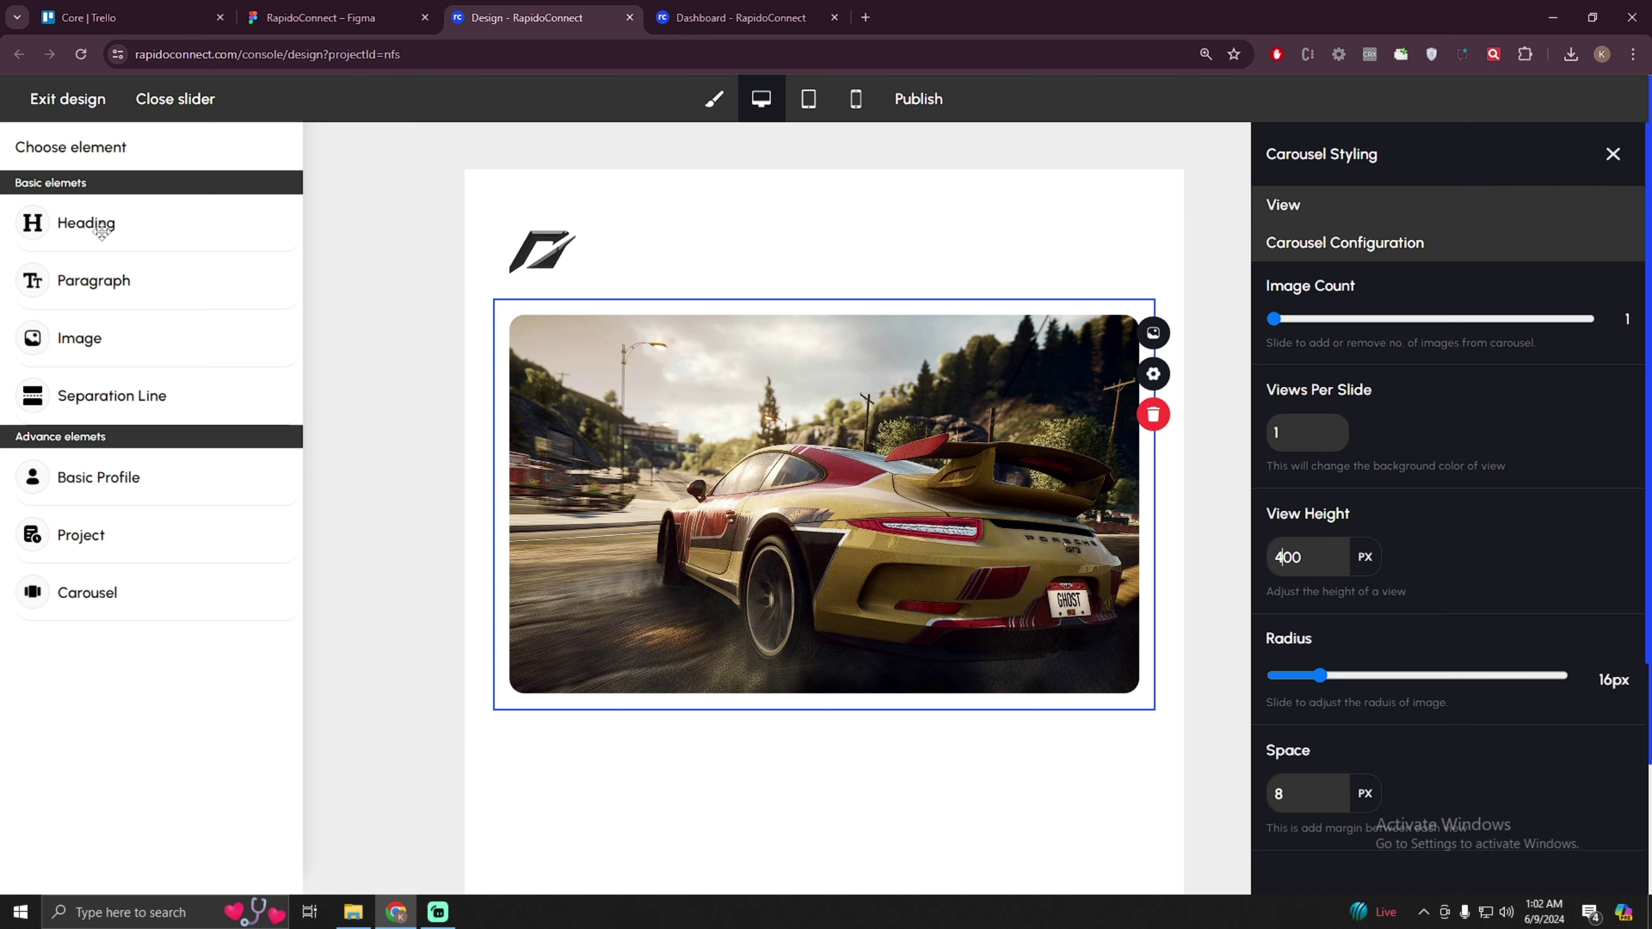
# - Add a heading and paste 'Welcome to the Need for Speed Hub' from the mockup
pyautogui.moveTo(101, 231); pyautogui.dragTo(712, 261)
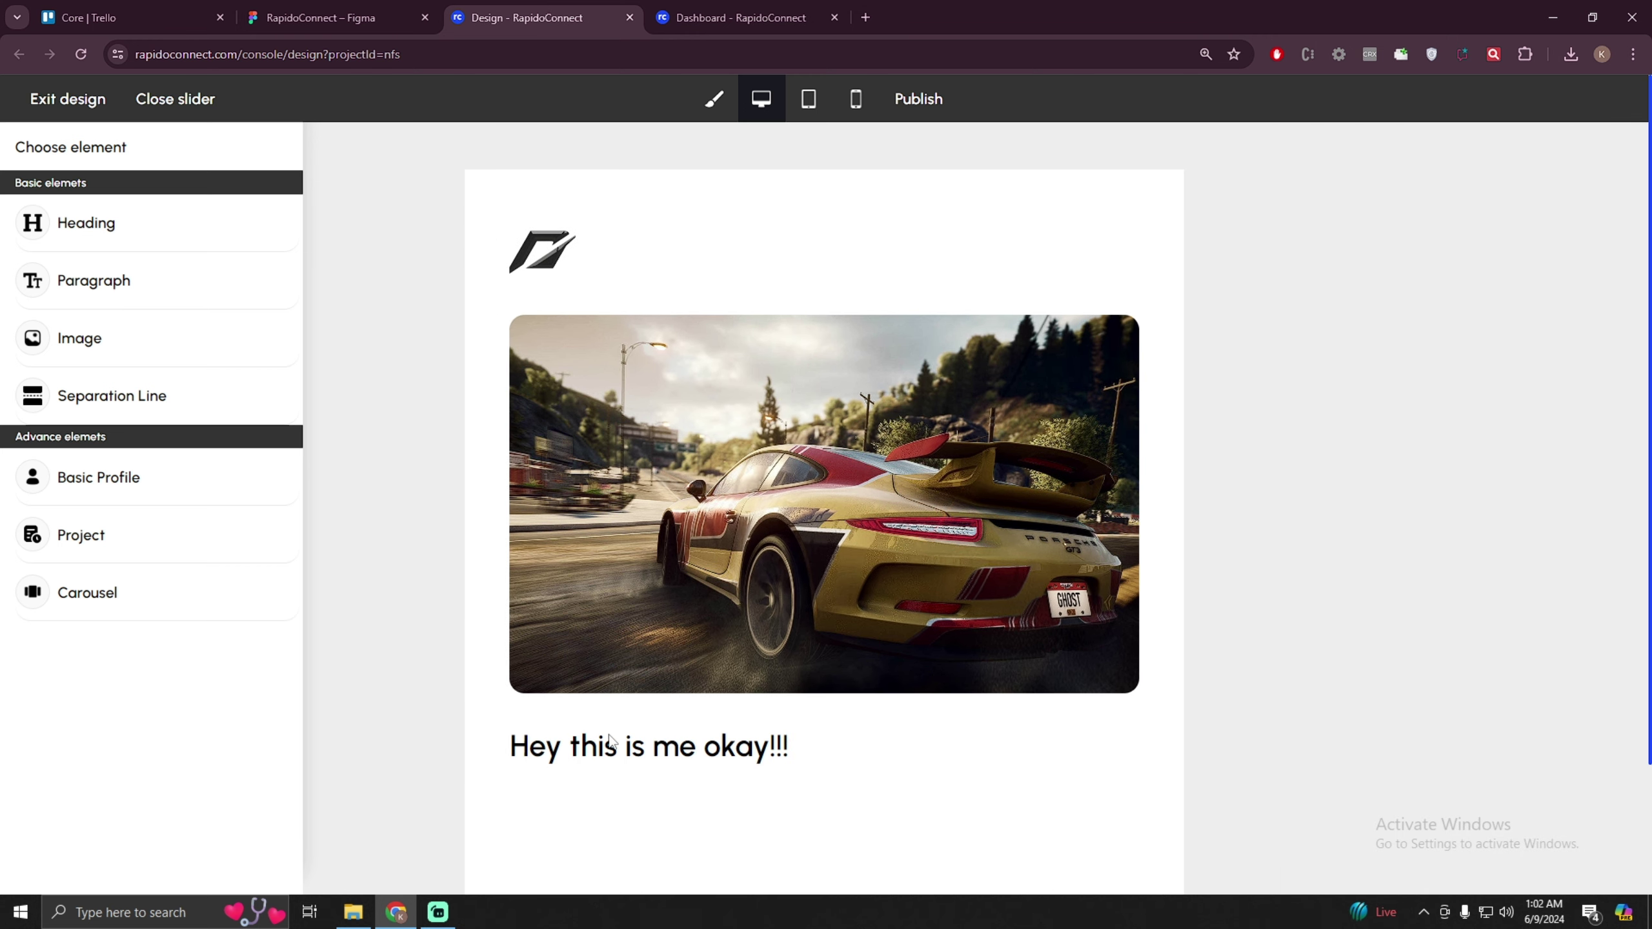
pyautogui.click(1110, 739)
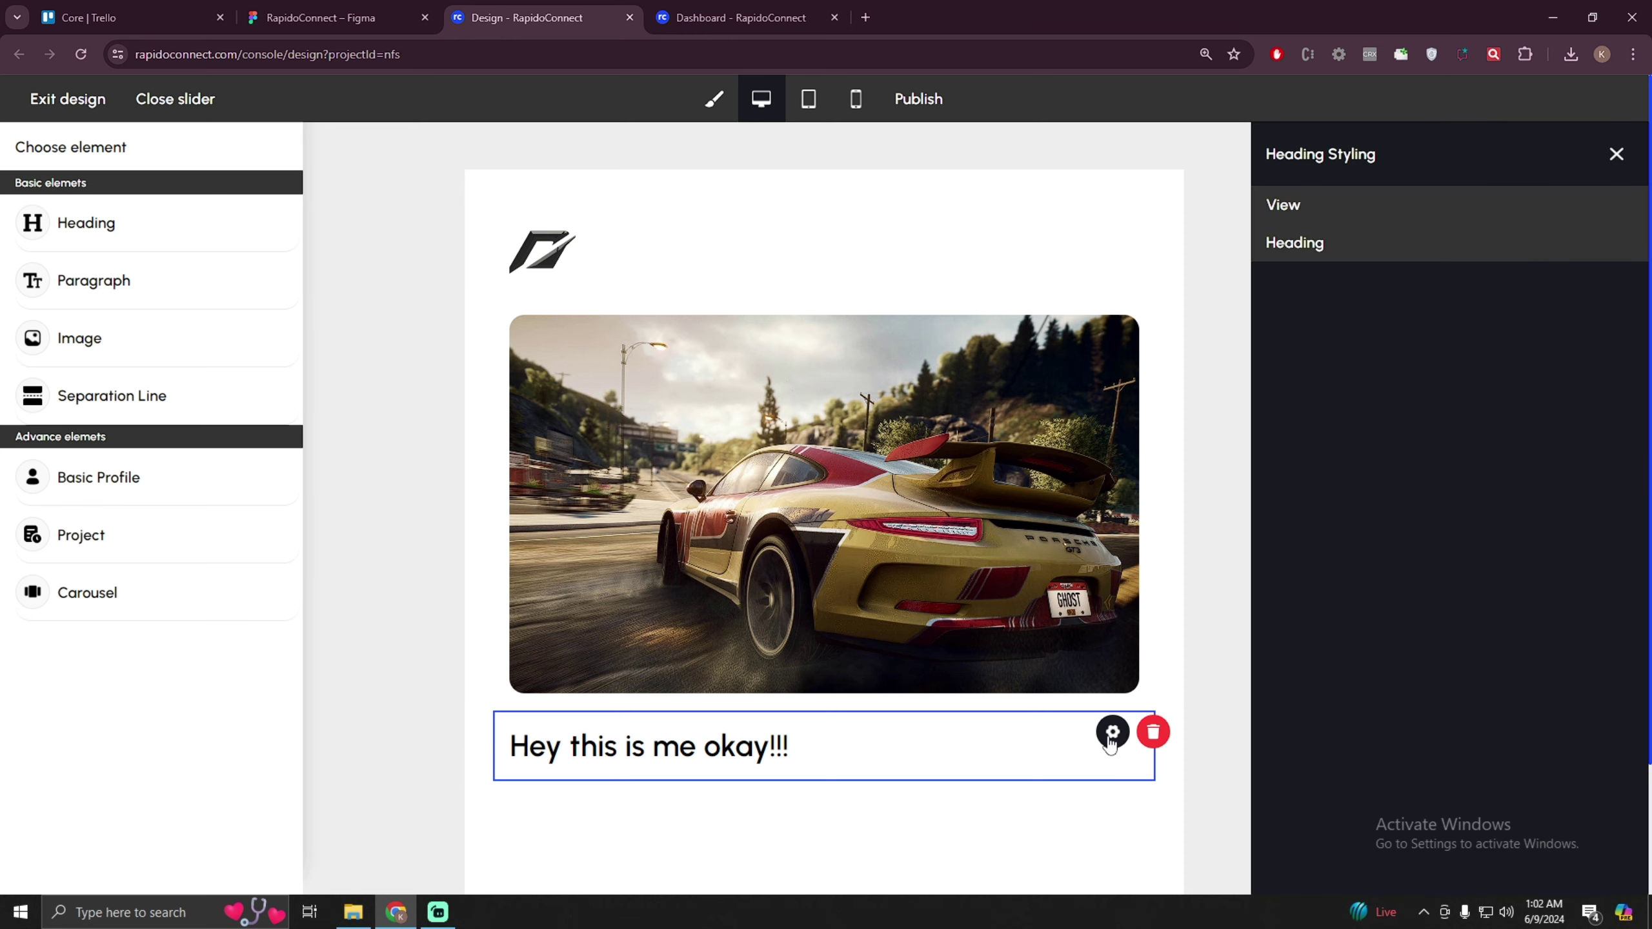
pyautogui.click(1333, 250)
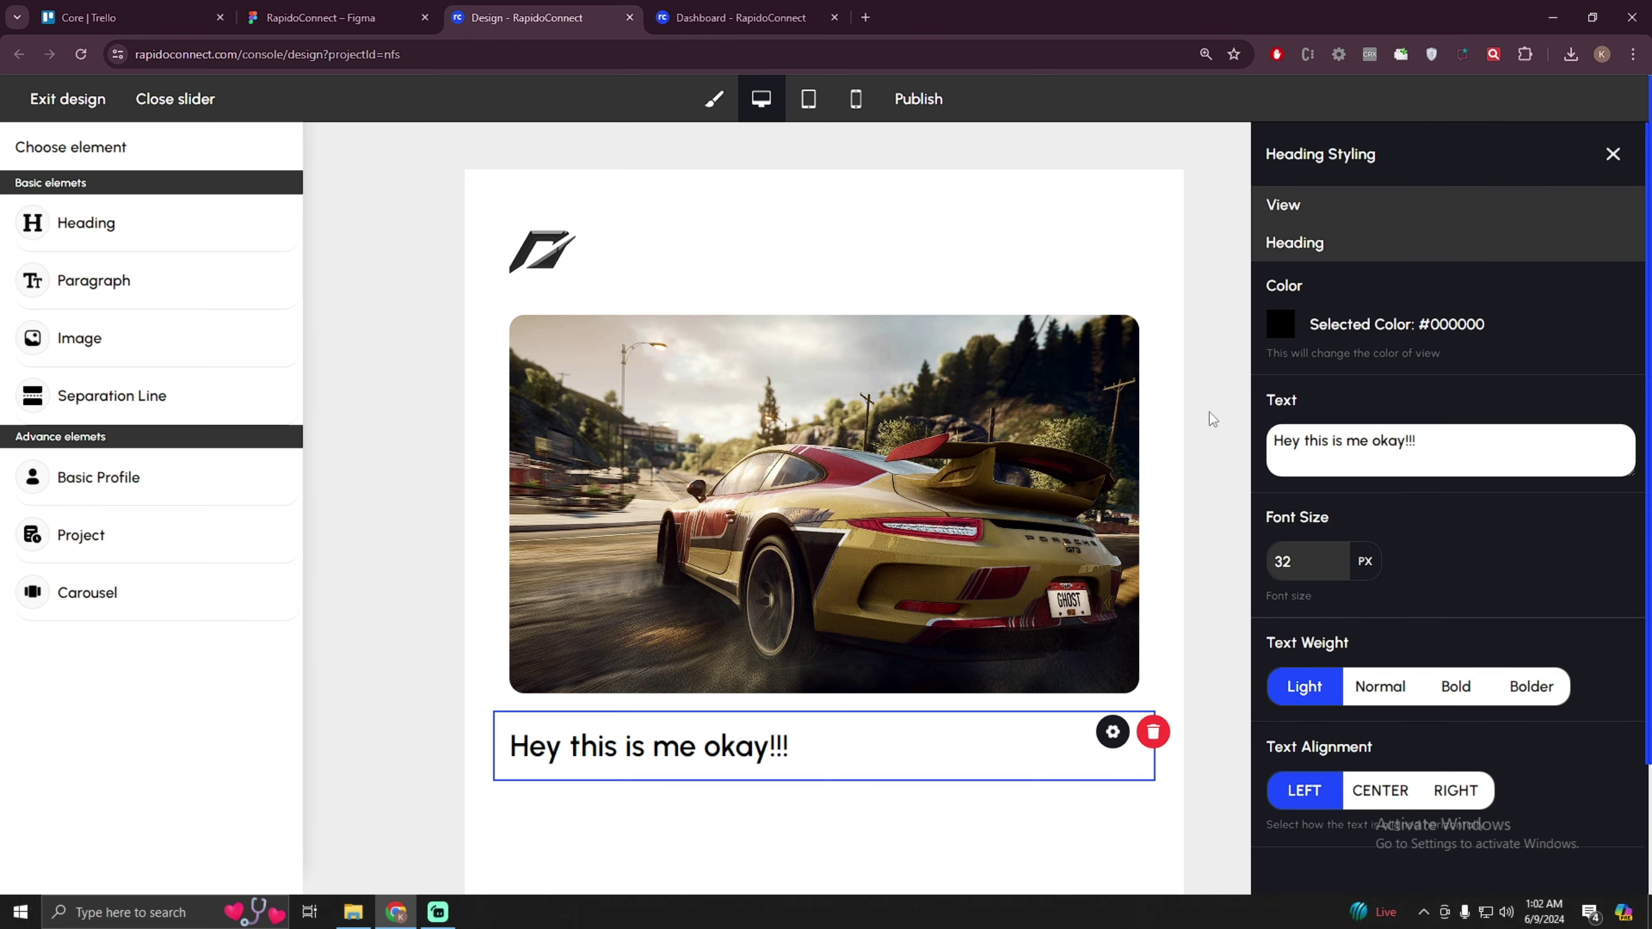
pyautogui.moveTo(1415, 444); pyautogui.dragTo(1341, 446)
pyautogui.click(321, 18)
pyautogui.tripleClick(827, 223)
pyautogui.hotkey('ctrl', 'c')
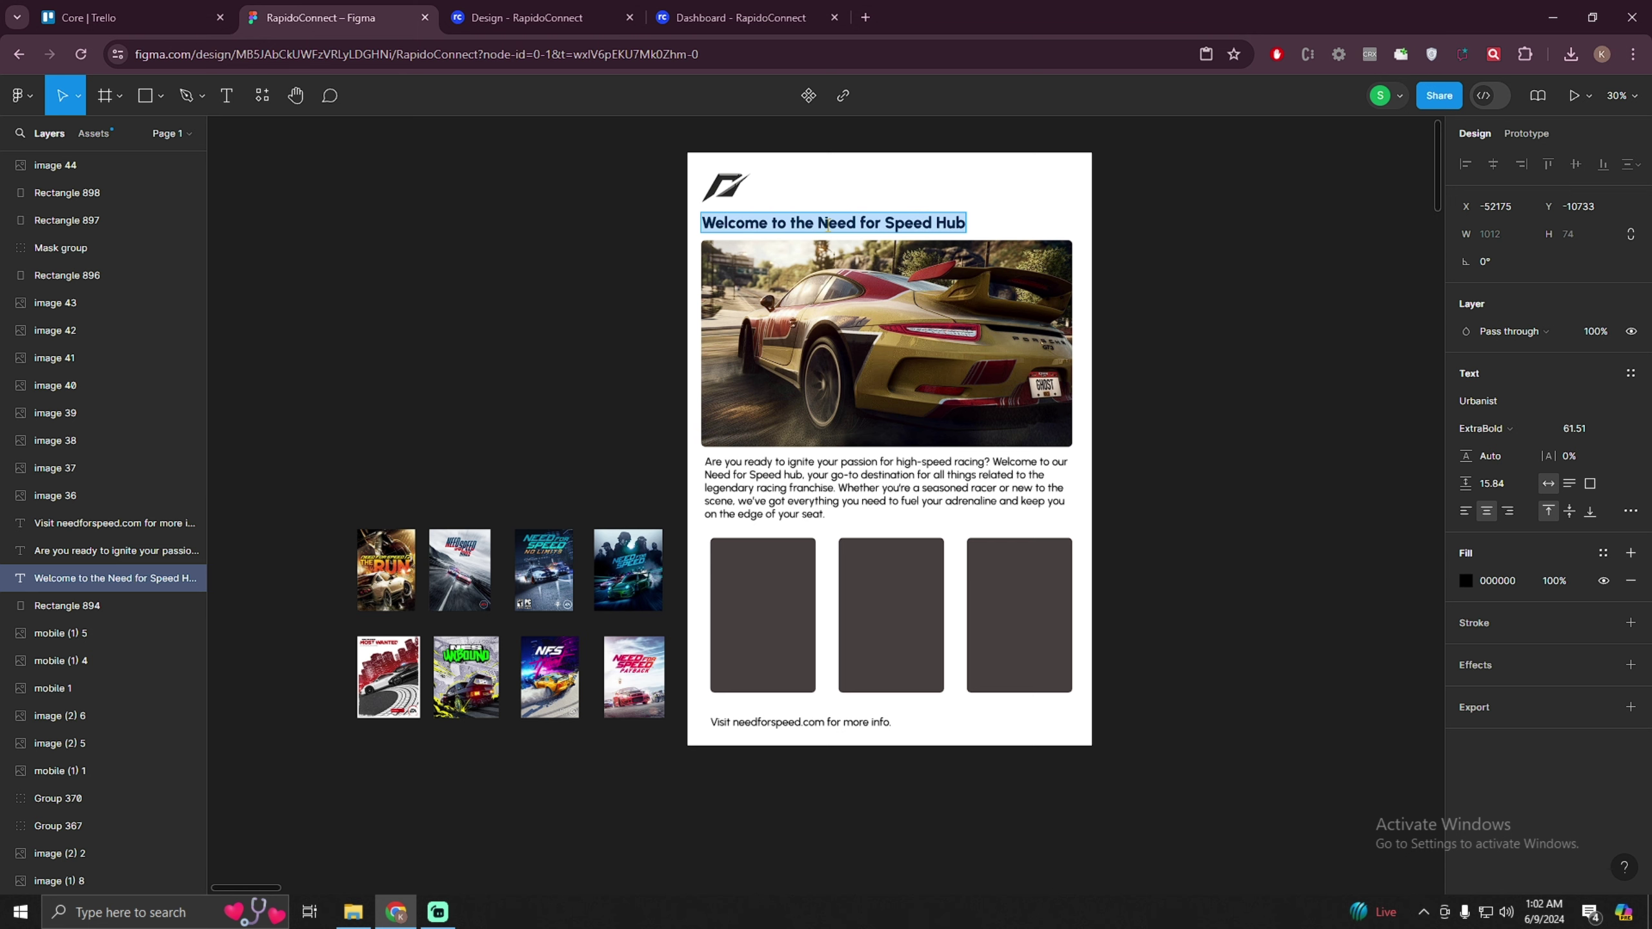
pyautogui.click(520, 17)
pyautogui.click(1401, 465)
pyautogui.hotkey('ctrl', 'a')
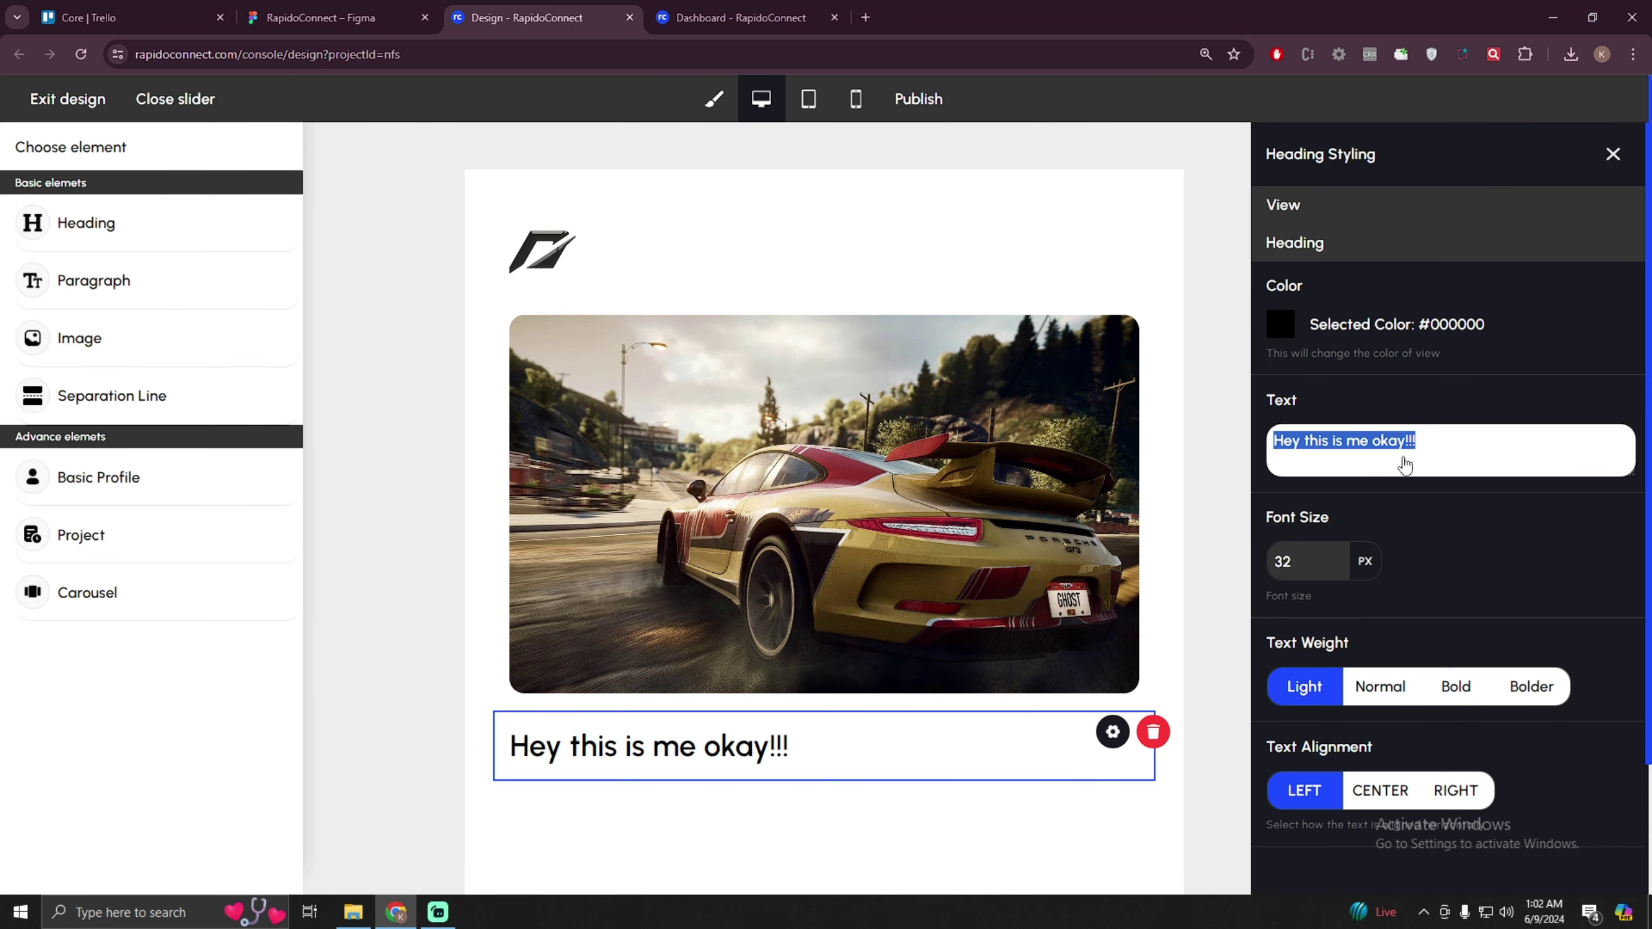
pyautogui.hotkey('ctrl', 'v')
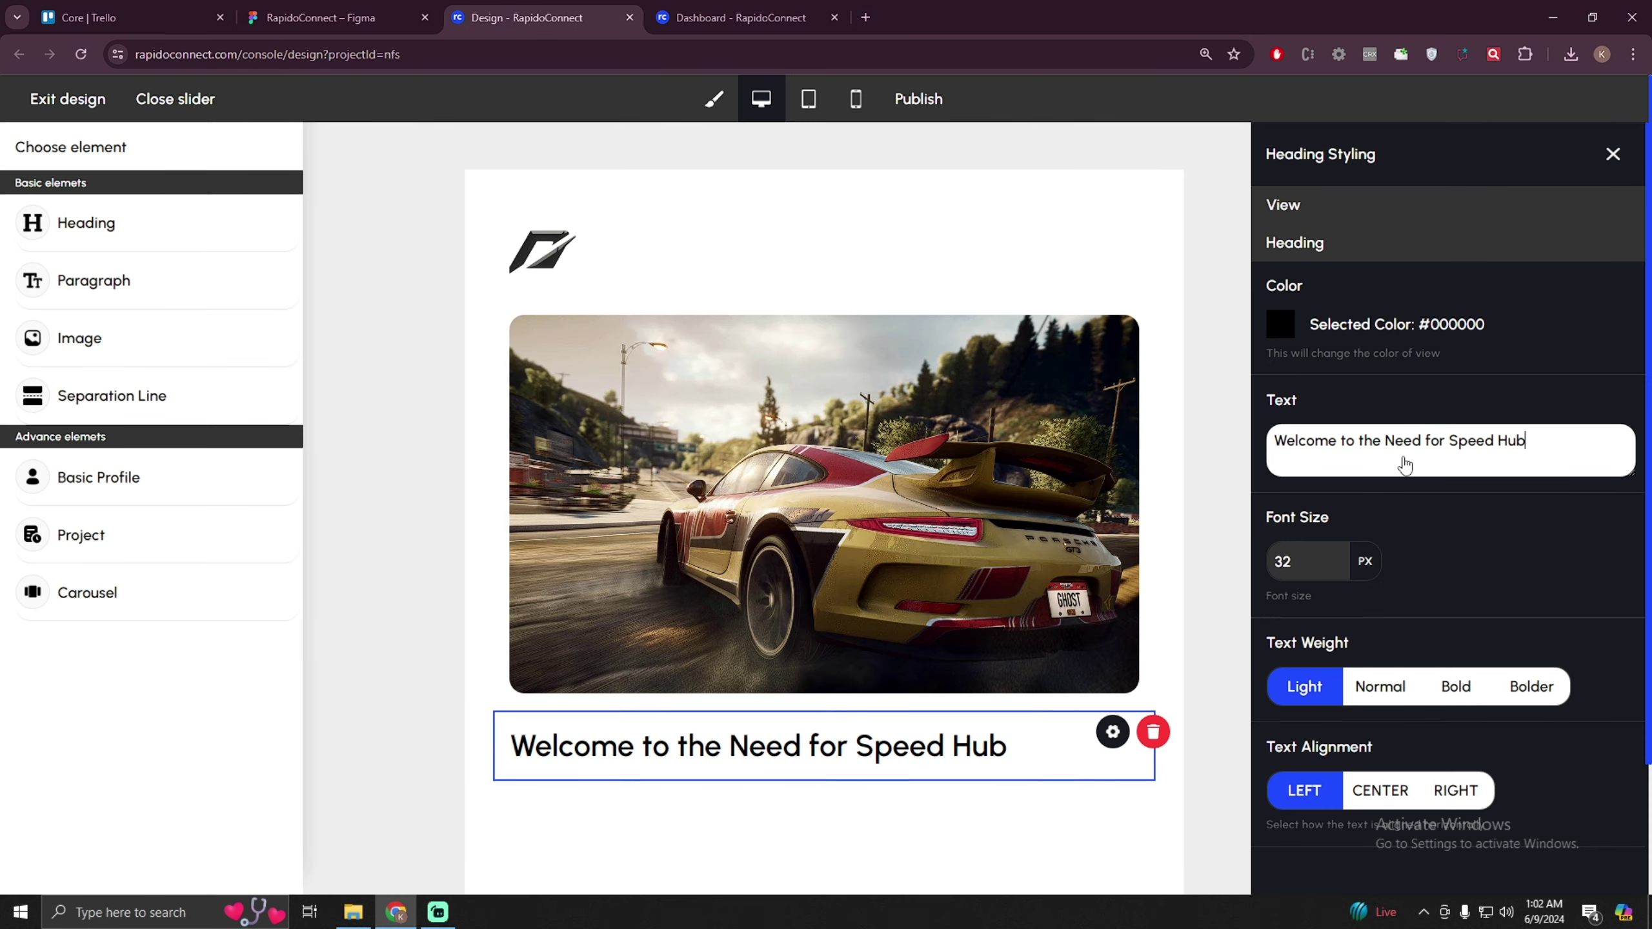
# - Style the heading at 24 px normal weight and move it above the hero image
pyautogui.click(1463, 687)
pyautogui.click(1534, 687)
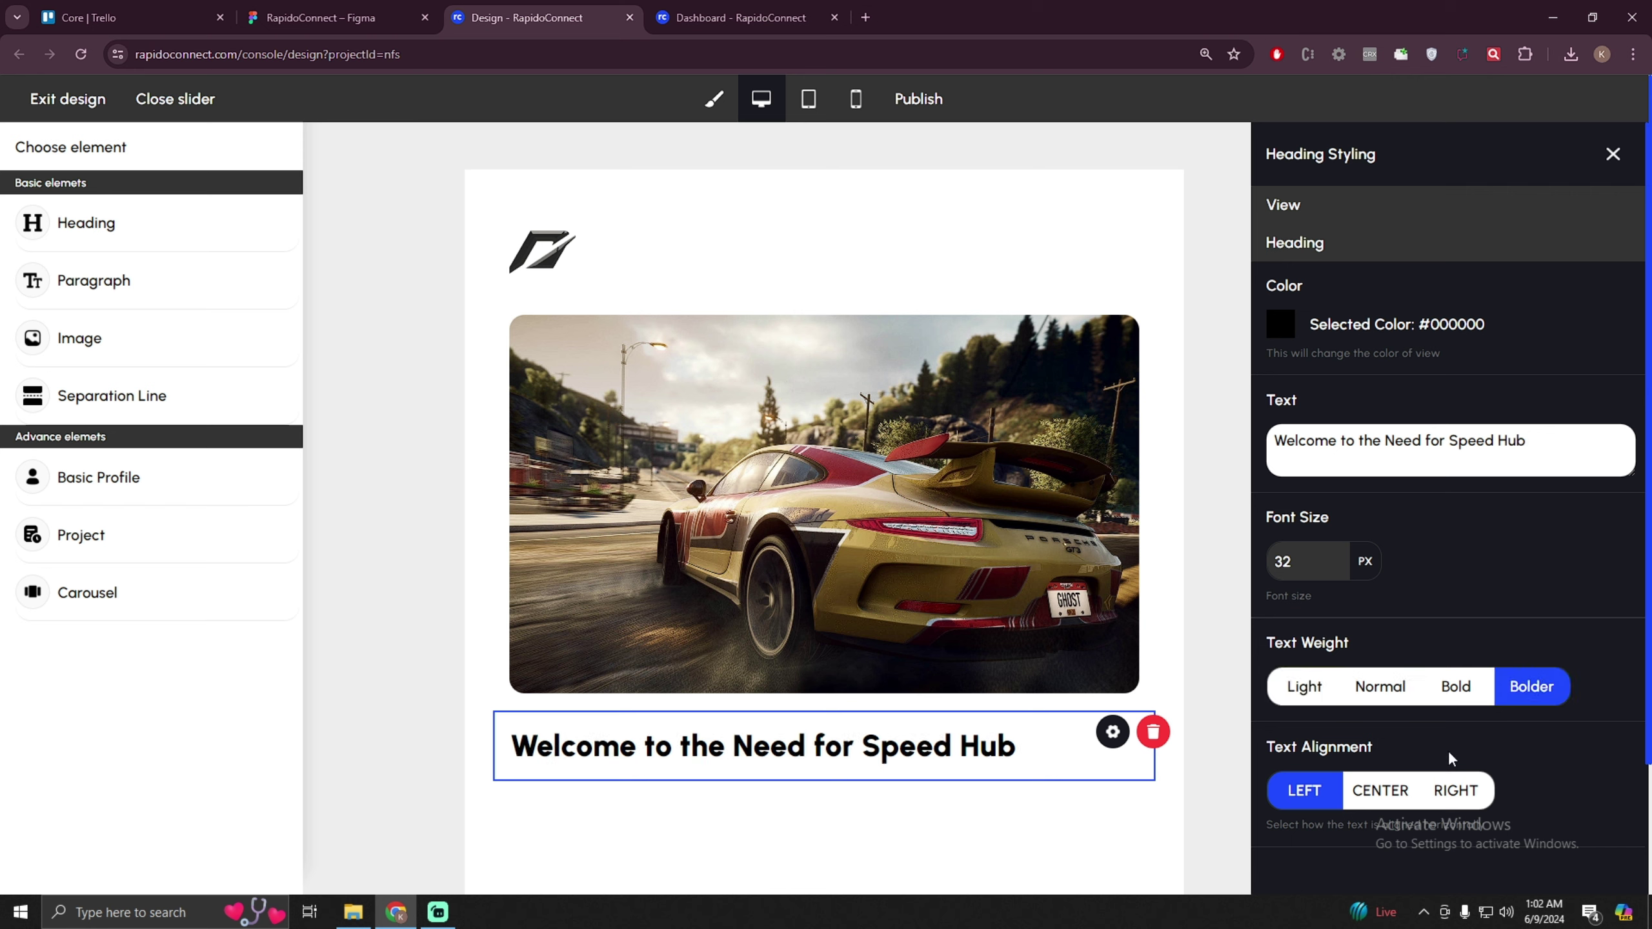
pyautogui.click(1379, 694)
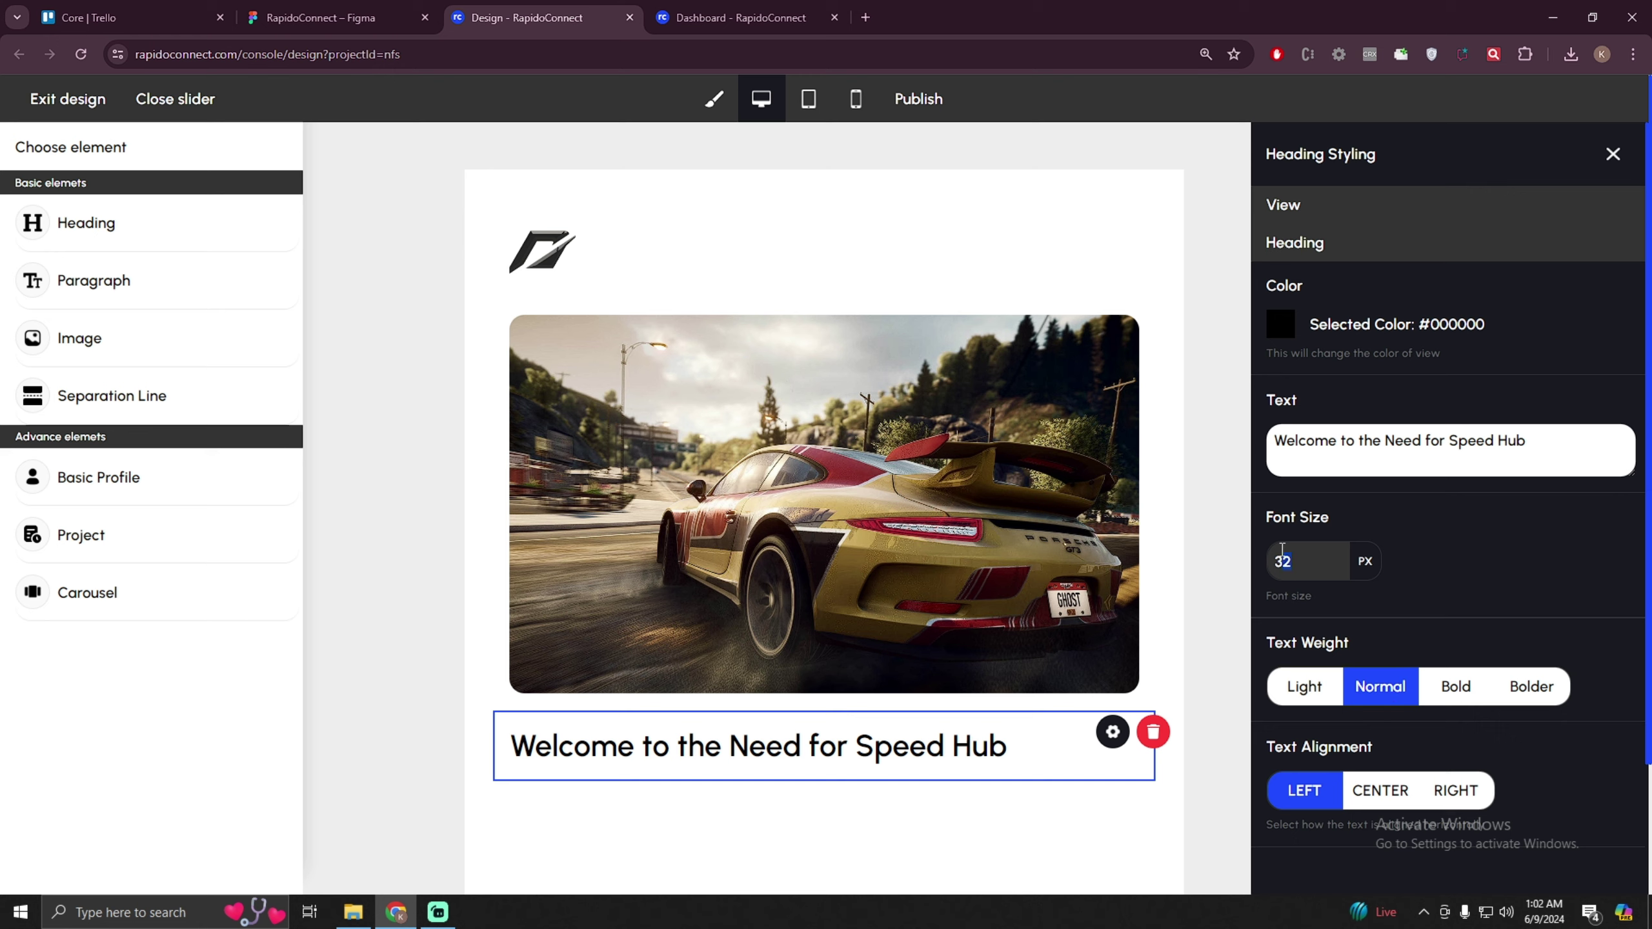
pyautogui.write('24')
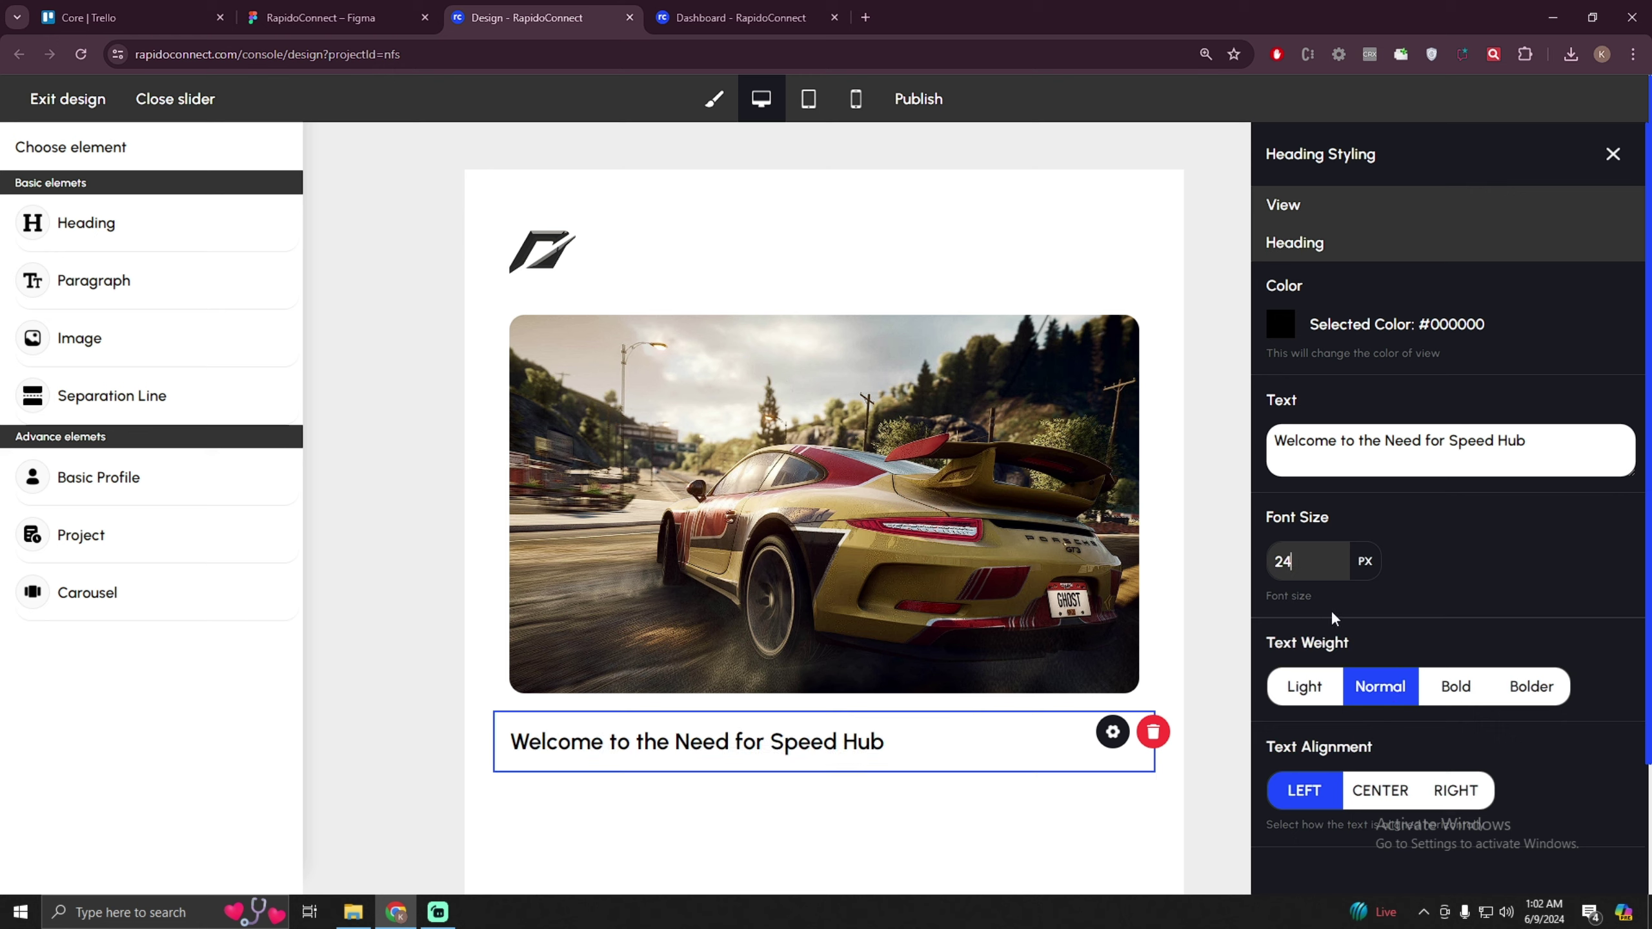
pyautogui.scroll(-2, 1380, 618)
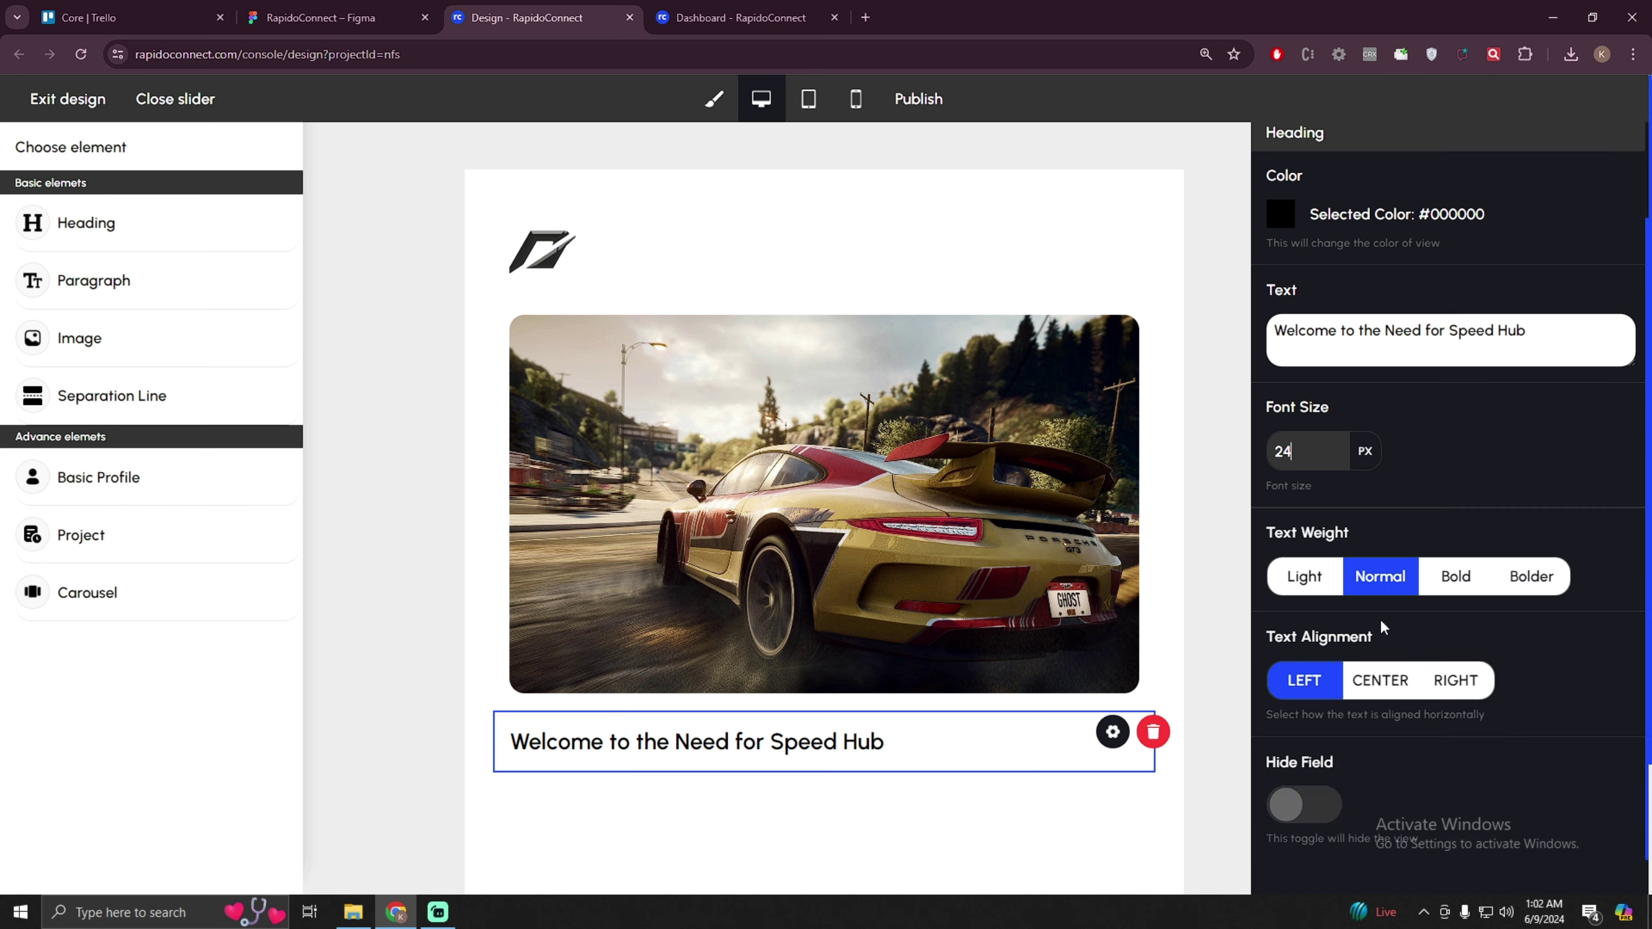
pyautogui.scroll(2, 1380, 619)
pyautogui.scroll(1, 1379, 619)
pyautogui.click(936, 822)
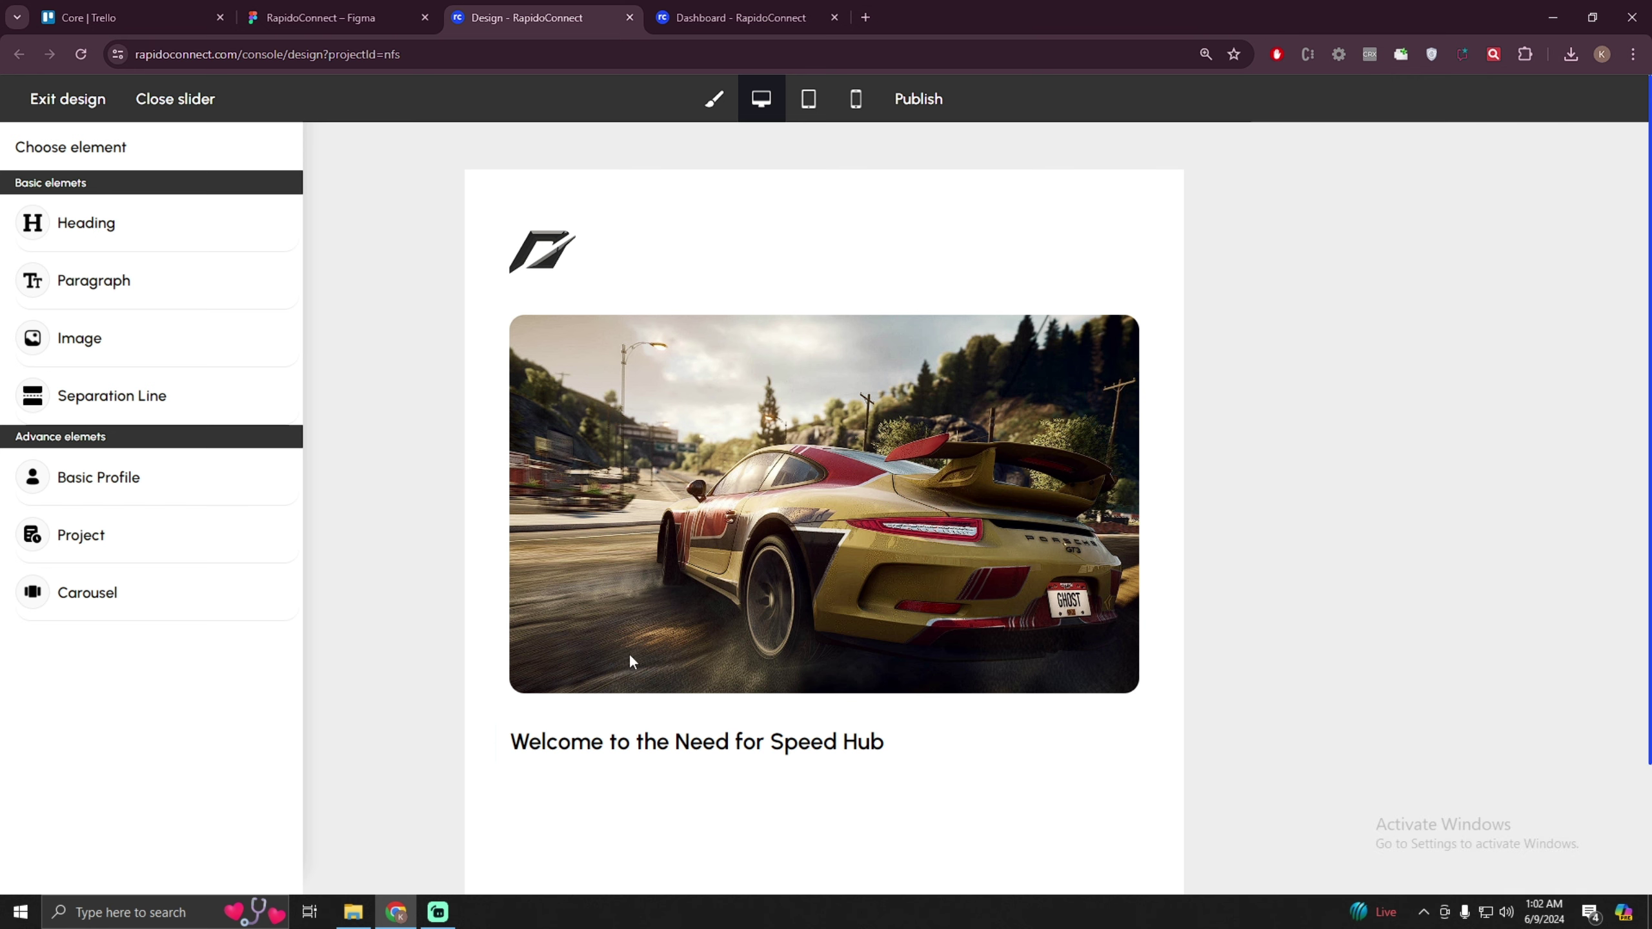
pyautogui.click(694, 748)
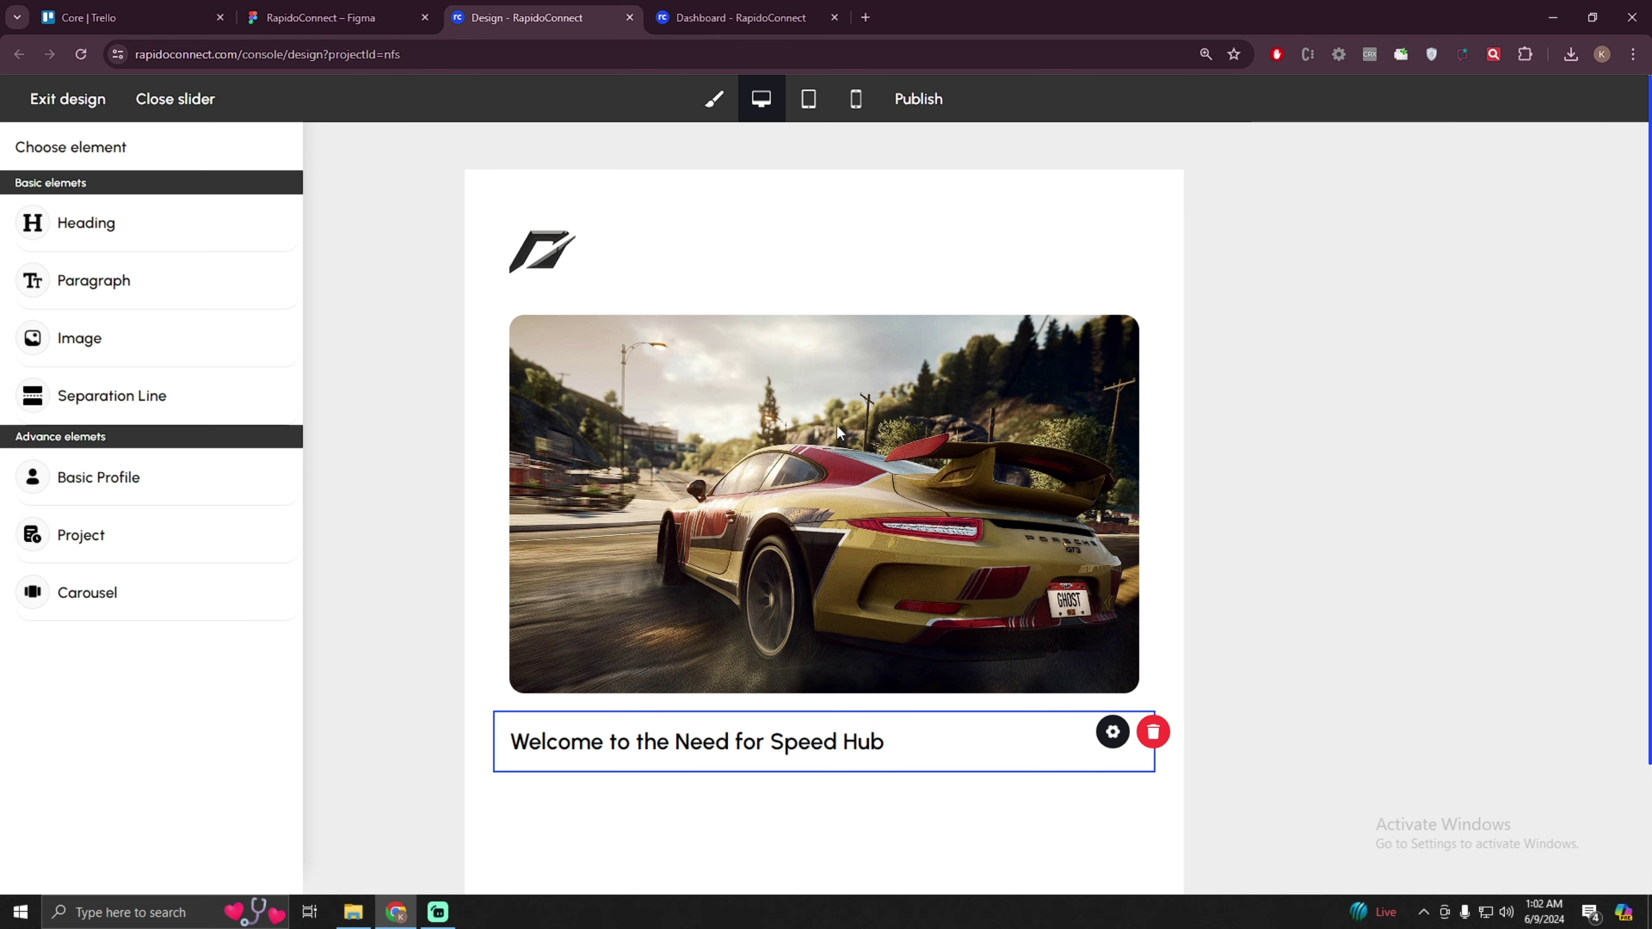
pyautogui.moveTo(763, 752); pyautogui.dragTo(780, 362)
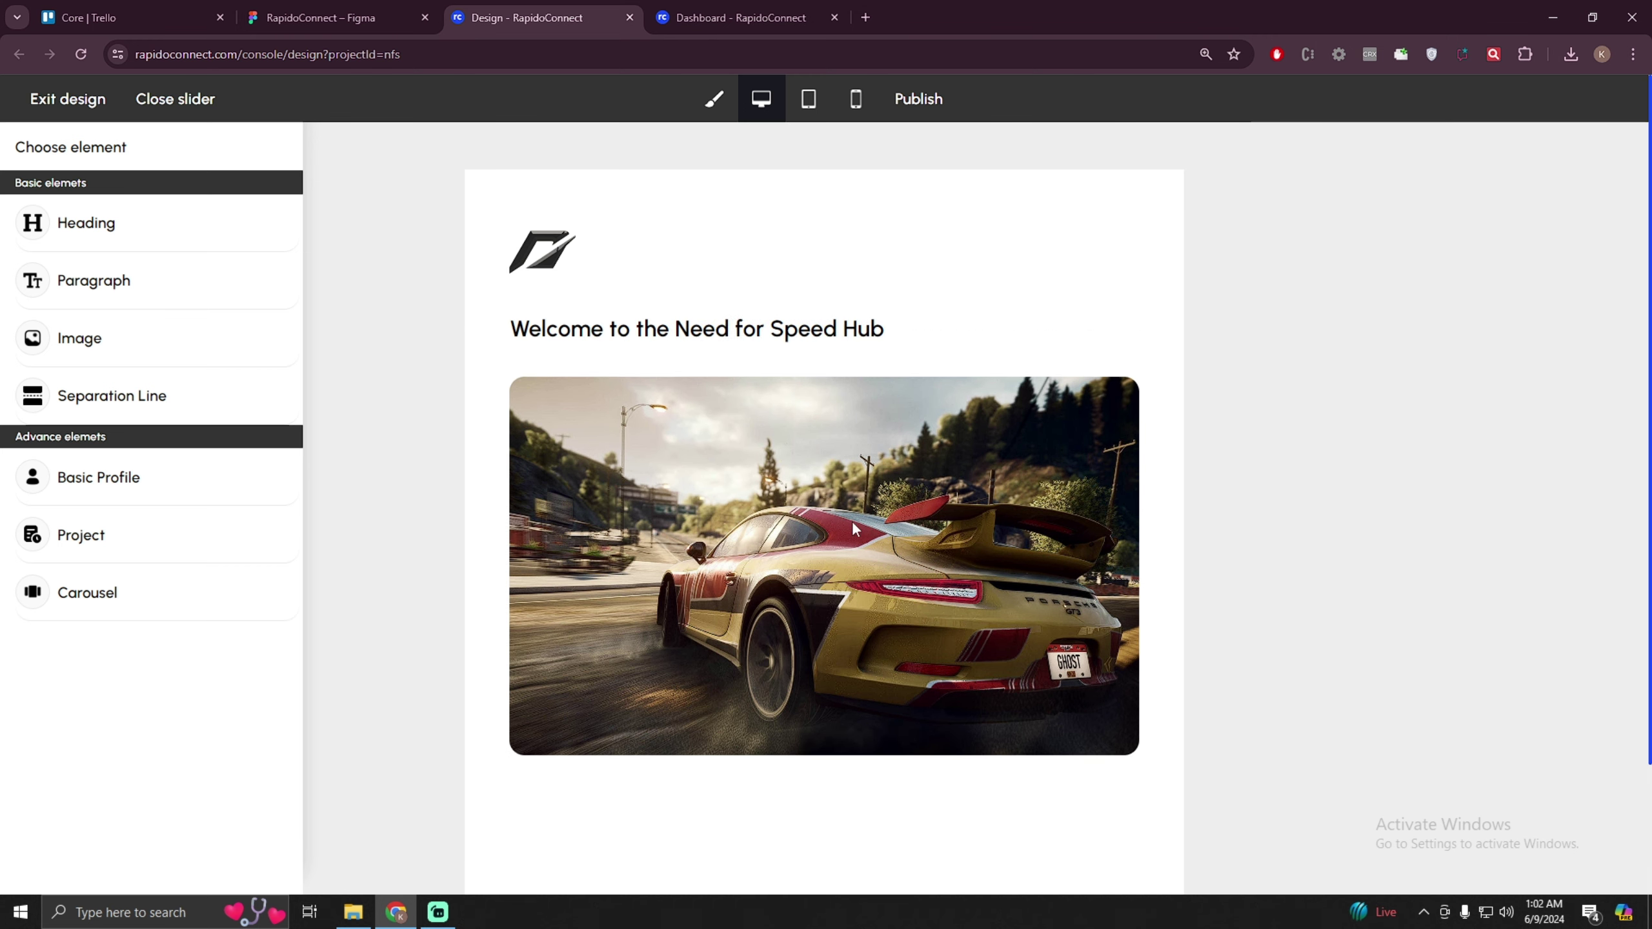
# - Copy the mockup's intro paragraph and paste it into a new Paragraph below the hero image
pyautogui.click(356, 16)
pyautogui.click(822, 492)
pyautogui.doubleClick(822, 492)
pyautogui.hotkey('ctrl', 'c')
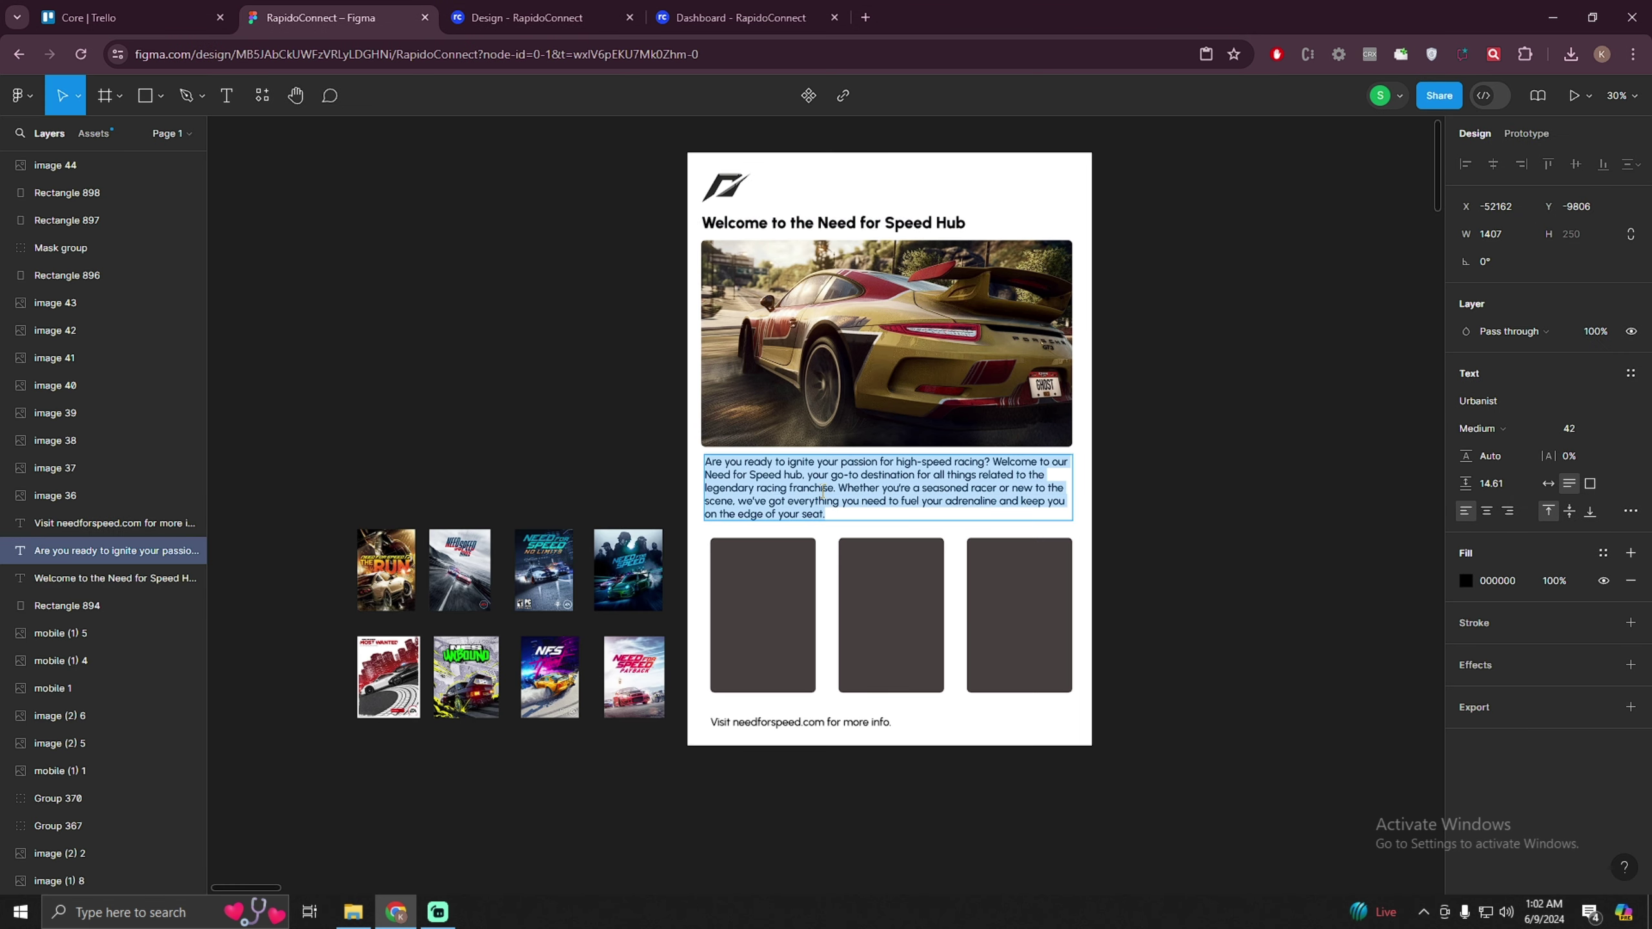
pyautogui.click(551, 9)
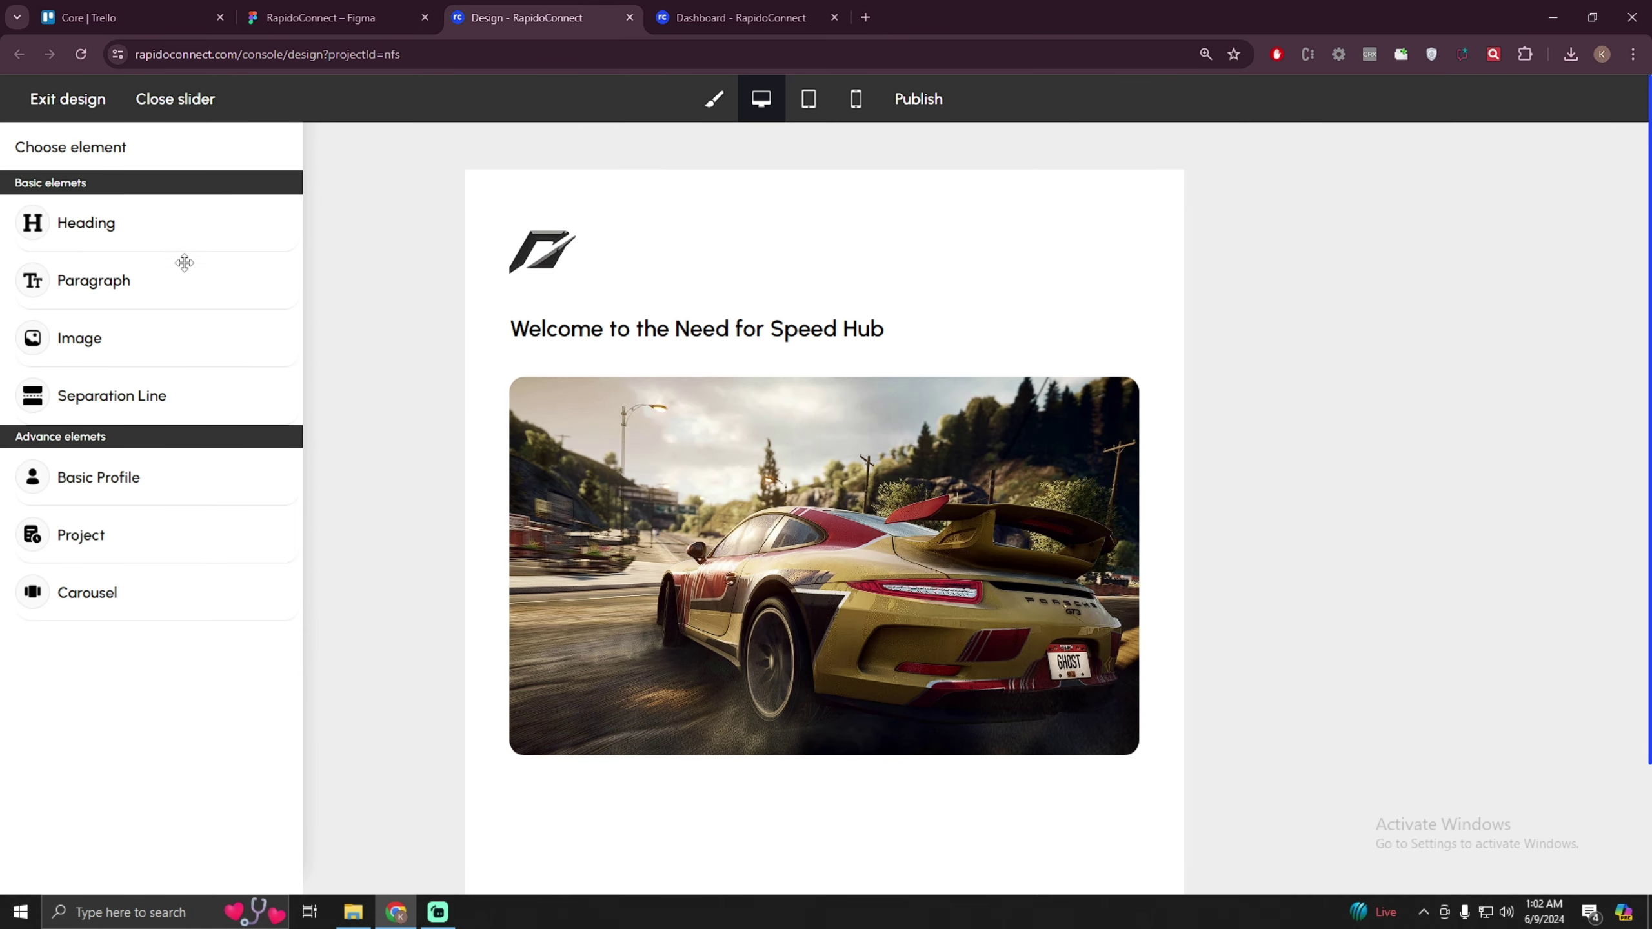
pyautogui.moveTo(114, 294); pyautogui.dragTo(873, 443)
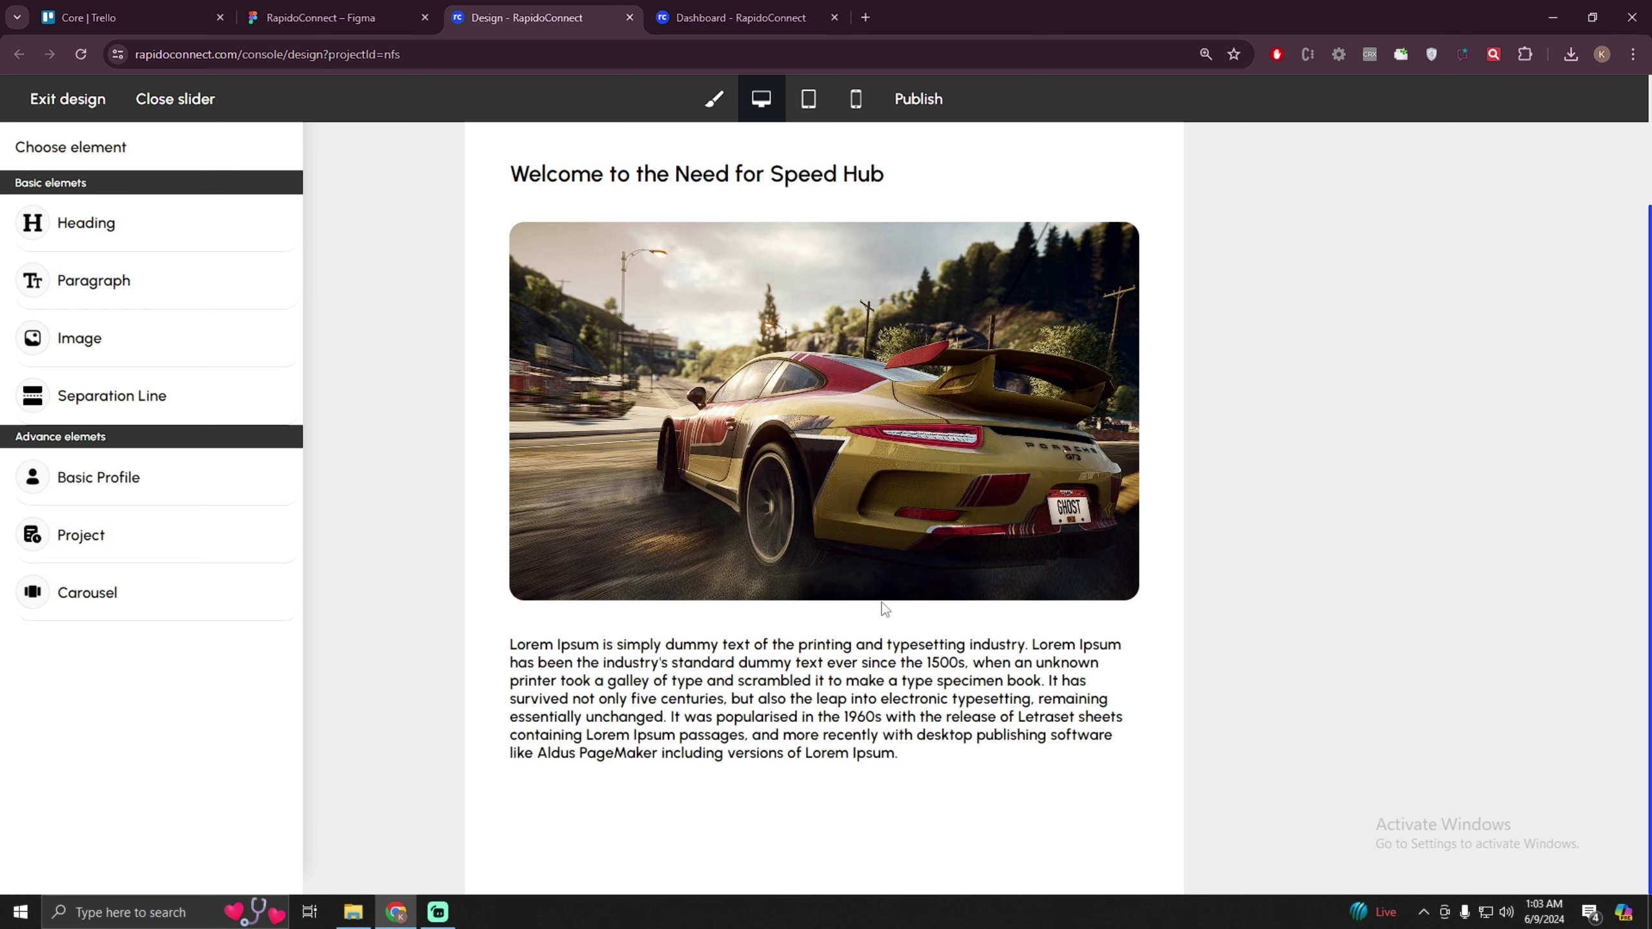
pyautogui.click(1153, 641)
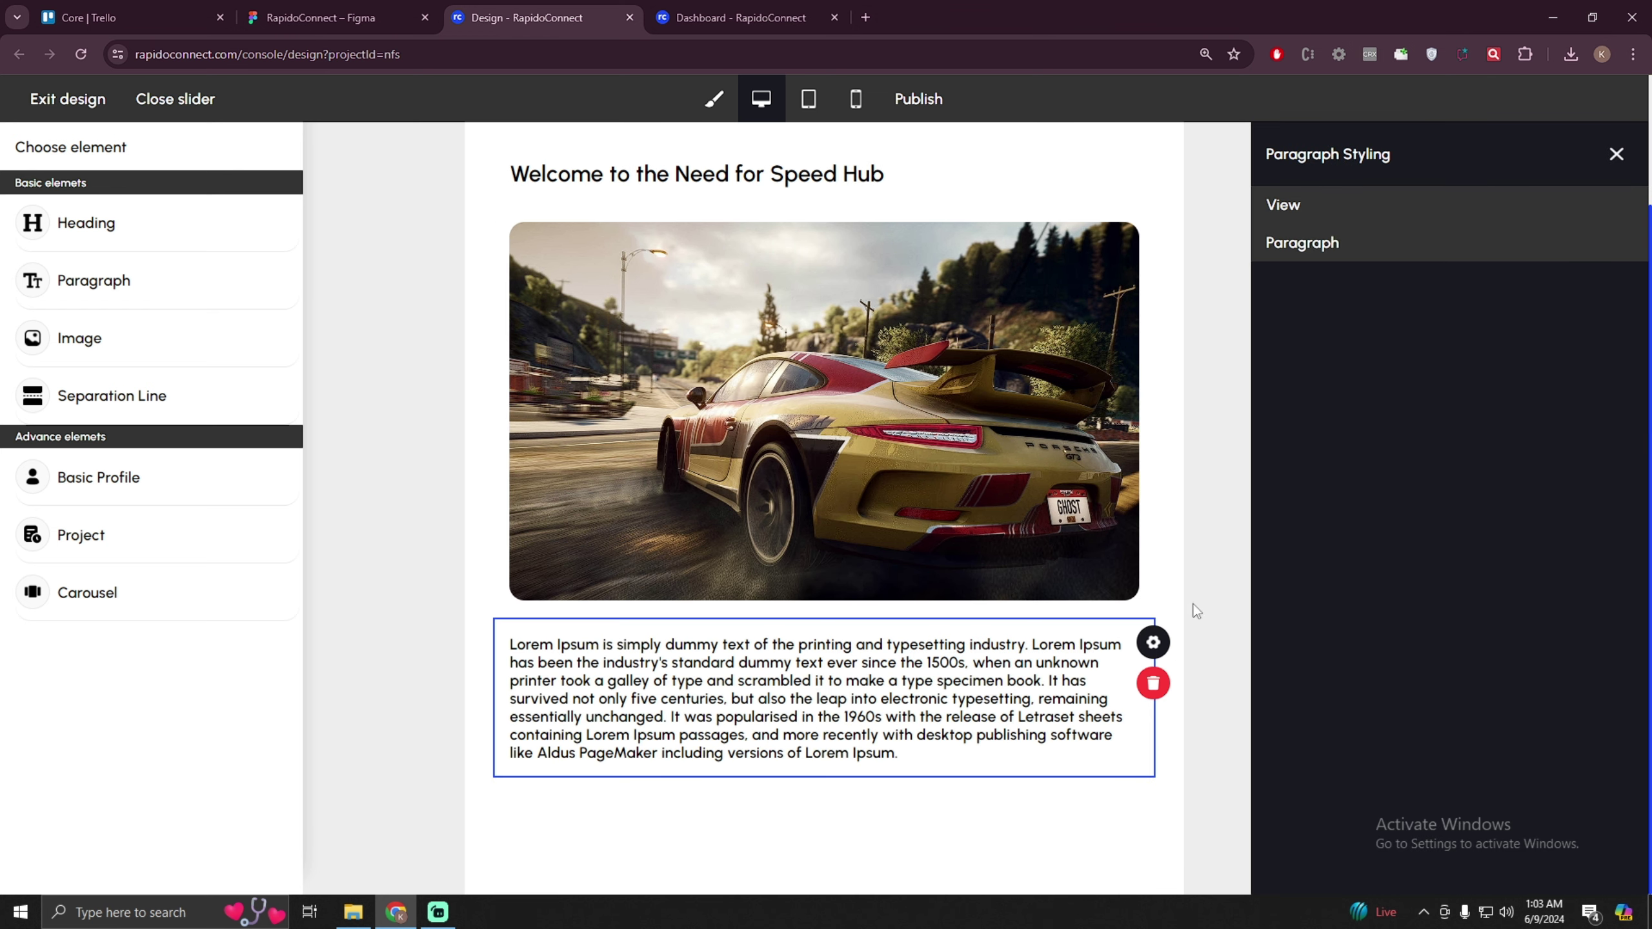
pyautogui.click(1332, 247)
pyautogui.click(1444, 462)
pyautogui.tripleClick(1444, 467)
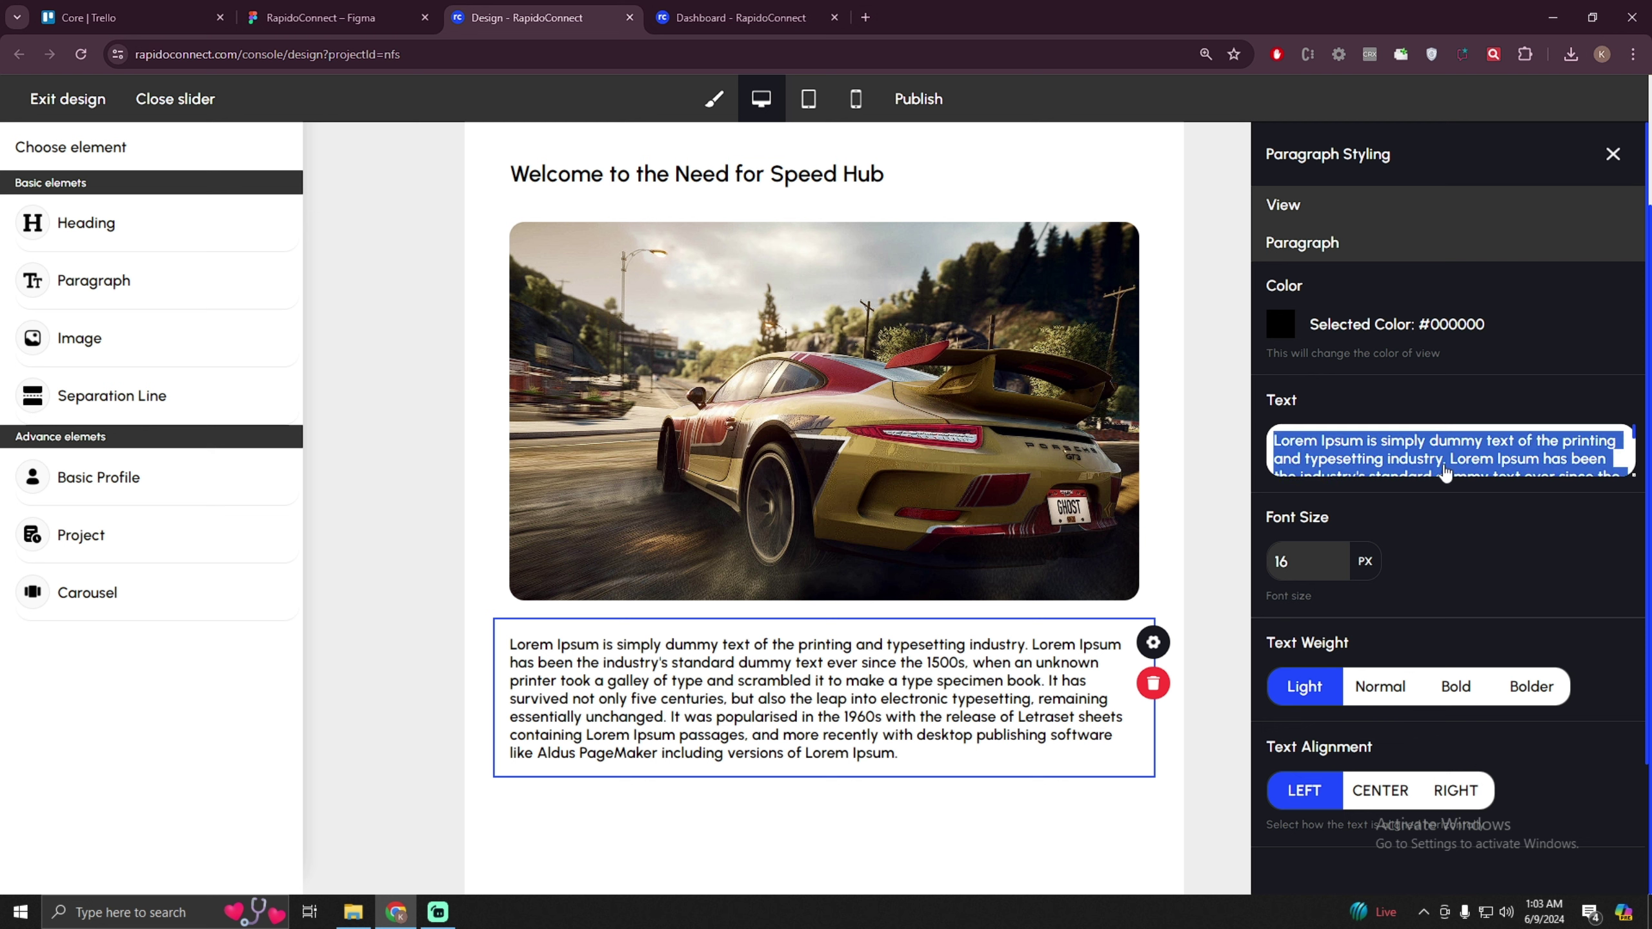
pyautogui.hotkey('ctrl', 'v')
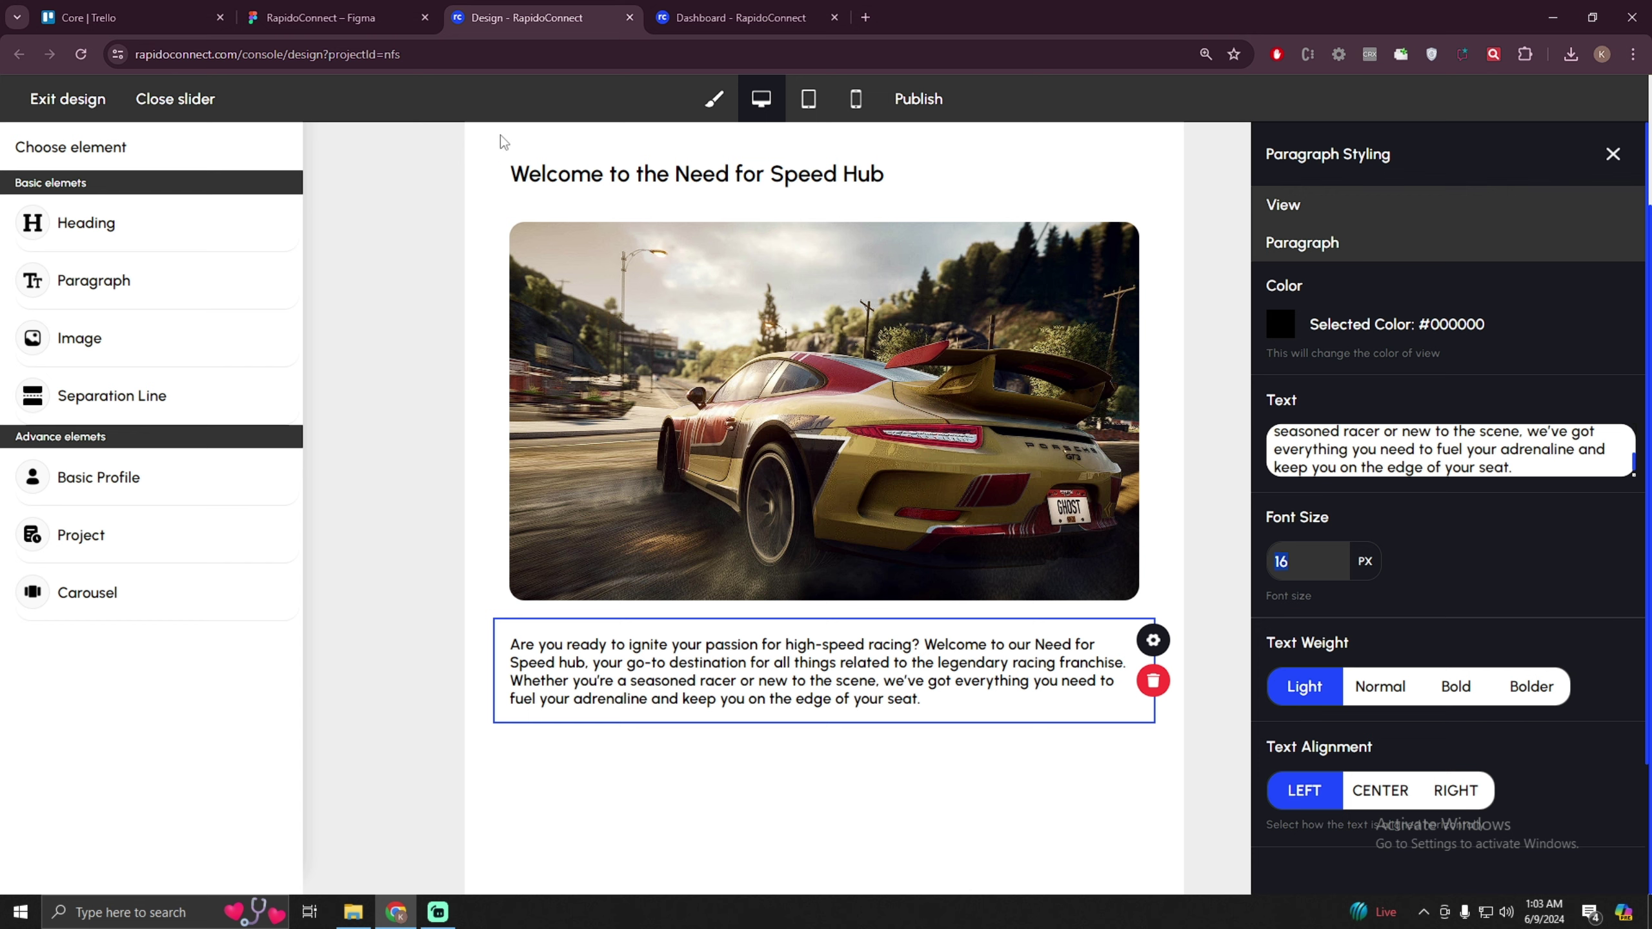
# - Check the game card sizes in the Figma mockup
pyautogui.click(380, 9)
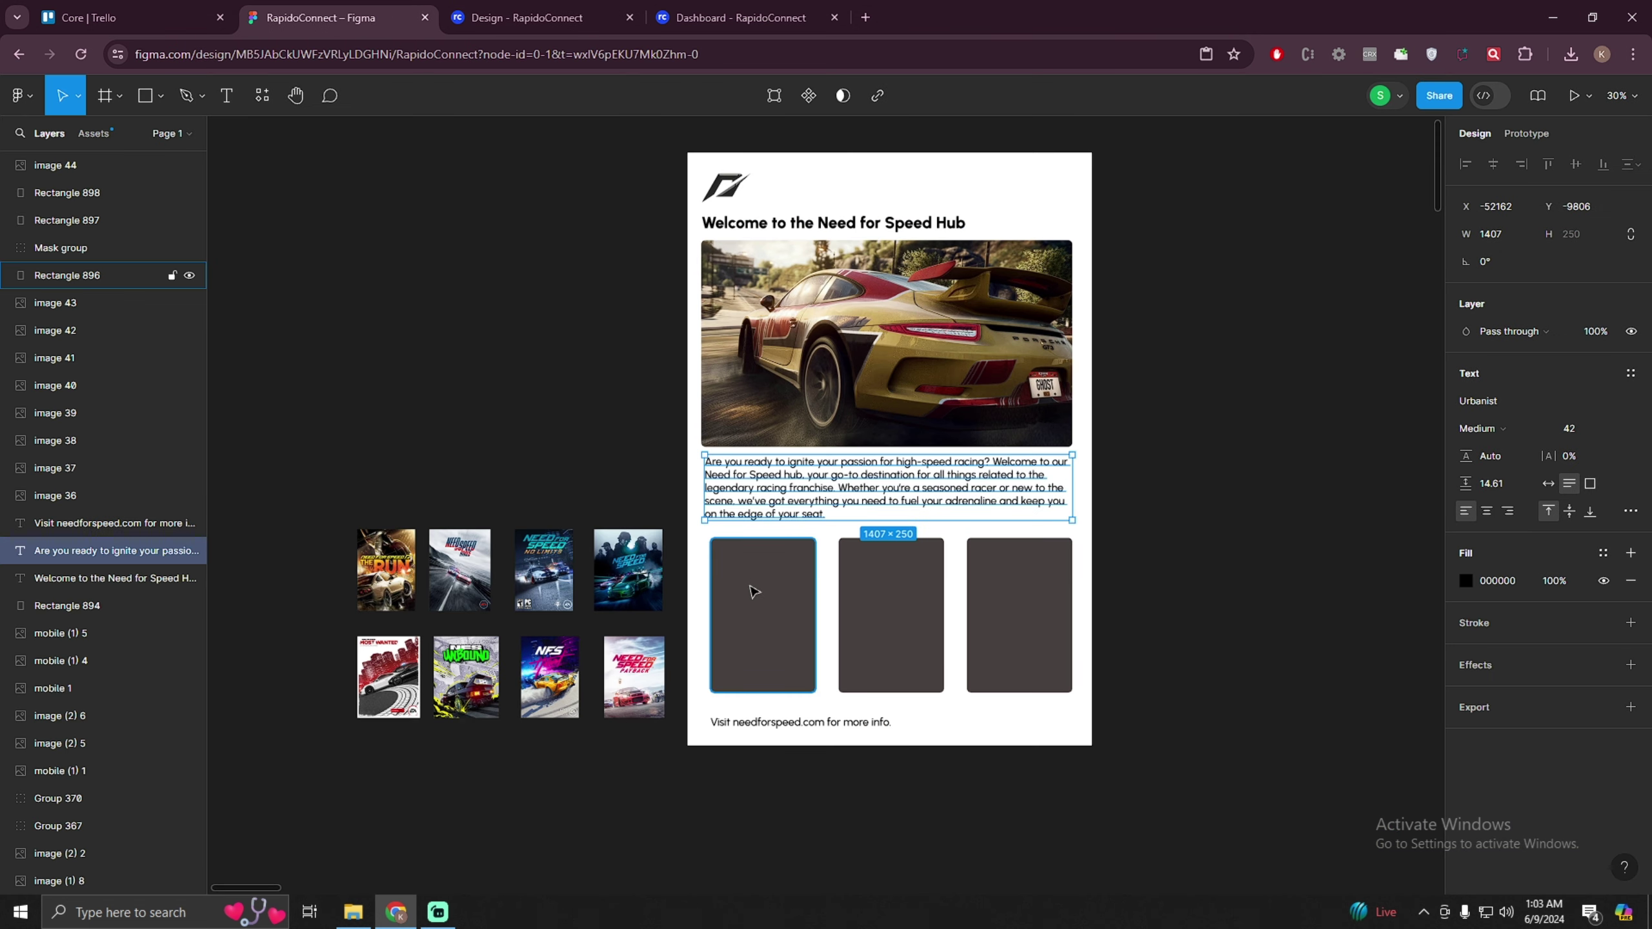
pyautogui.click(891, 585)
pyautogui.click(1035, 549)
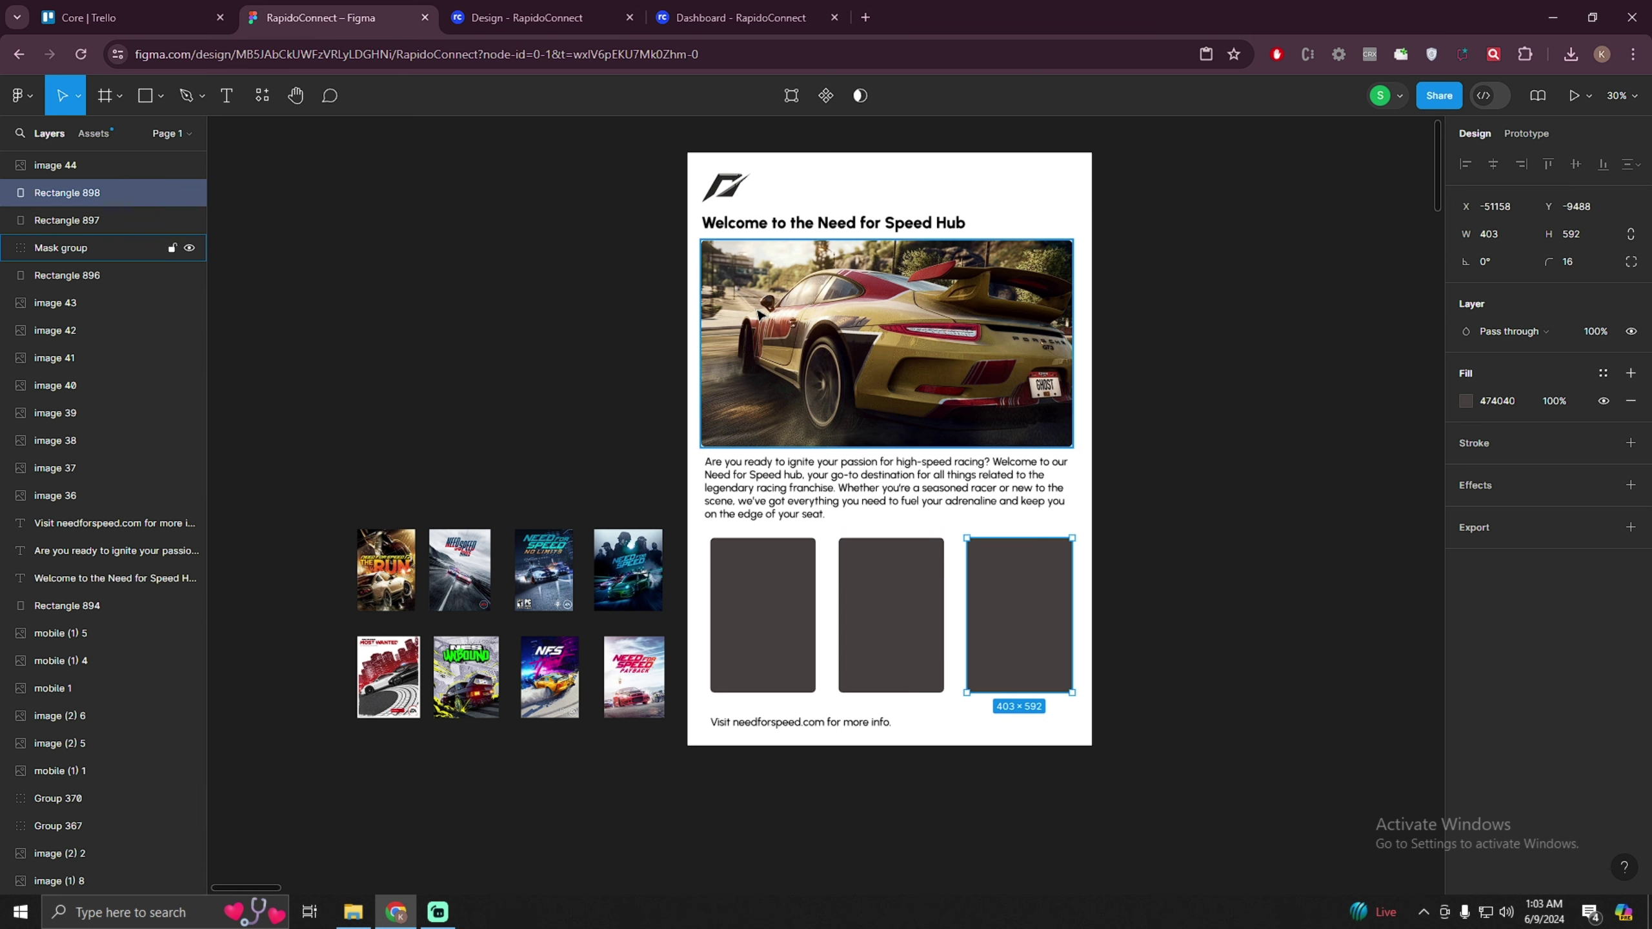
pyautogui.hotkey('ctrl', 'Tab')
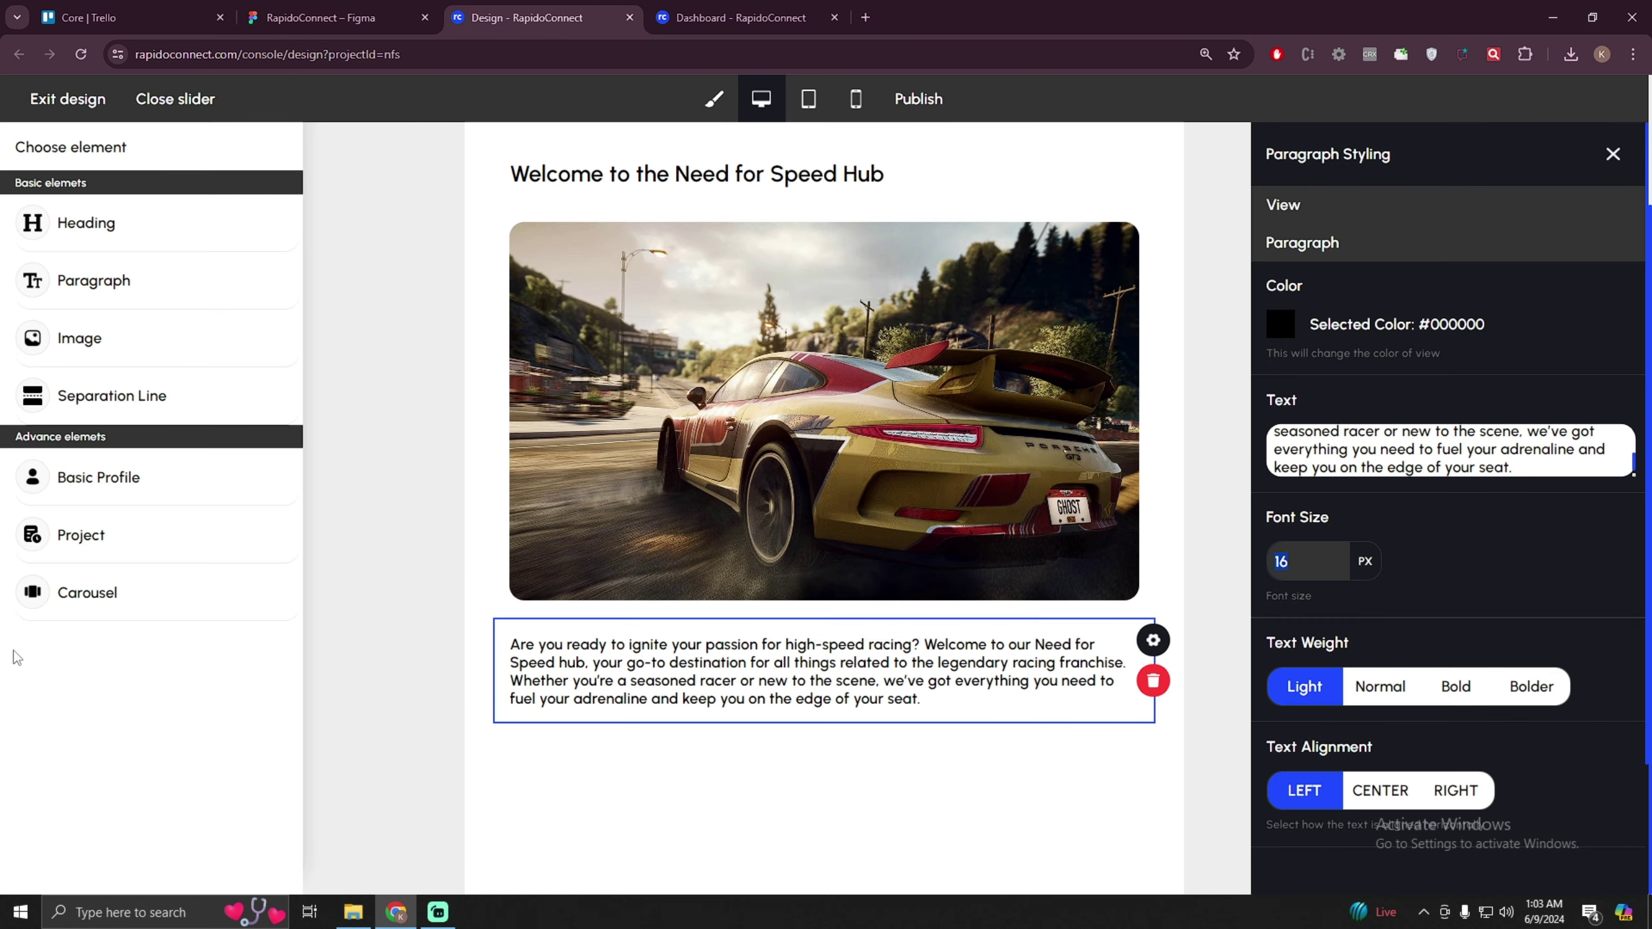
# - Add a second carousel below the paragraph and open its configuration, comparing card dimensions in Figma
pyautogui.moveTo(84, 617); pyautogui.dragTo(845, 637)
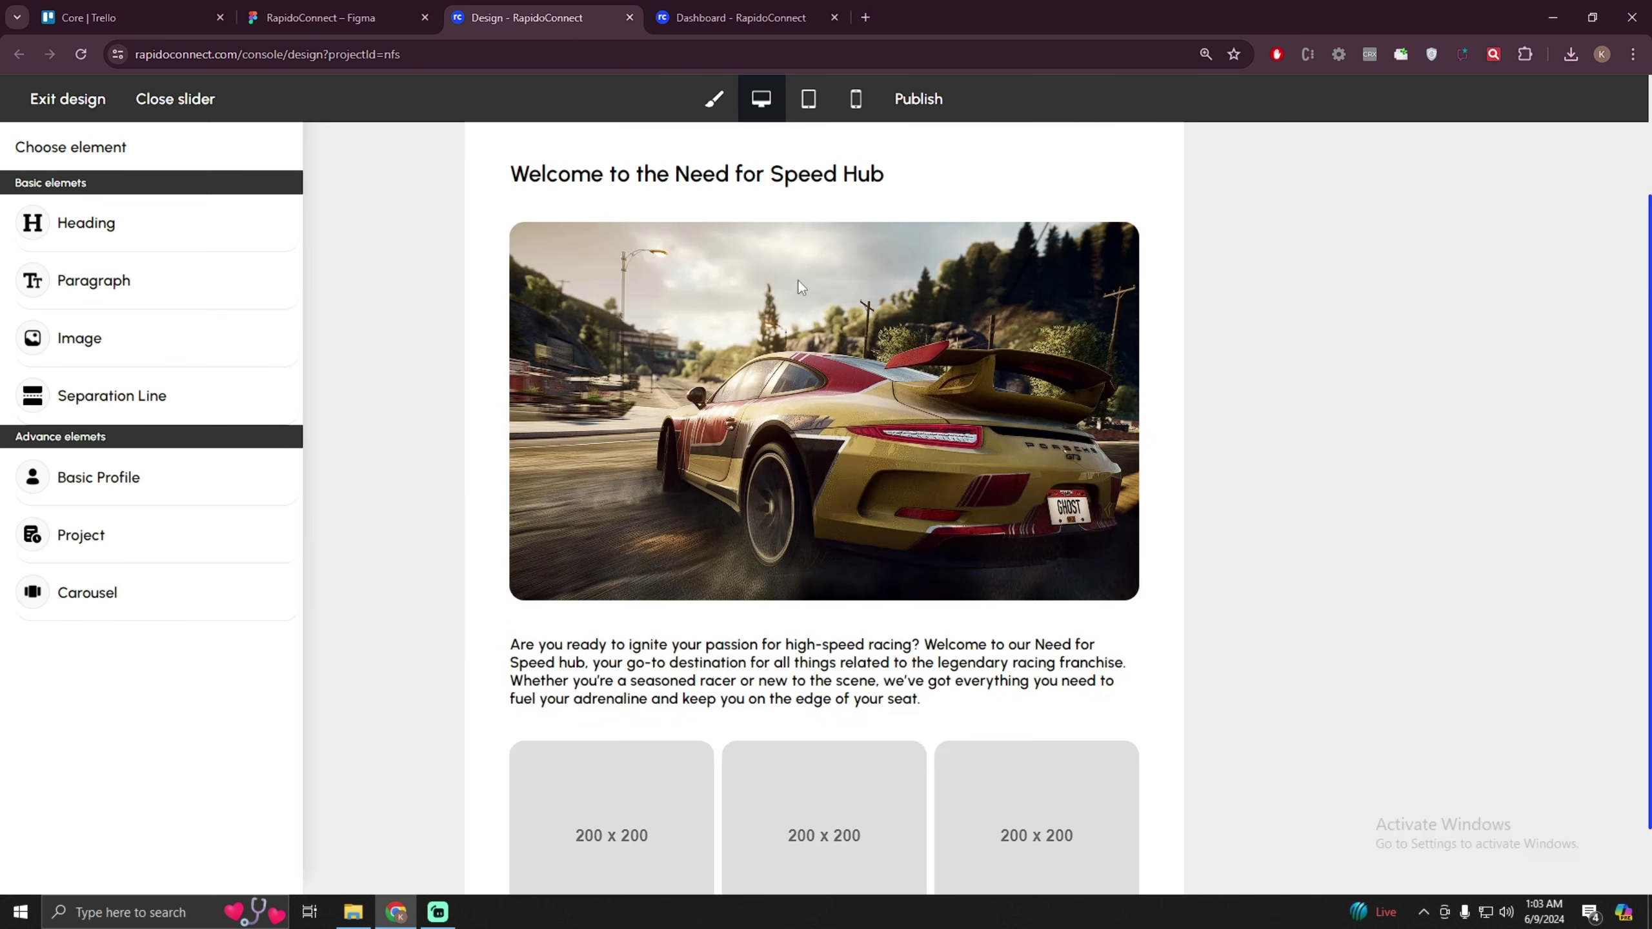
pyautogui.scroll(-1, 881, 554)
pyautogui.moveTo(848, 712)
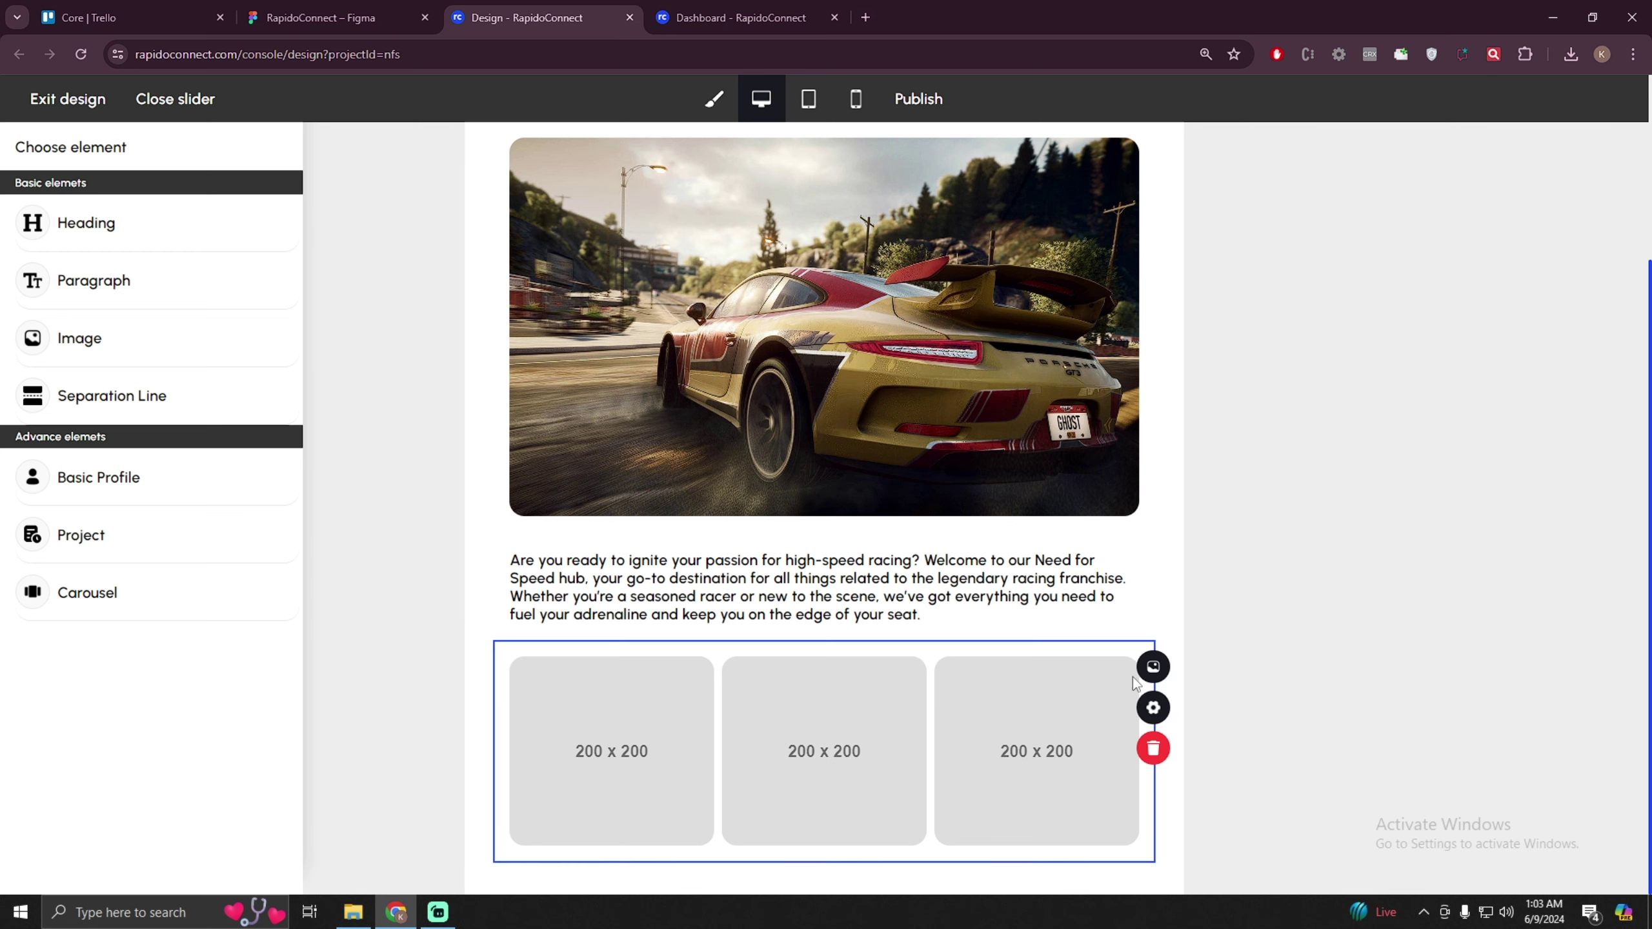
pyautogui.click(1152, 710)
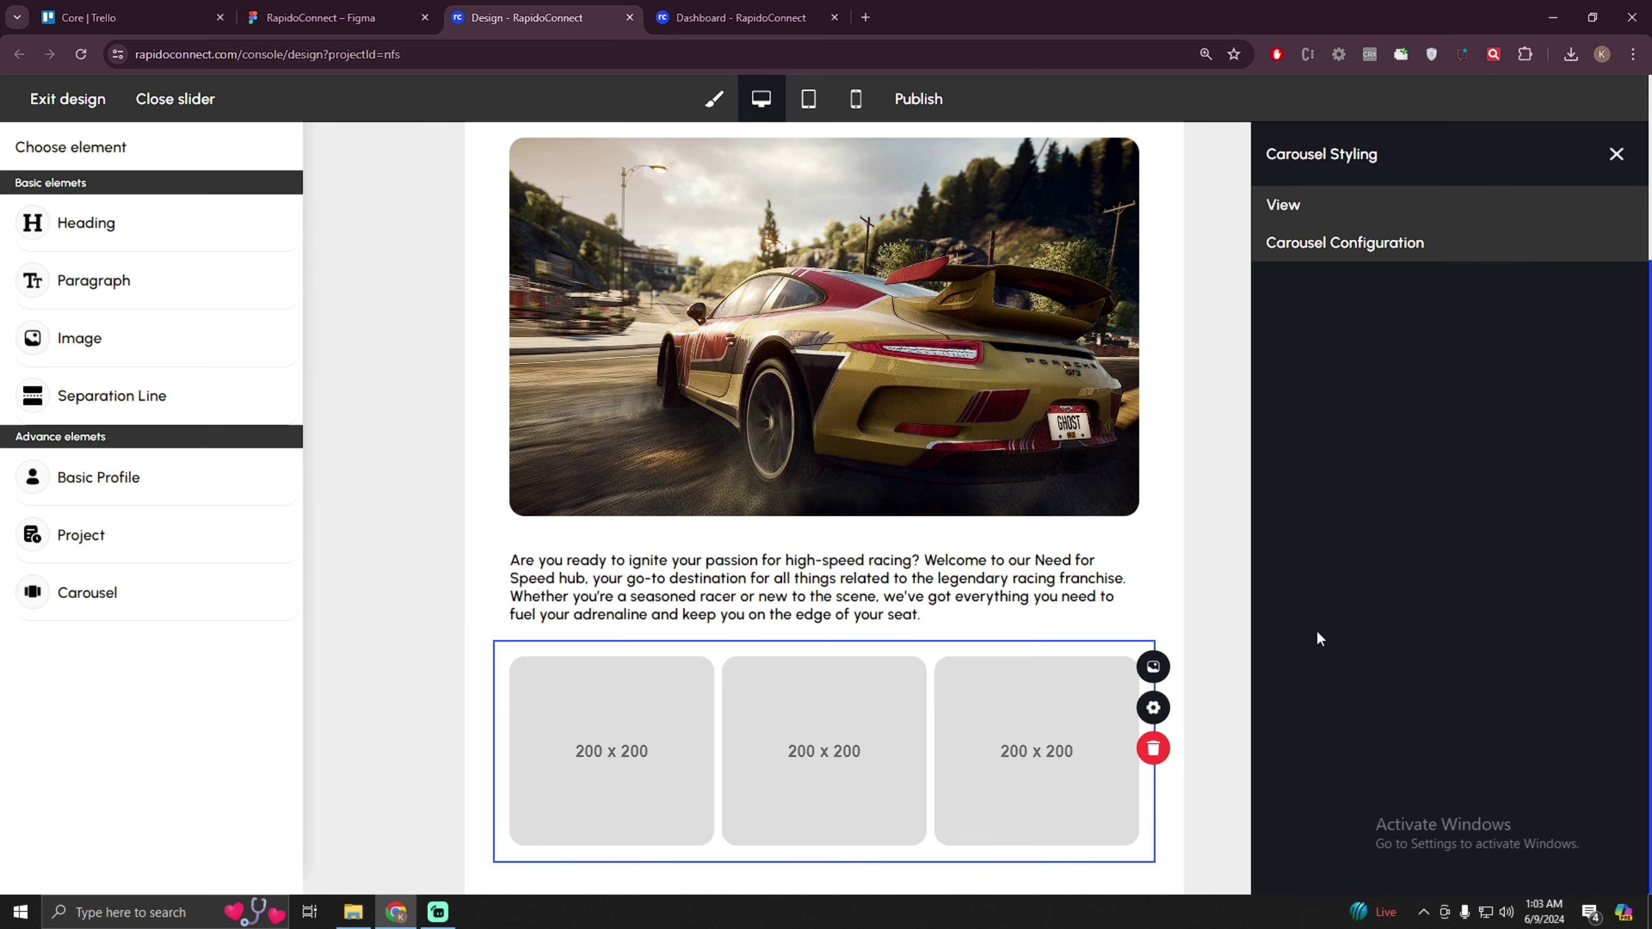
pyautogui.click(1313, 246)
pyautogui.click(436, 9)
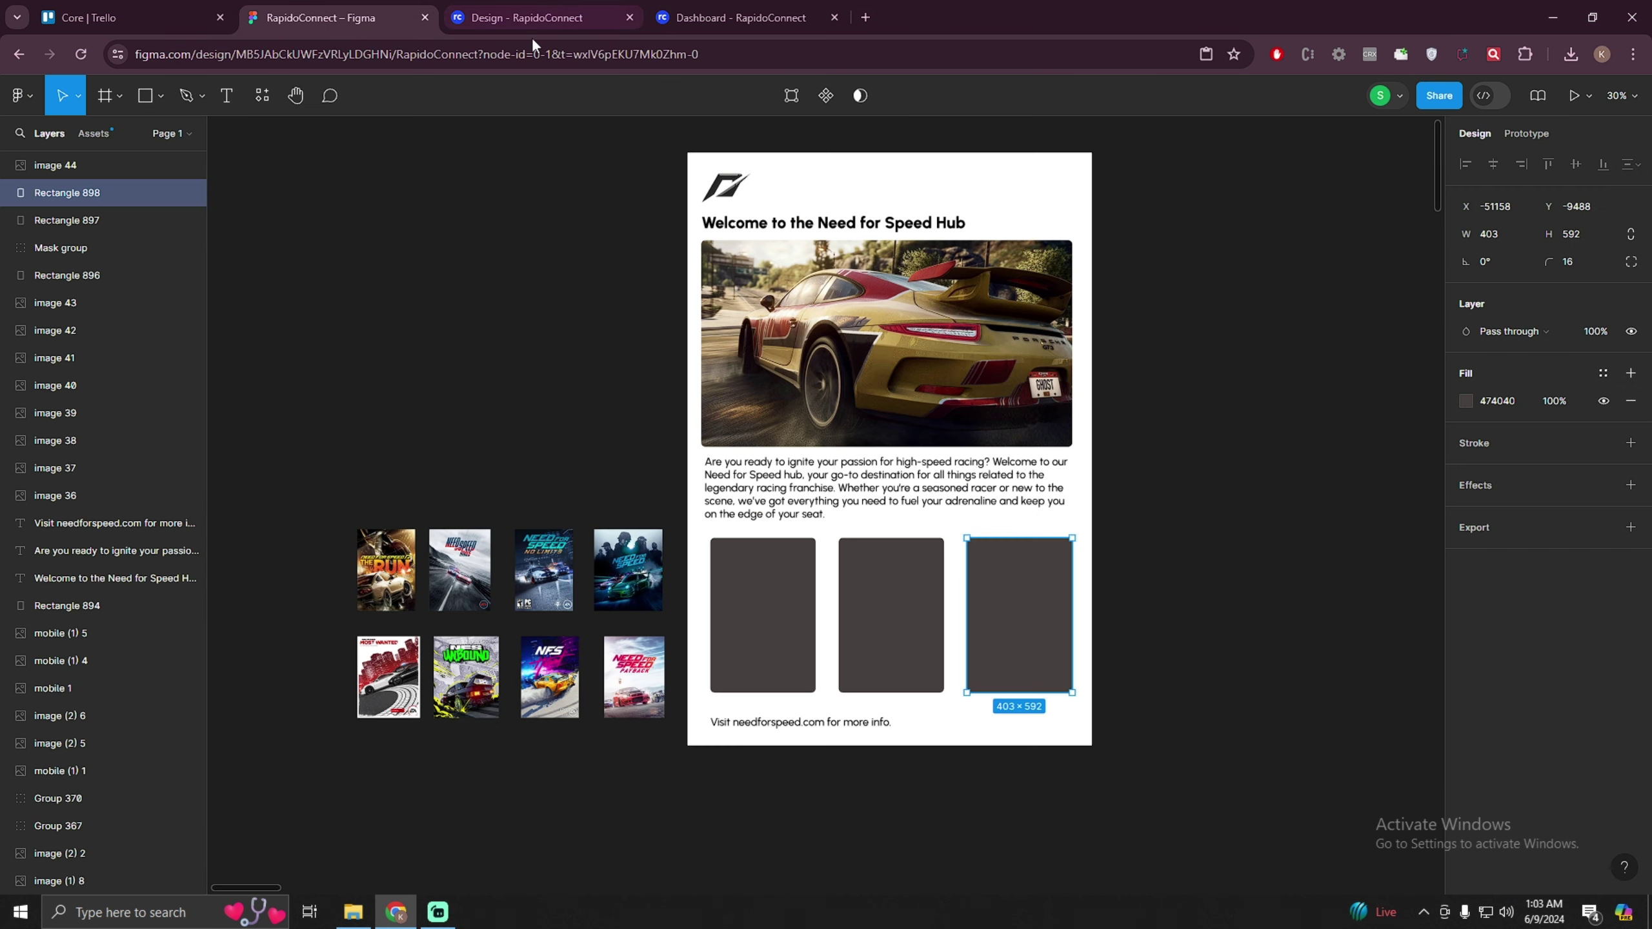
pyautogui.click(555, 8)
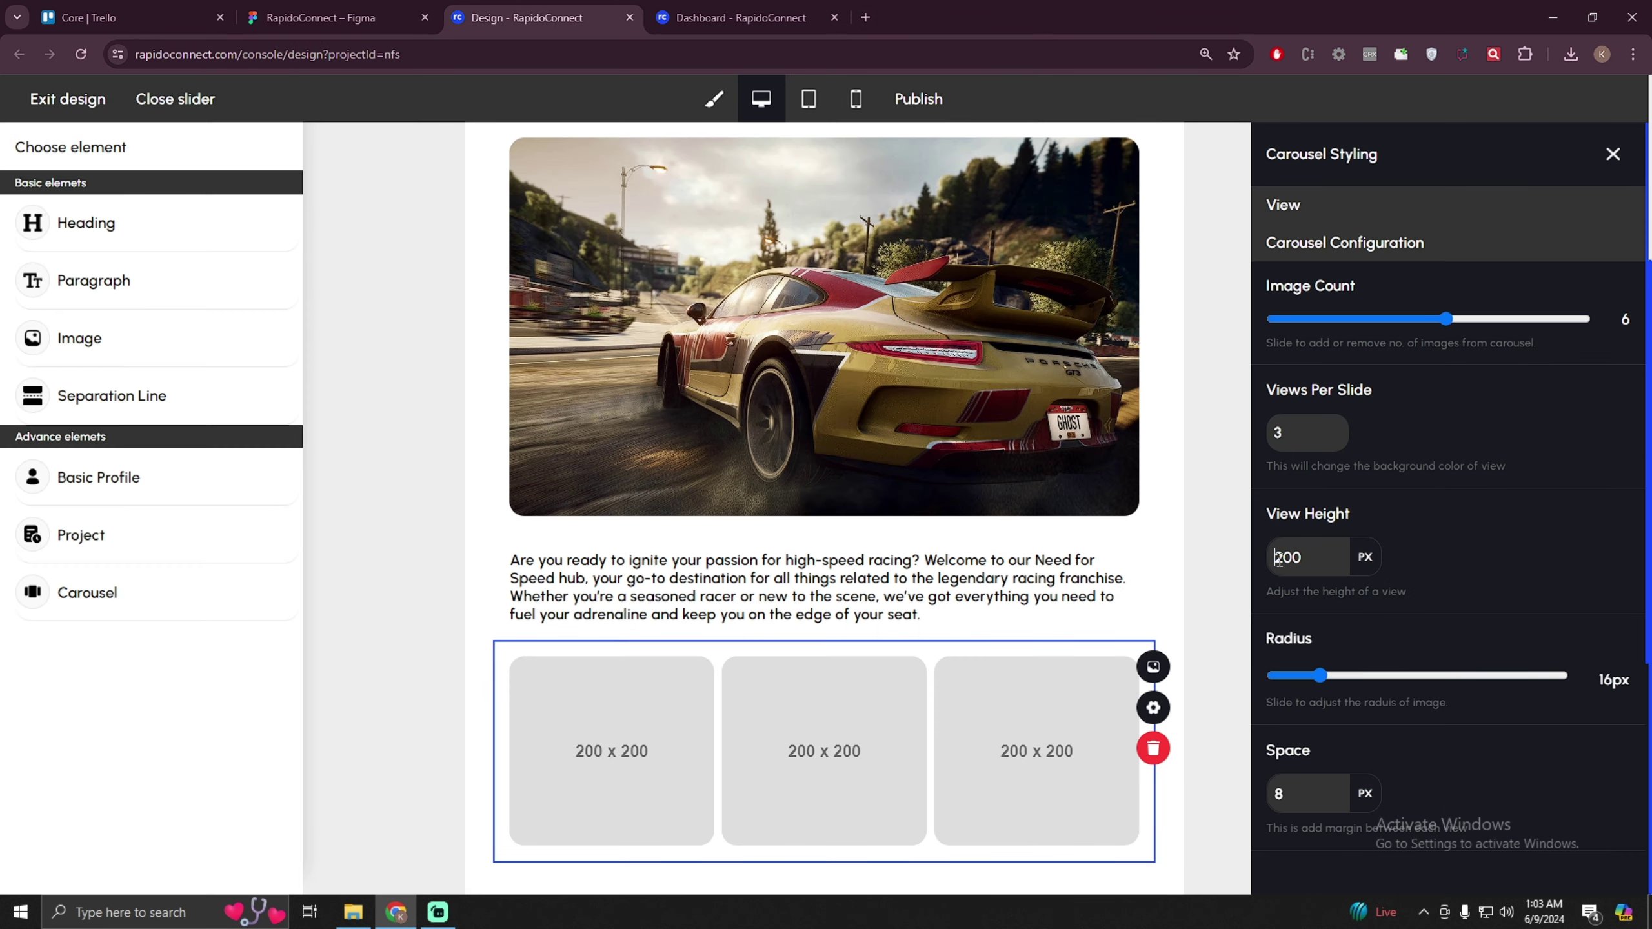
# - Set the carousel's view height to 300, spacing to 16 and turn on infinite scroll
pyautogui.moveTo(1273, 558); pyautogui.dragTo(1282, 559)
pyautogui.write('3')
pyautogui.scroll(-2, 1074, 693)
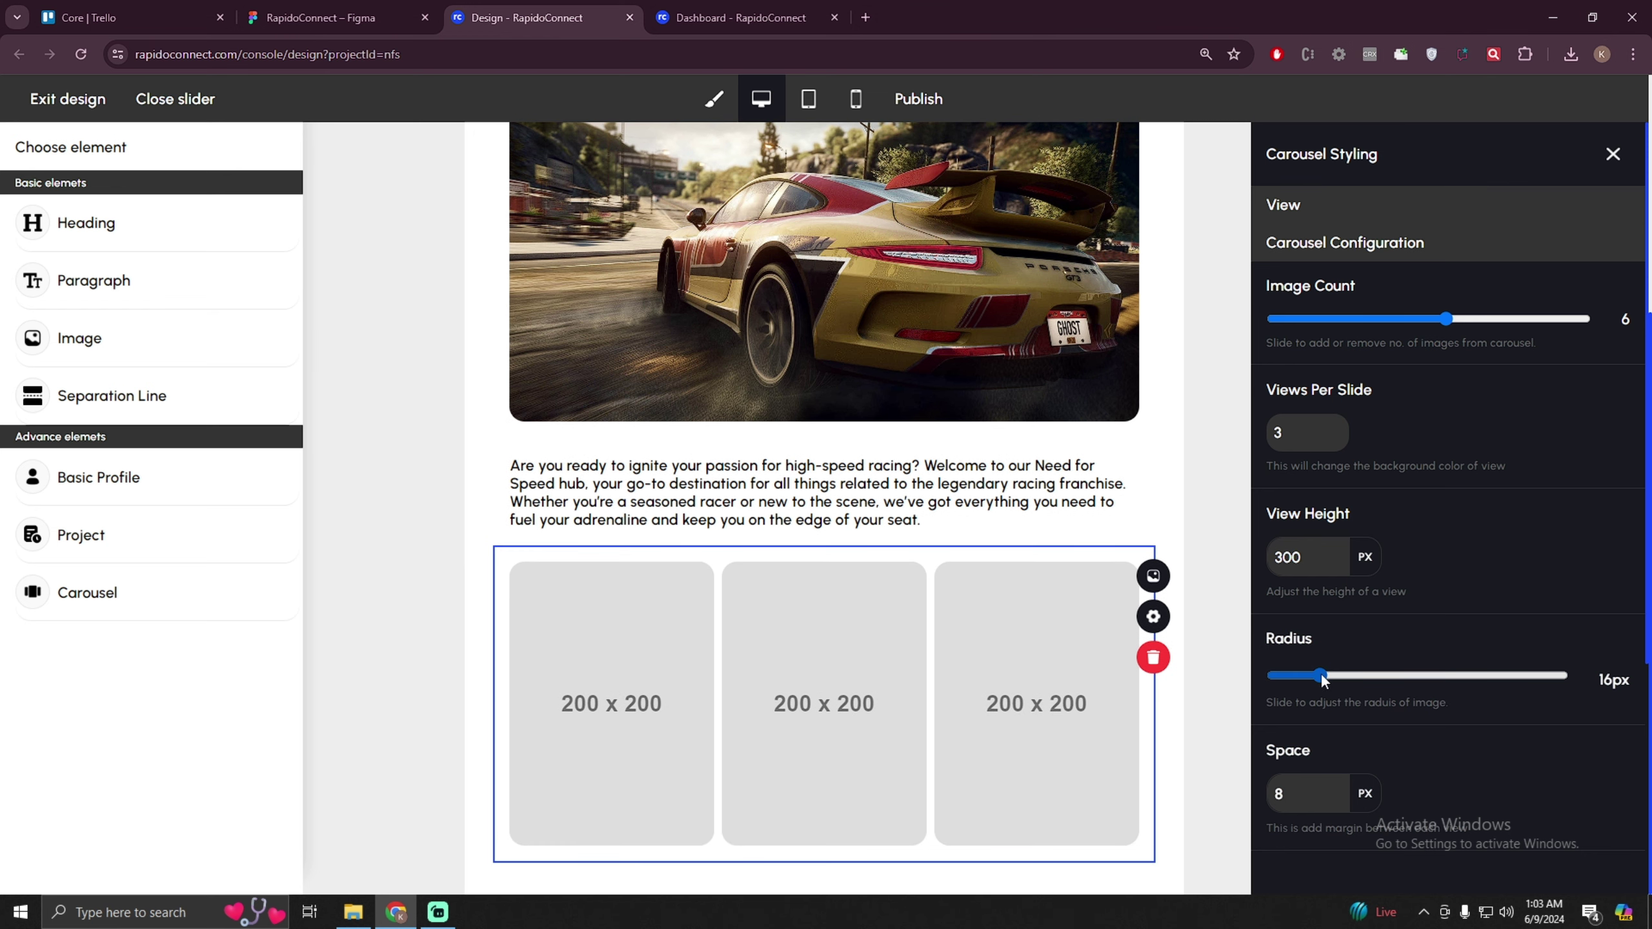
pyautogui.moveTo(1320, 673)
pyautogui.mouseDown()
pyautogui.moveTo(1518, 675)
pyautogui.moveTo(1262, 677)
pyautogui.moveTo(1484, 672)
pyautogui.moveTo(1322, 680)
pyautogui.mouseUp()
pyautogui.scroll(-4, 1396, 698)
pyautogui.moveTo(1331, 538); pyautogui.dragTo(1272, 515)
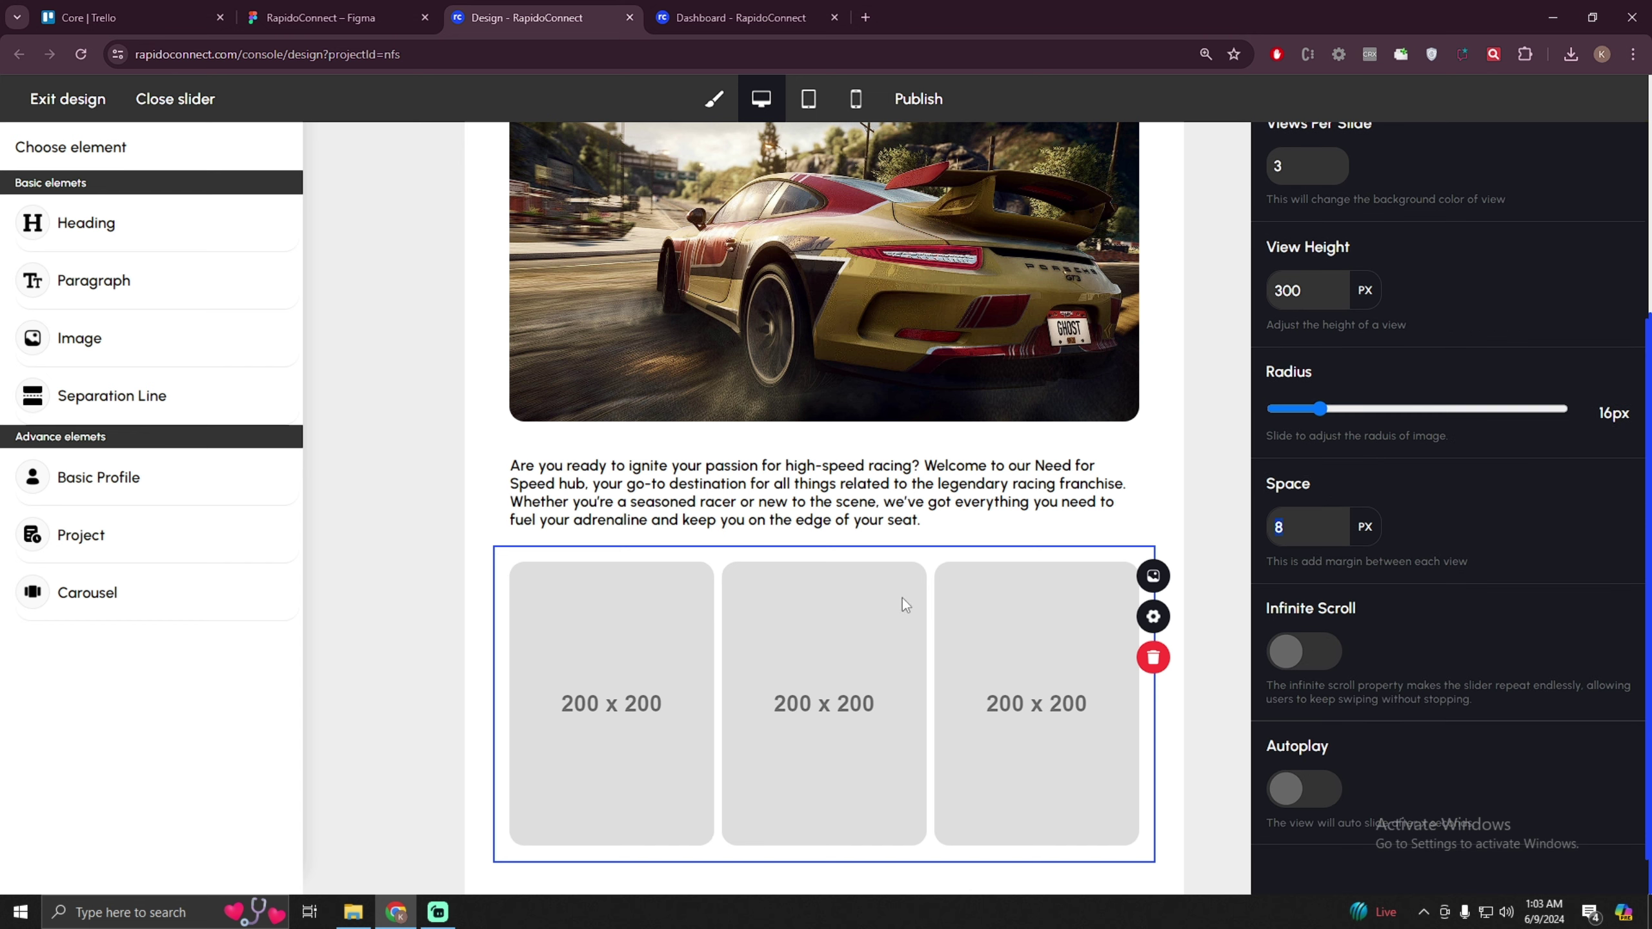
pyautogui.write('16')
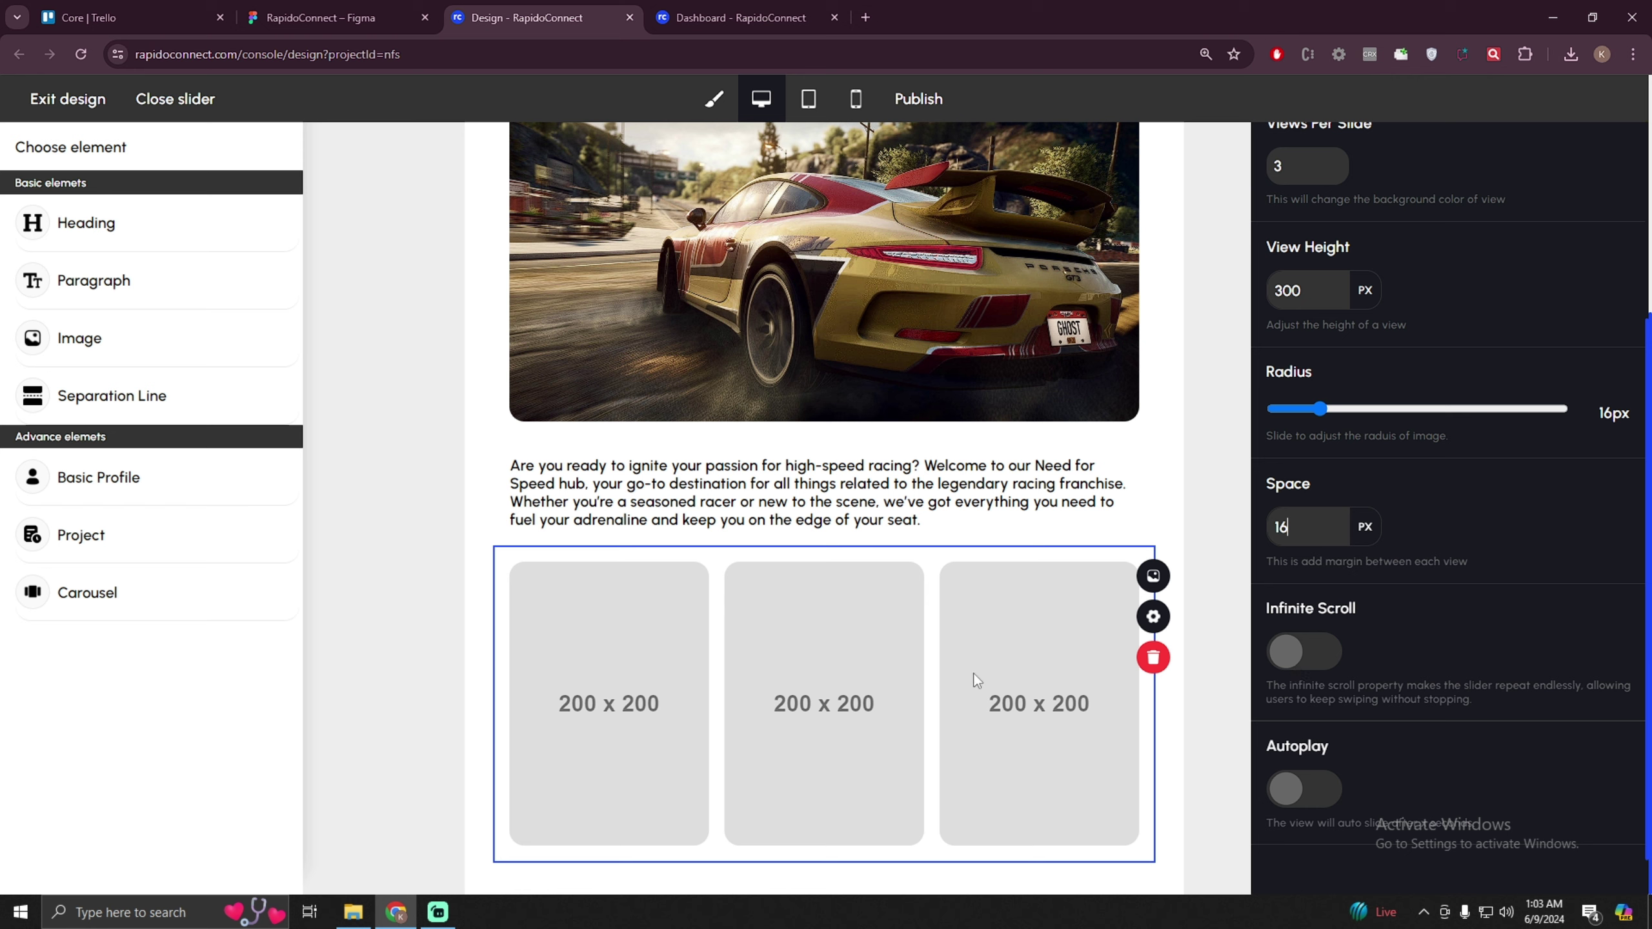
pyautogui.click(1306, 653)
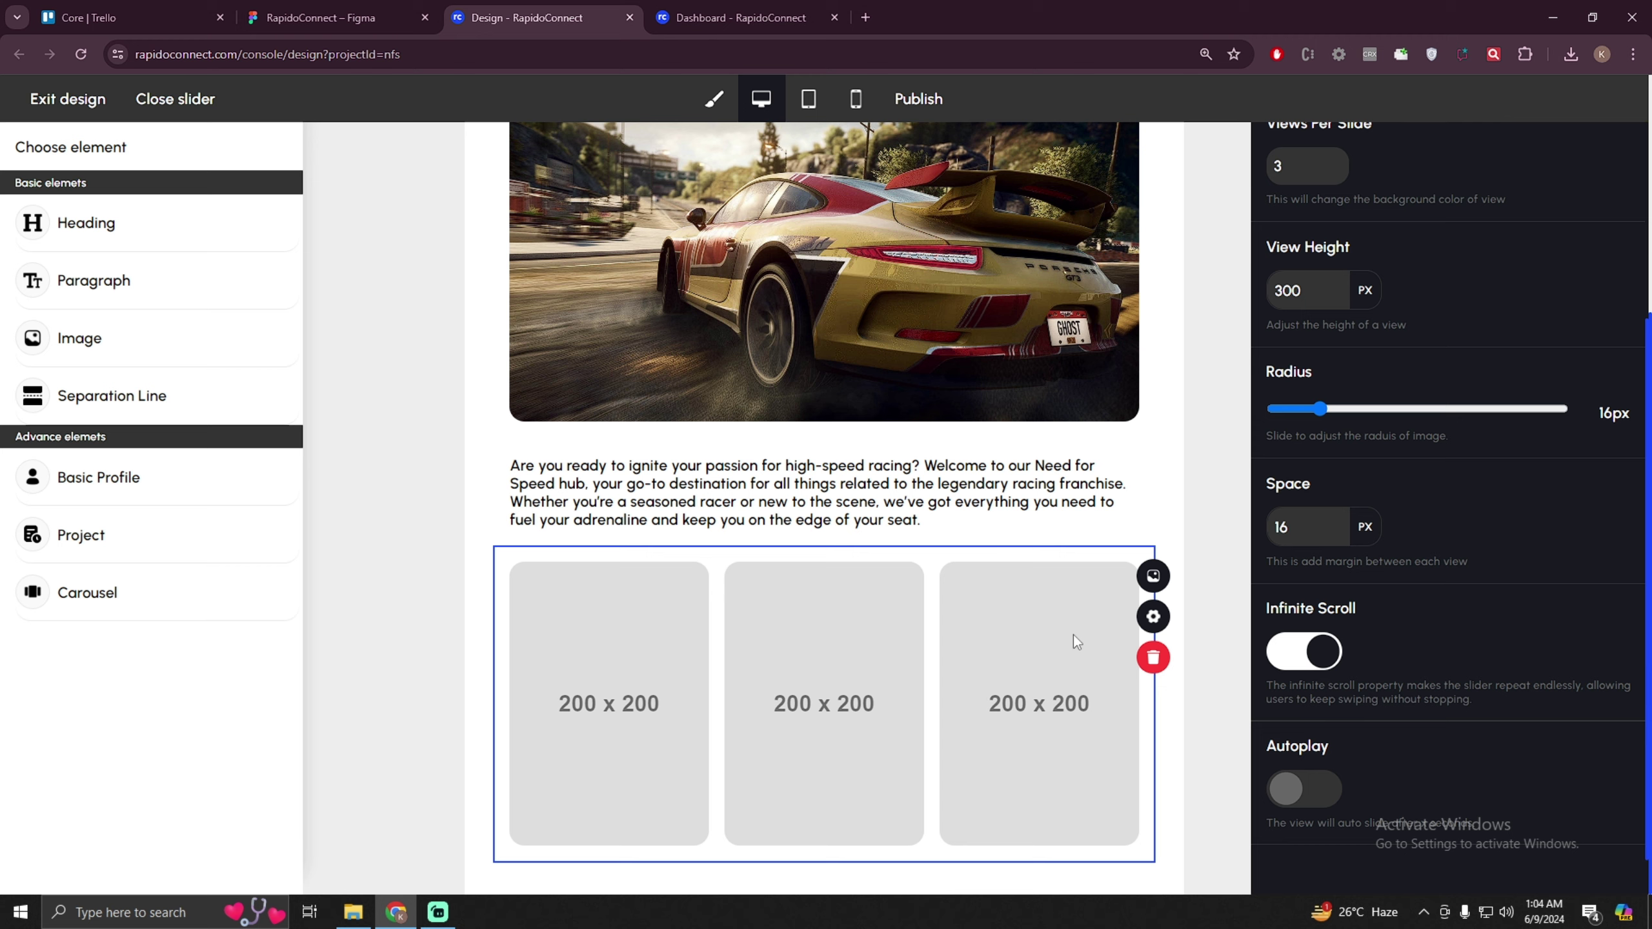
# - Switch on carousel autoplay and keep the 2-second delay
pyautogui.click(1311, 789)
pyautogui.scroll(-1, 1388, 718)
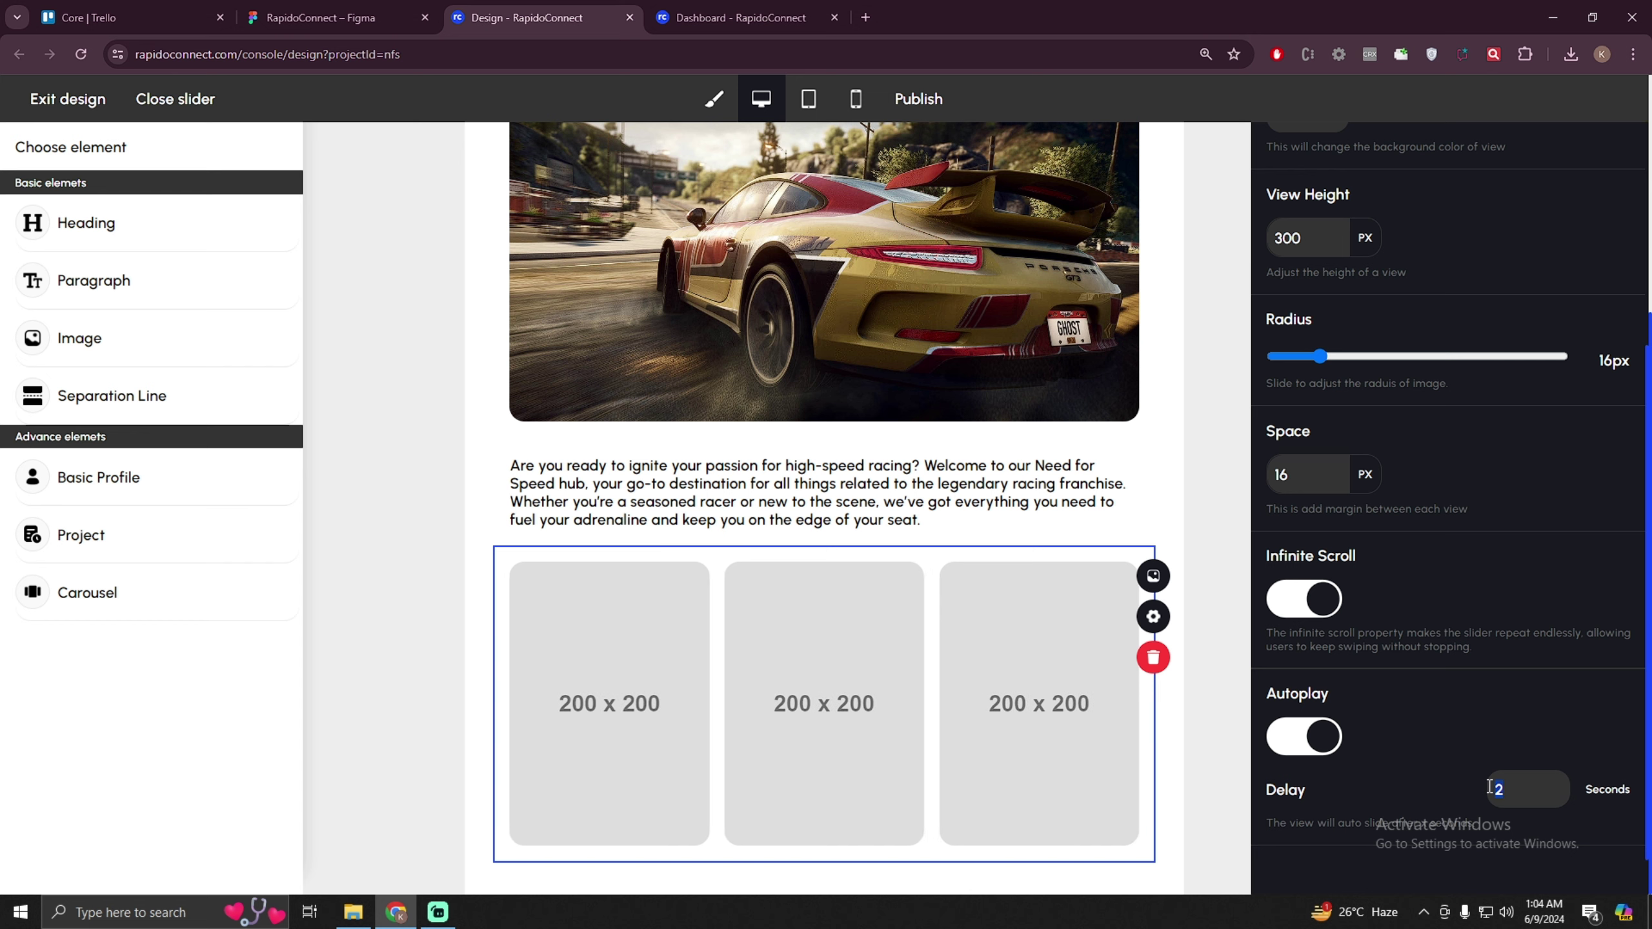
pyautogui.scroll(5, 1463, 689)
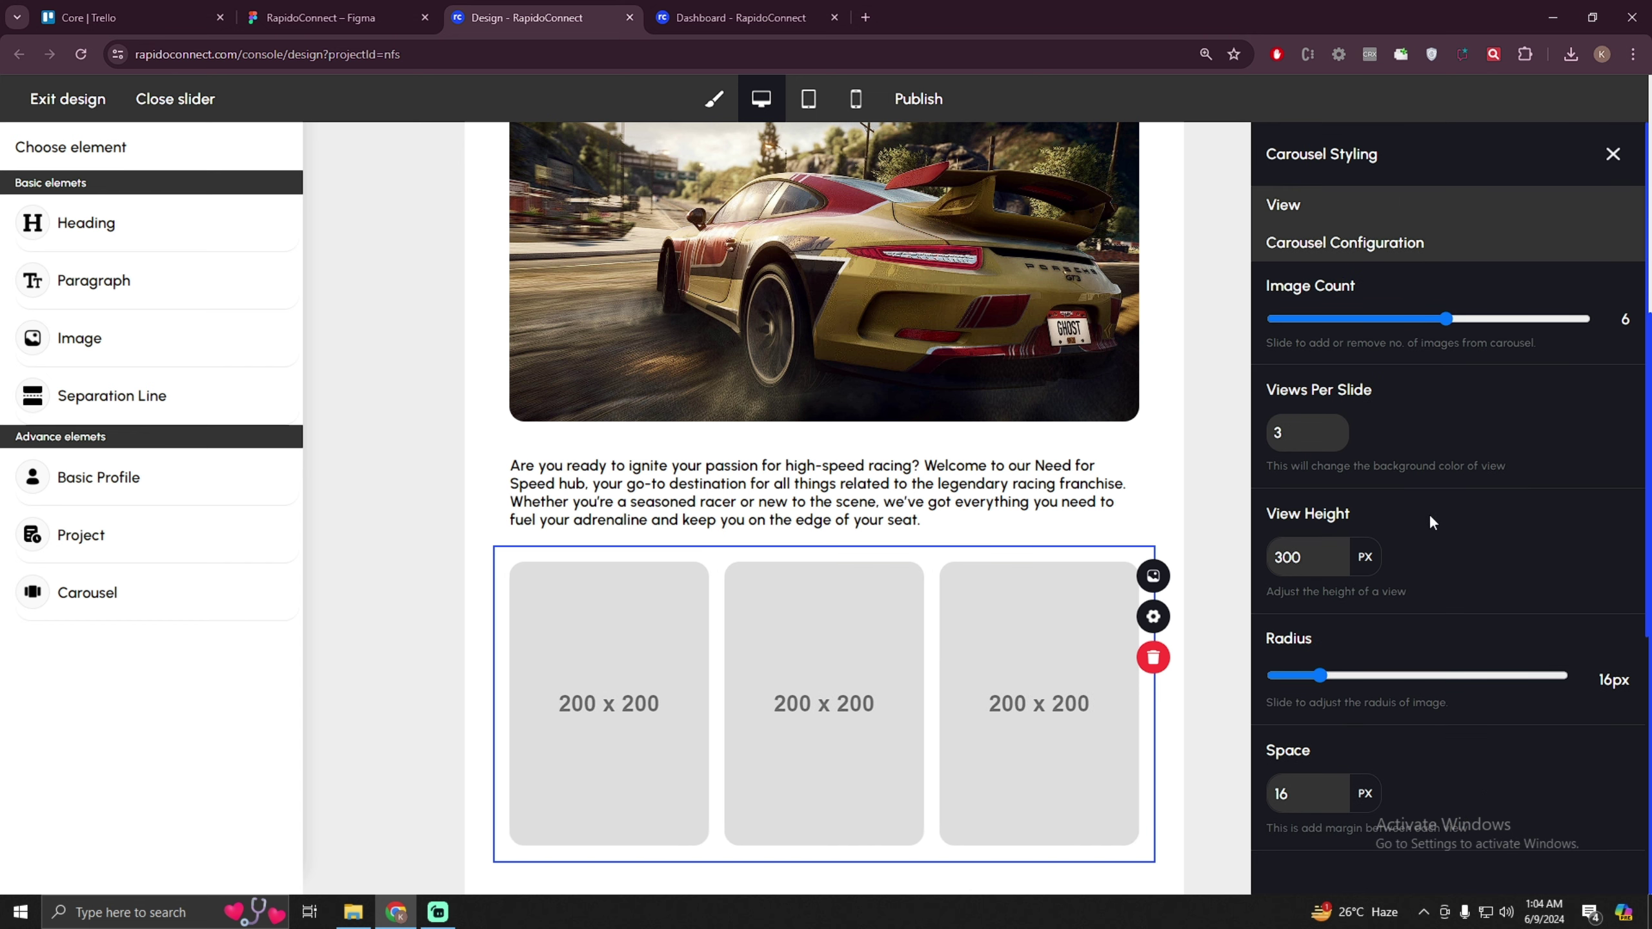
# - Fill the carousel slots with Need for Speed cover images, starting with images 36 and 37
pyautogui.click(1153, 576)
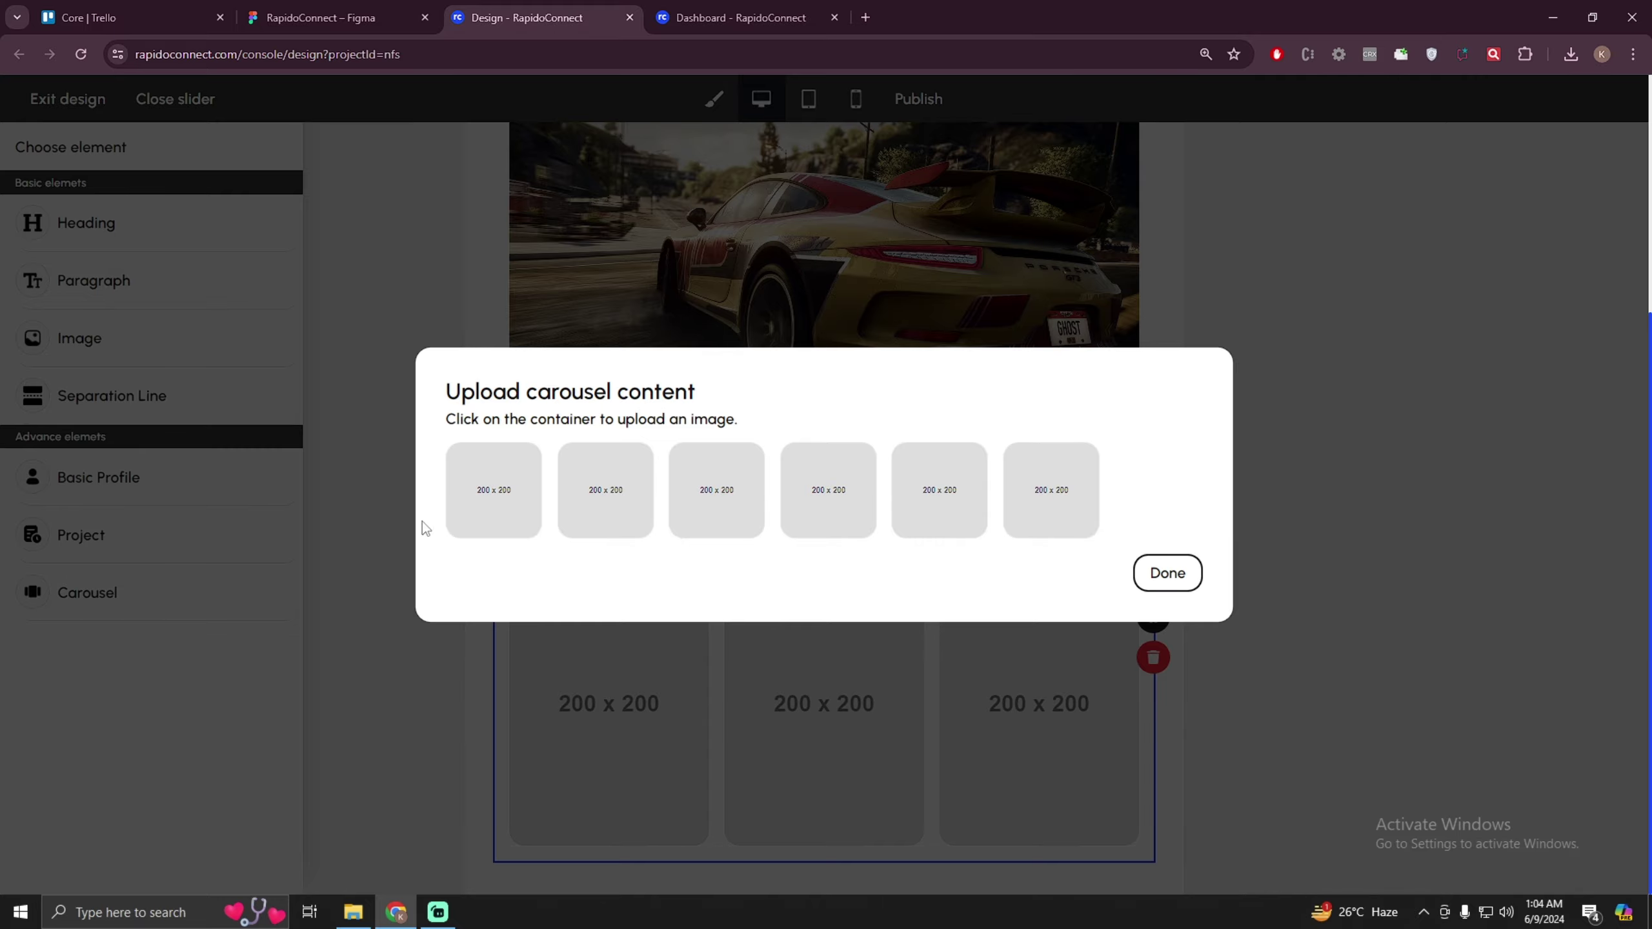
pyautogui.click(456, 521)
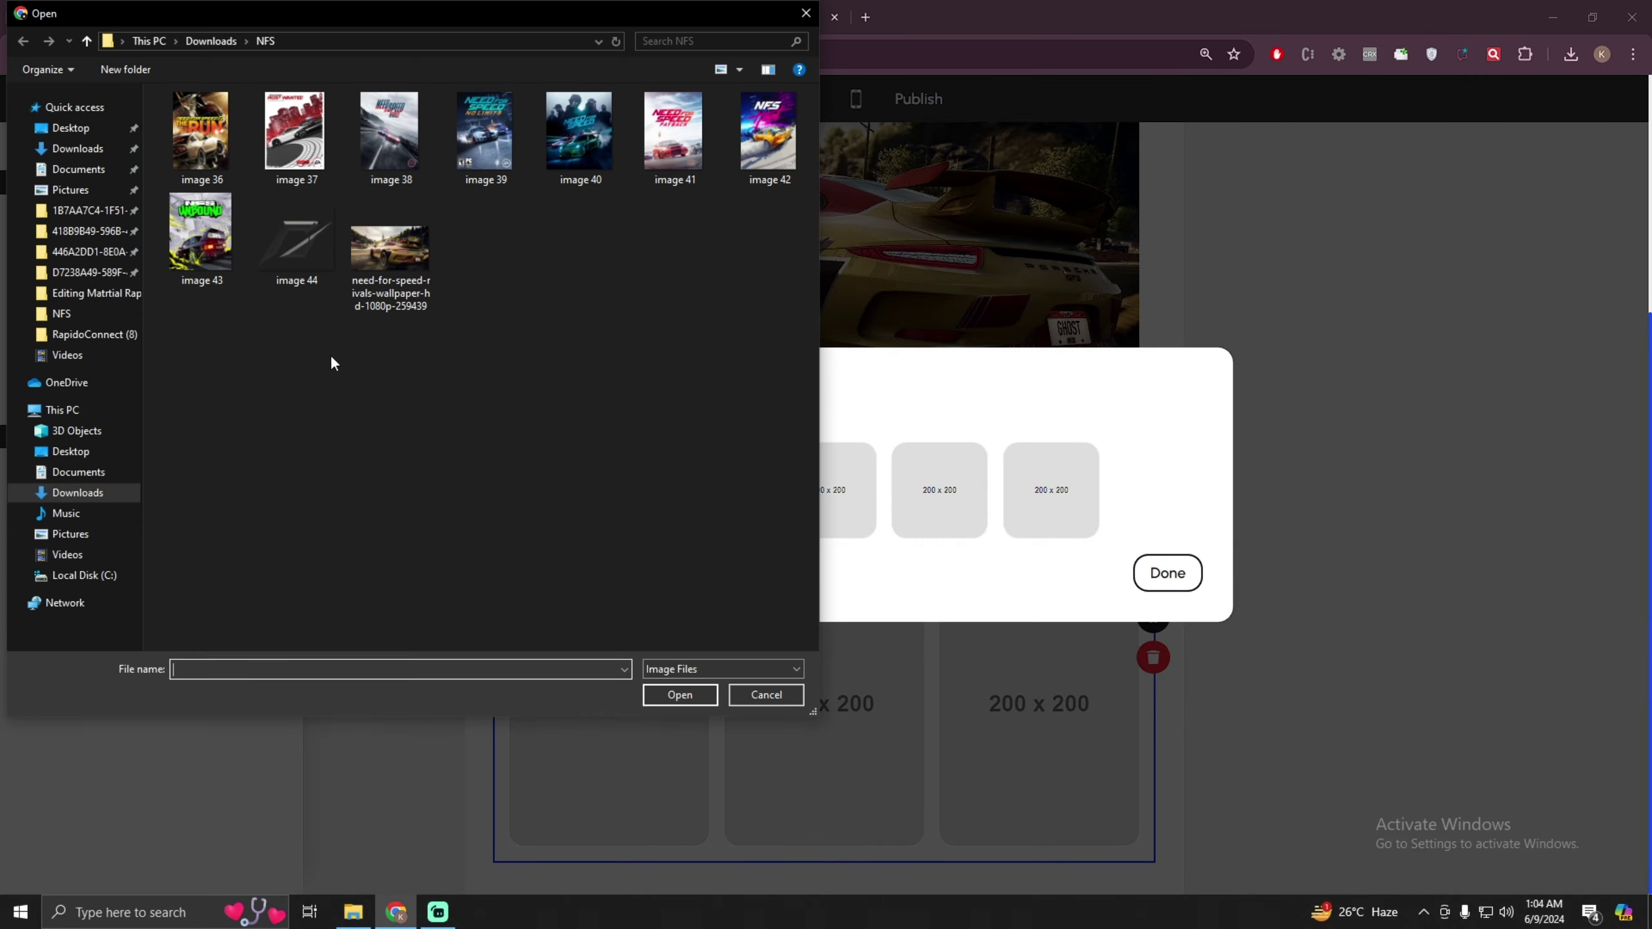
pyautogui.doubleClick(218, 137)
pyautogui.click(572, 498)
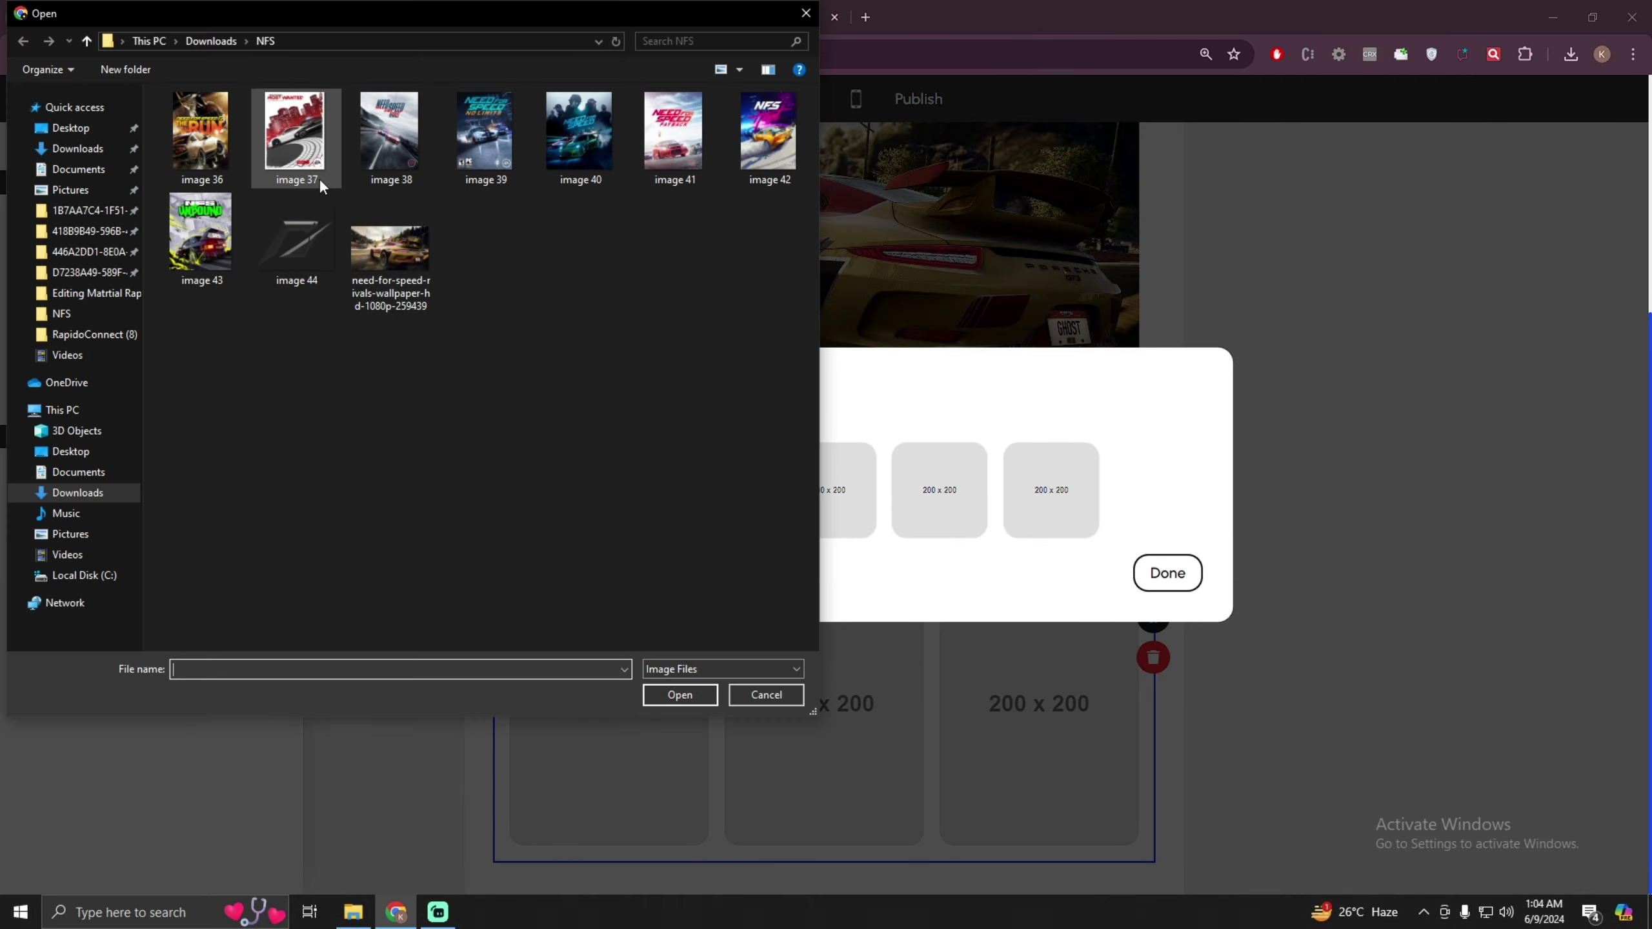
pyautogui.doubleClick(318, 183)
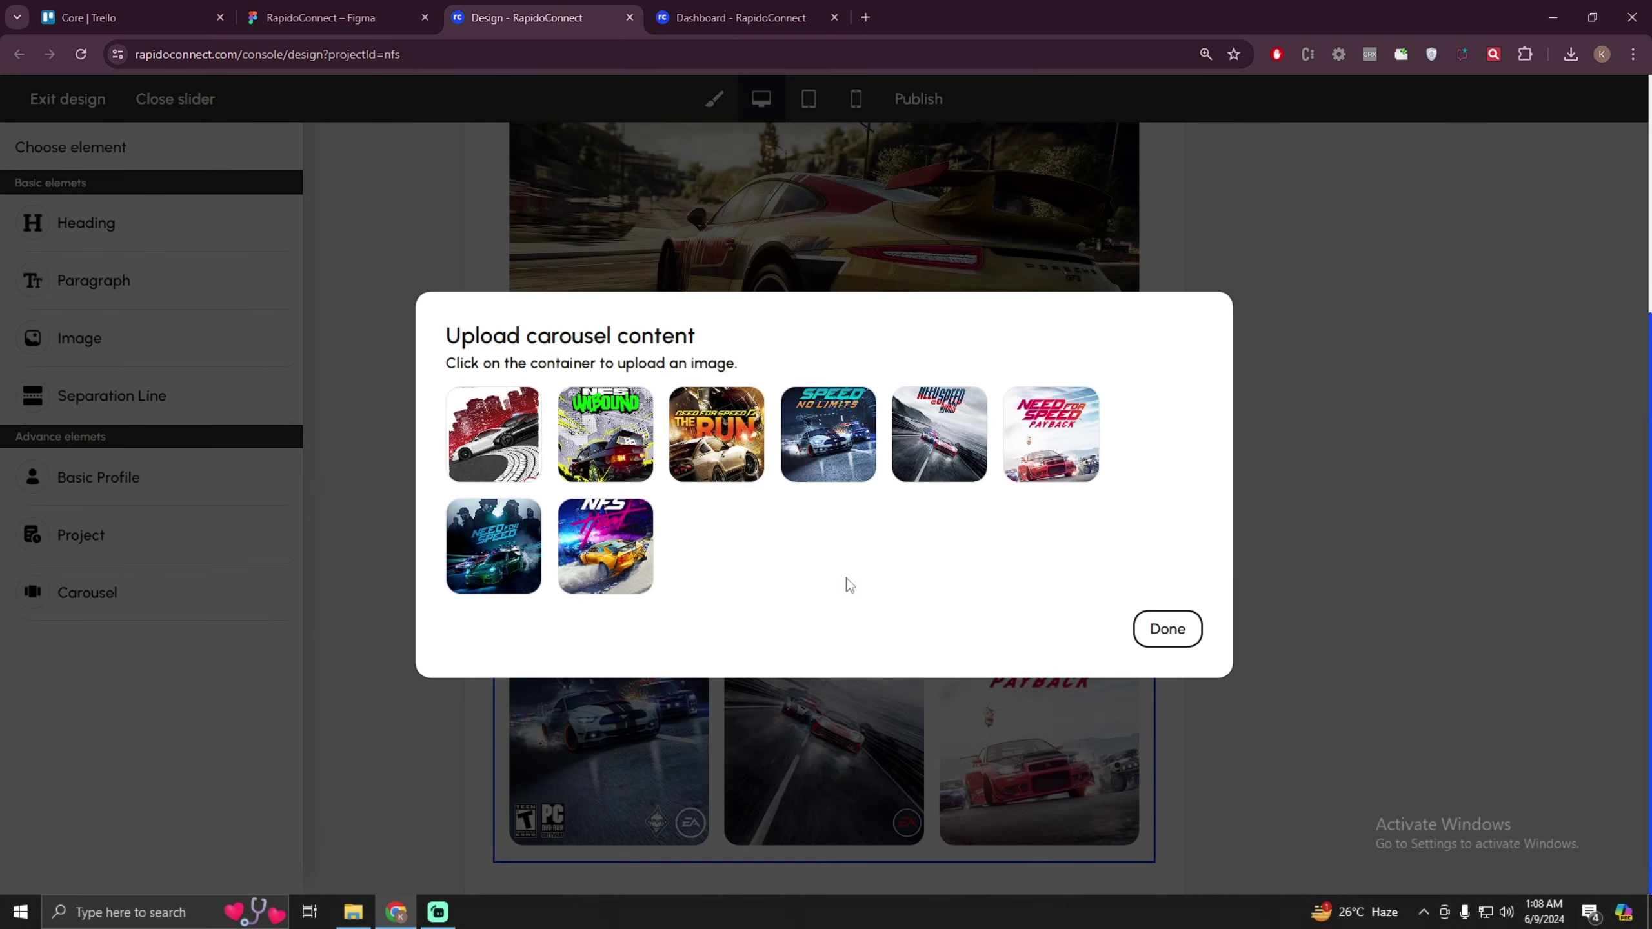
pyautogui.click(1164, 626)
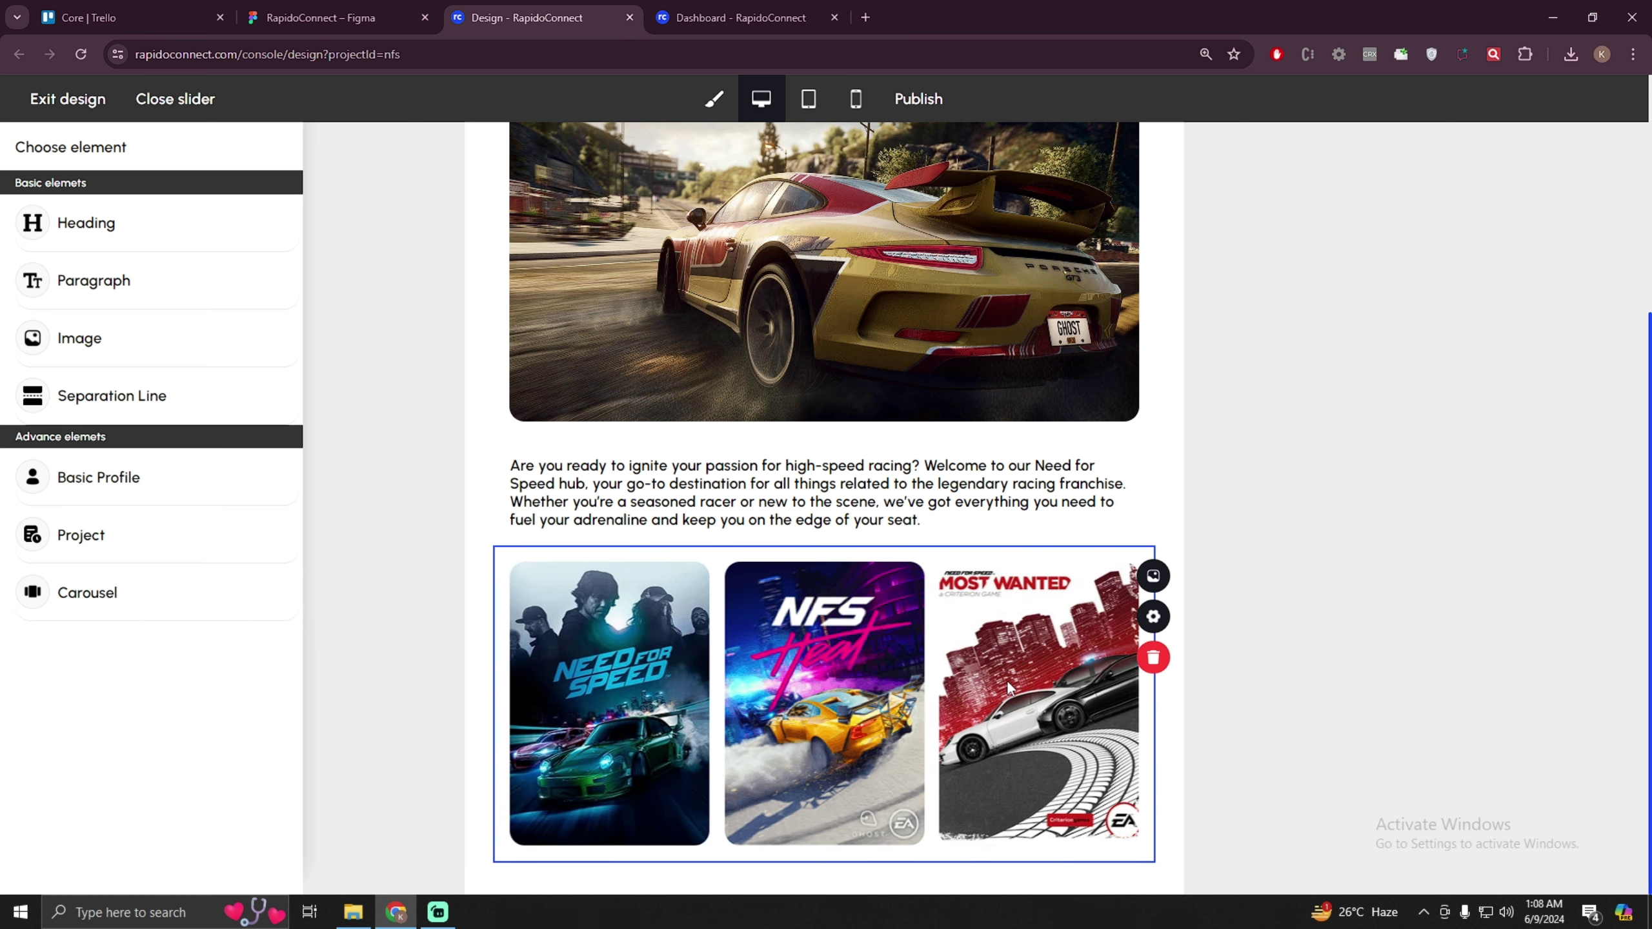
# - Review the carousel's configuration settings, then deselect the carousel
pyautogui.click(1154, 616)
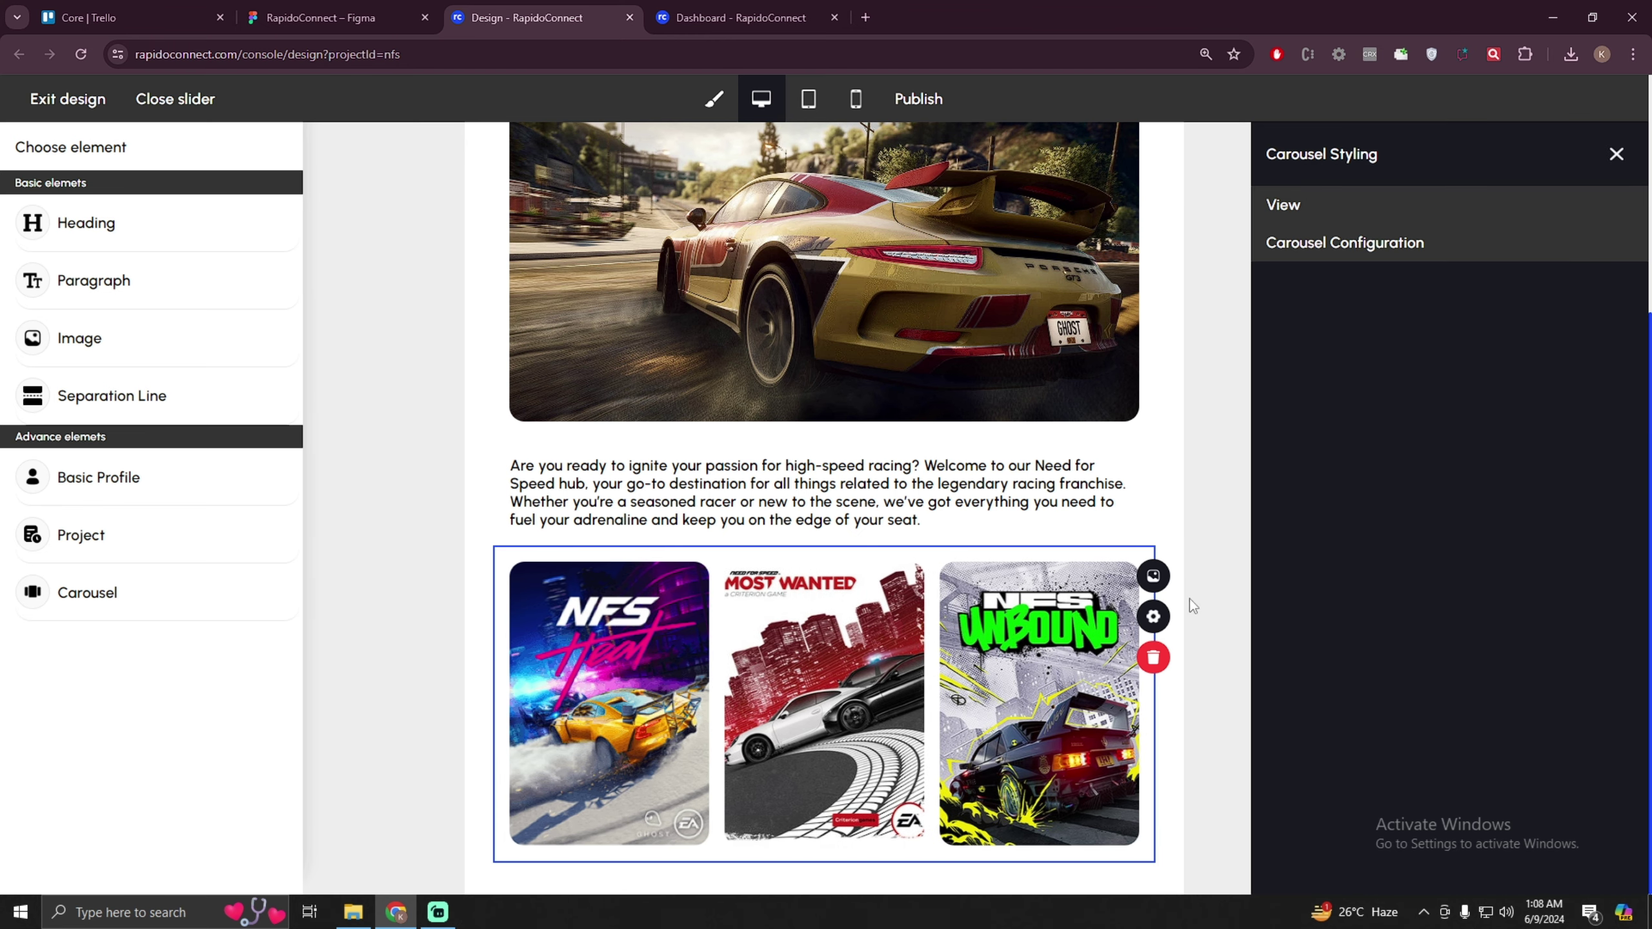
pyautogui.click(1391, 260)
pyautogui.scroll(-5, 1330, 742)
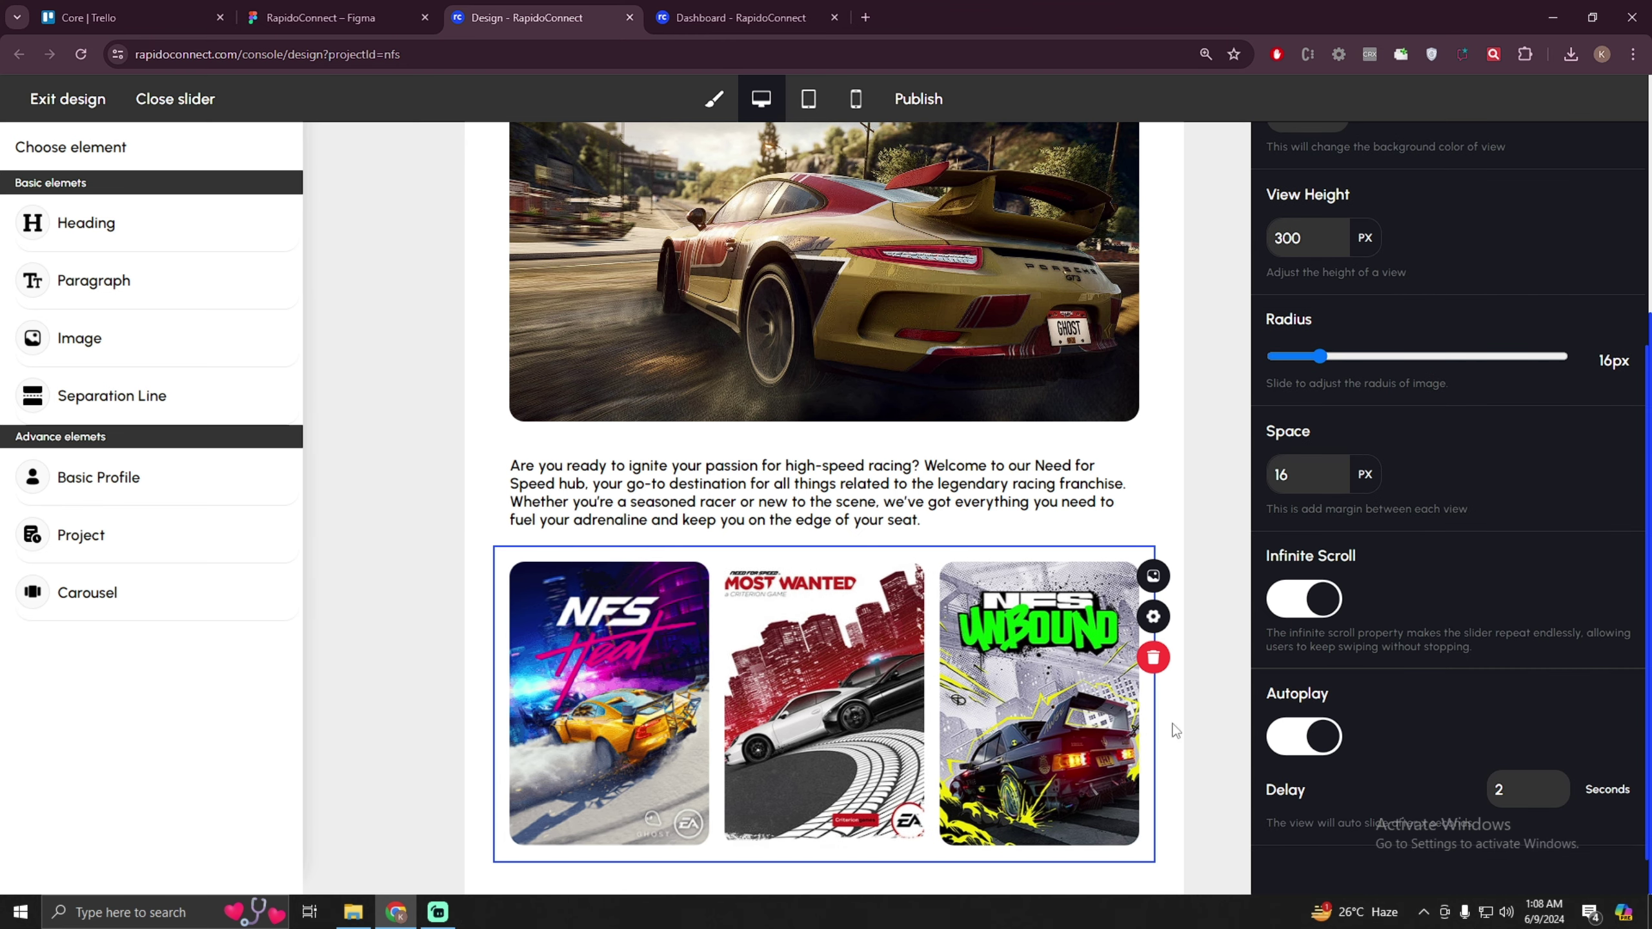
pyautogui.click(1212, 492)
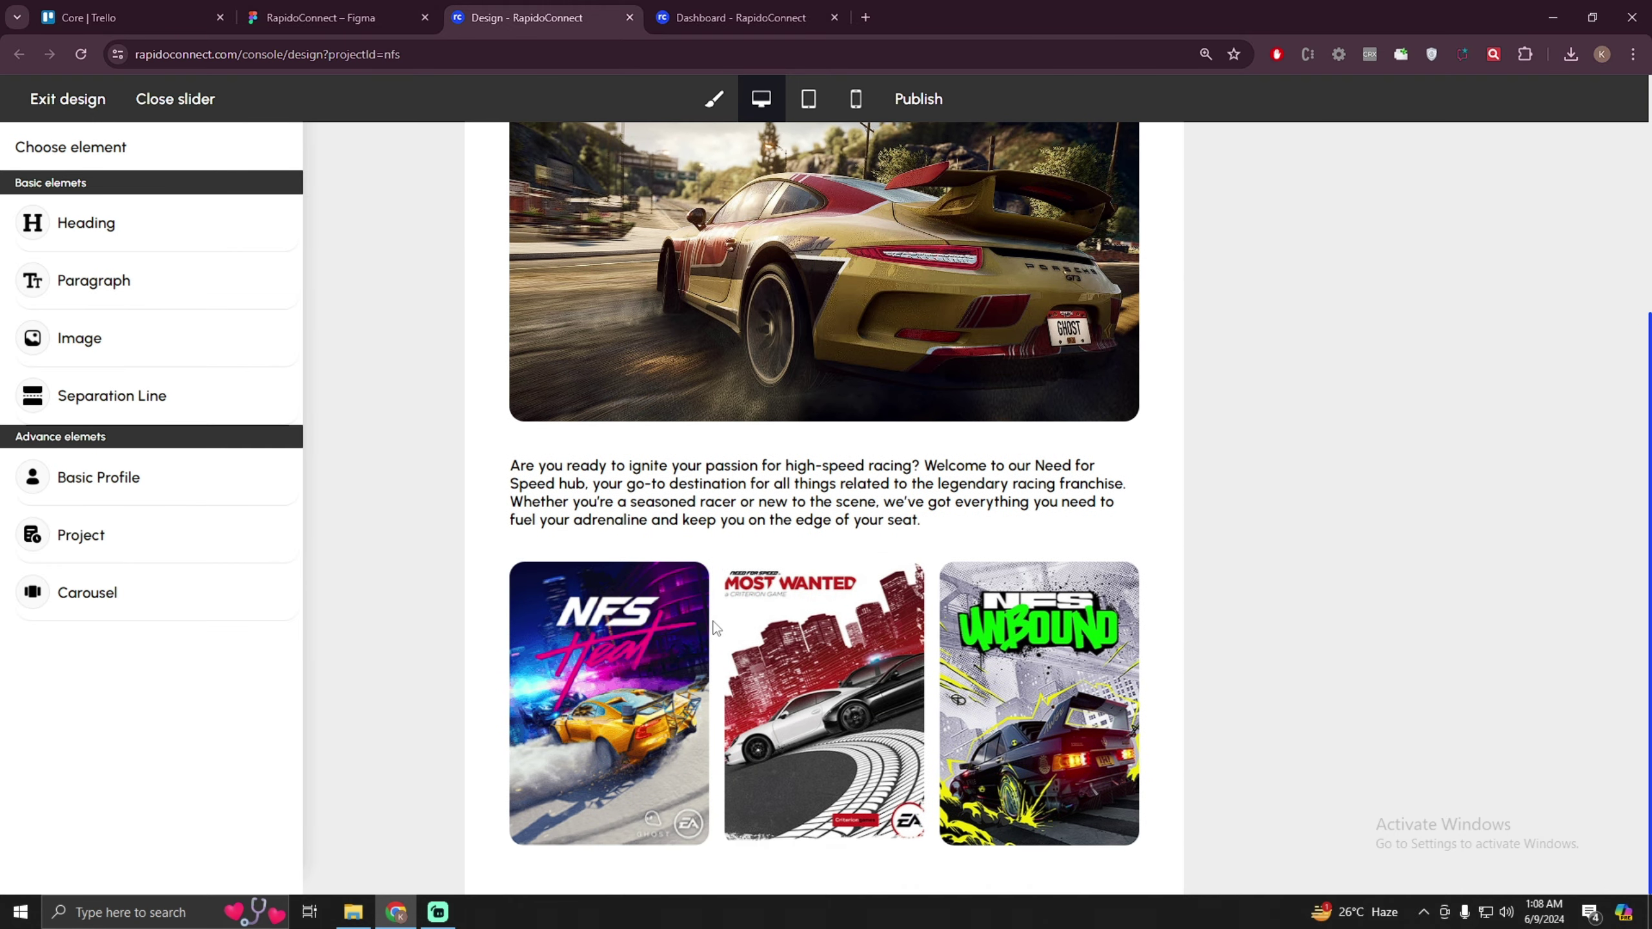
# - Copy the footer wording from the Figma design
pyautogui.click(319, 18)
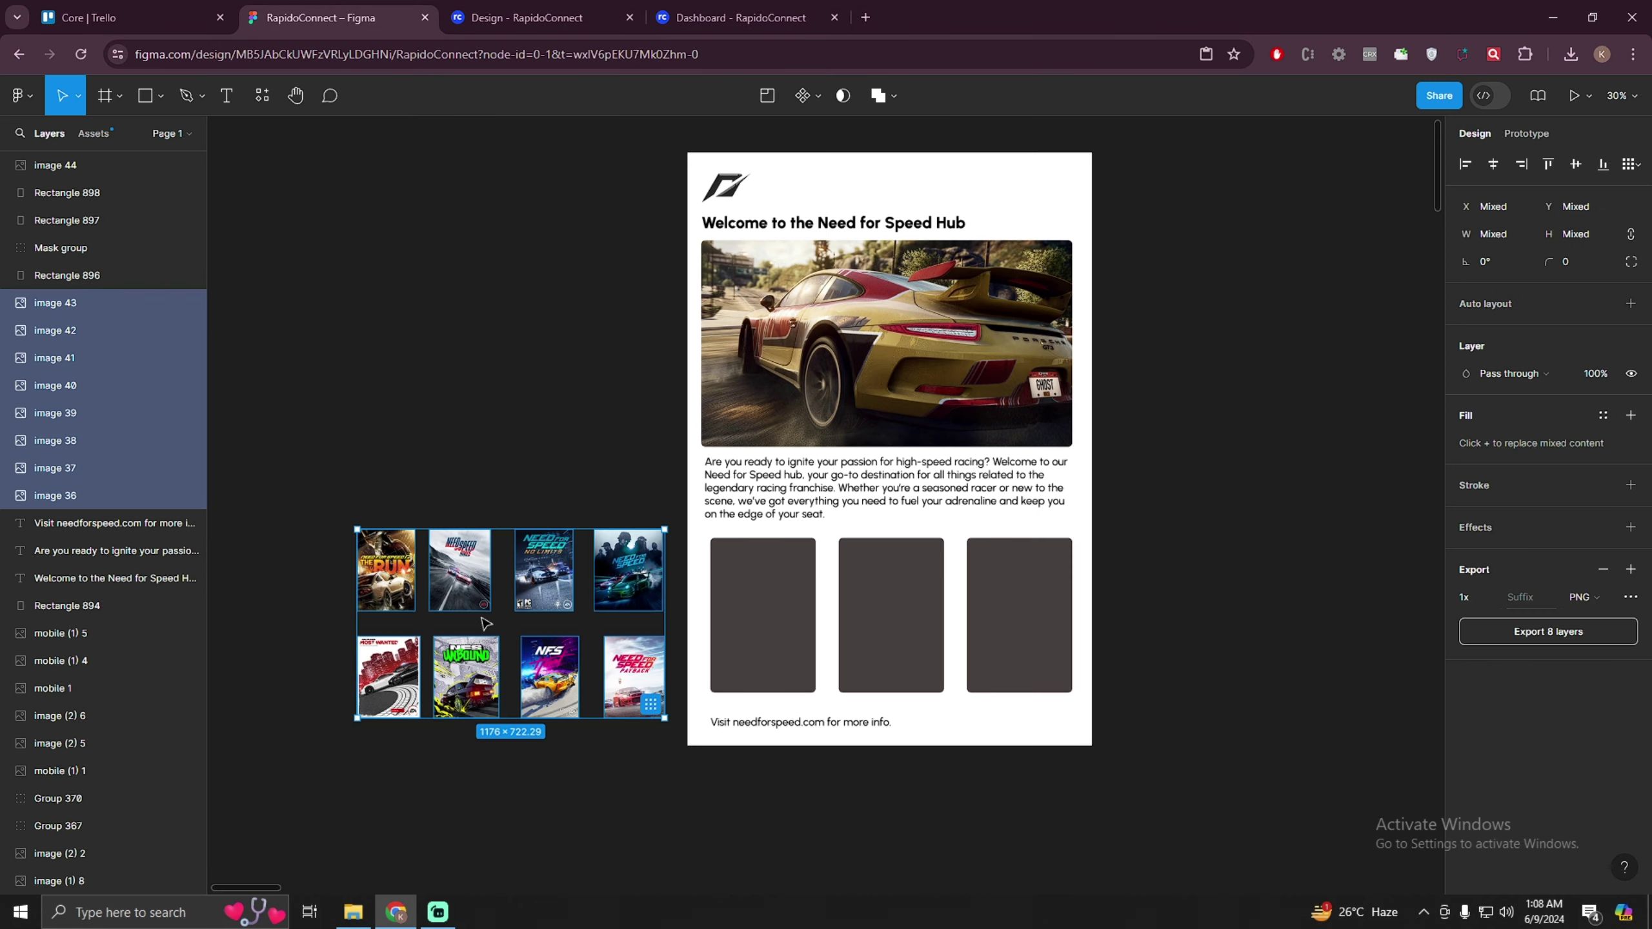
pyautogui.click(749, 726)
pyautogui.doubleClick(749, 719)
pyautogui.hotkey('ctrl', 'c')
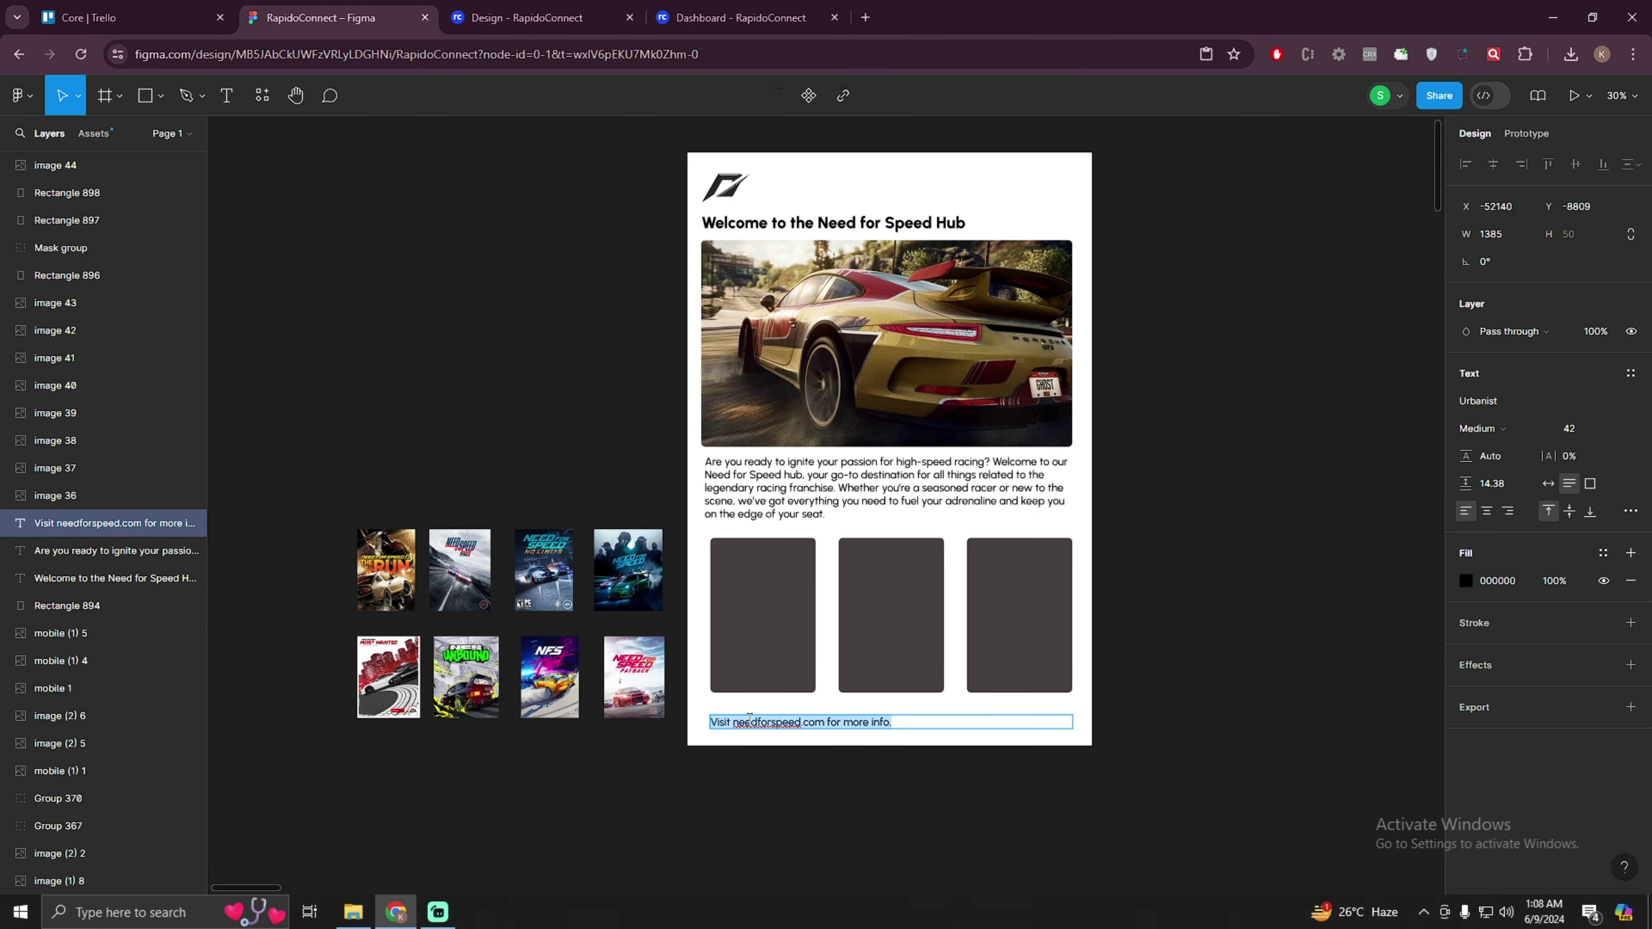
pyautogui.click(506, 20)
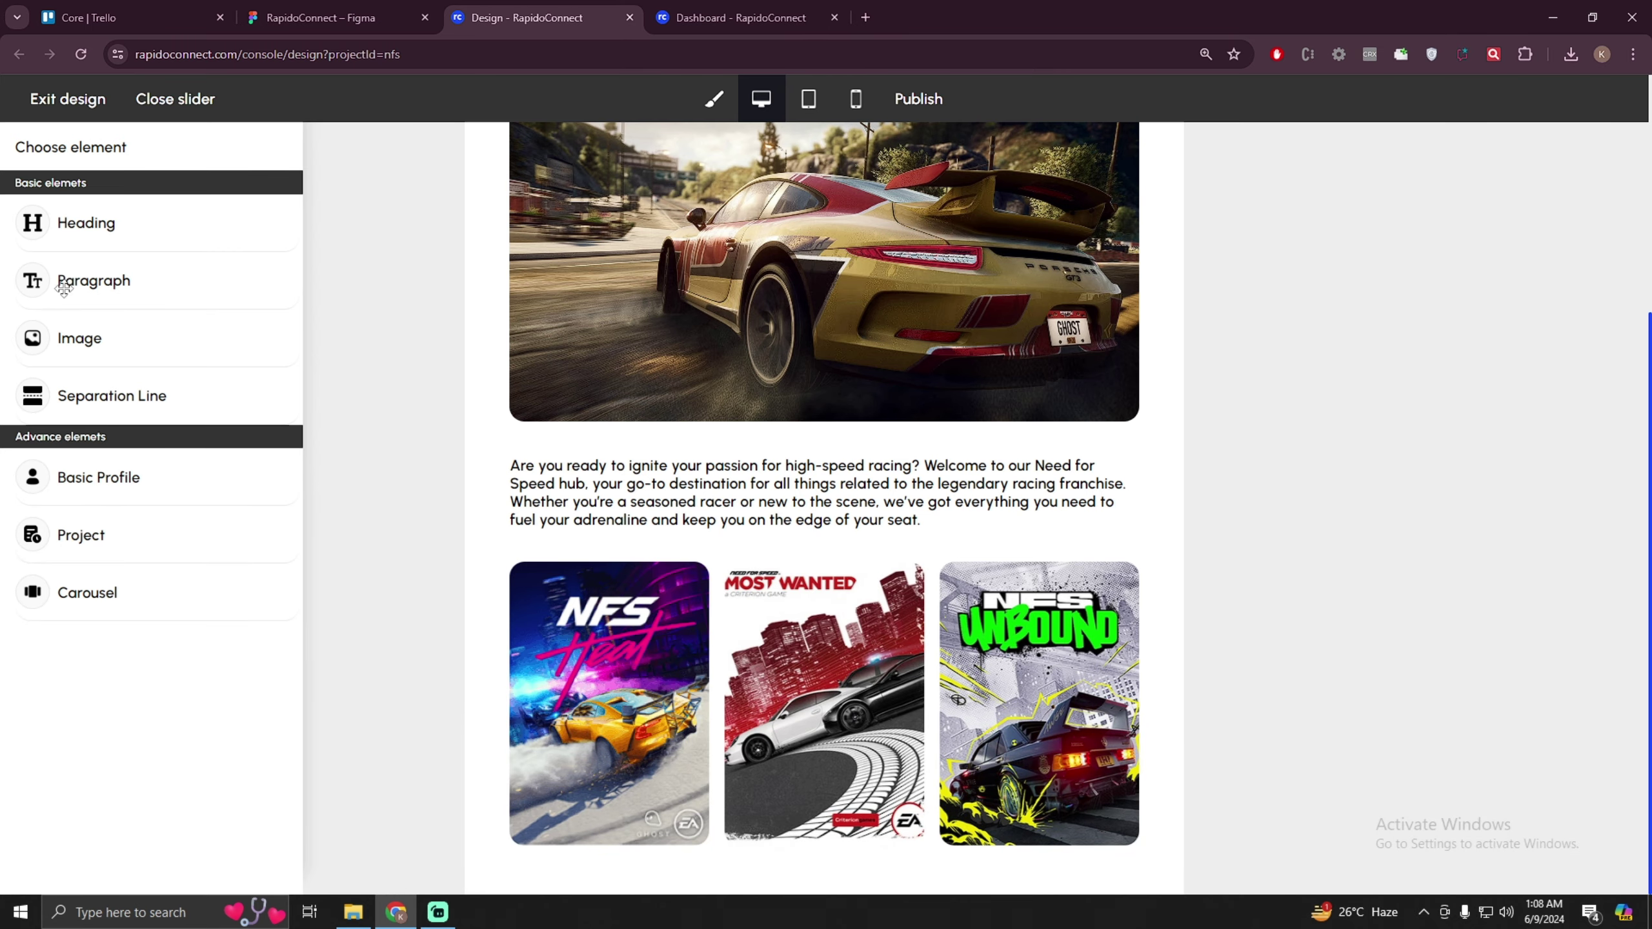
# - Add a paragraph below the carousel, replacing Lorem Ipsum with 'Visit needforspeed.com for more info.'
pyautogui.moveTo(74, 266); pyautogui.dragTo(709, 565)
pyautogui.click(712, 784)
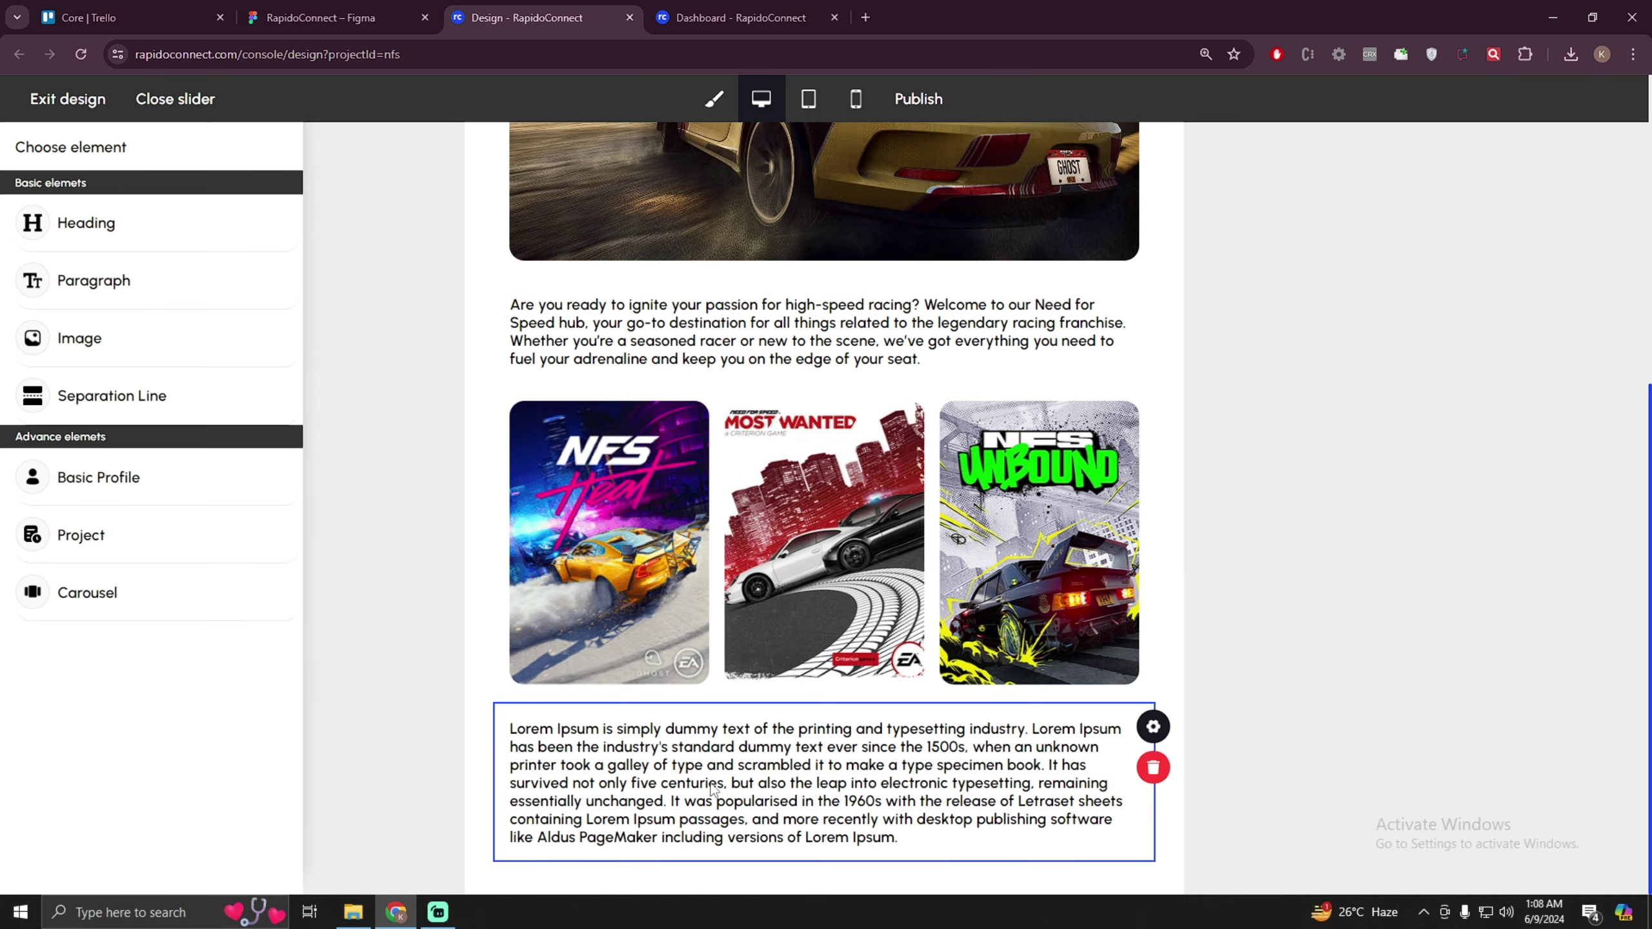
pyautogui.click(1151, 727)
pyautogui.click(1428, 254)
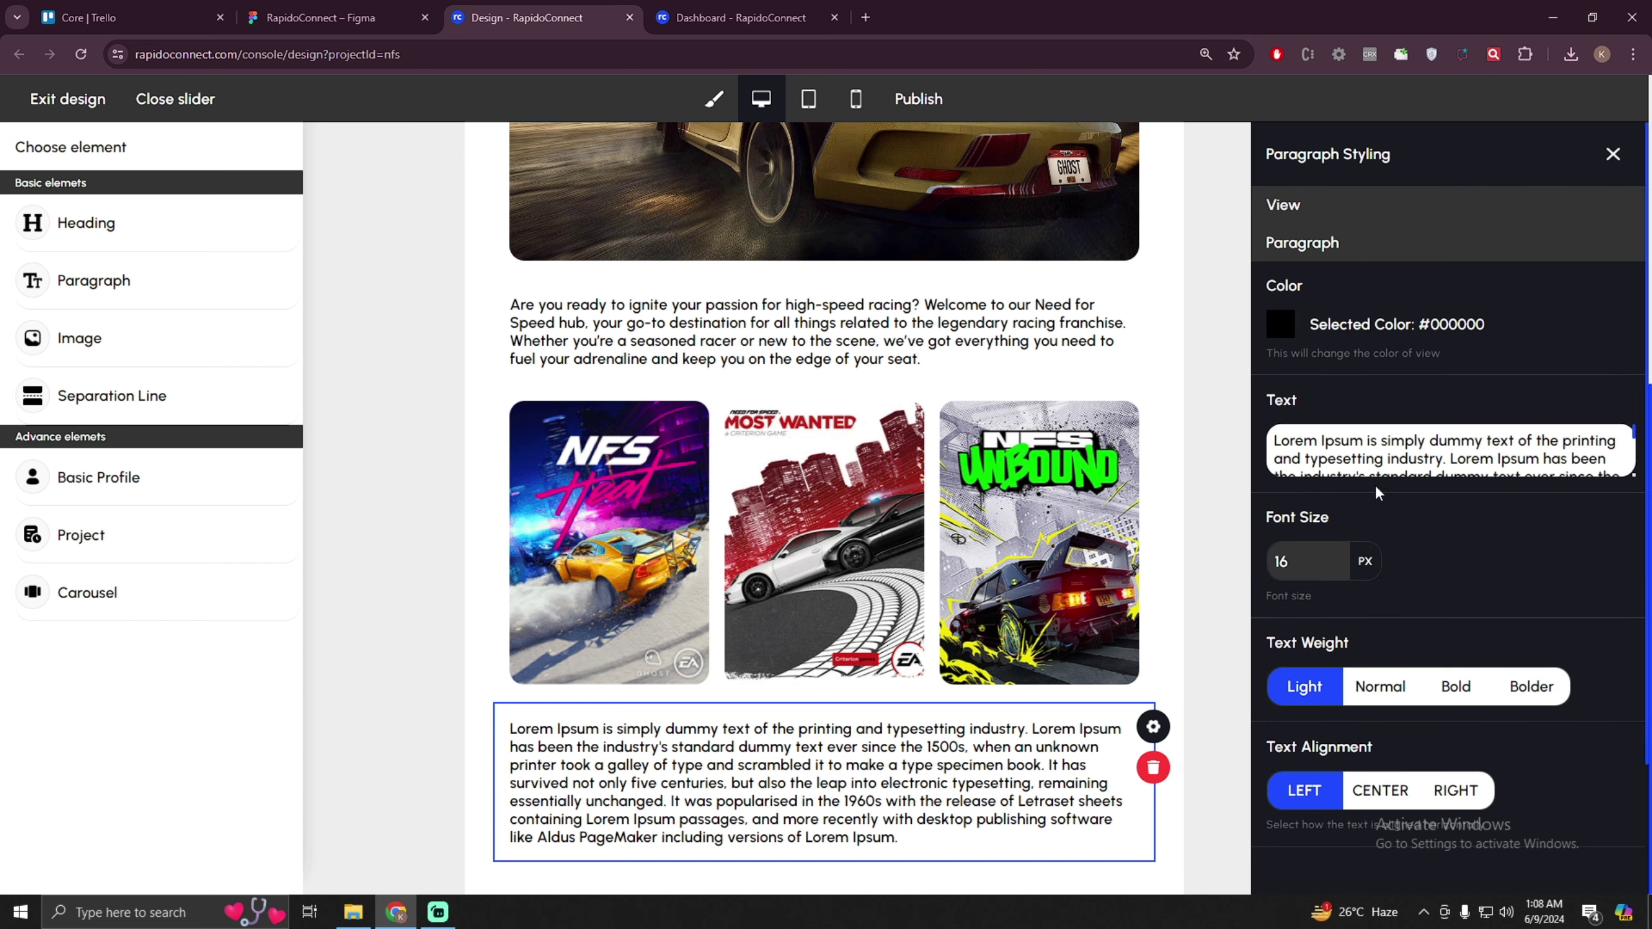
pyautogui.tripleClick(1399, 446)
pyautogui.hotkey('ctrl', 'v')
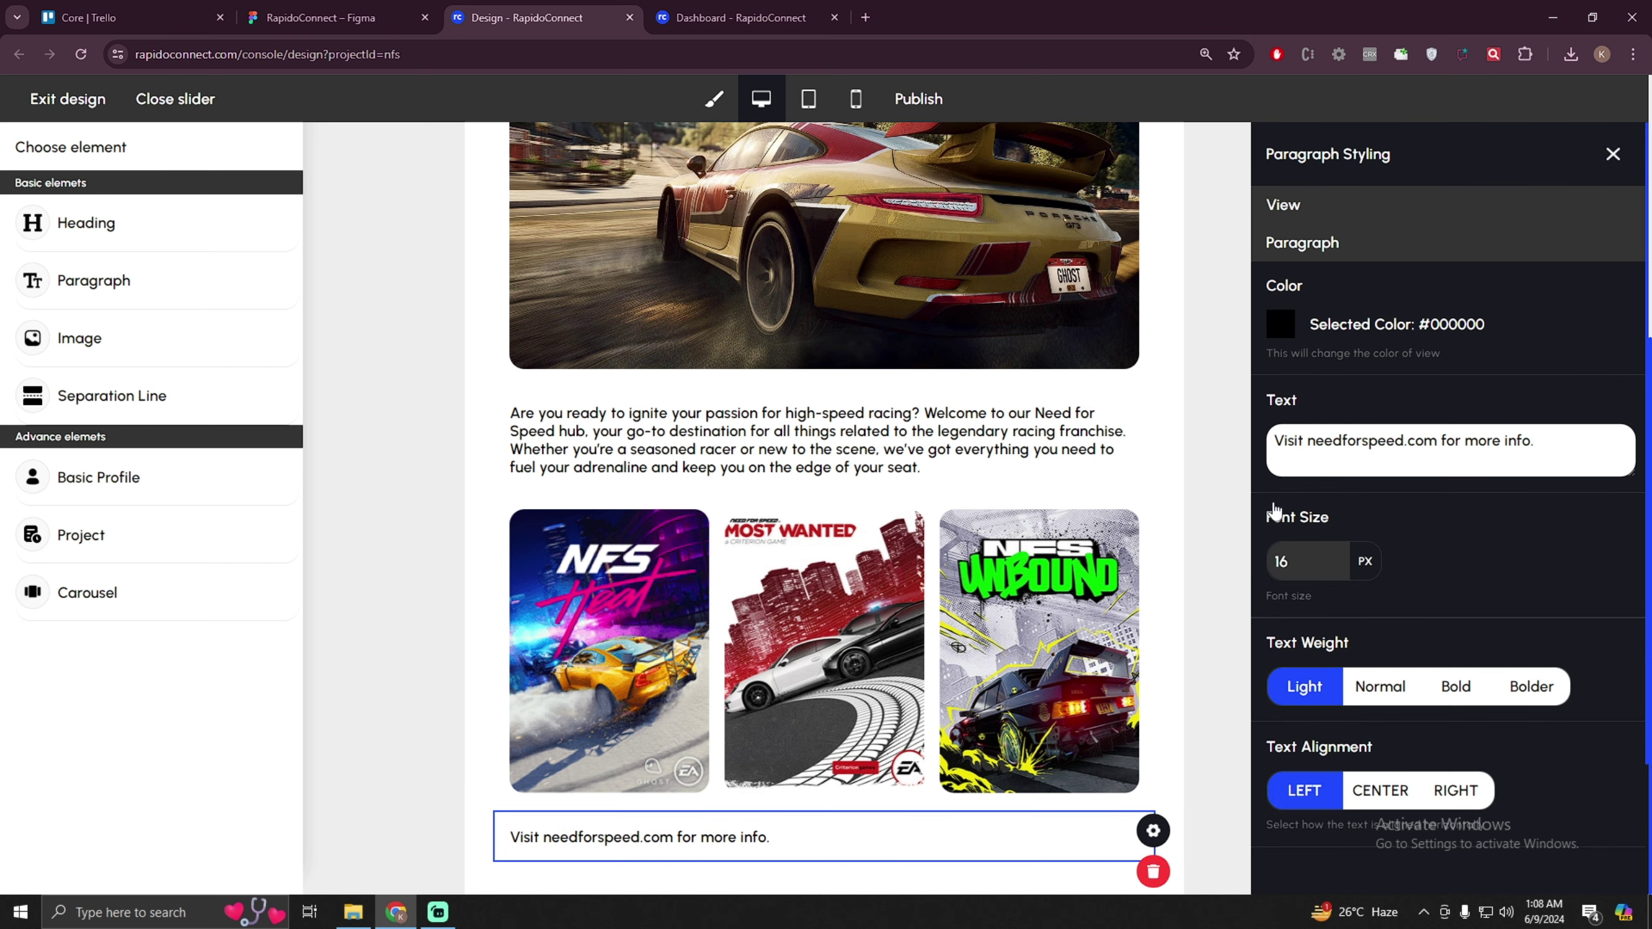
pyautogui.click(1221, 639)
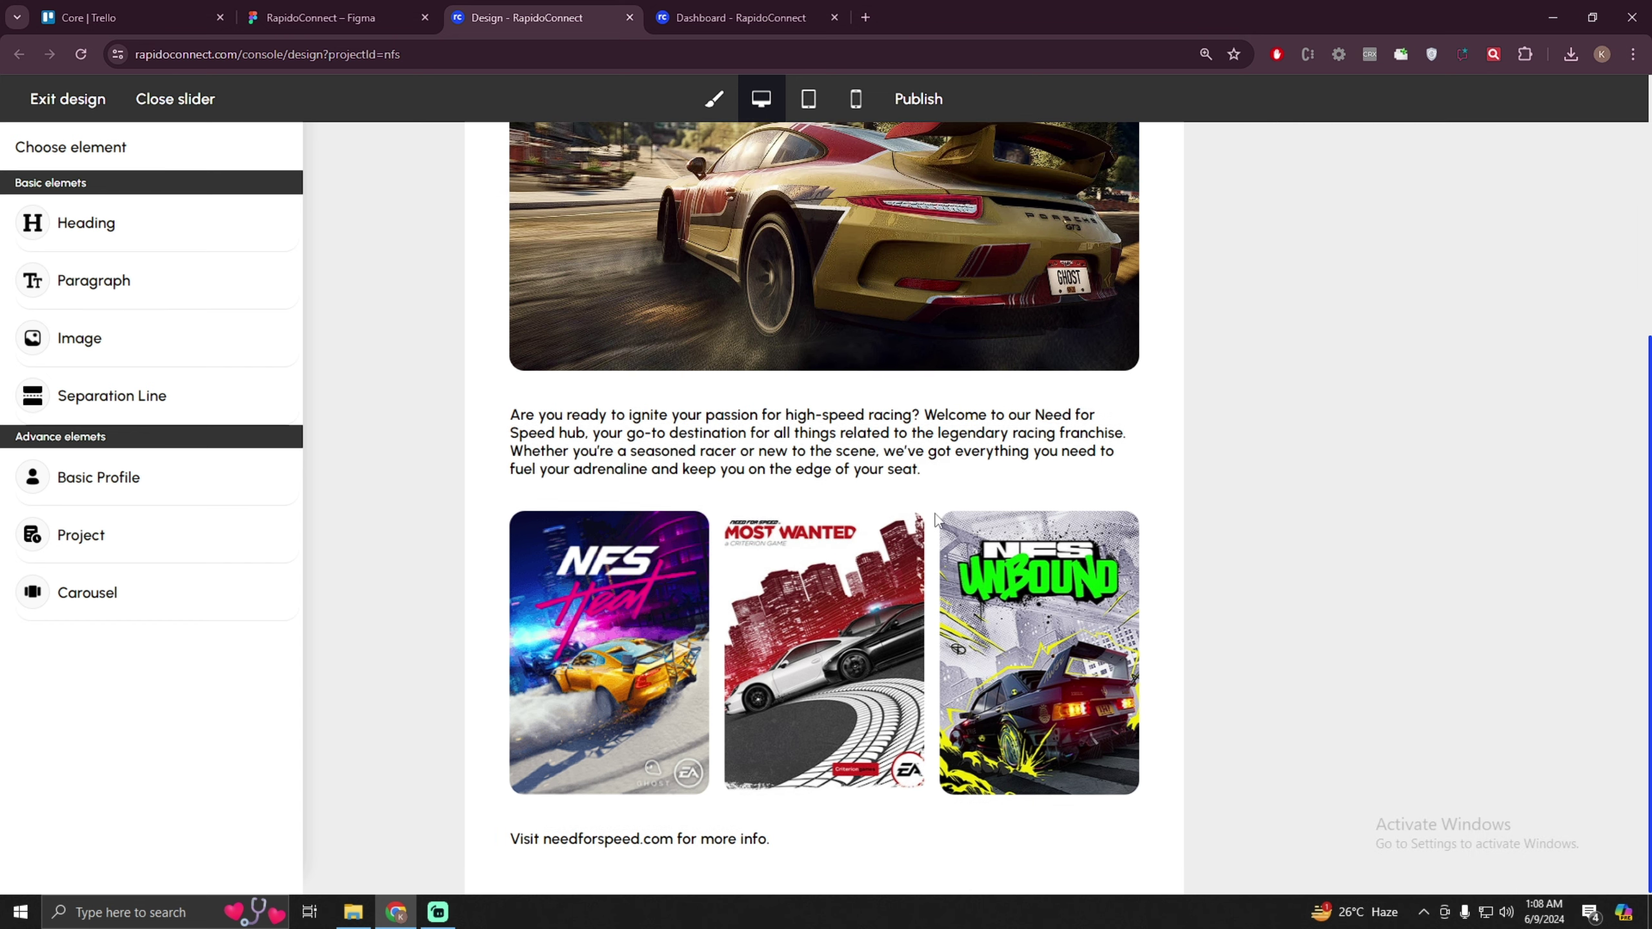
pyautogui.scroll(6, 934, 519)
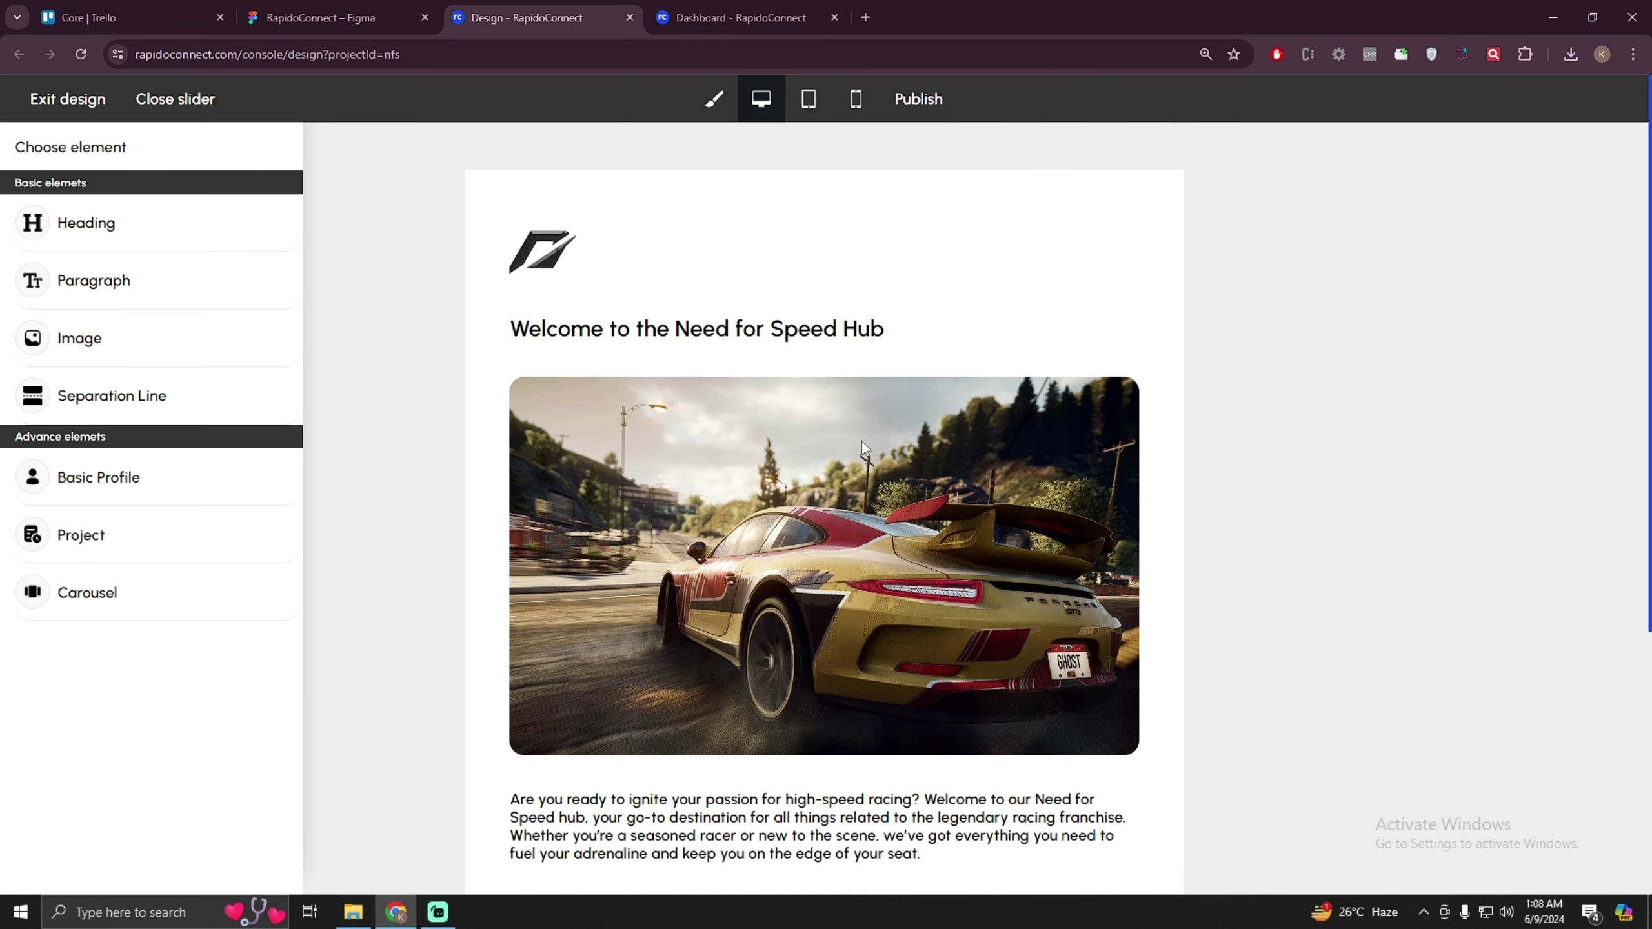
# - Select the logo block and bring up its View styling settings
pyautogui.moveTo(612, 263)
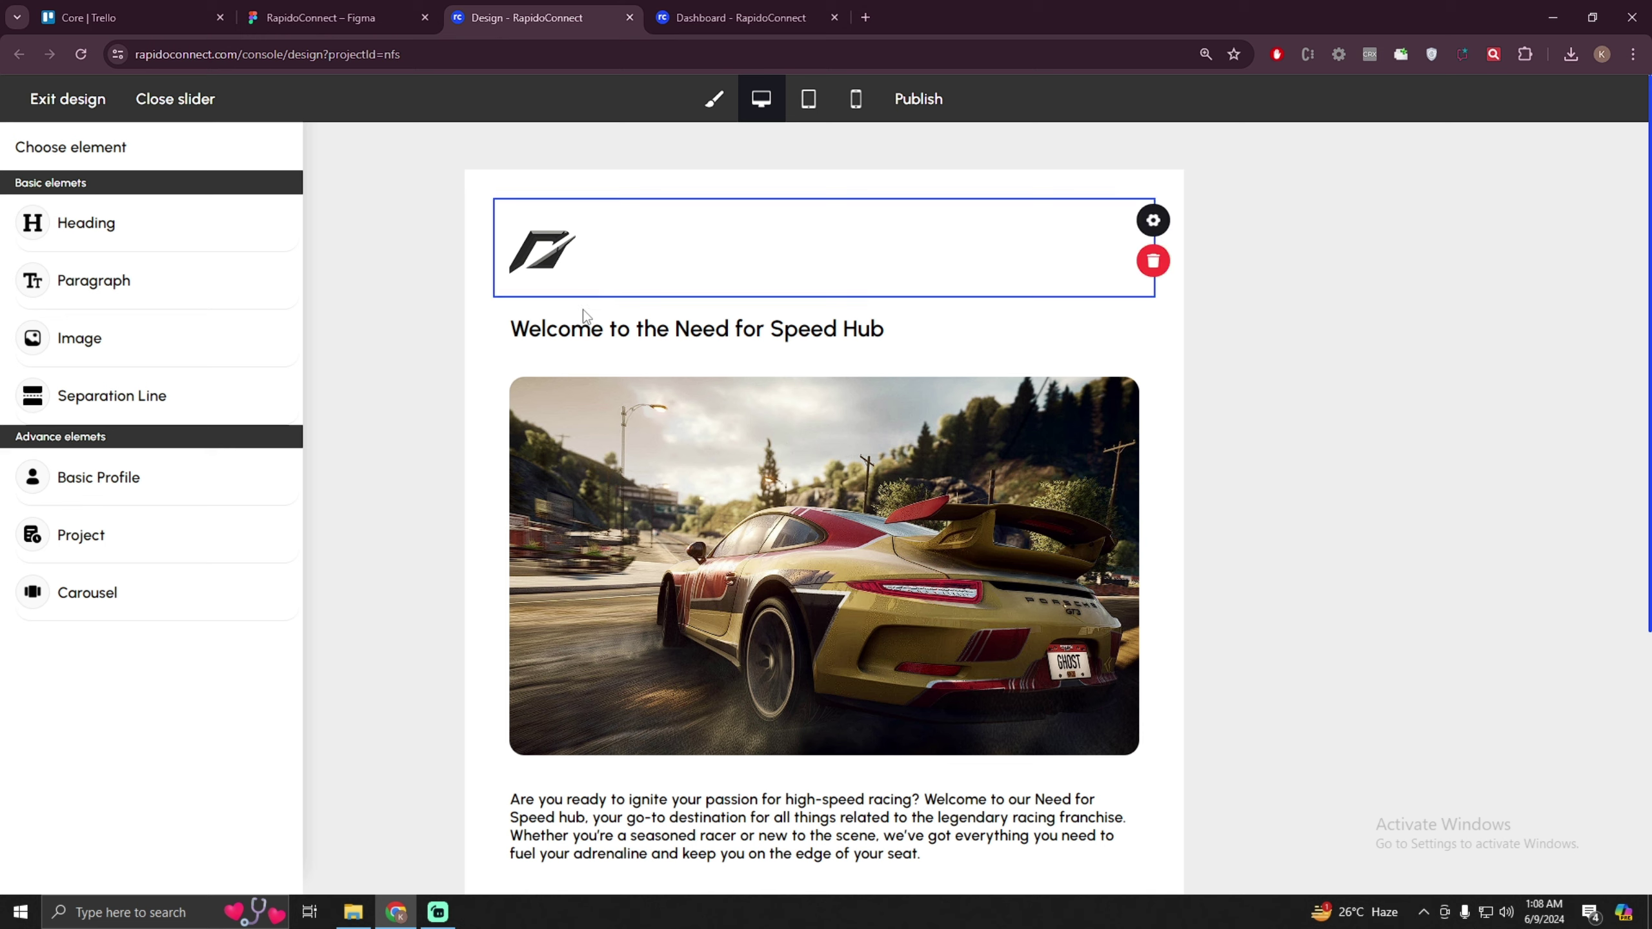
pyautogui.click(567, 333)
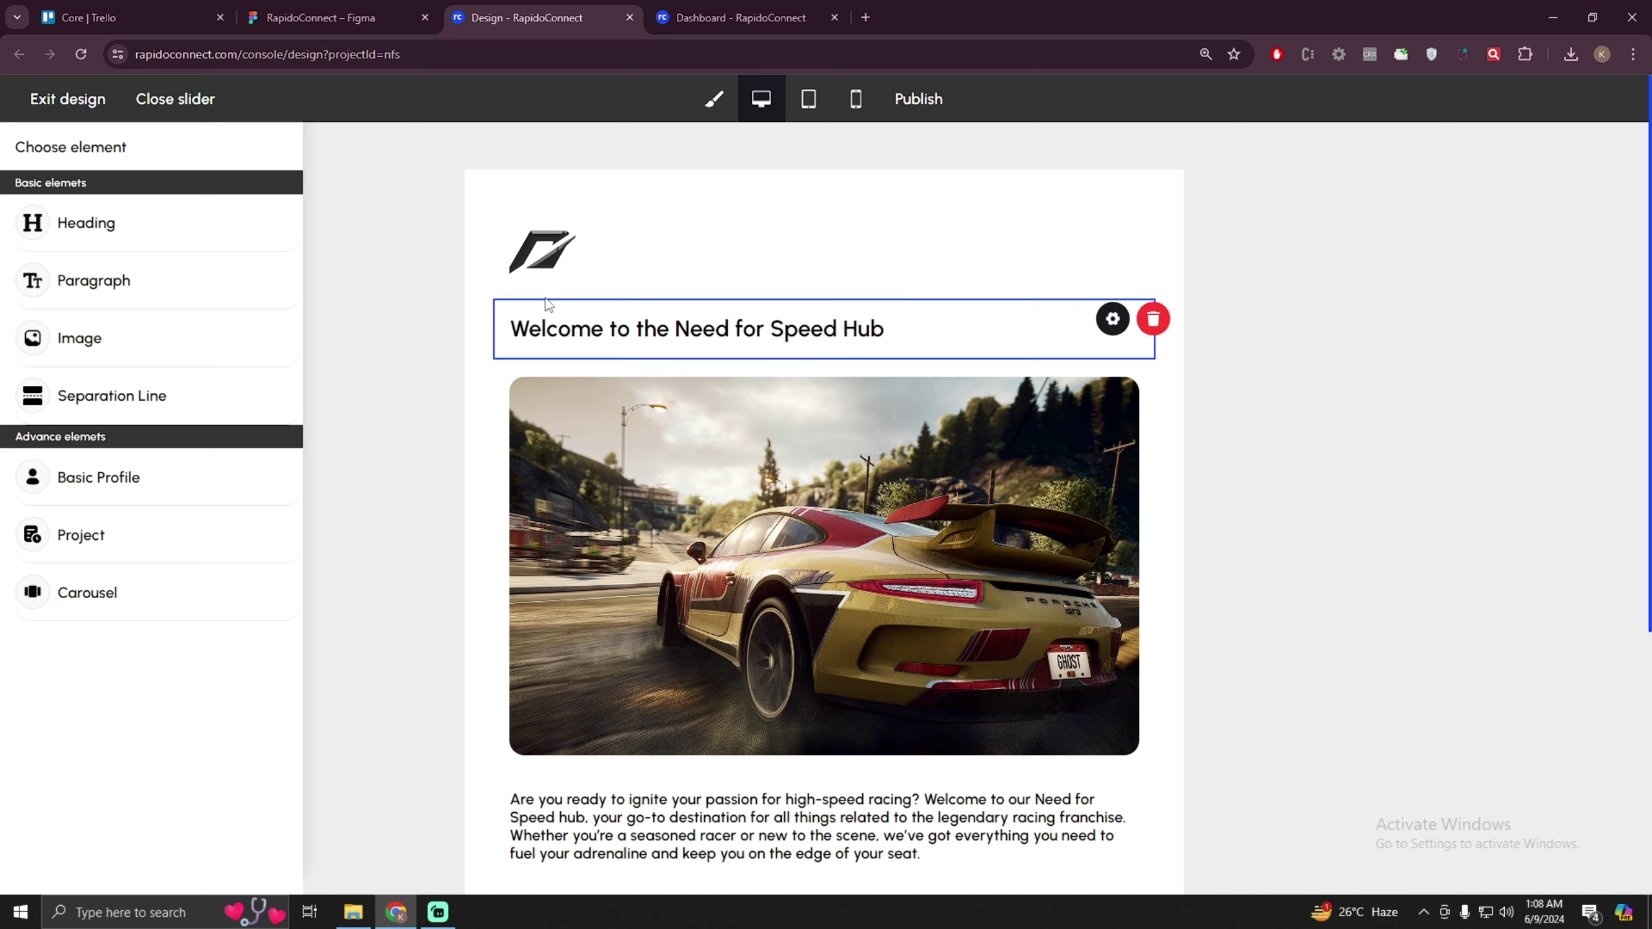
pyautogui.click(658, 267)
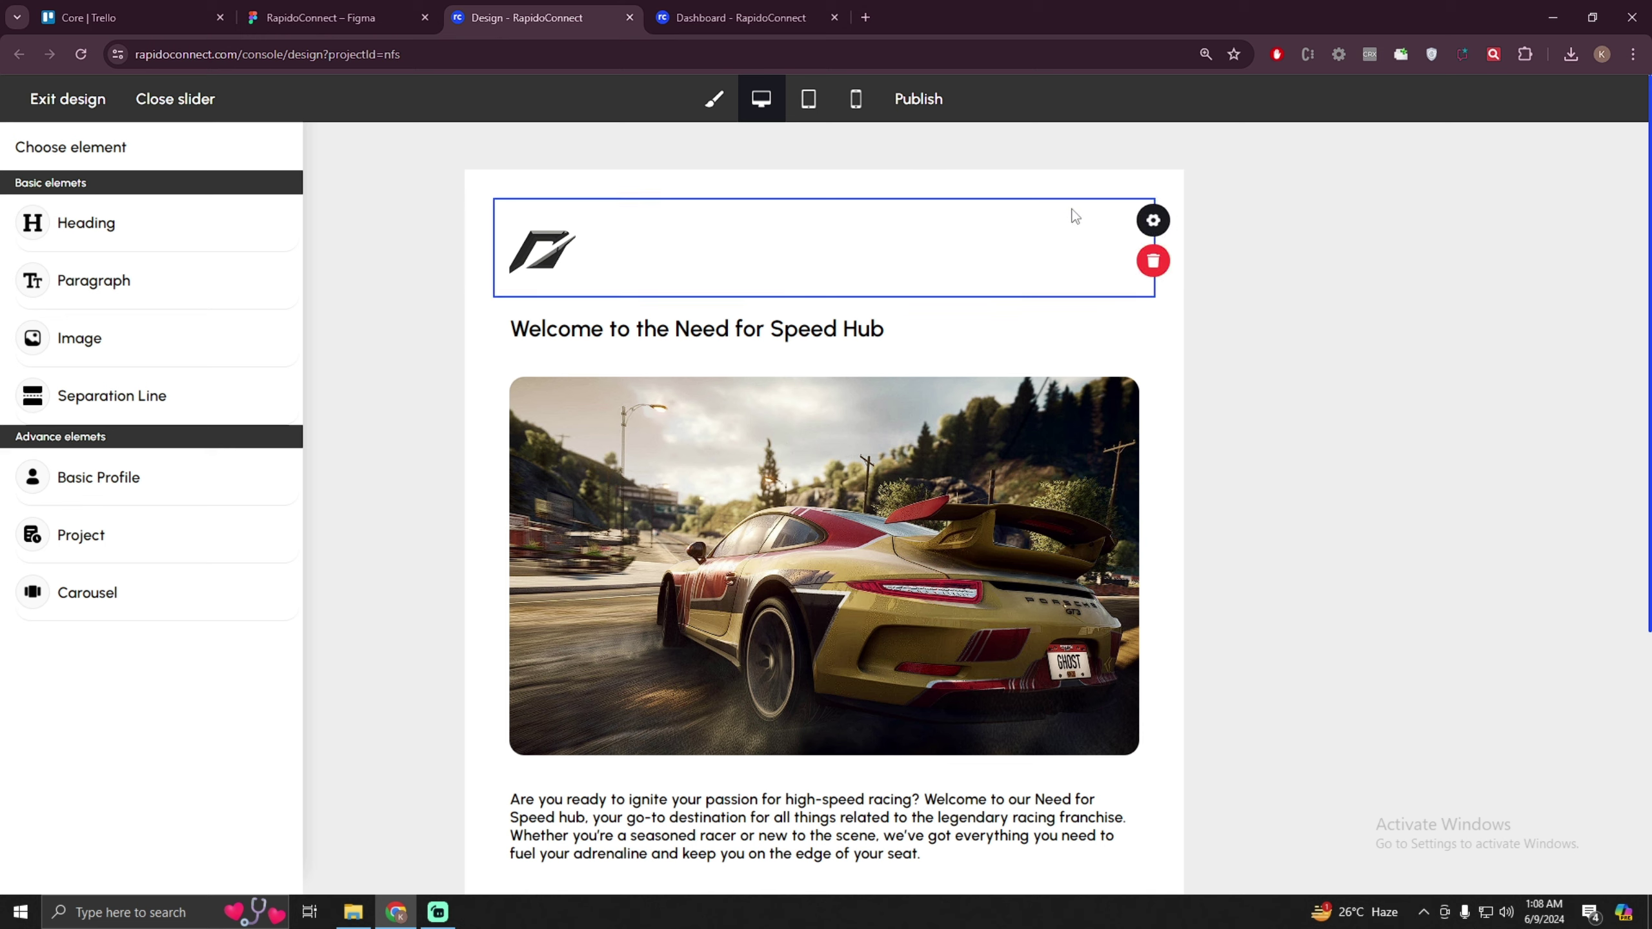
pyautogui.click(1153, 222)
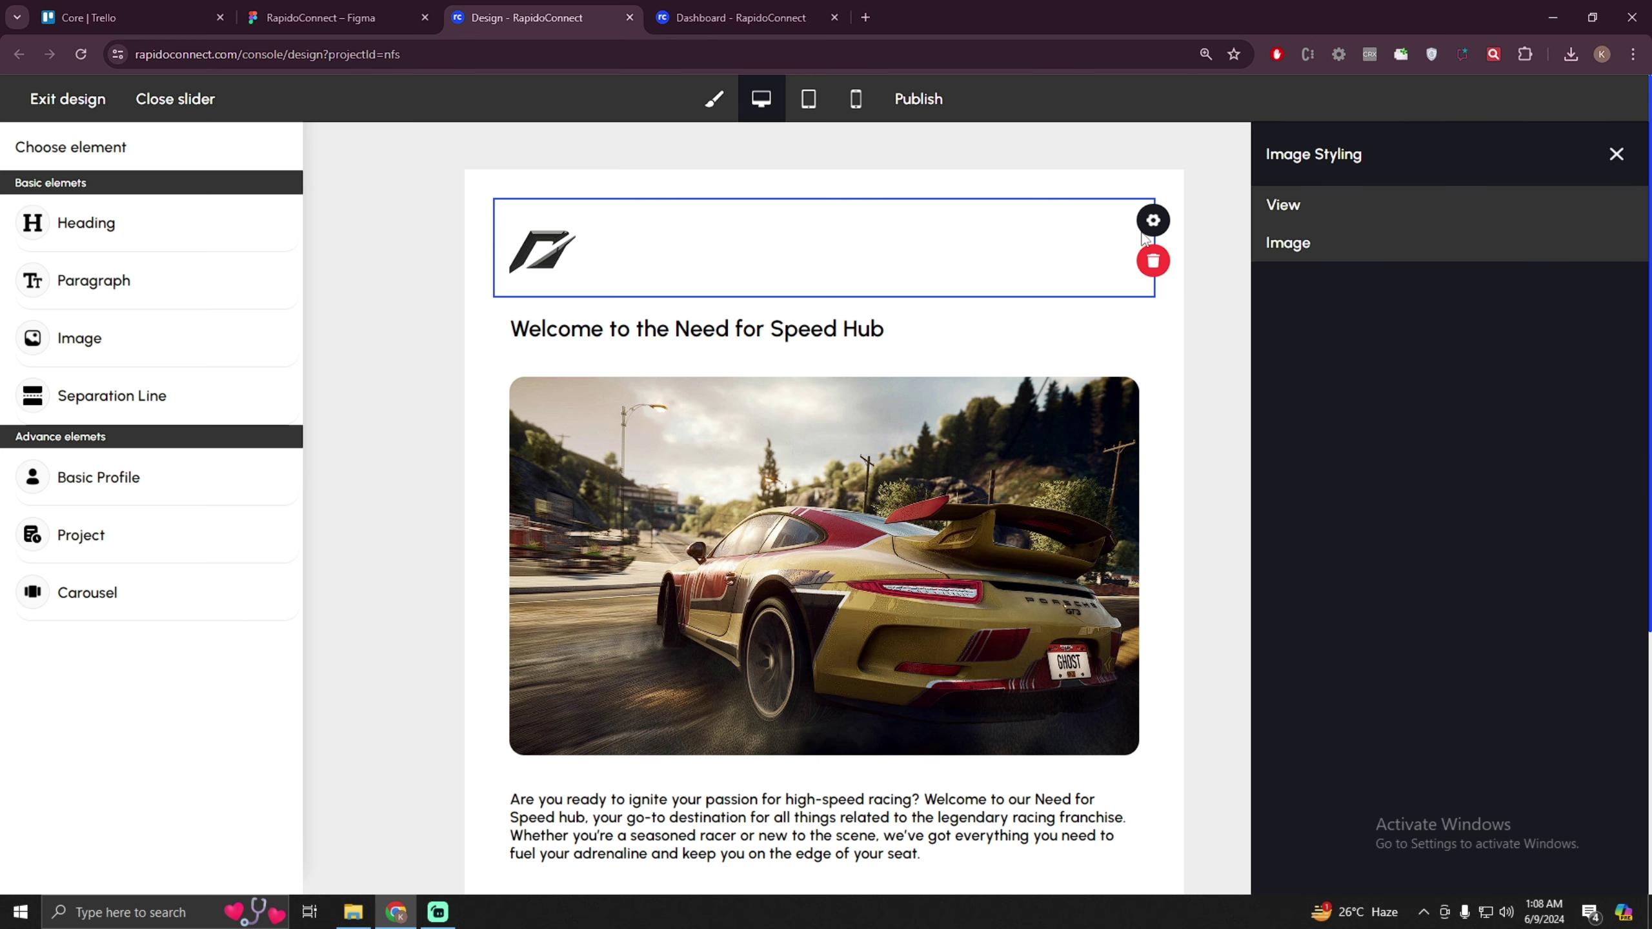
pyautogui.click(1293, 210)
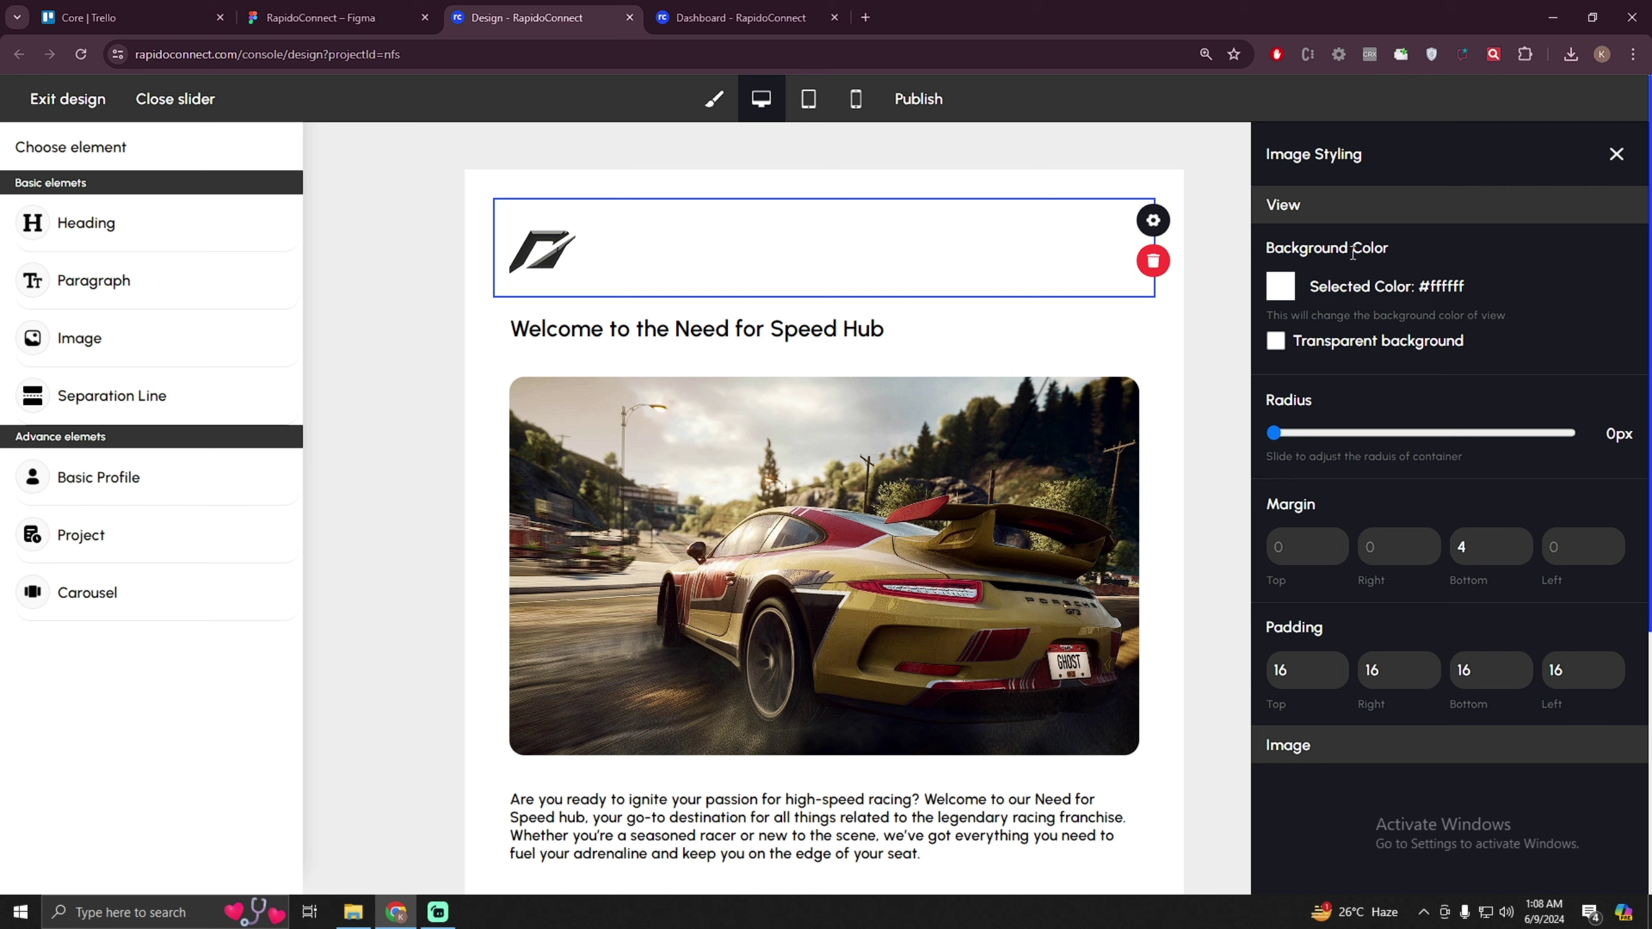
# - Give the logo block a #ffffff background, 0 radius and 0 bottom padding
pyautogui.click(1281, 290)
pyautogui.moveTo(1269, 379); pyautogui.dragTo(1390, 339)
pyautogui.click(1511, 434)
pyautogui.moveTo(1512, 436); pyautogui.dragTo(1203, 443)
pyautogui.click(1287, 294)
pyautogui.moveTo(1316, 362); pyautogui.dragTo(1233, 274)
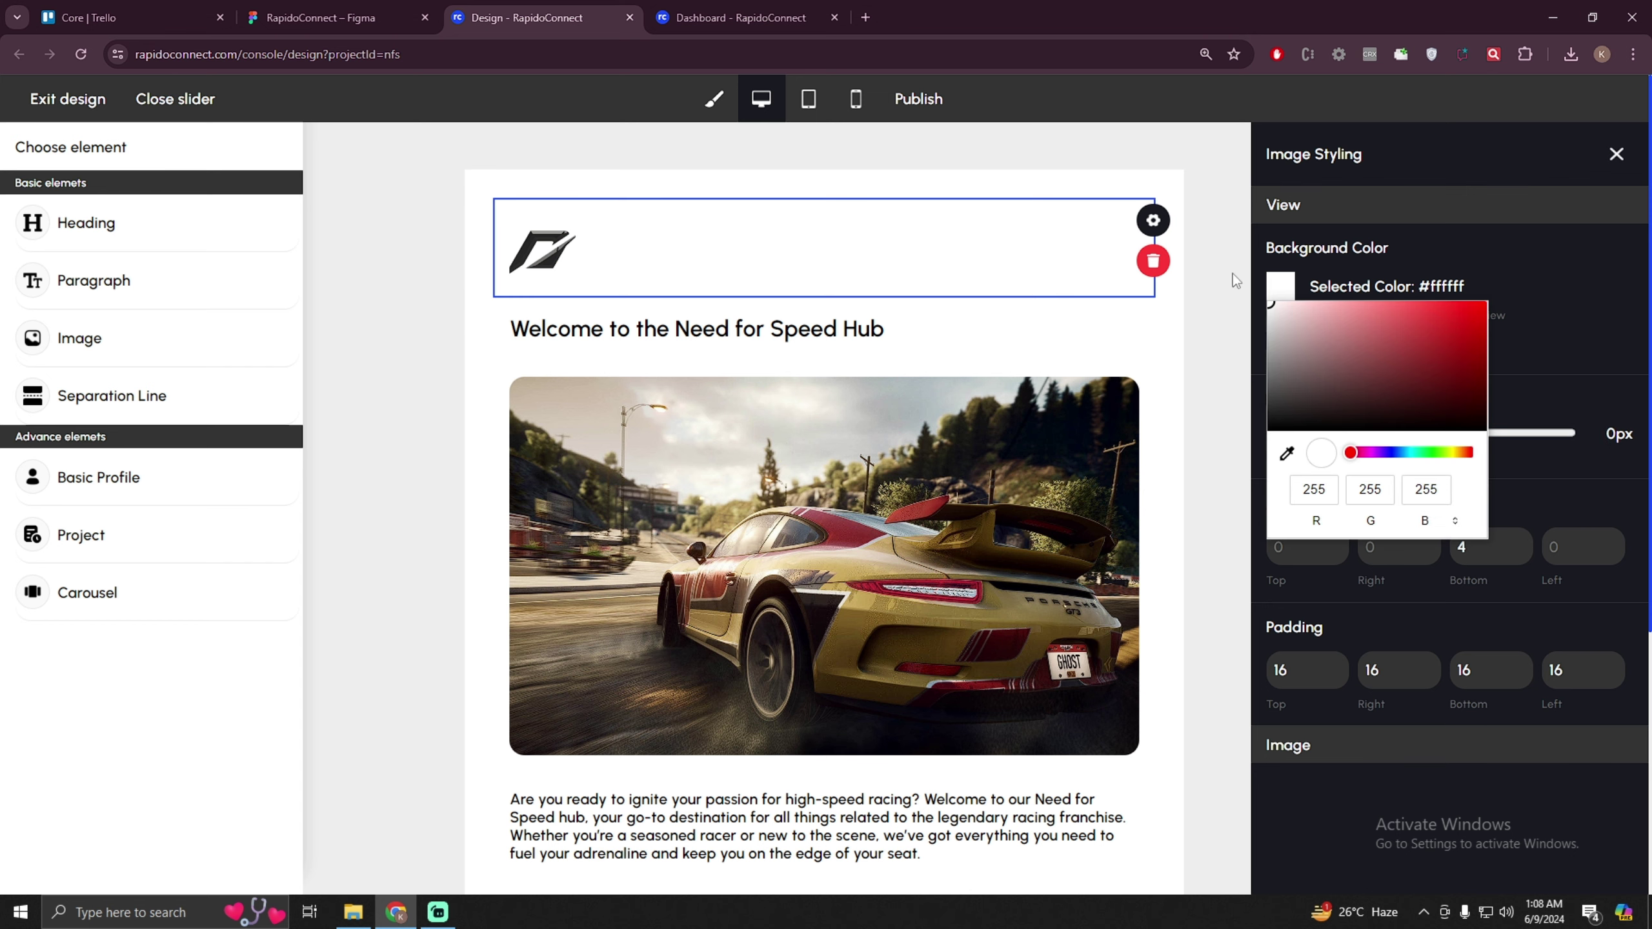
pyautogui.doubleClick(1457, 287)
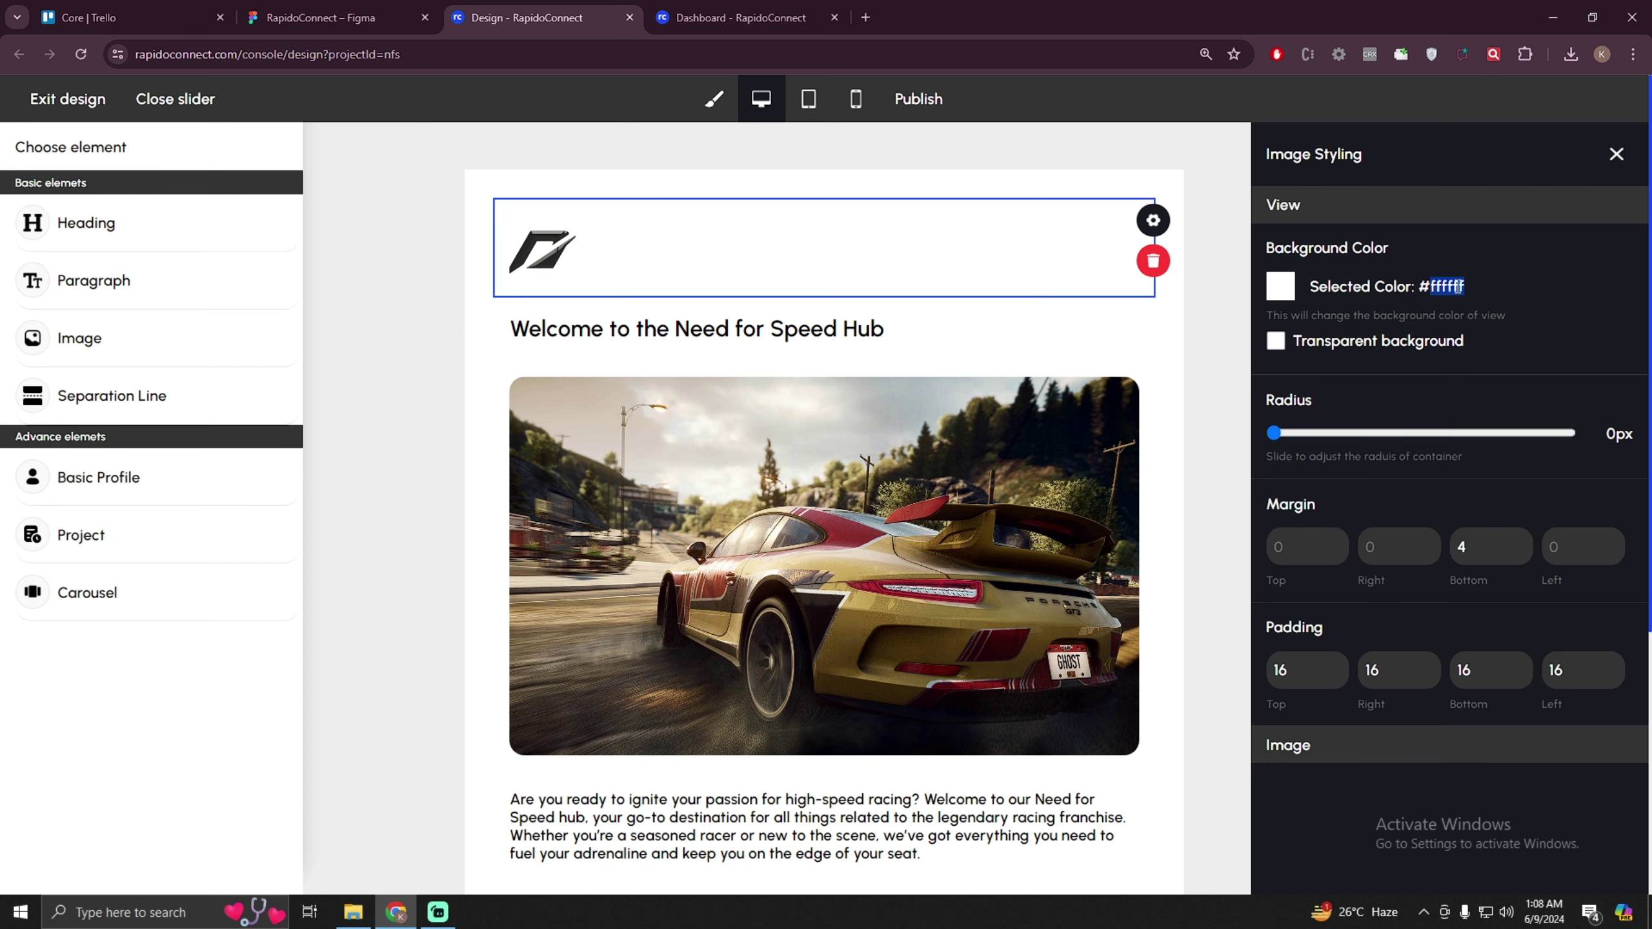
pyautogui.click(1309, 673)
pyautogui.write('0')
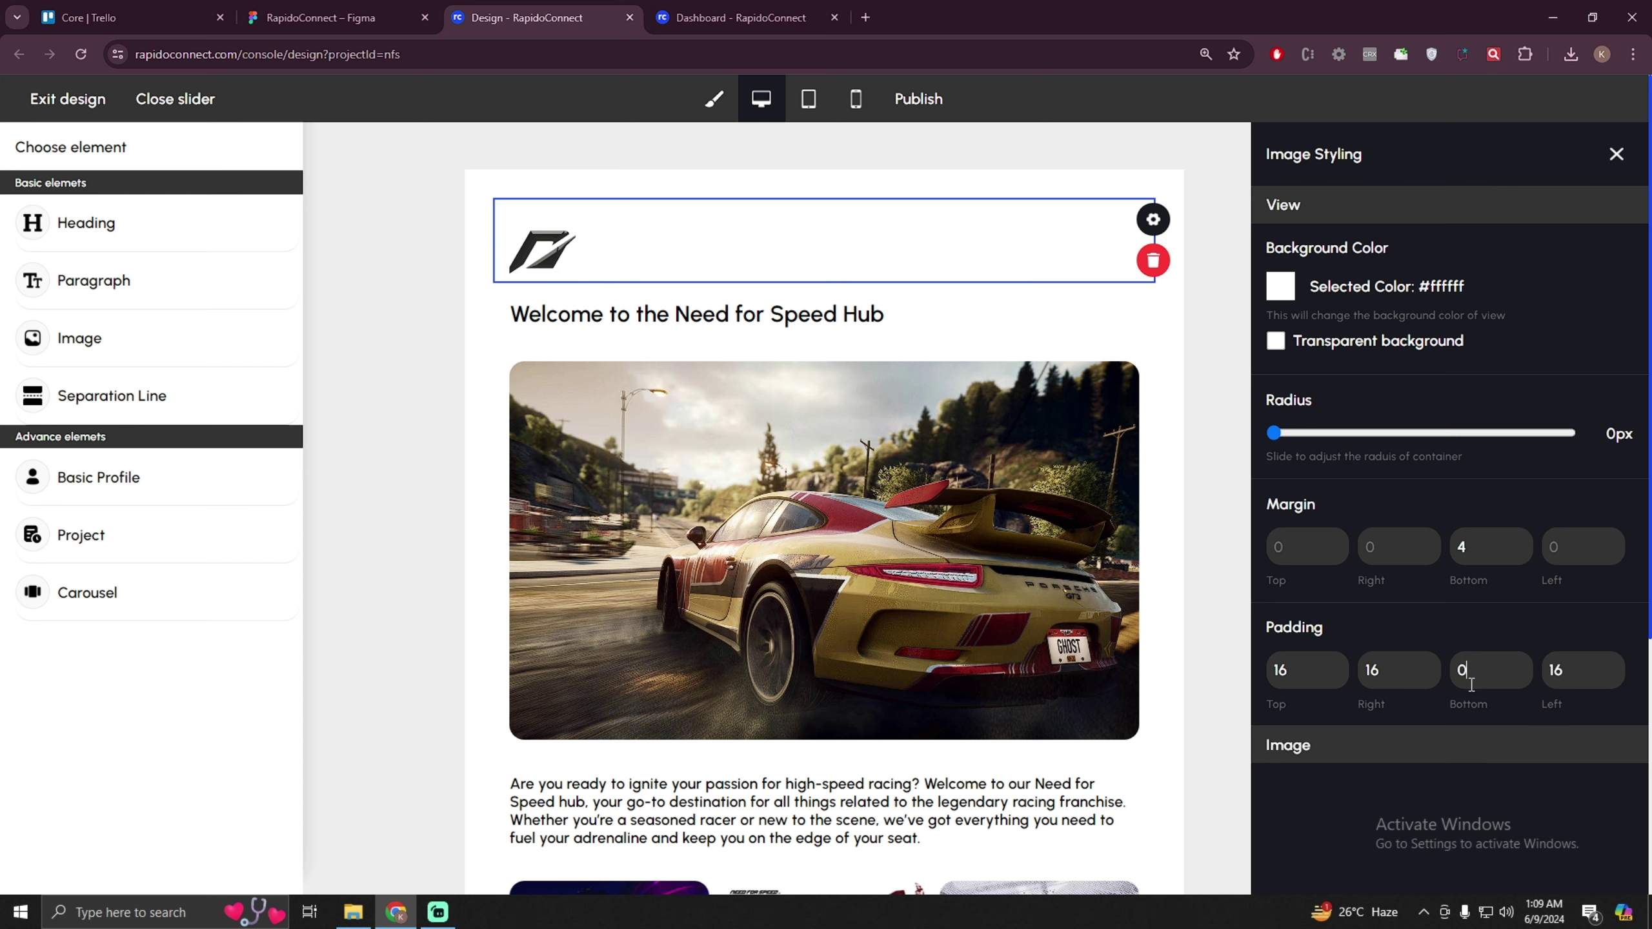
# - Select the heading and enter 80 as a padding value in its View settings
pyautogui.click(835, 314)
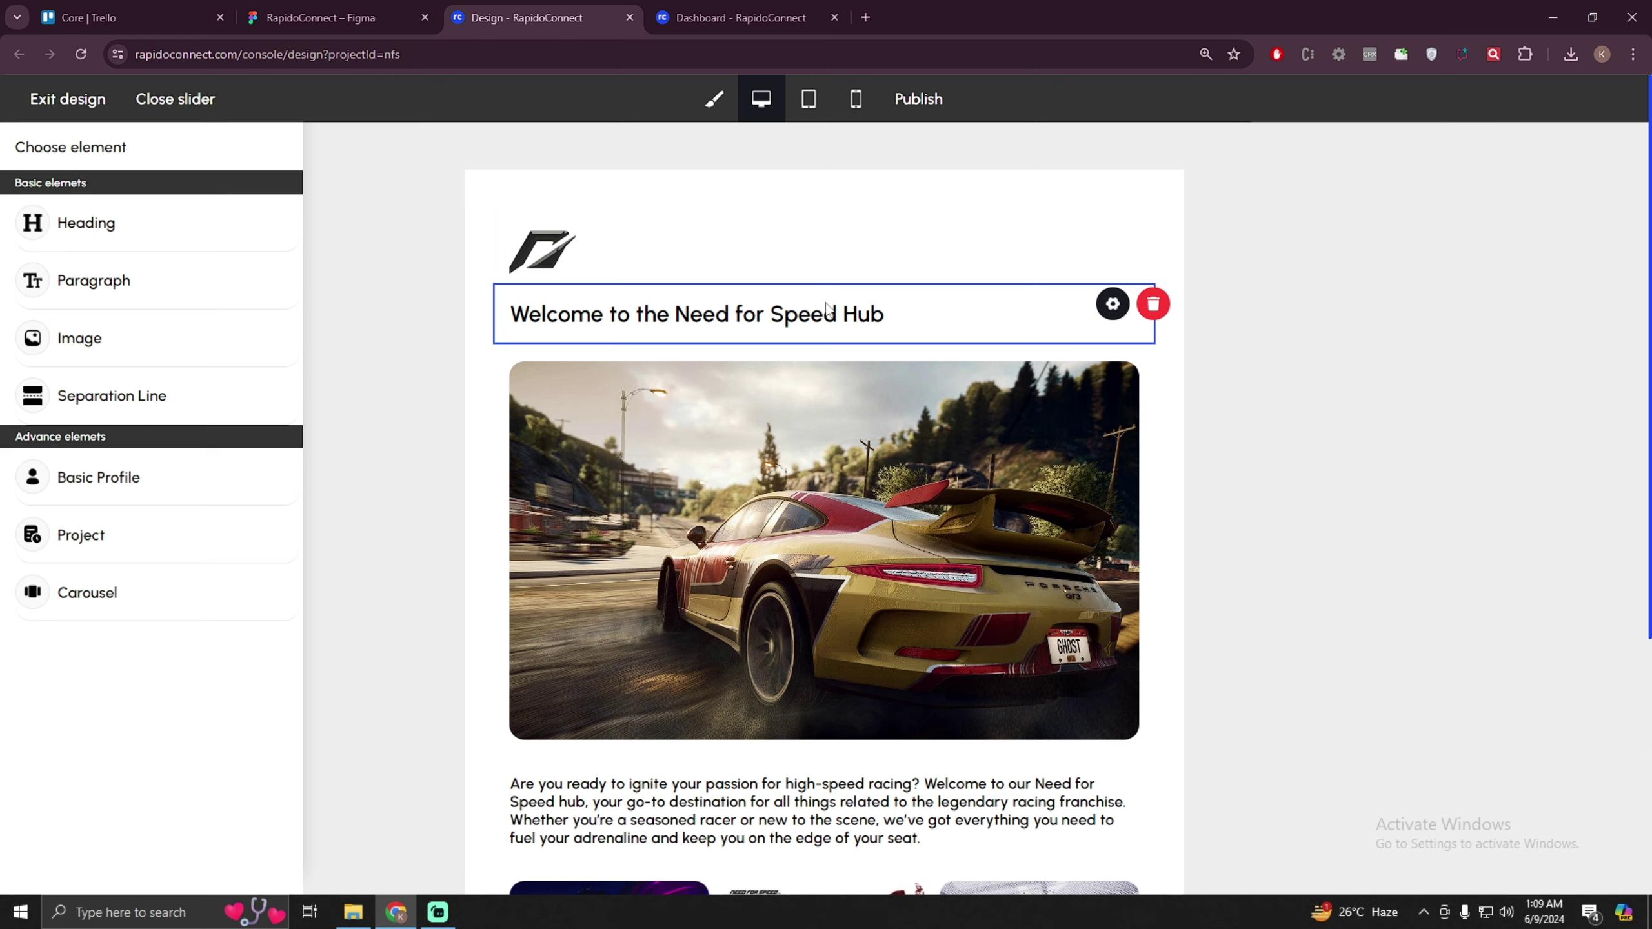
pyautogui.click(1112, 306)
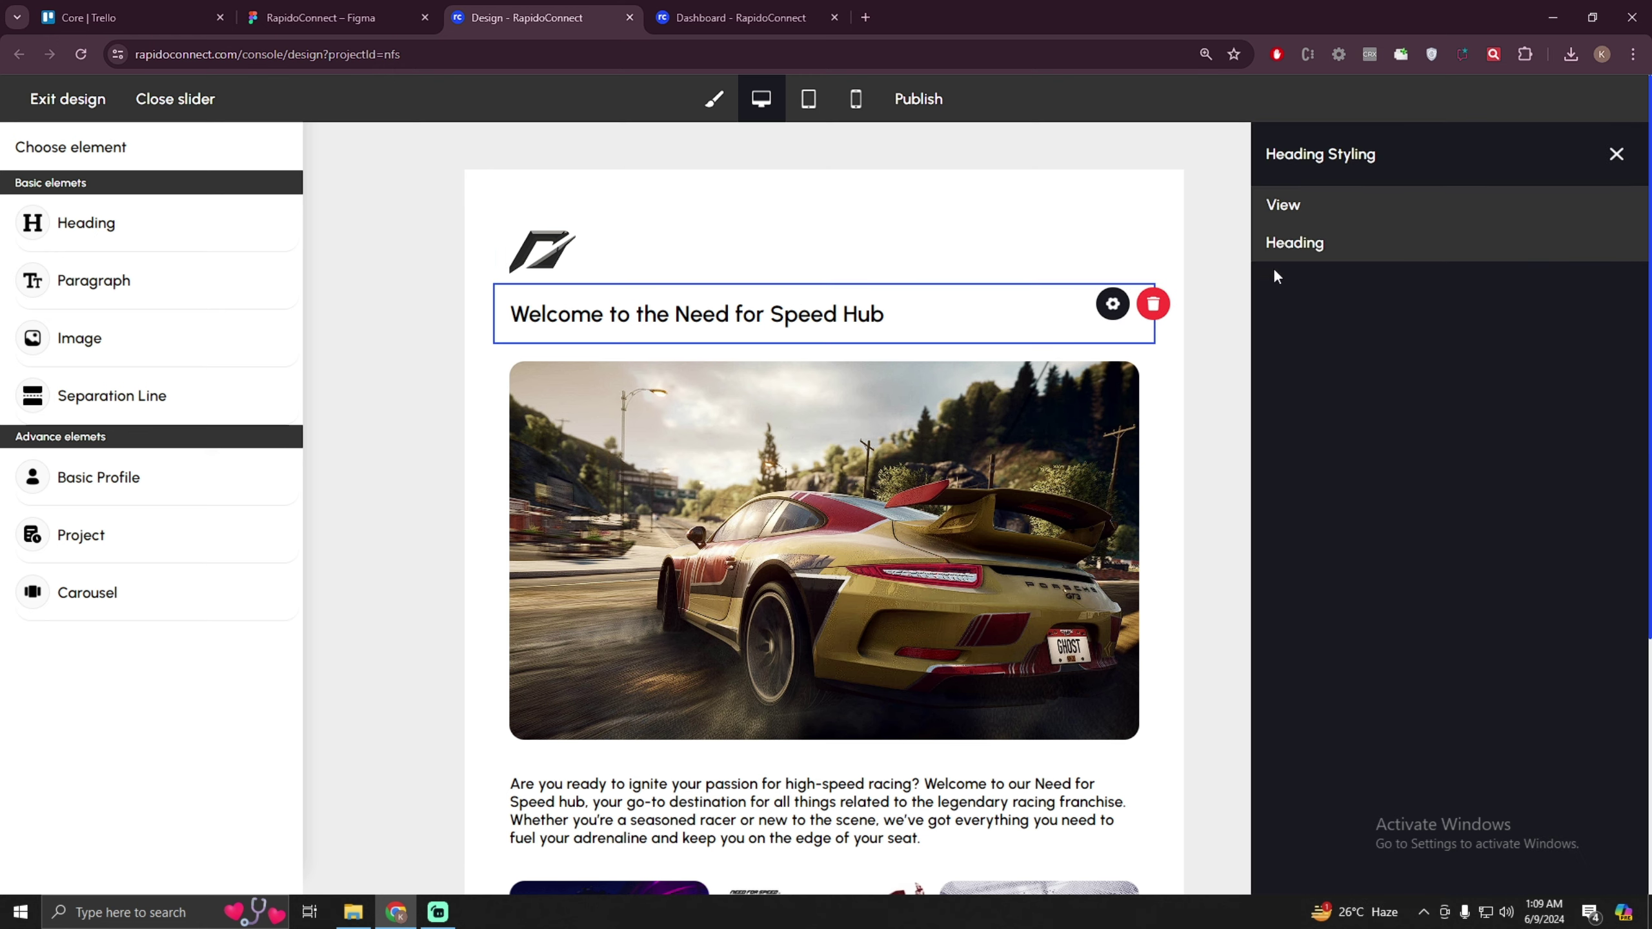
pyautogui.click(1315, 205)
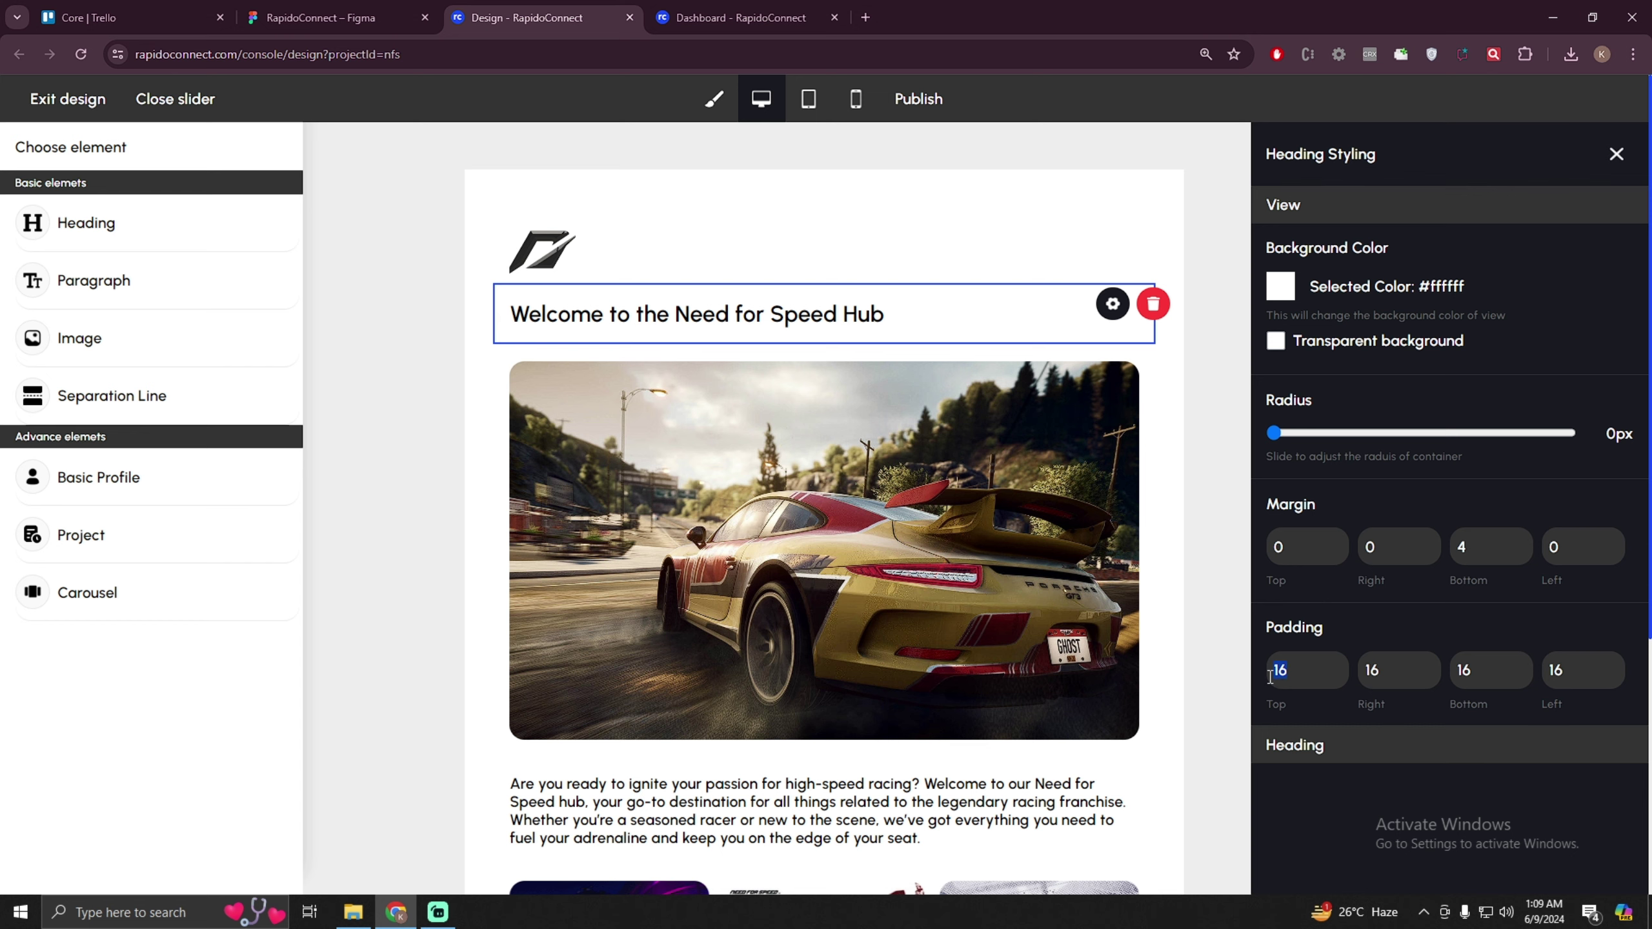
pyautogui.write('8')
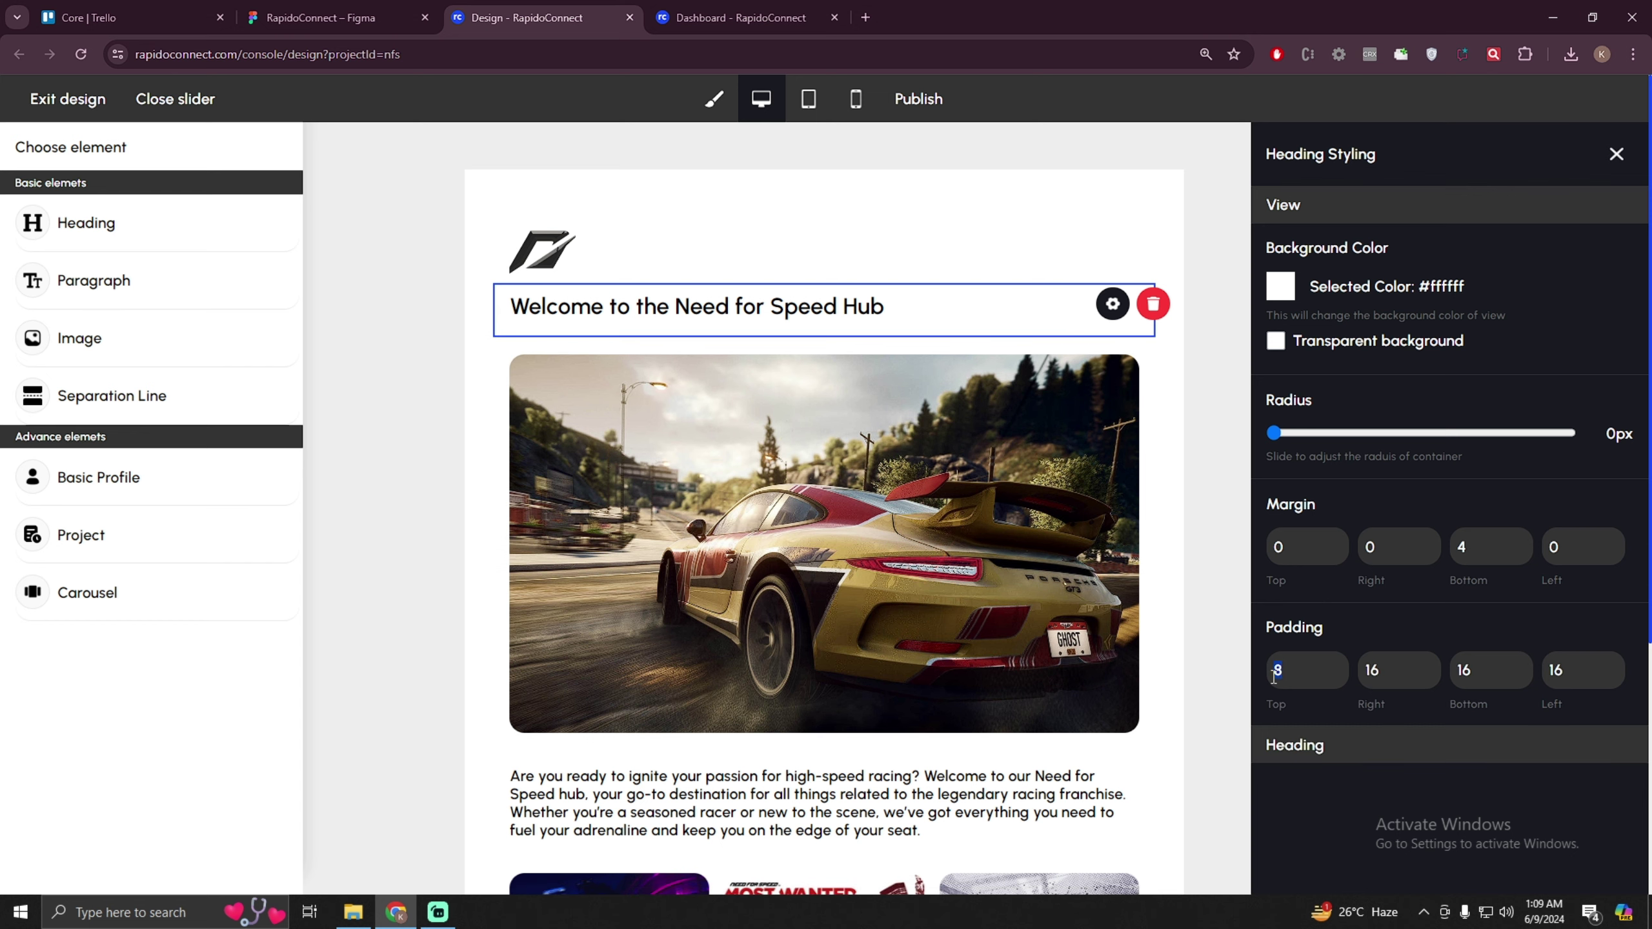
pyautogui.write('0')
pyautogui.click(969, 256)
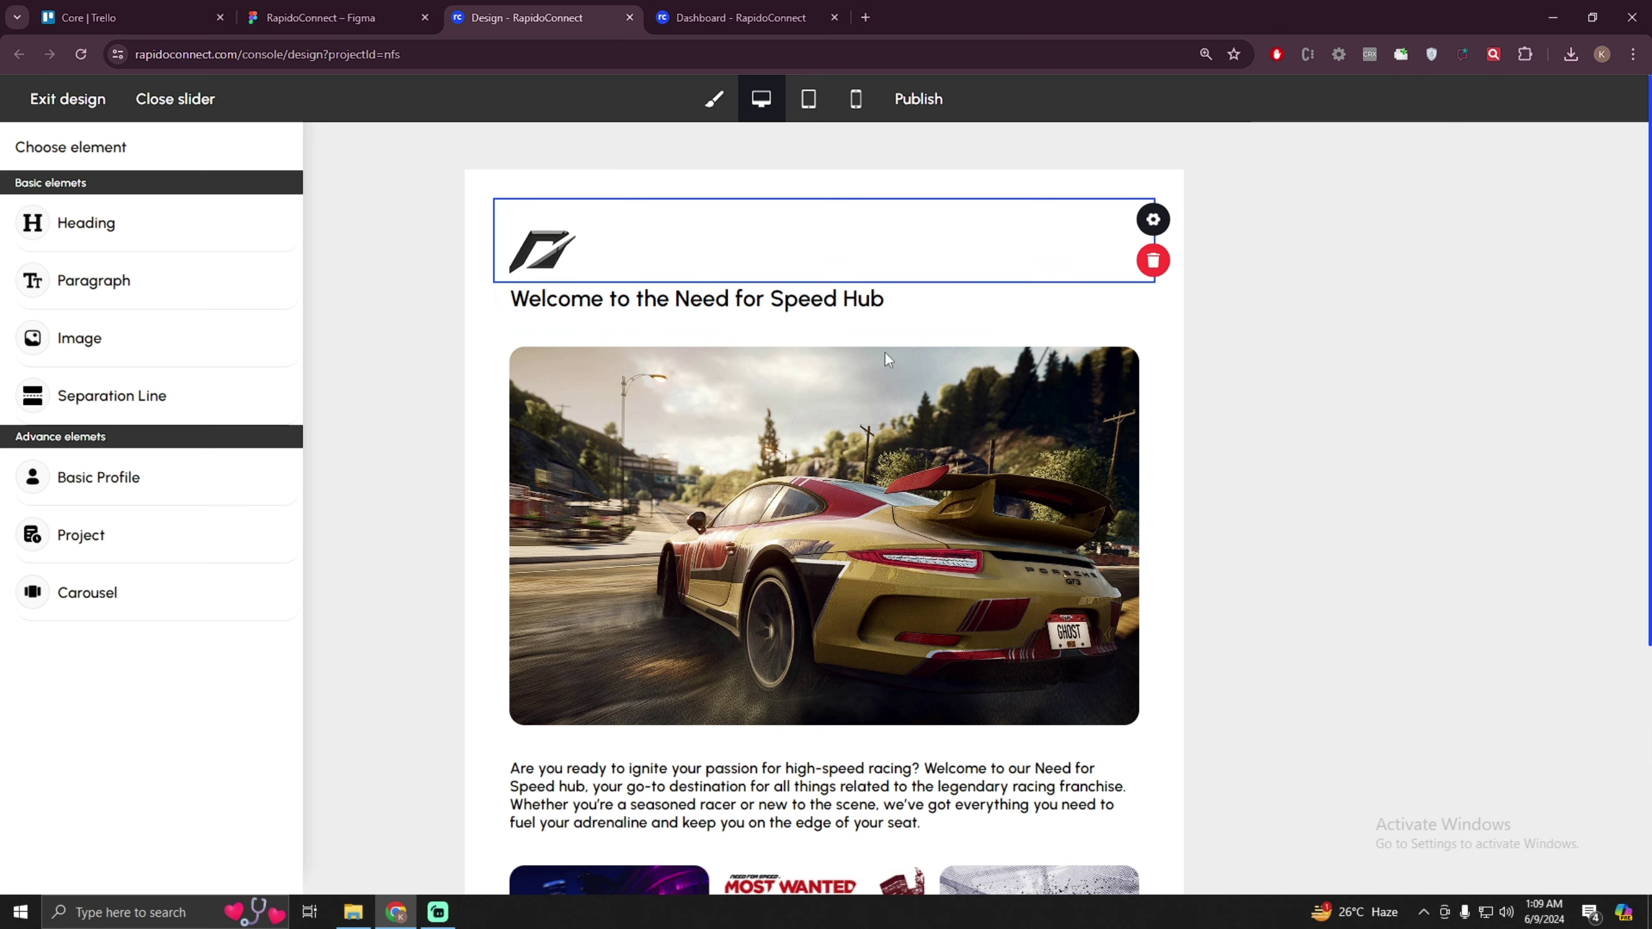
# - Set the Welcome heading's top and bottom padding to 8 px each
pyautogui.click(387, 492)
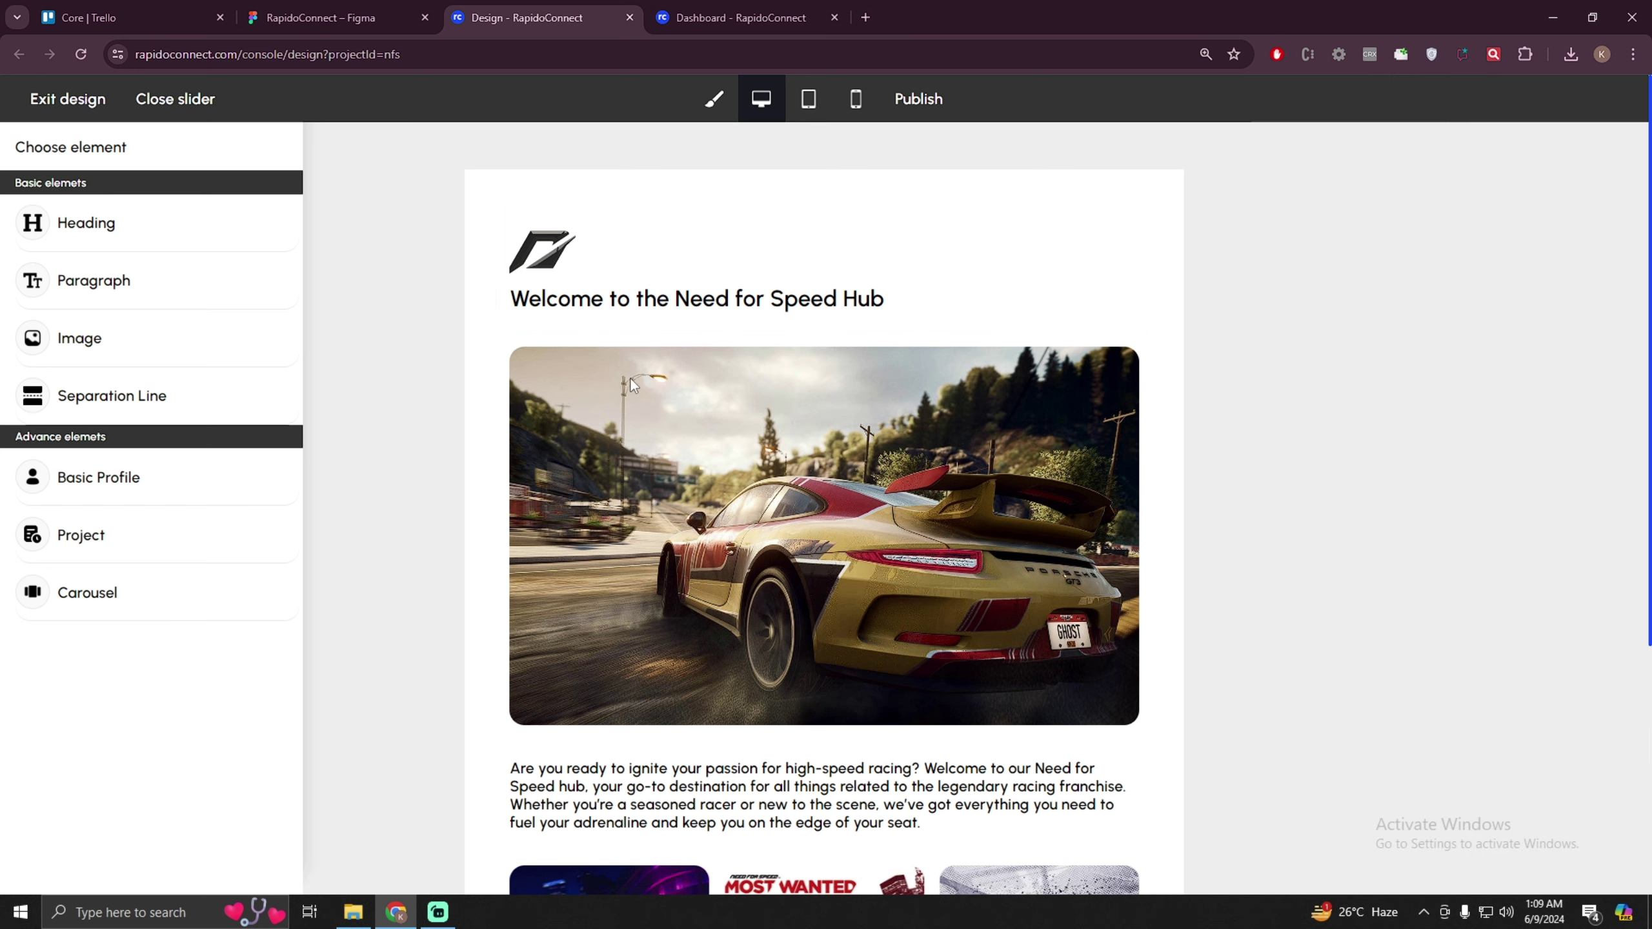
pyautogui.click(1099, 290)
pyautogui.click(1111, 303)
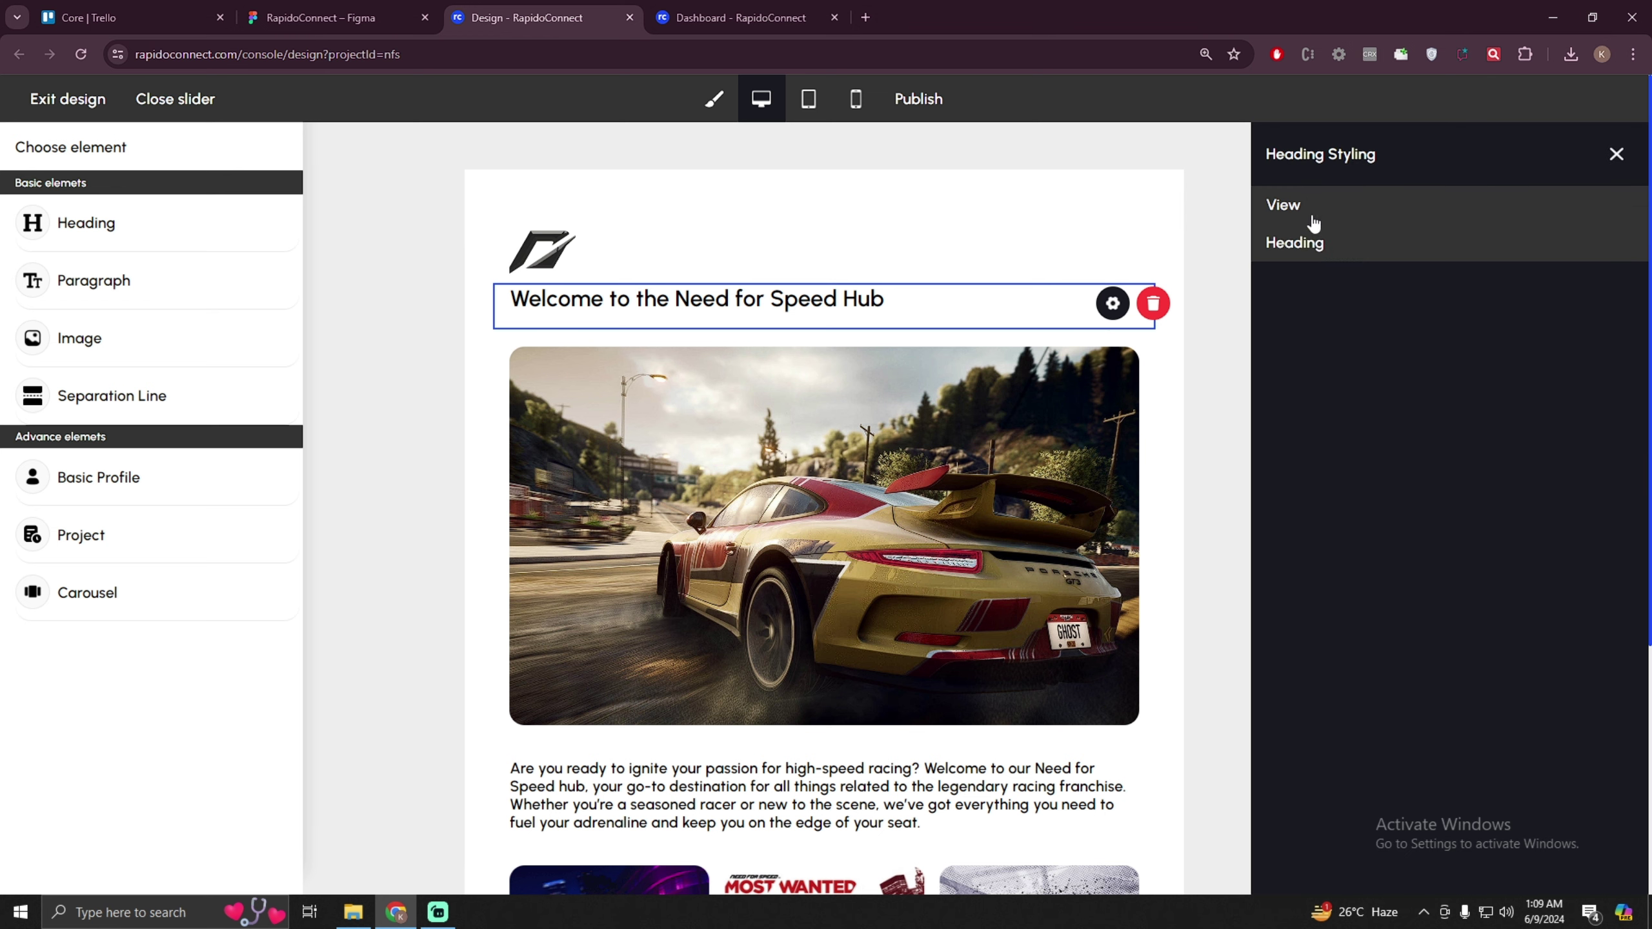
pyautogui.click(1327, 215)
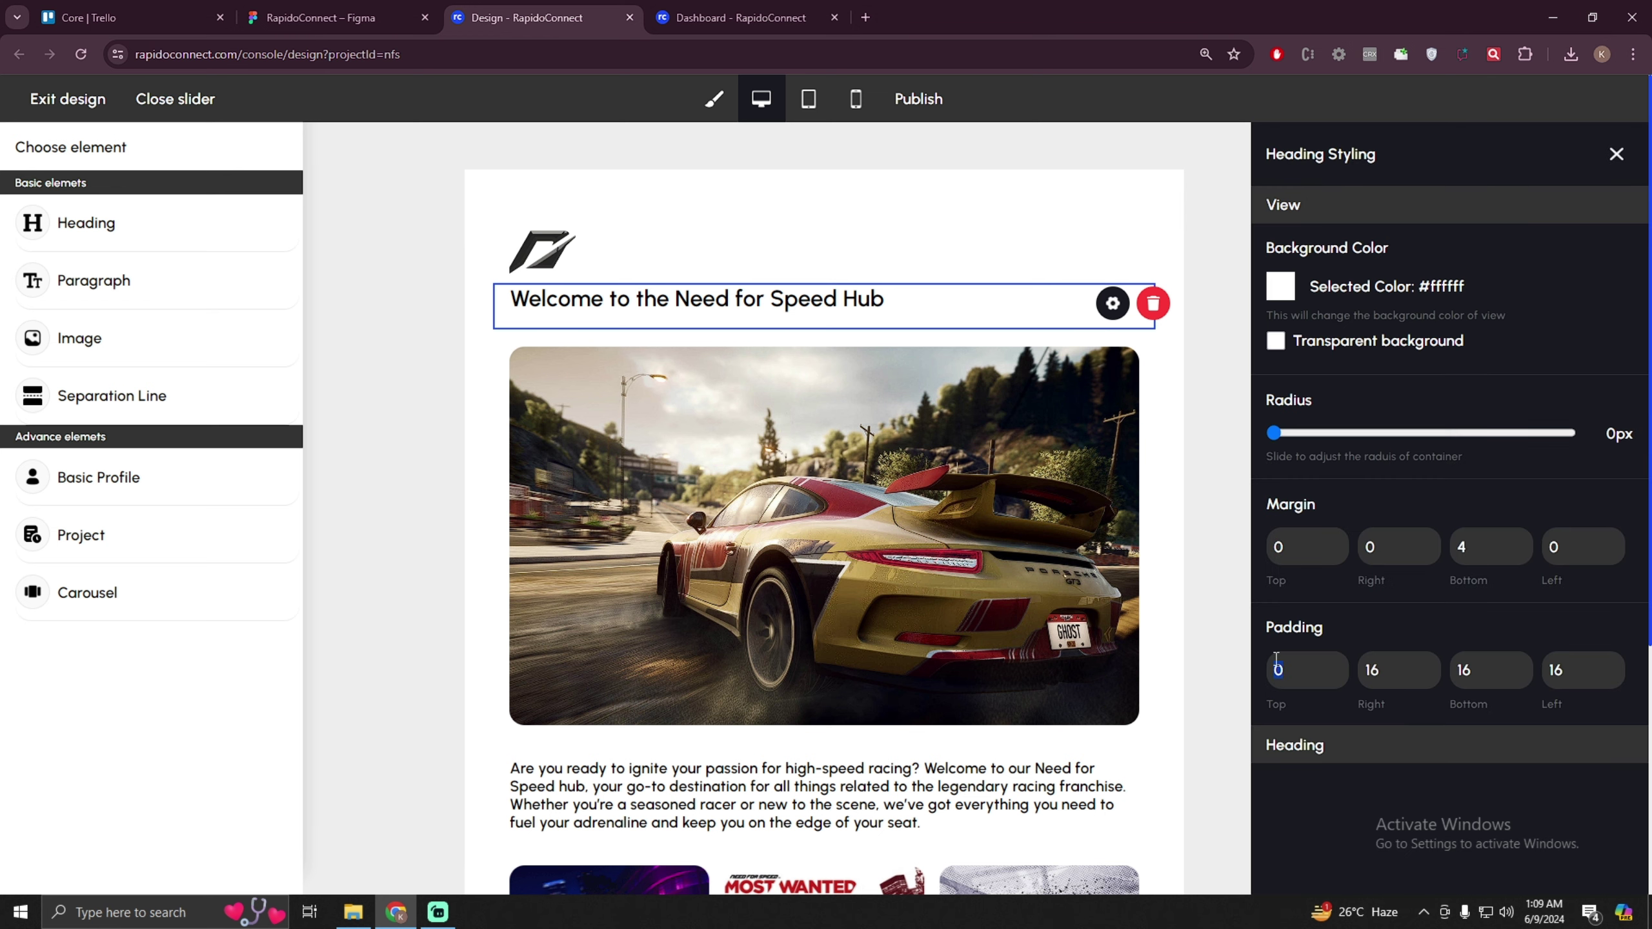
pyautogui.write('8')
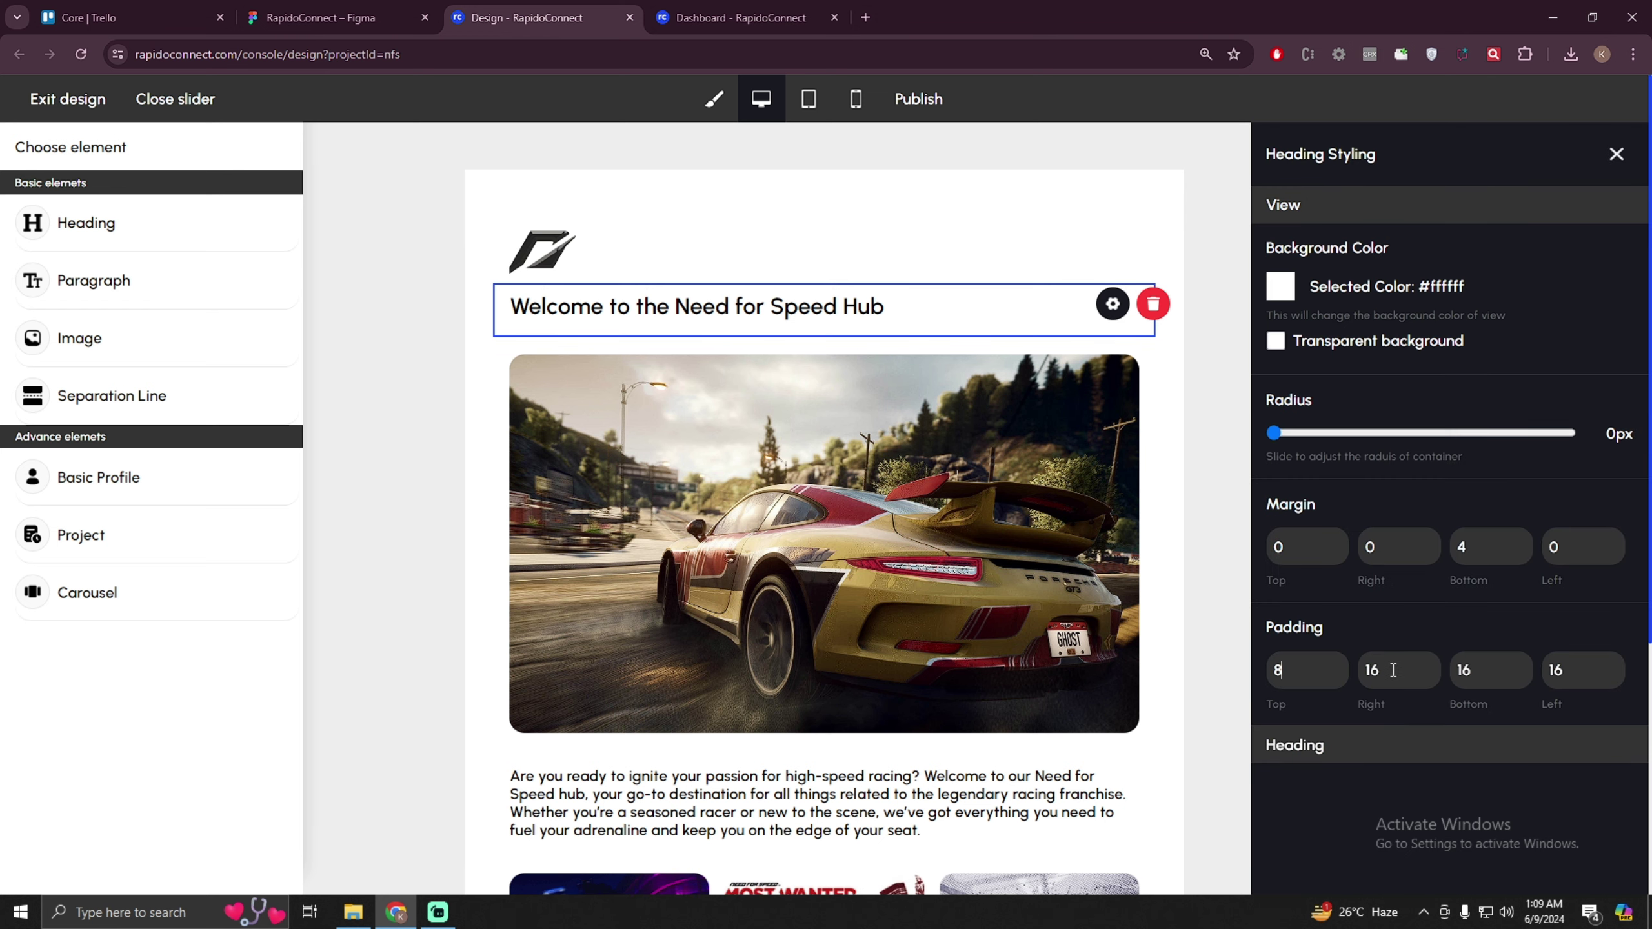
pyautogui.write('8')
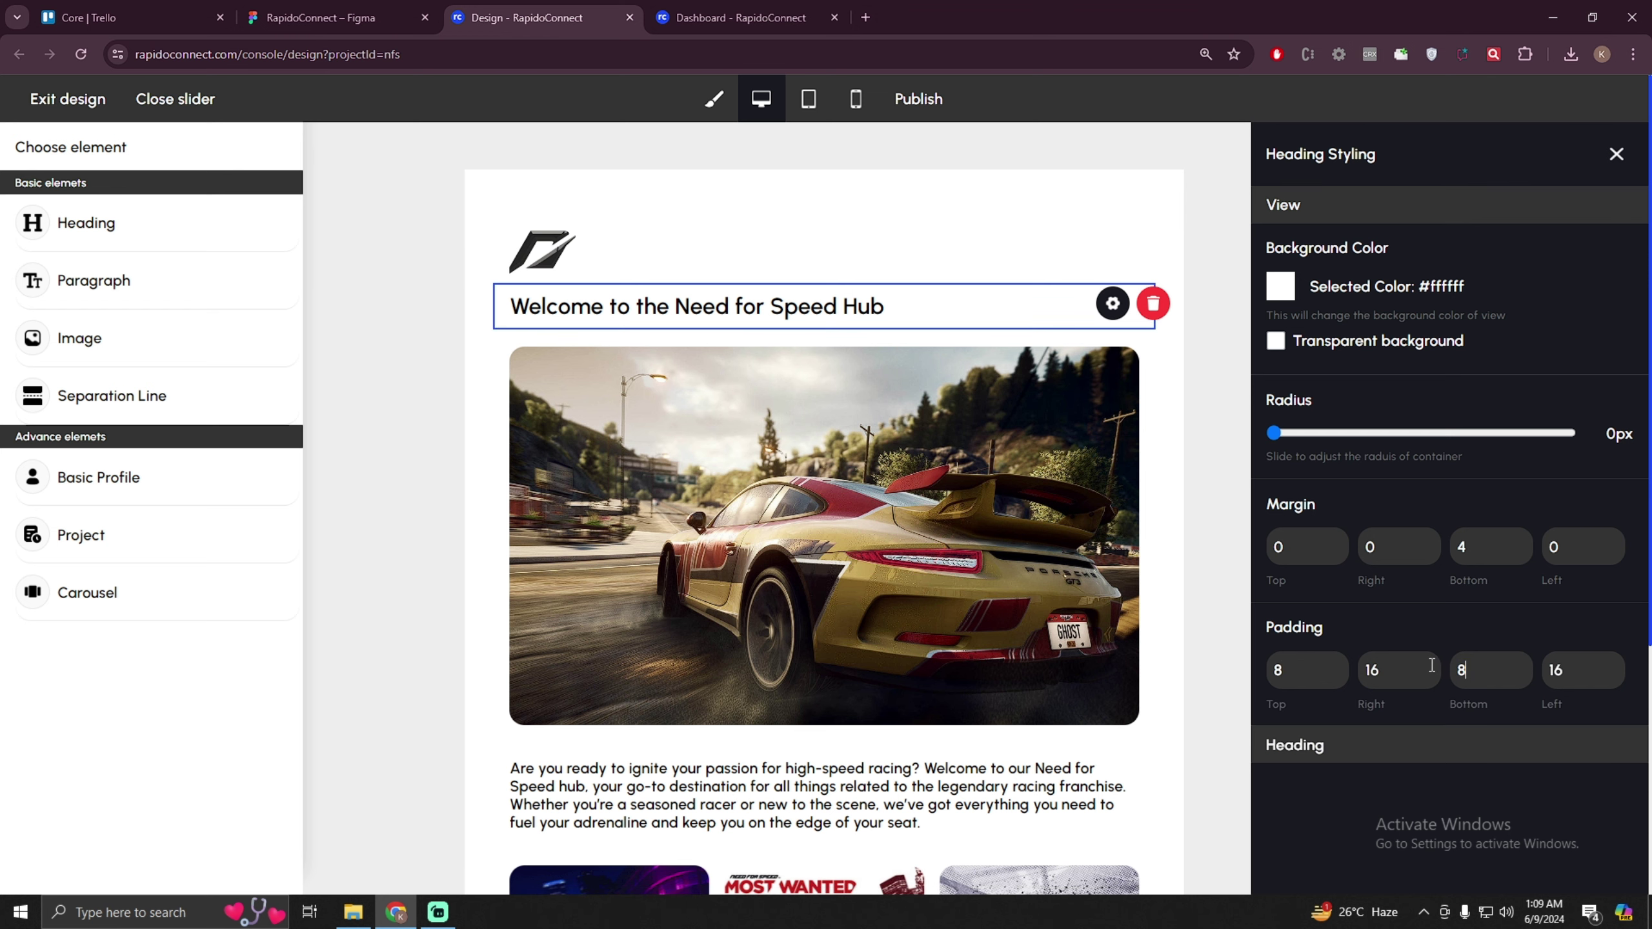
pyautogui.write('9')
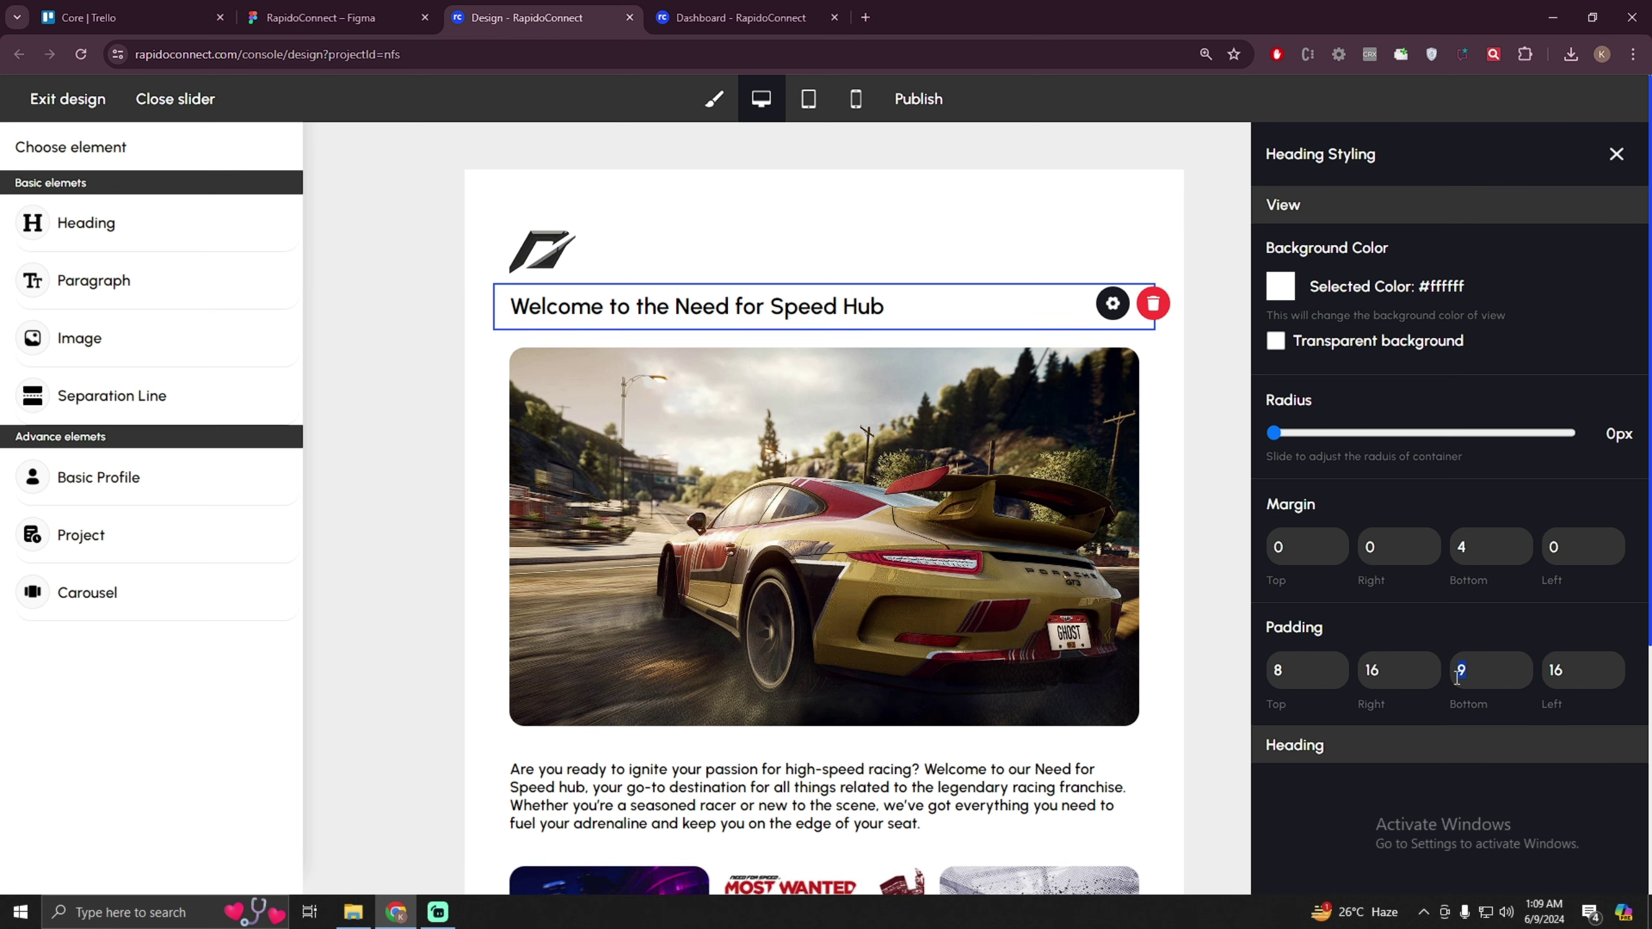
pyautogui.write('0')
pyautogui.click(424, 489)
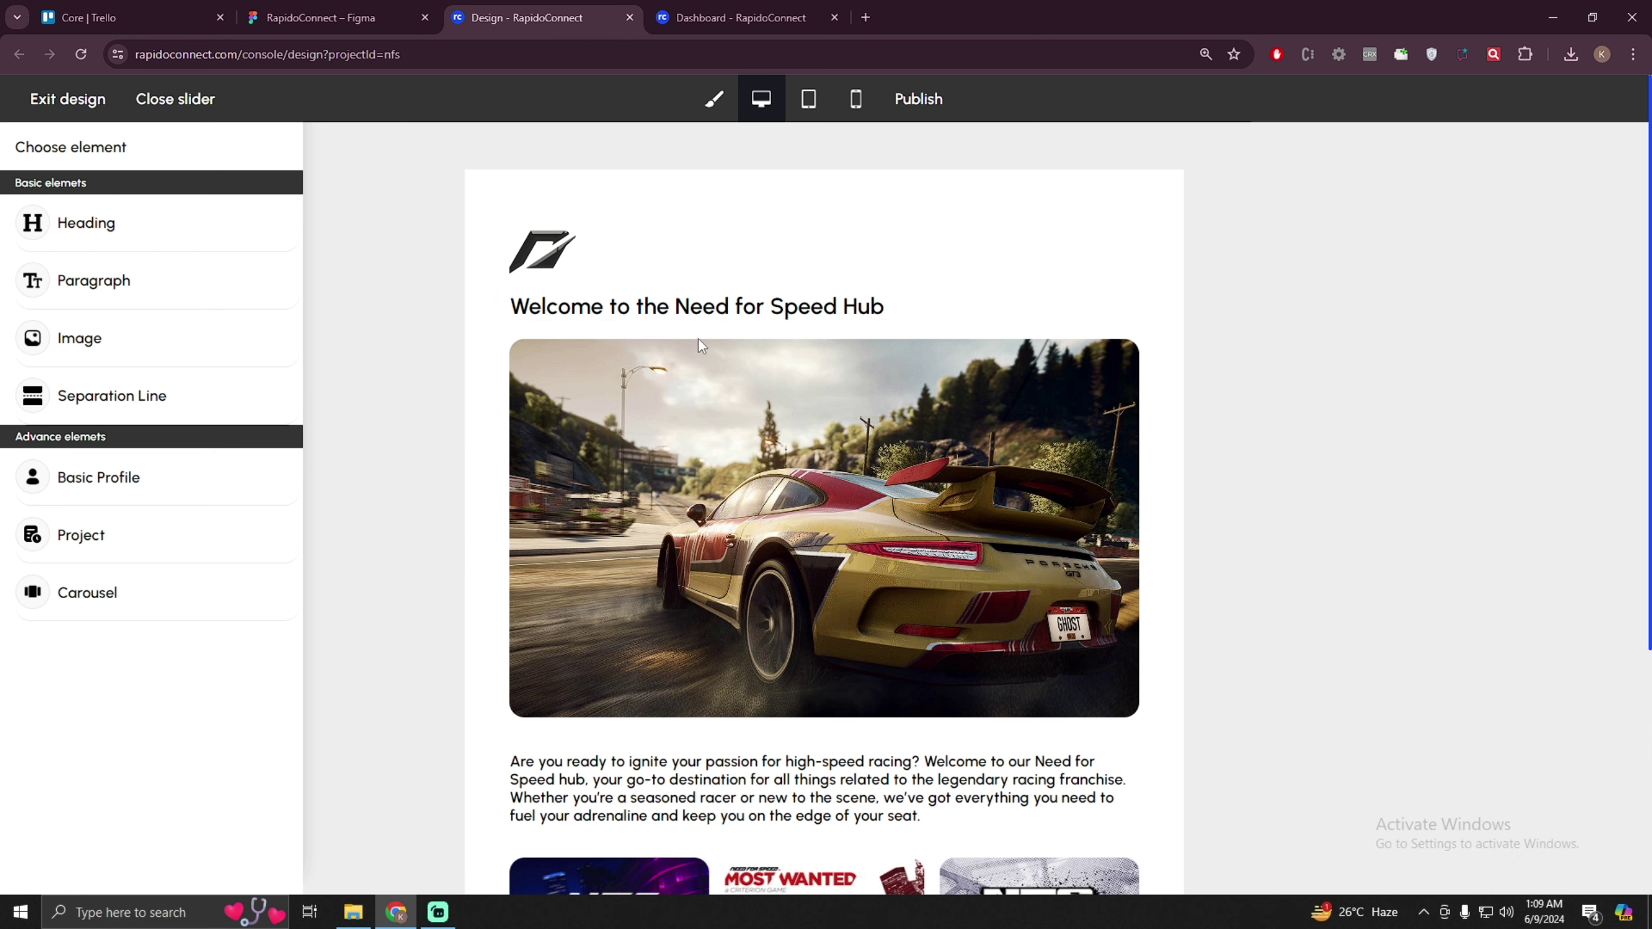
# - Review the page, close the element list sidebar, and reset browser zoom to 100%
pyautogui.scroll(-3, 698, 340)
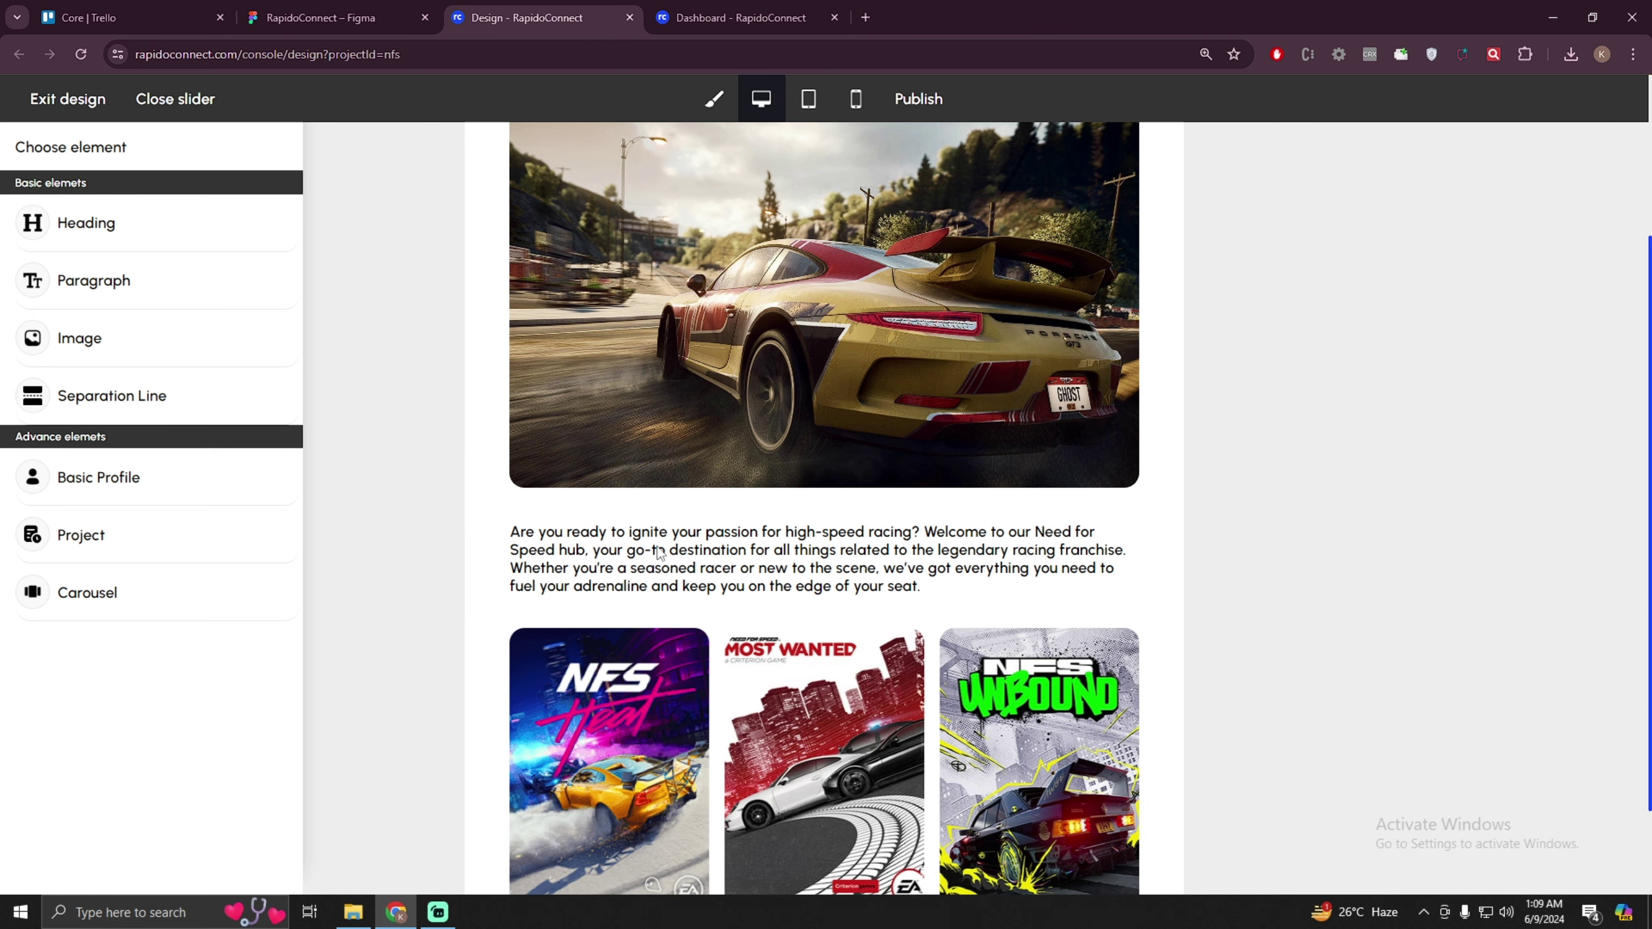
pyautogui.scroll(-2, 810, 548)
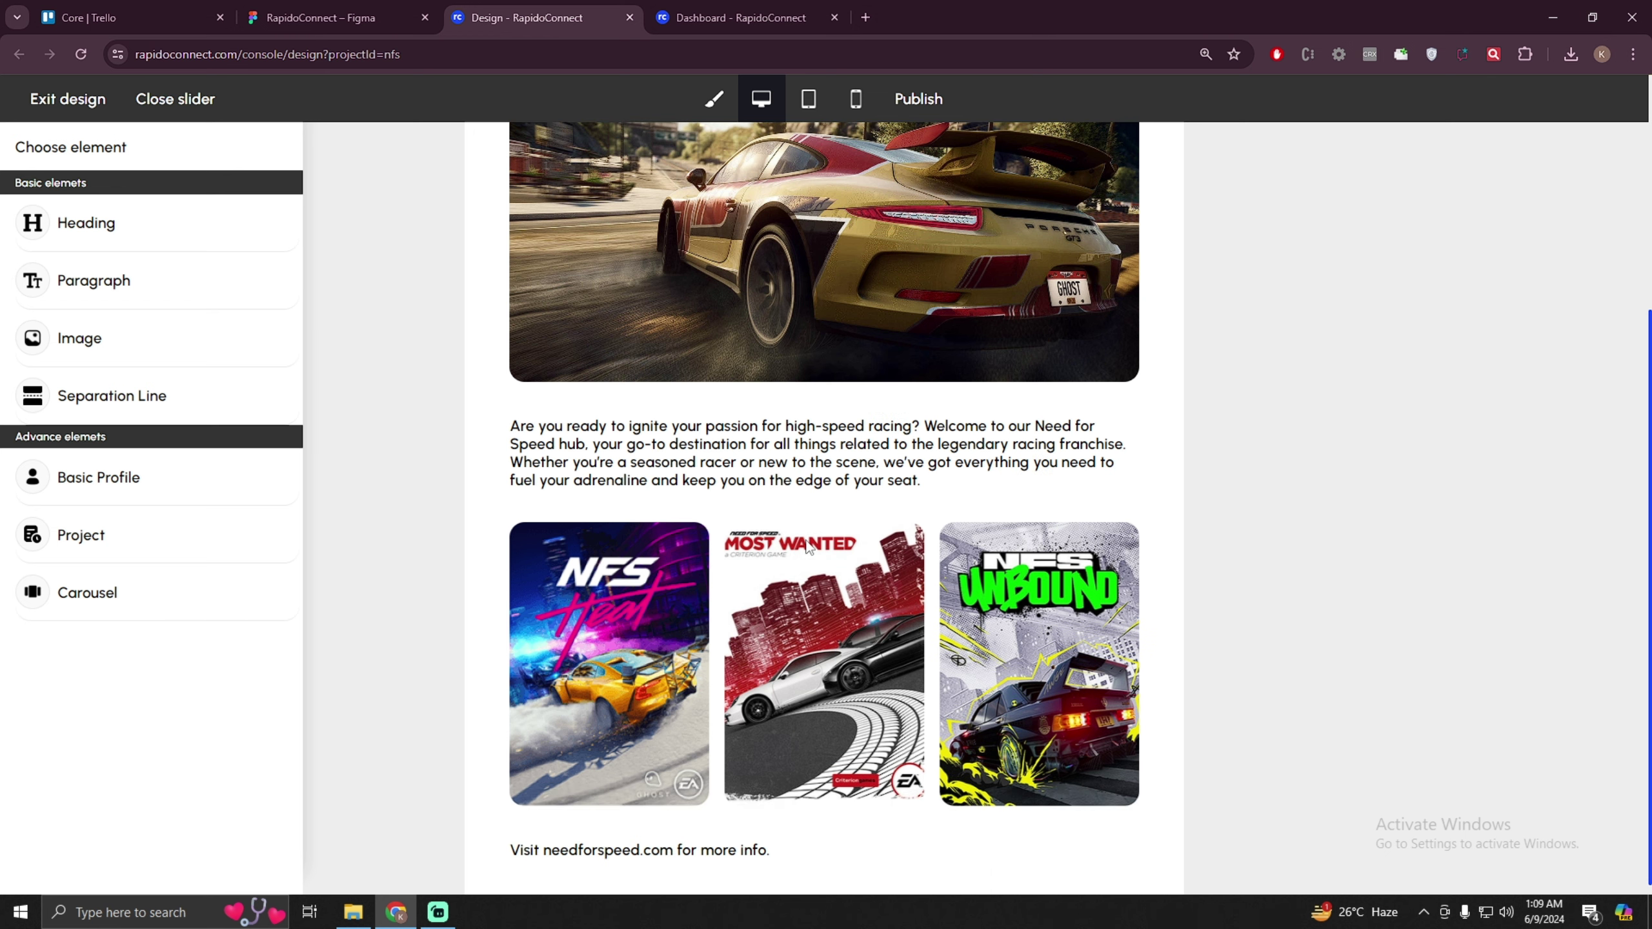
pyautogui.scroll(5, 947, 375)
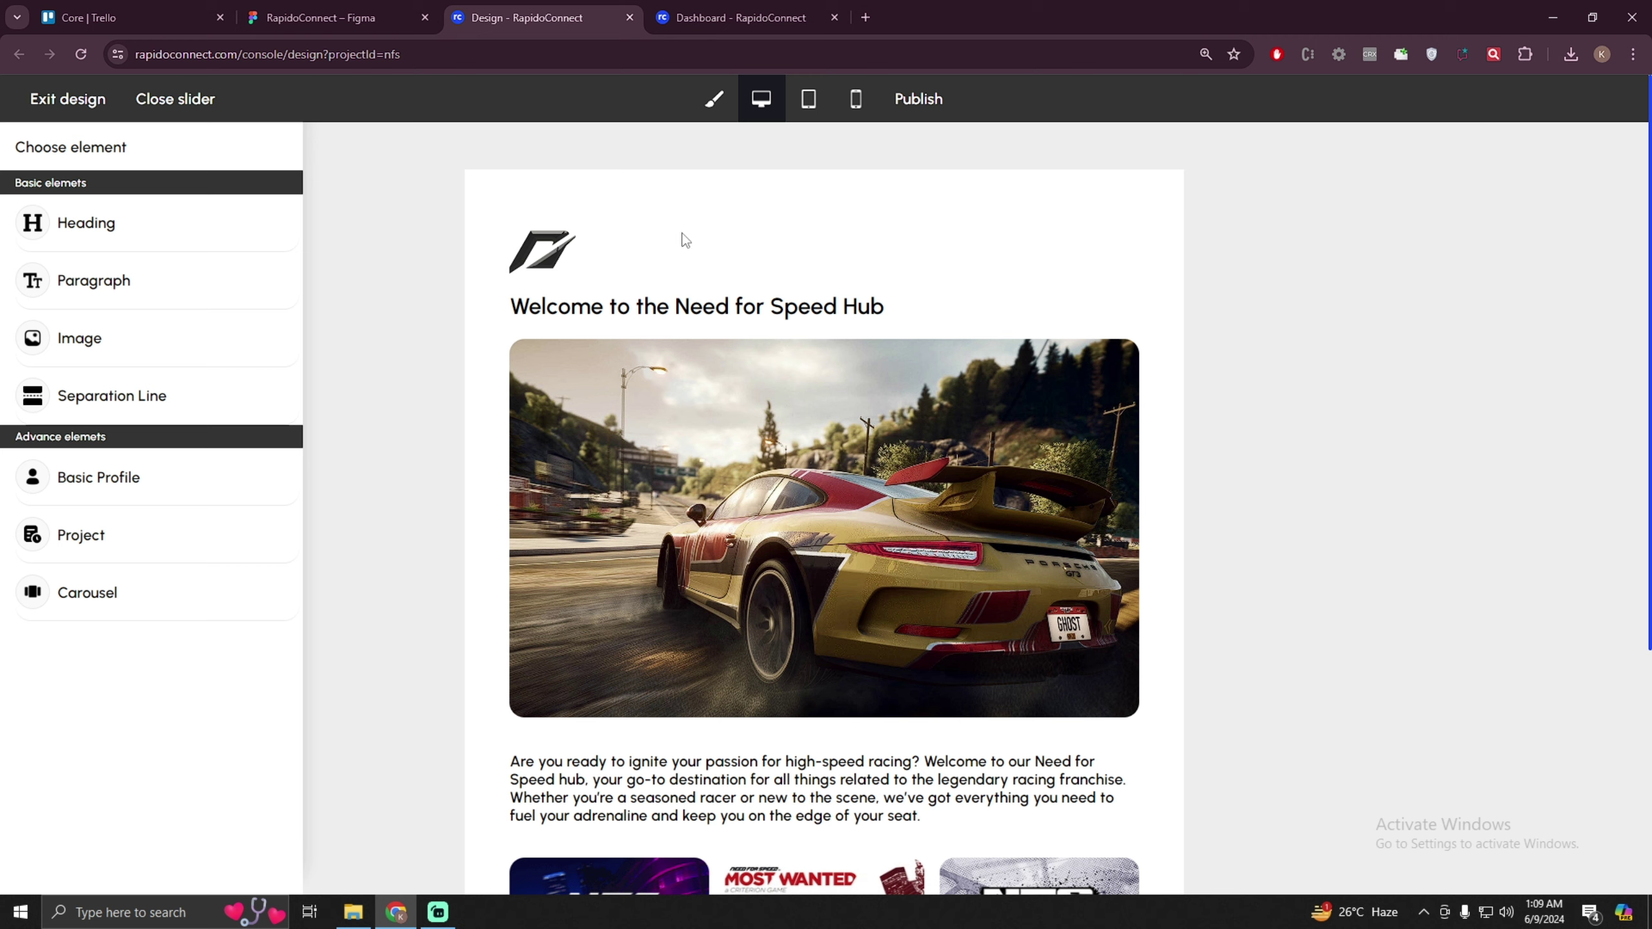
pyautogui.click(170, 104)
pyautogui.scroll(-5, 1098, 416)
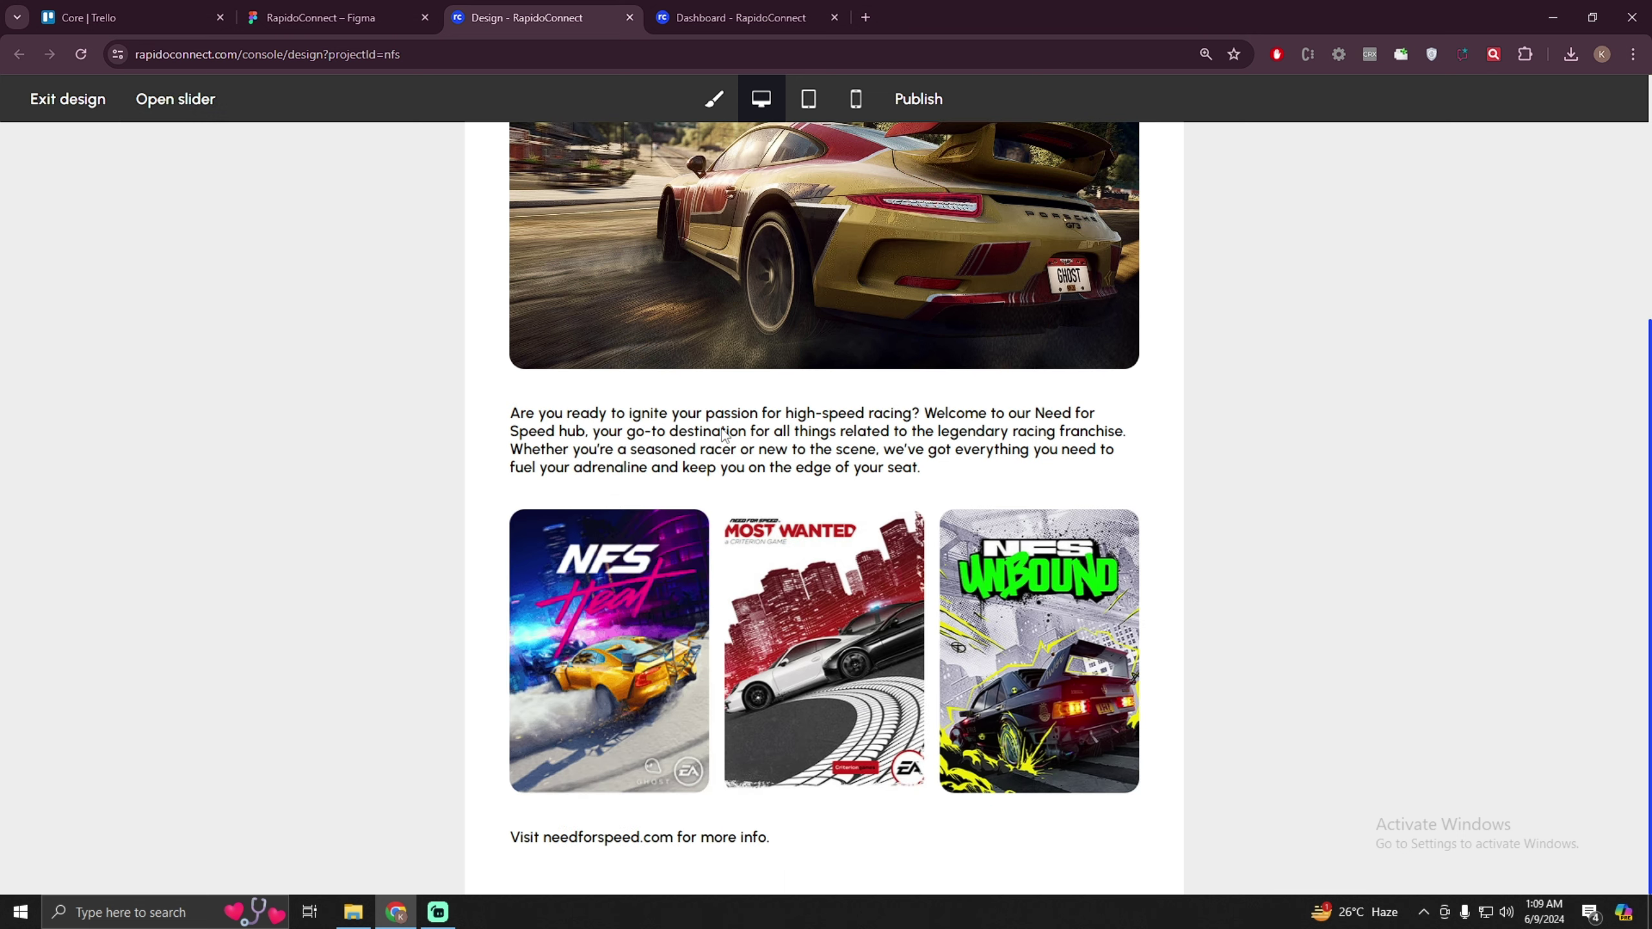
pyautogui.scroll(5, 910, 391)
pyautogui.hotkey('ctrl', '-')
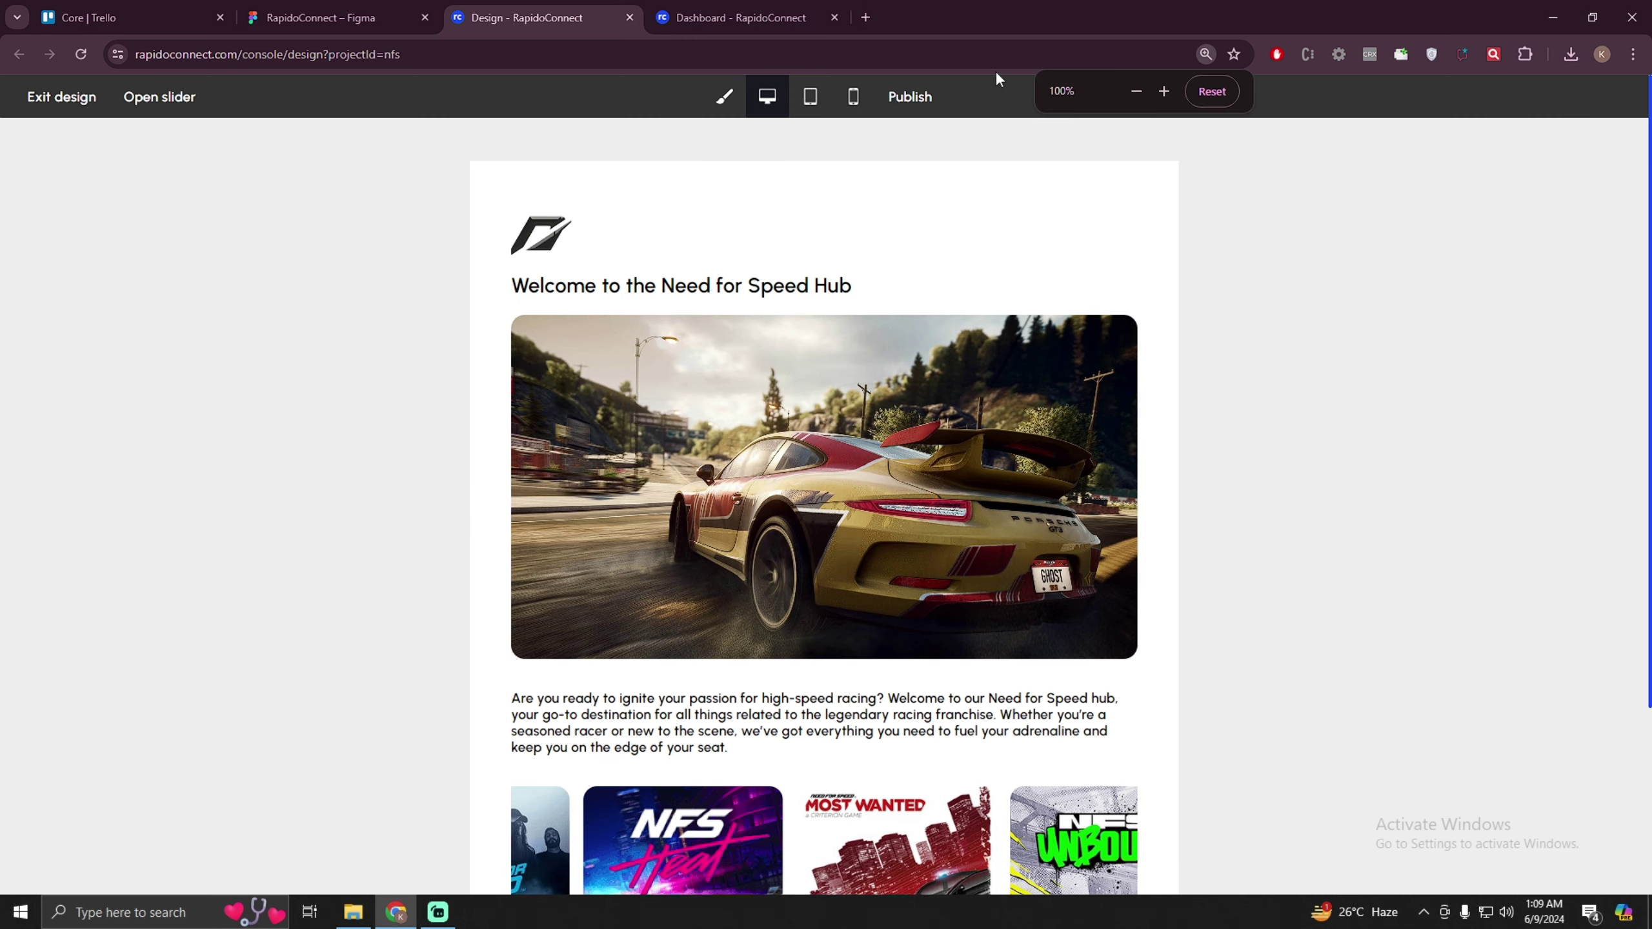
# - In Body Styling, set Canvas Padding Top and Bottom to 16
pyautogui.click(730, 111)
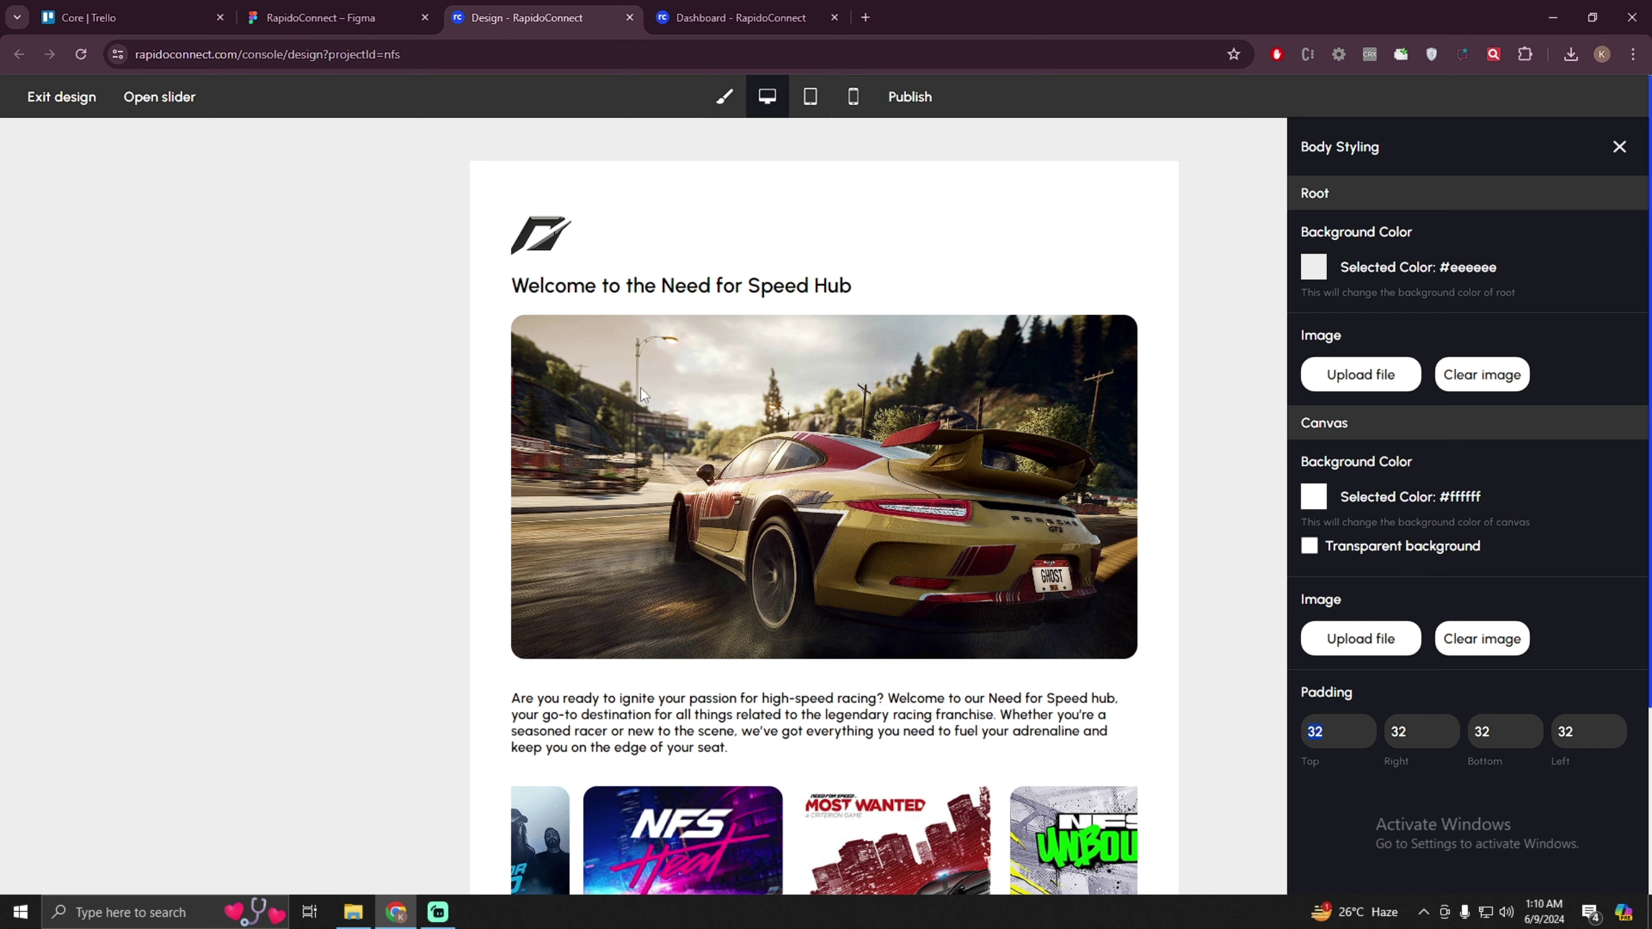
pyautogui.write('16')
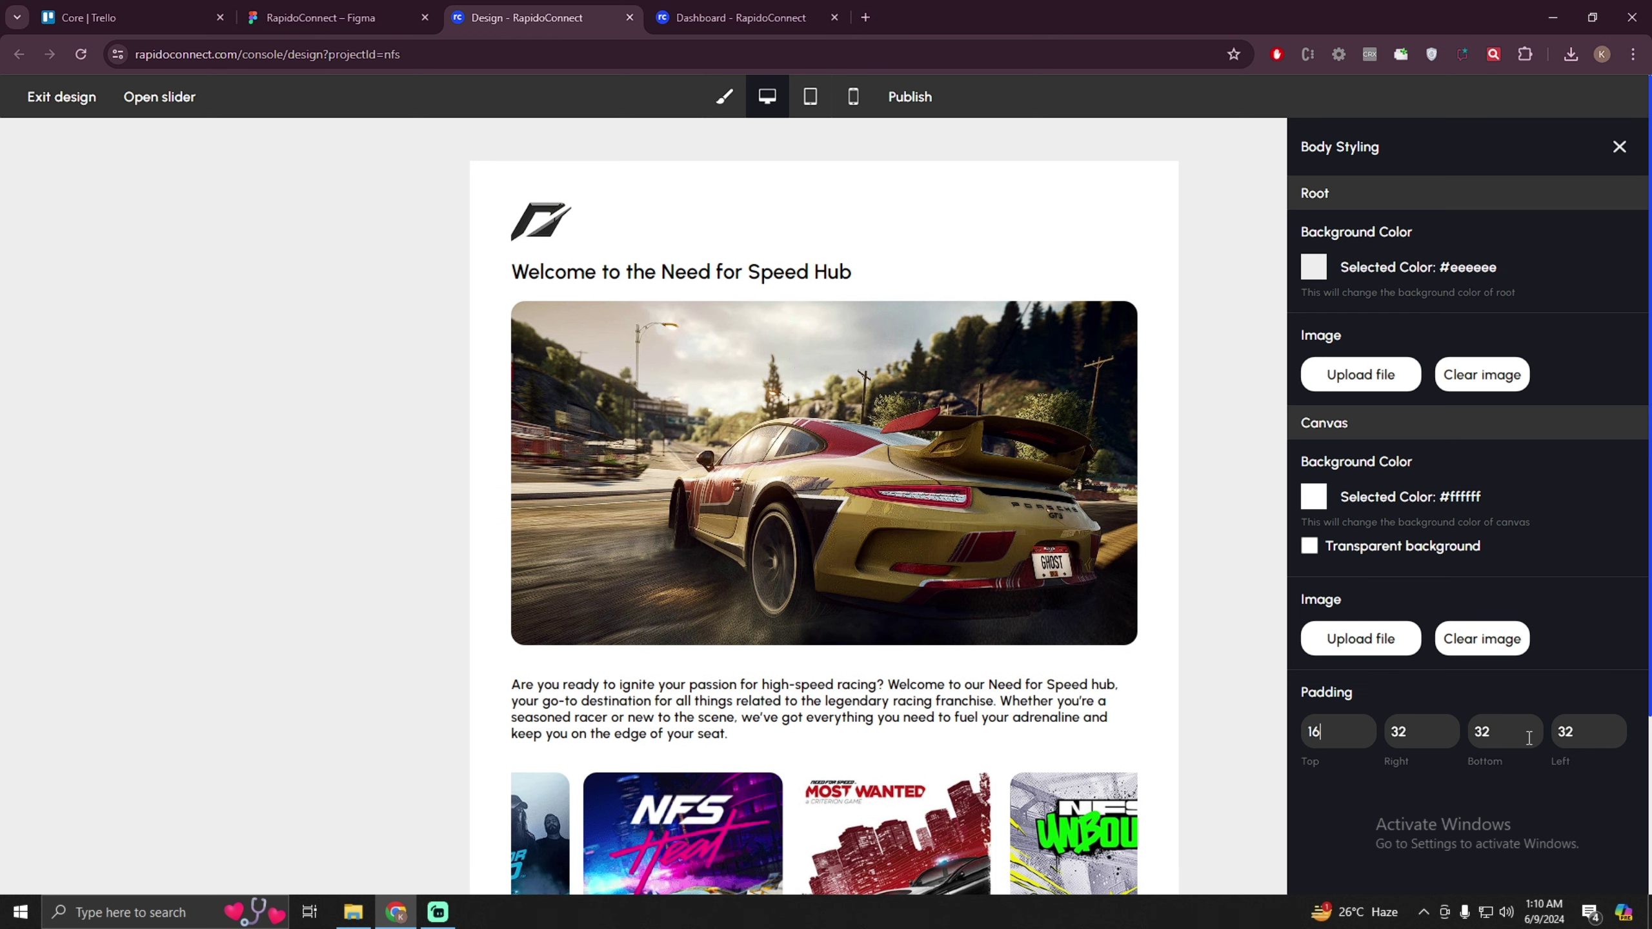
pyautogui.scroll(-3, 891, 683)
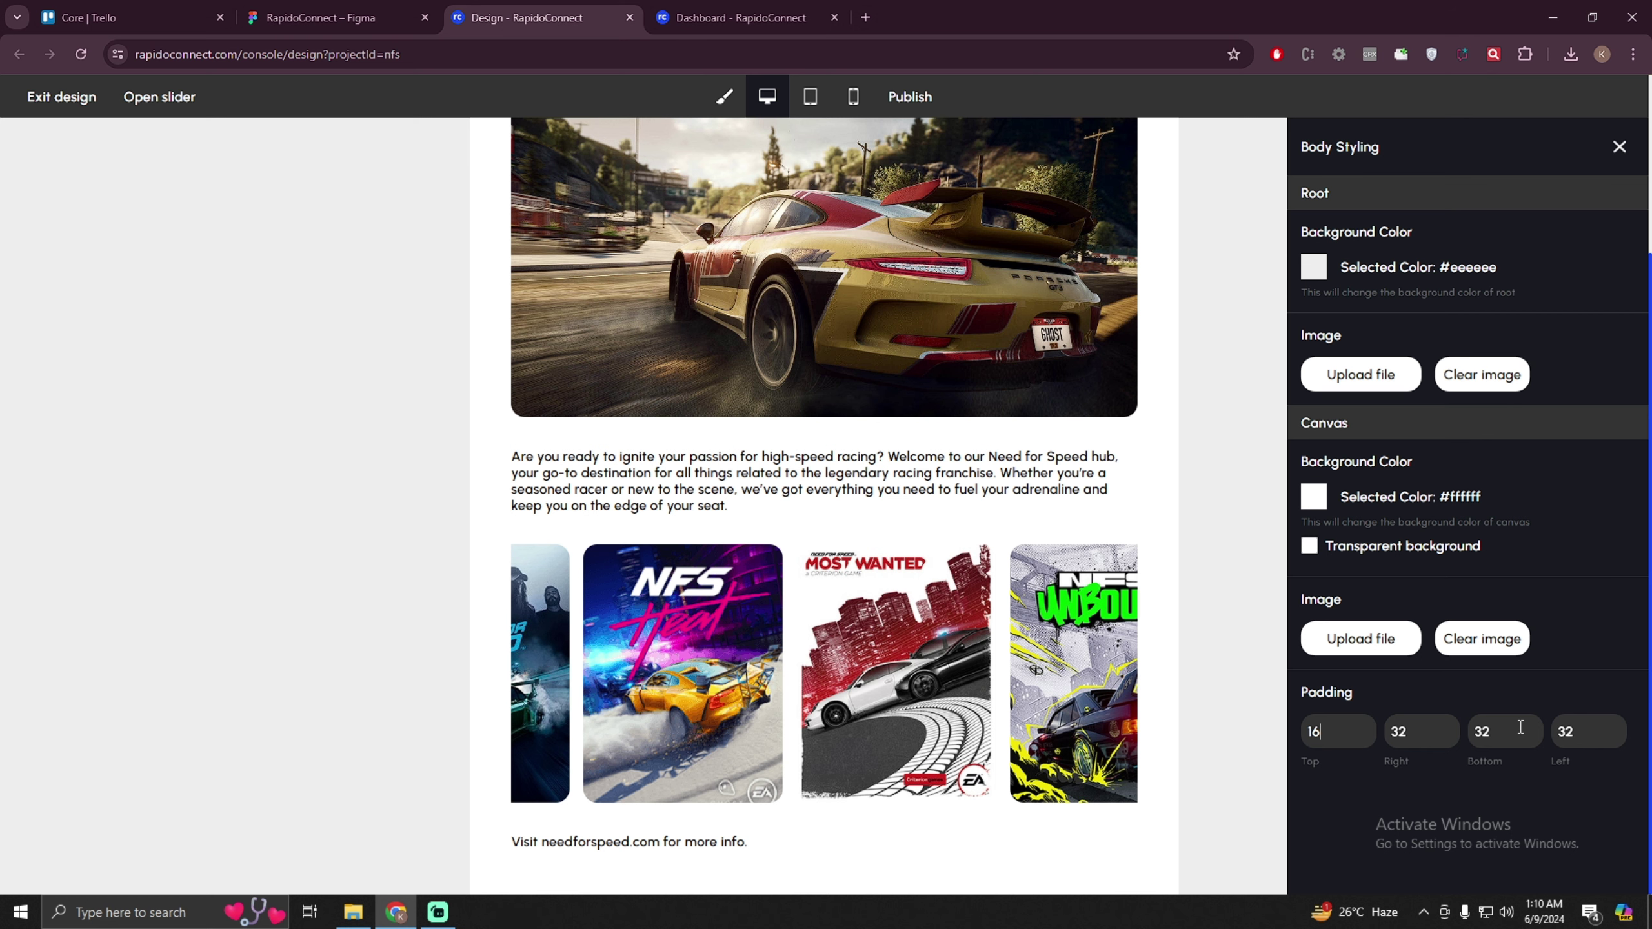
pyautogui.write('165')
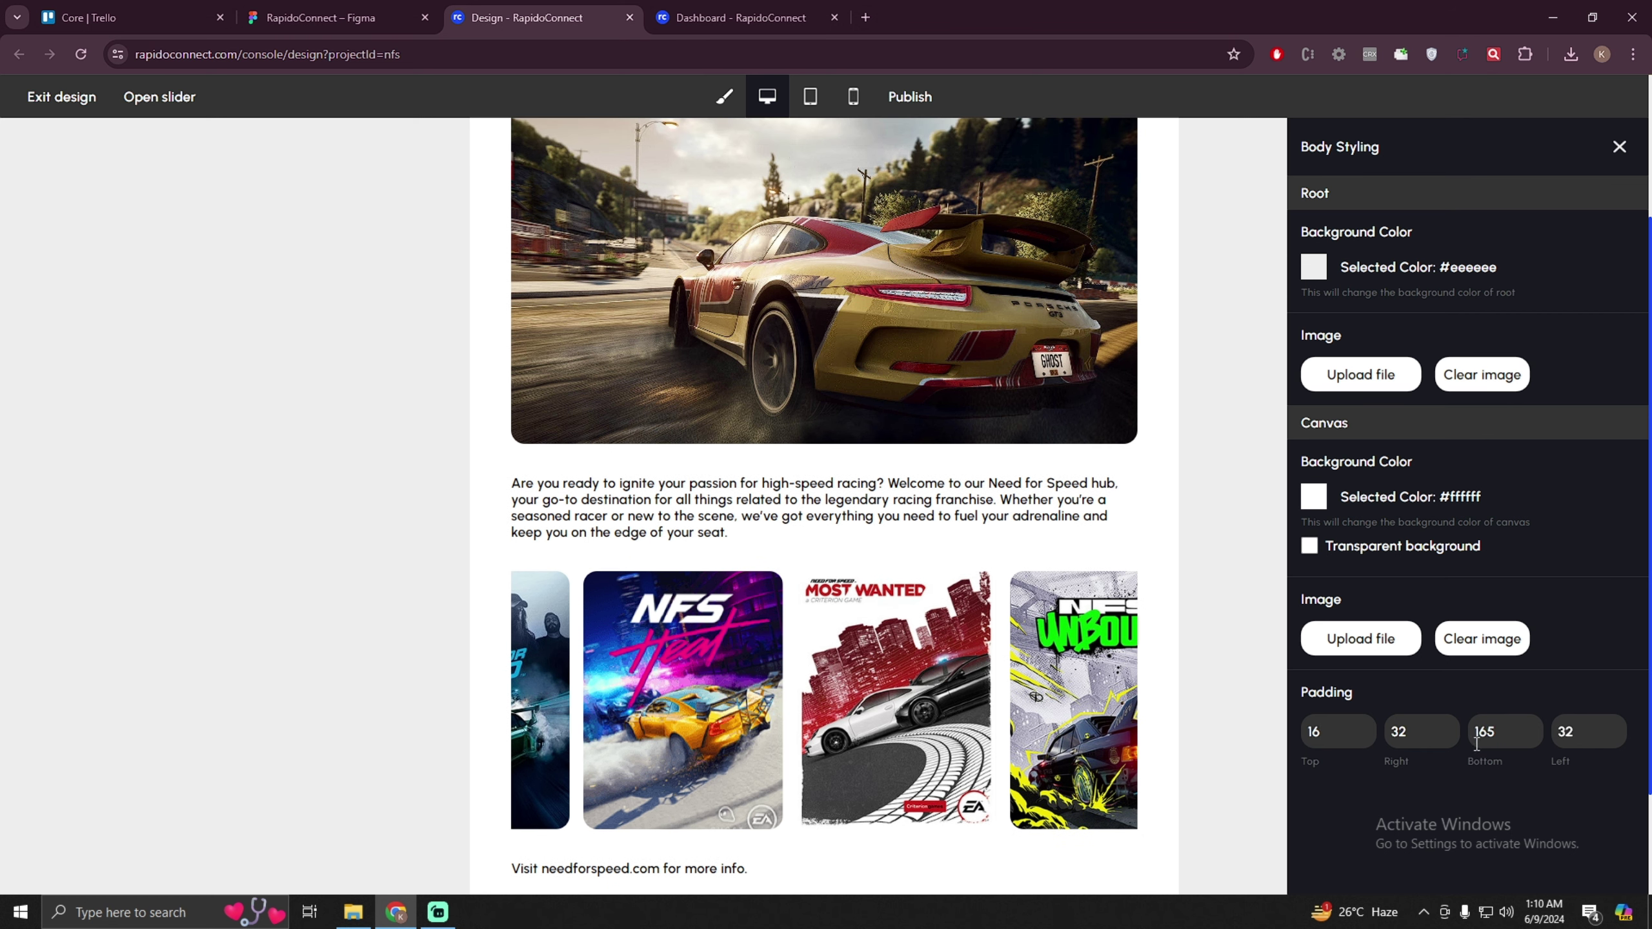
pyautogui.write('16')
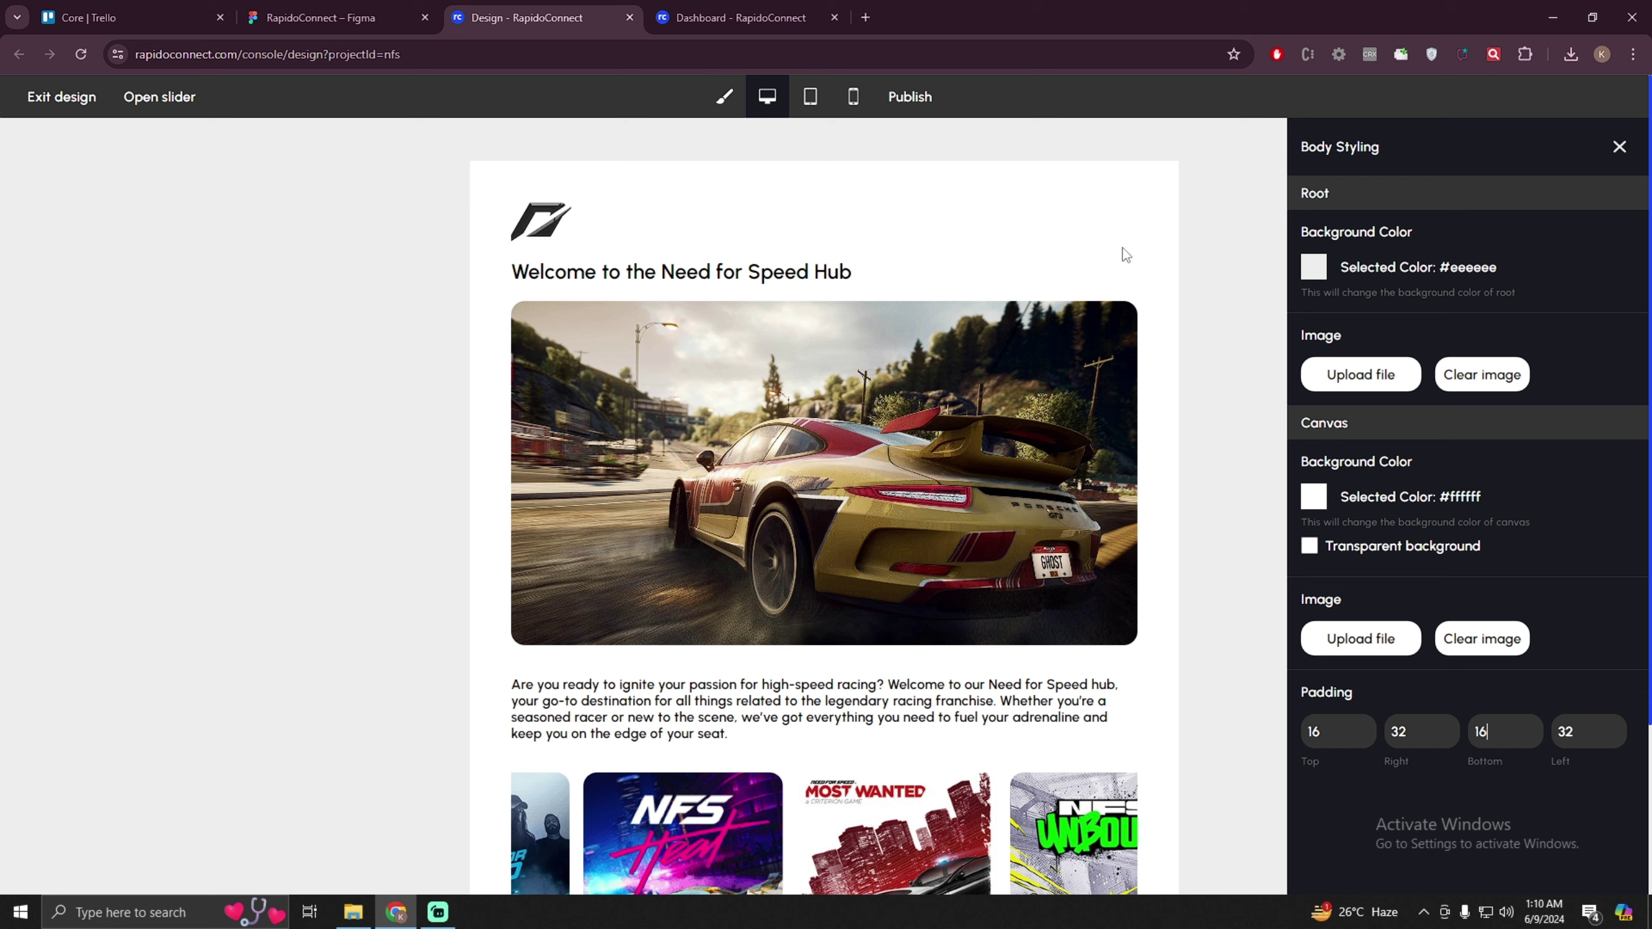
pyautogui.click(1325, 498)
pyautogui.moveTo(1343, 514); pyautogui.dragTo(1382, 551)
pyautogui.scroll(-3, 1043, 493)
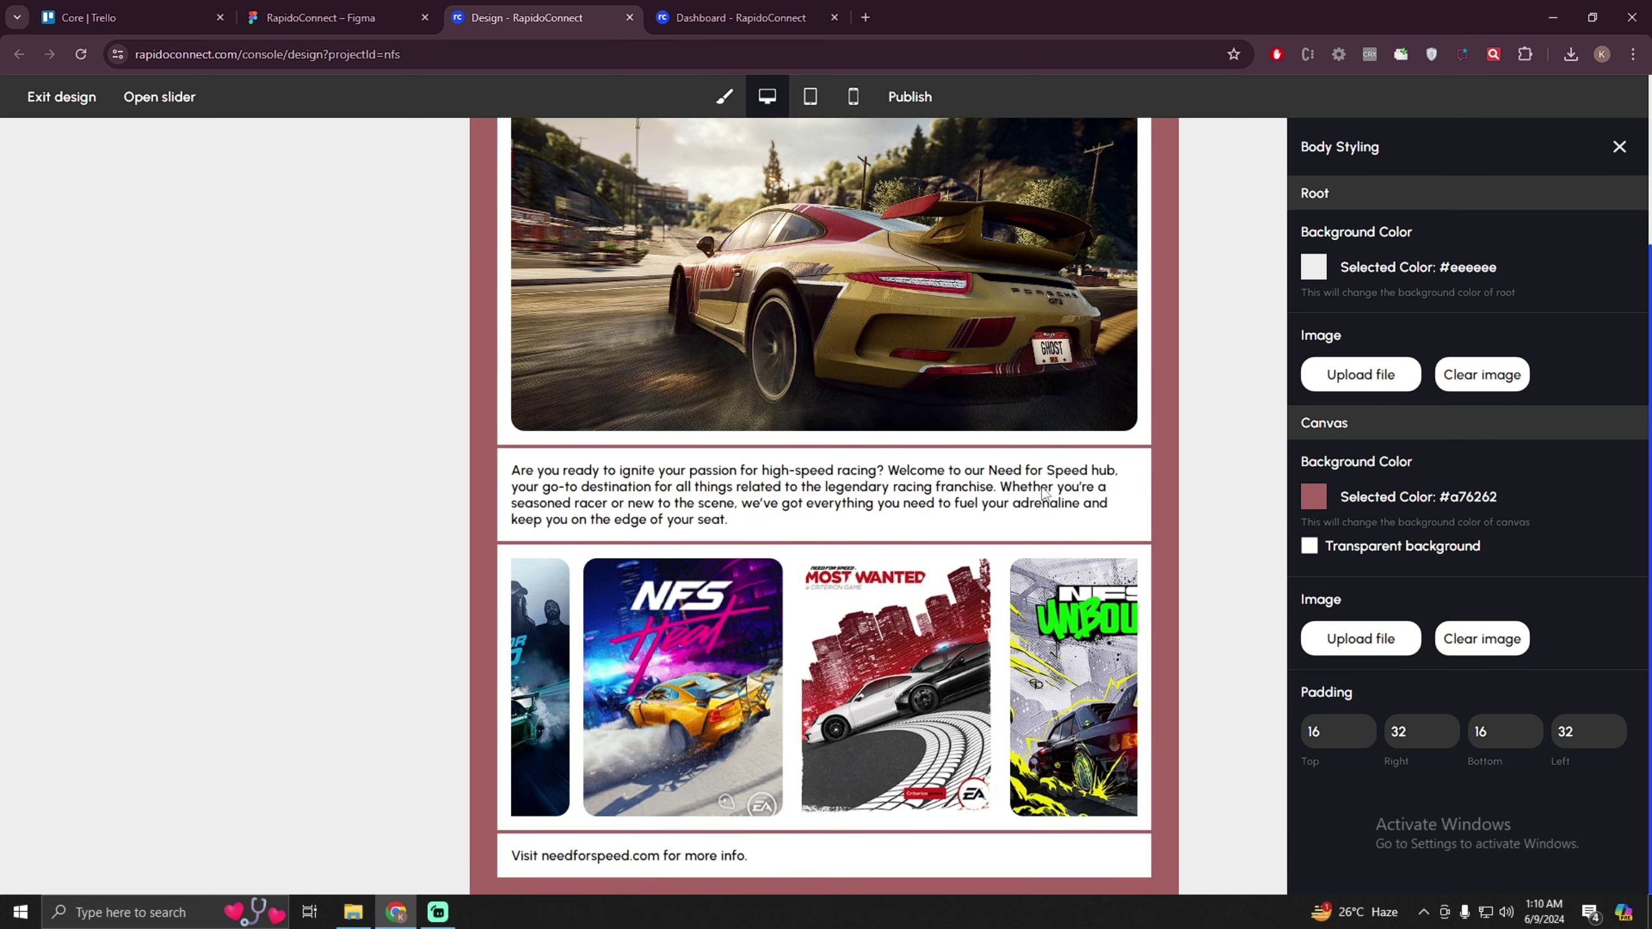
pyautogui.scroll(3, 1042, 492)
pyautogui.click(1313, 511)
pyautogui.moveTo(1314, 520); pyautogui.dragTo(1256, 463)
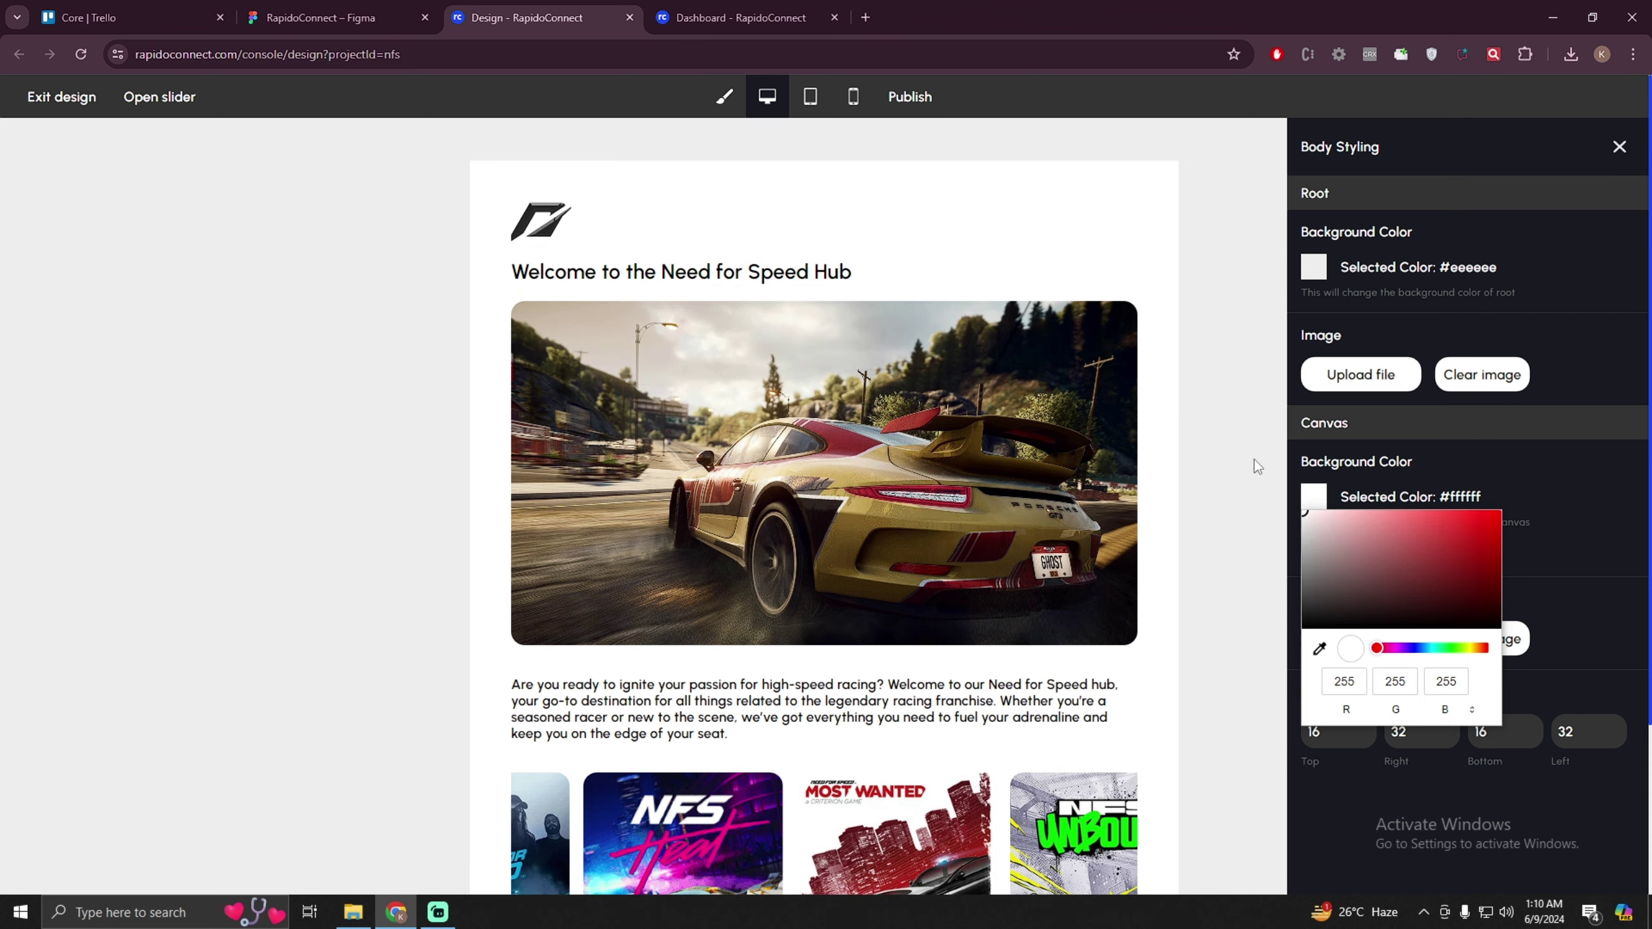
pyautogui.click(1464, 495)
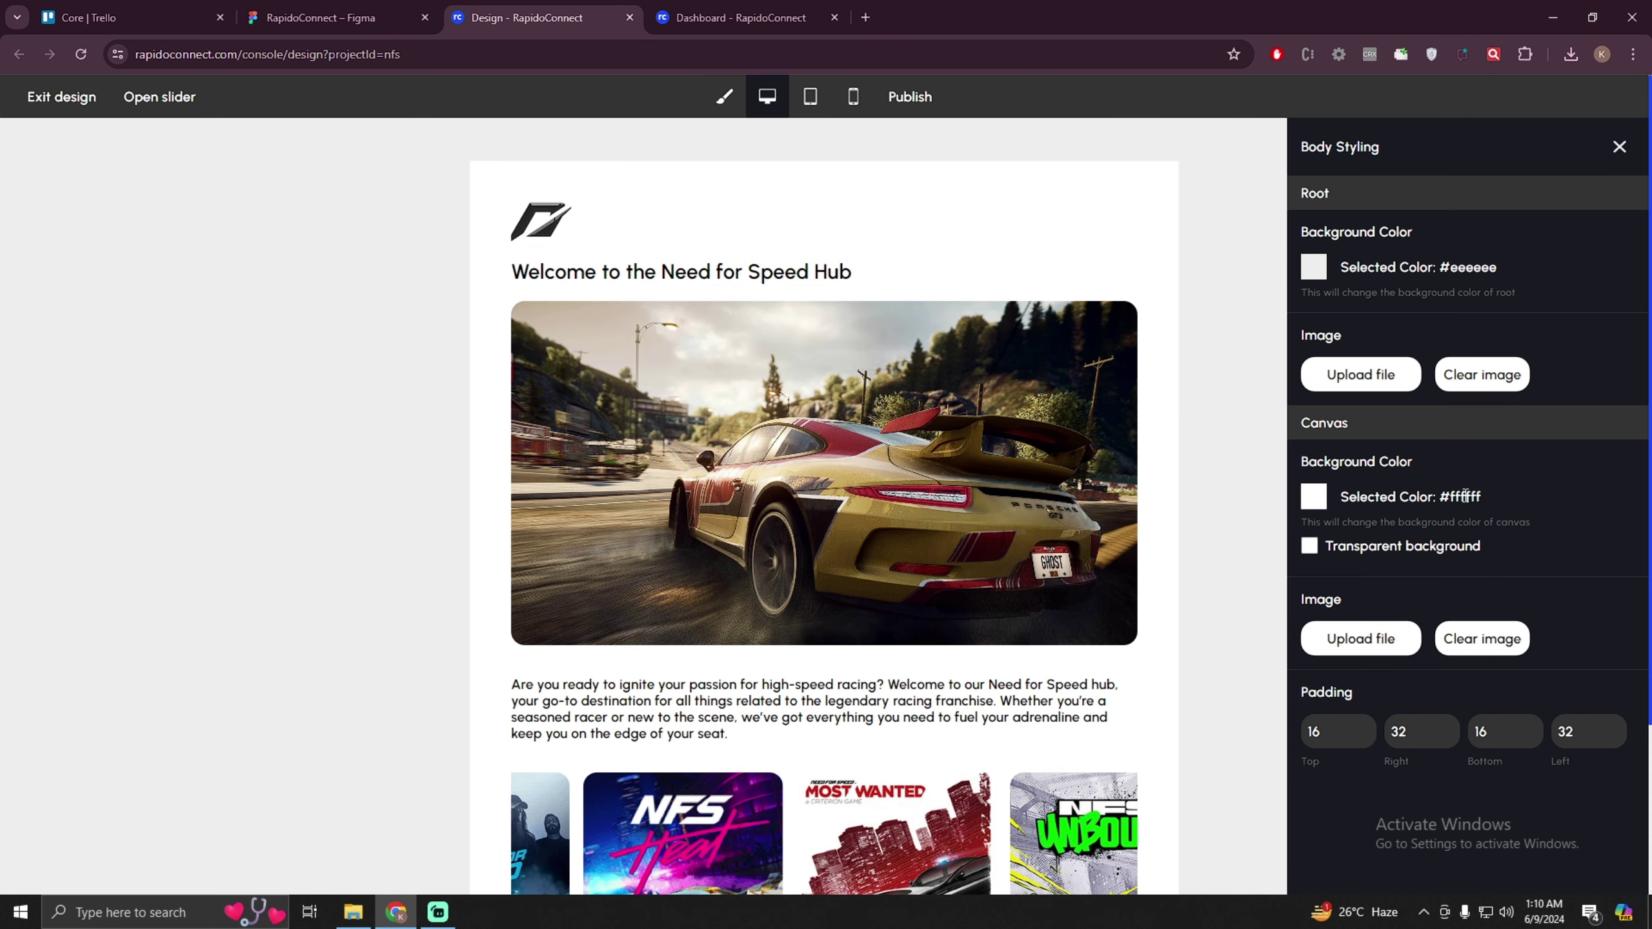
pyautogui.click(1366, 638)
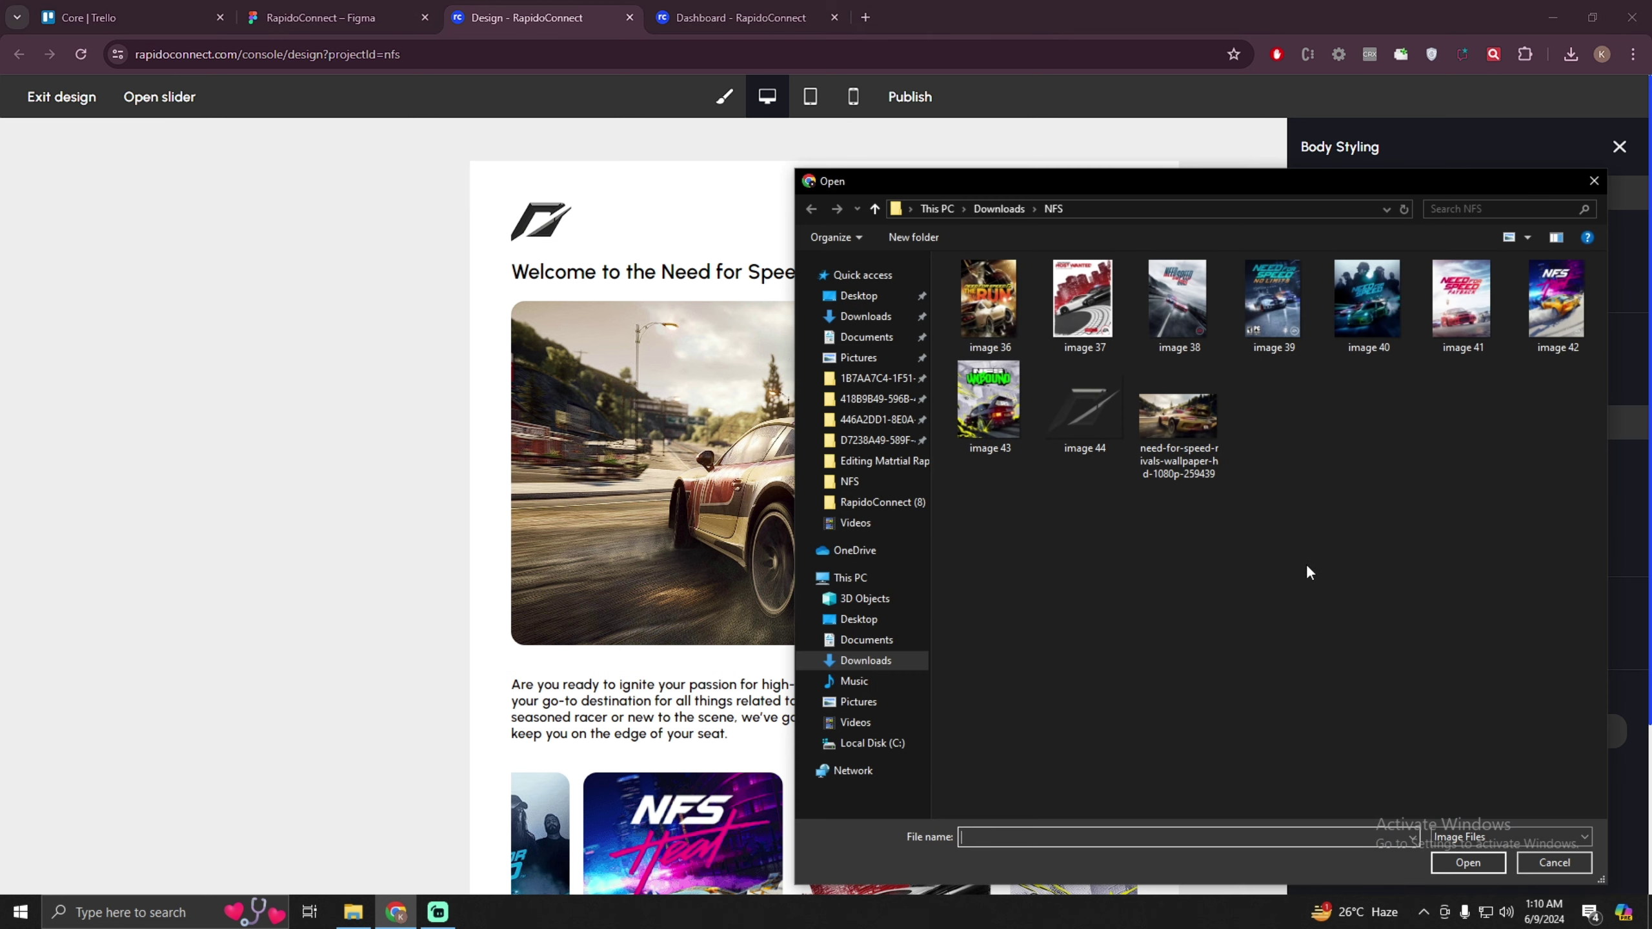
pyautogui.doubleClick(1178, 416)
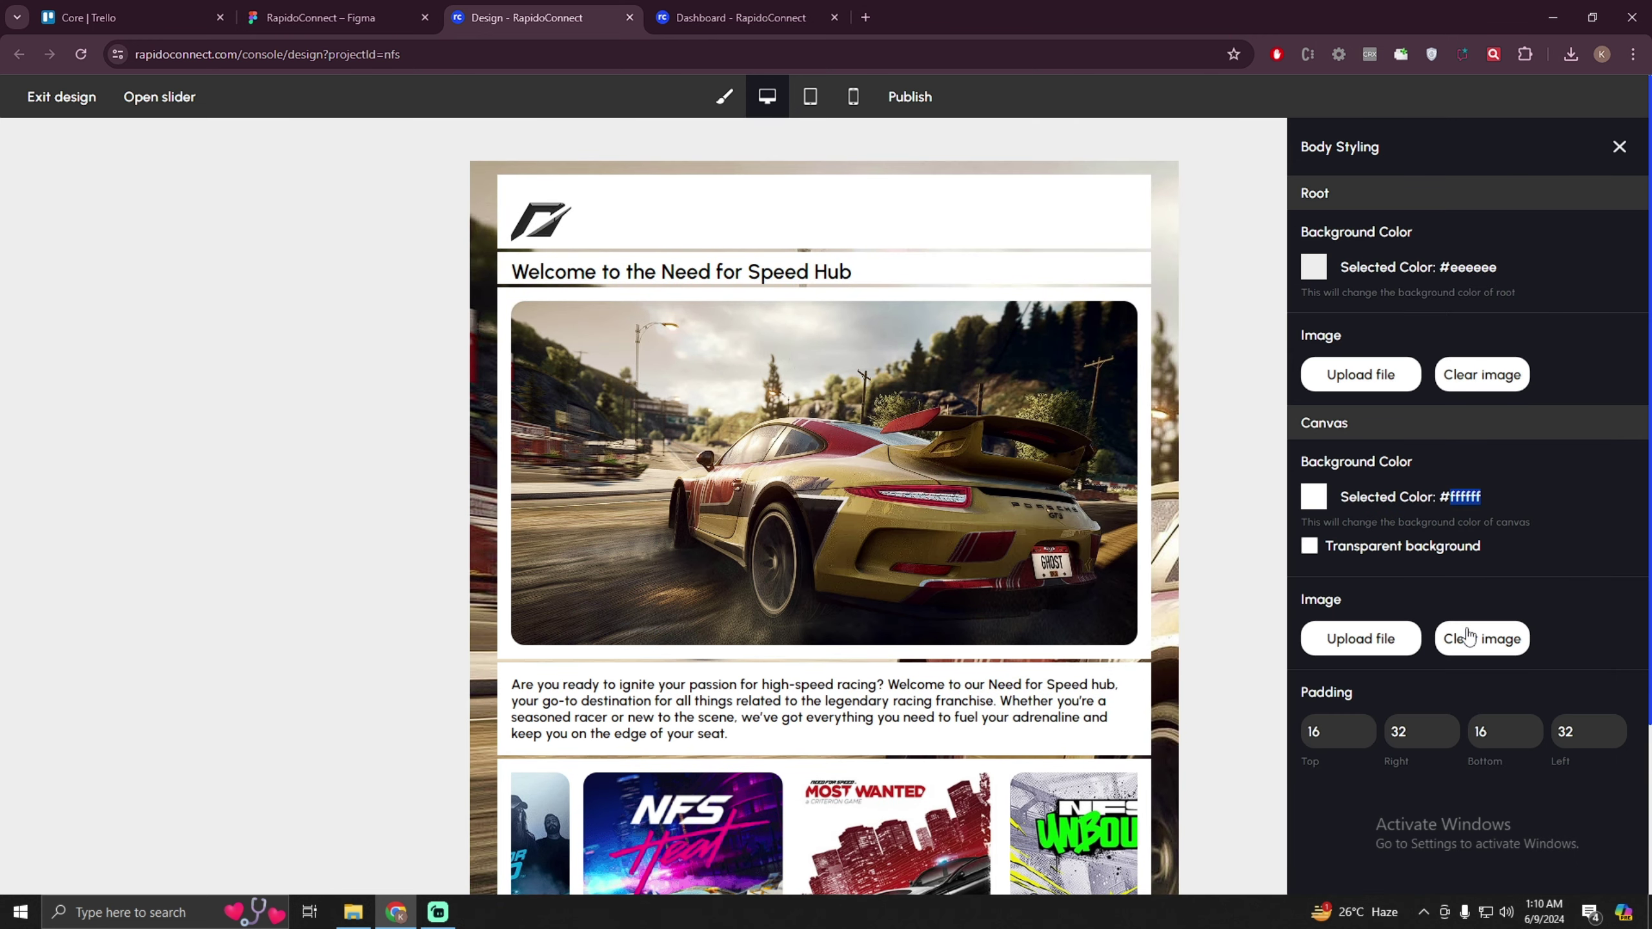
pyautogui.click(1460, 634)
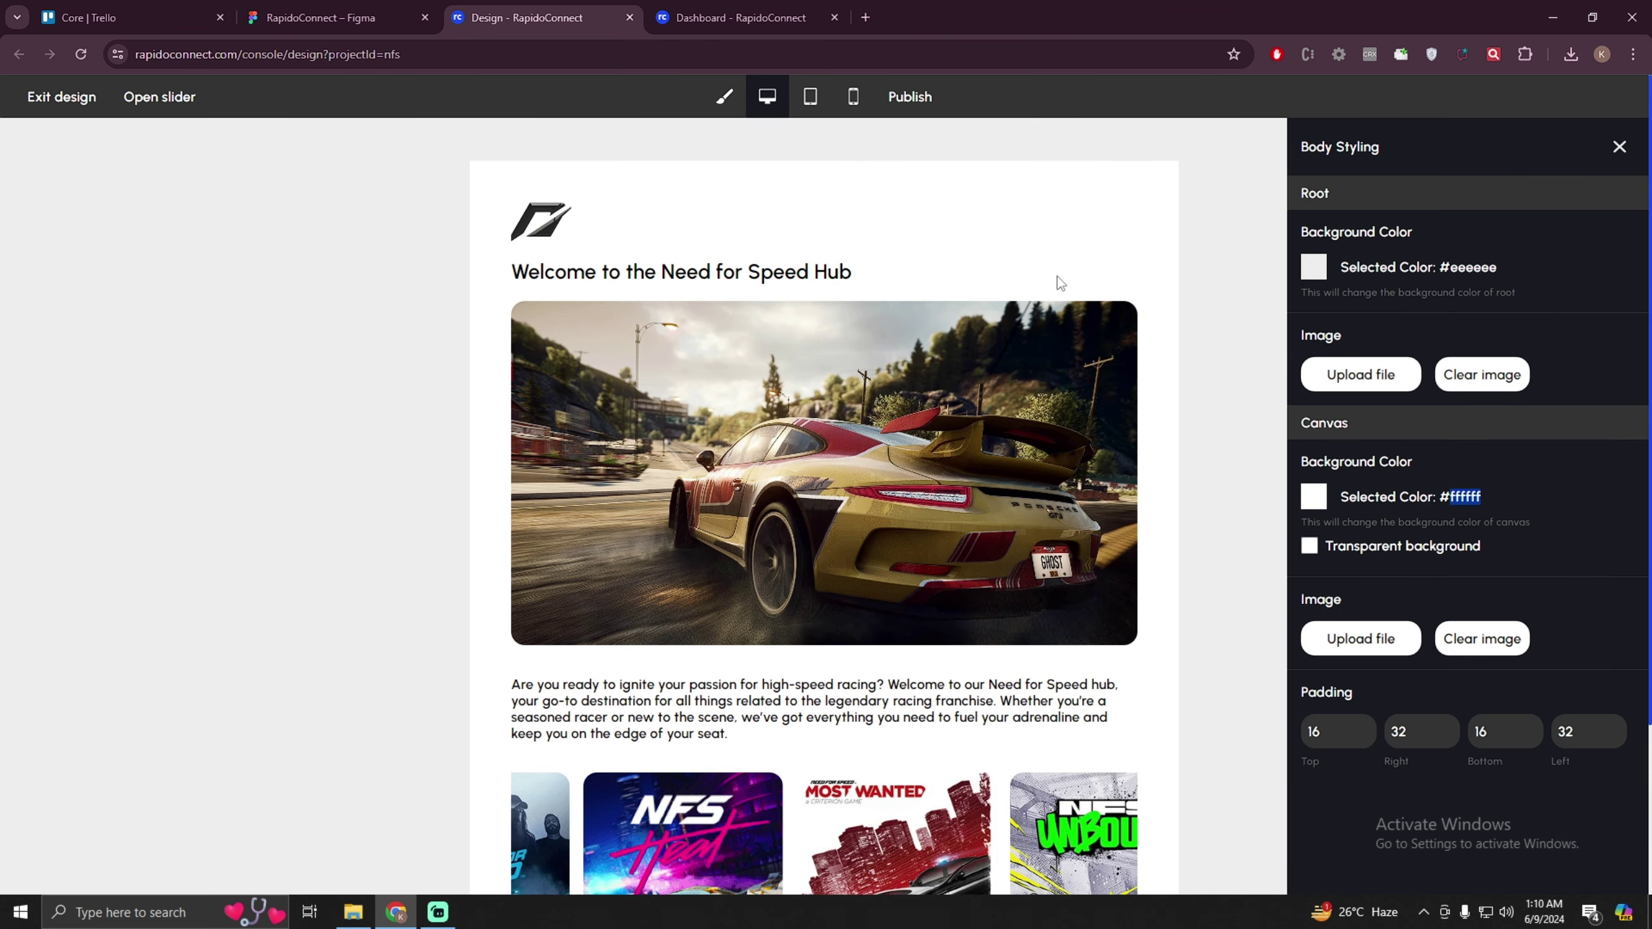
# - Set the root background colour to #e0e0e0
pyautogui.click(1324, 202)
pyautogui.click(1313, 267)
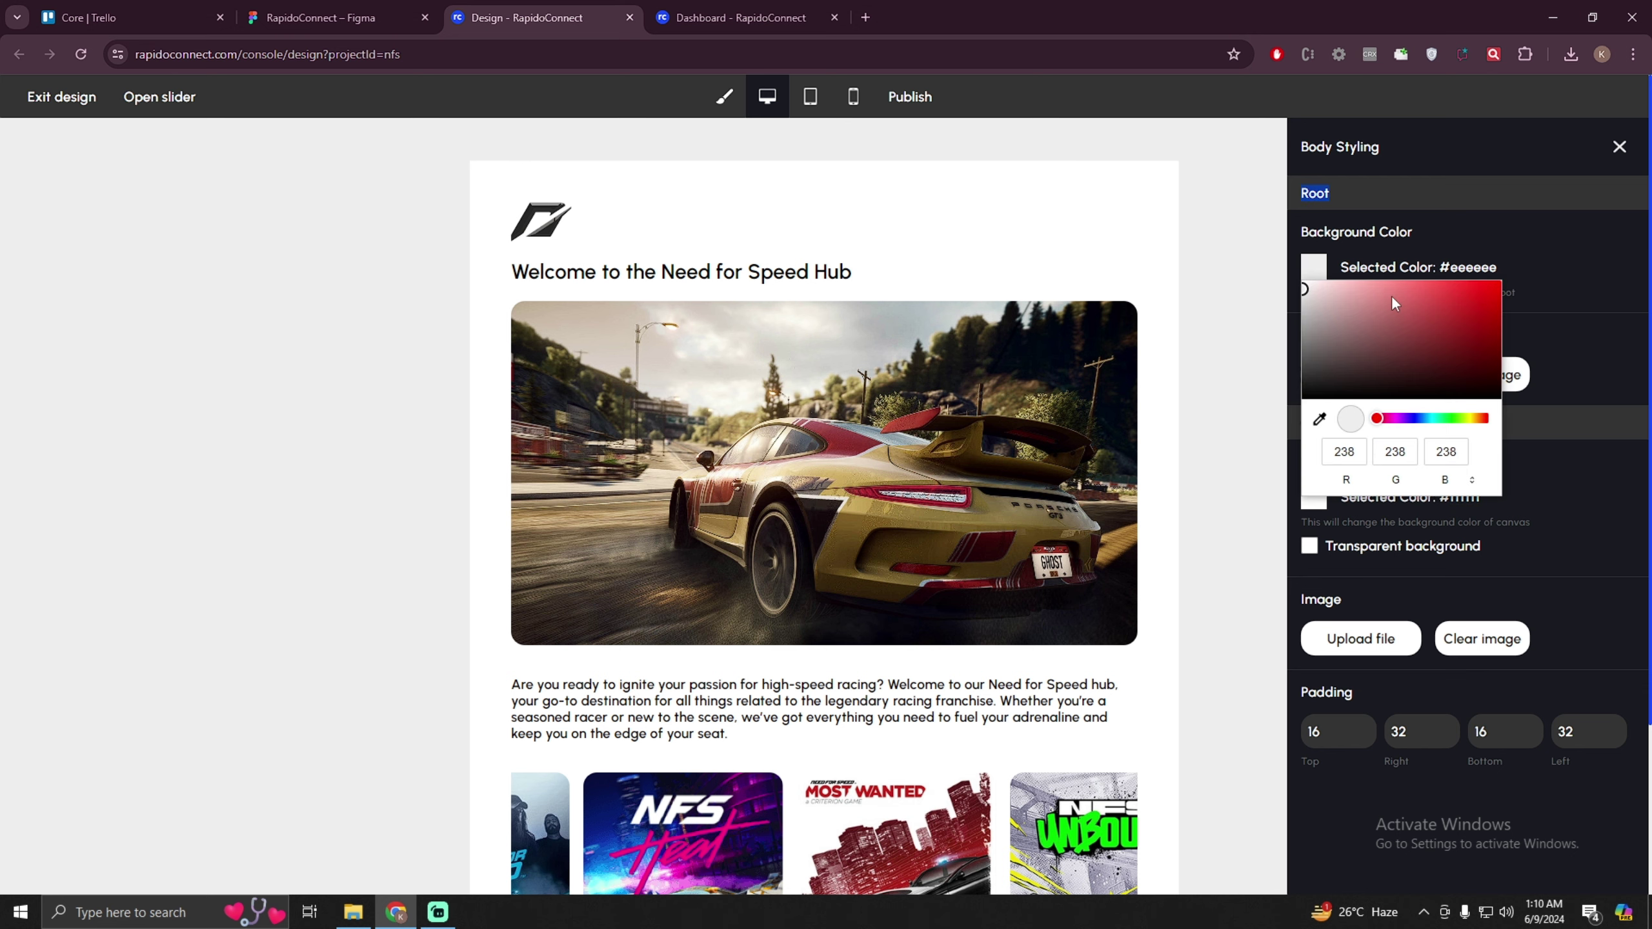
pyautogui.moveTo(1303, 291); pyautogui.dragTo(1294, 297)
pyautogui.click(1294, 296)
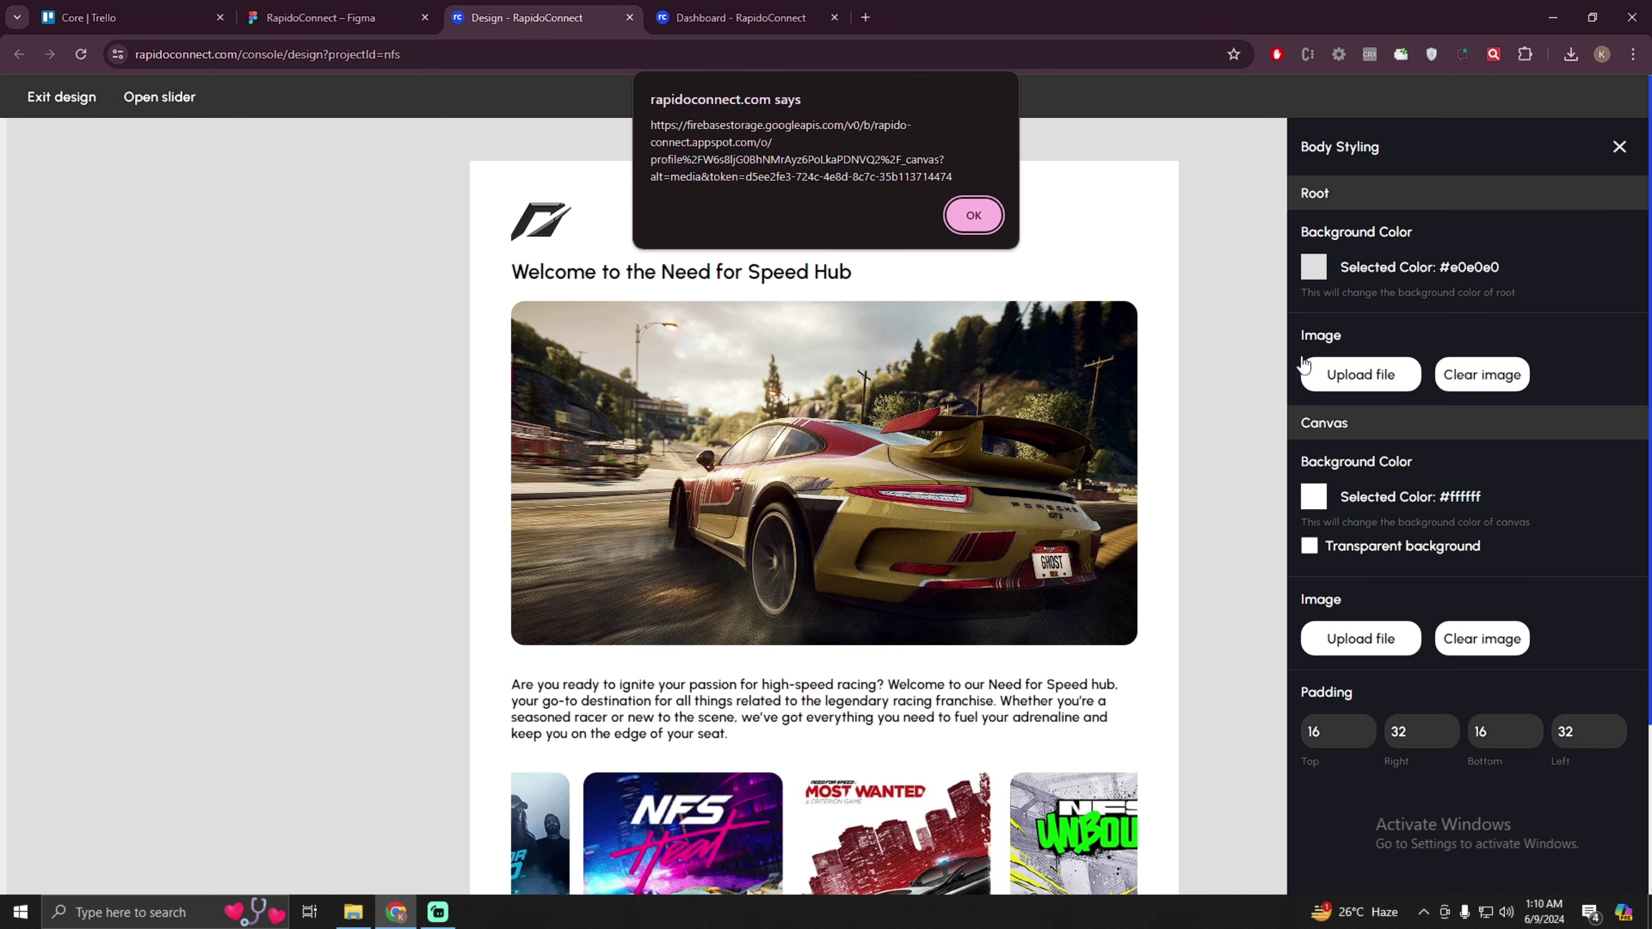
# - Use the NFS Rivals racing wallpaper as the root background image
pyautogui.click(979, 210)
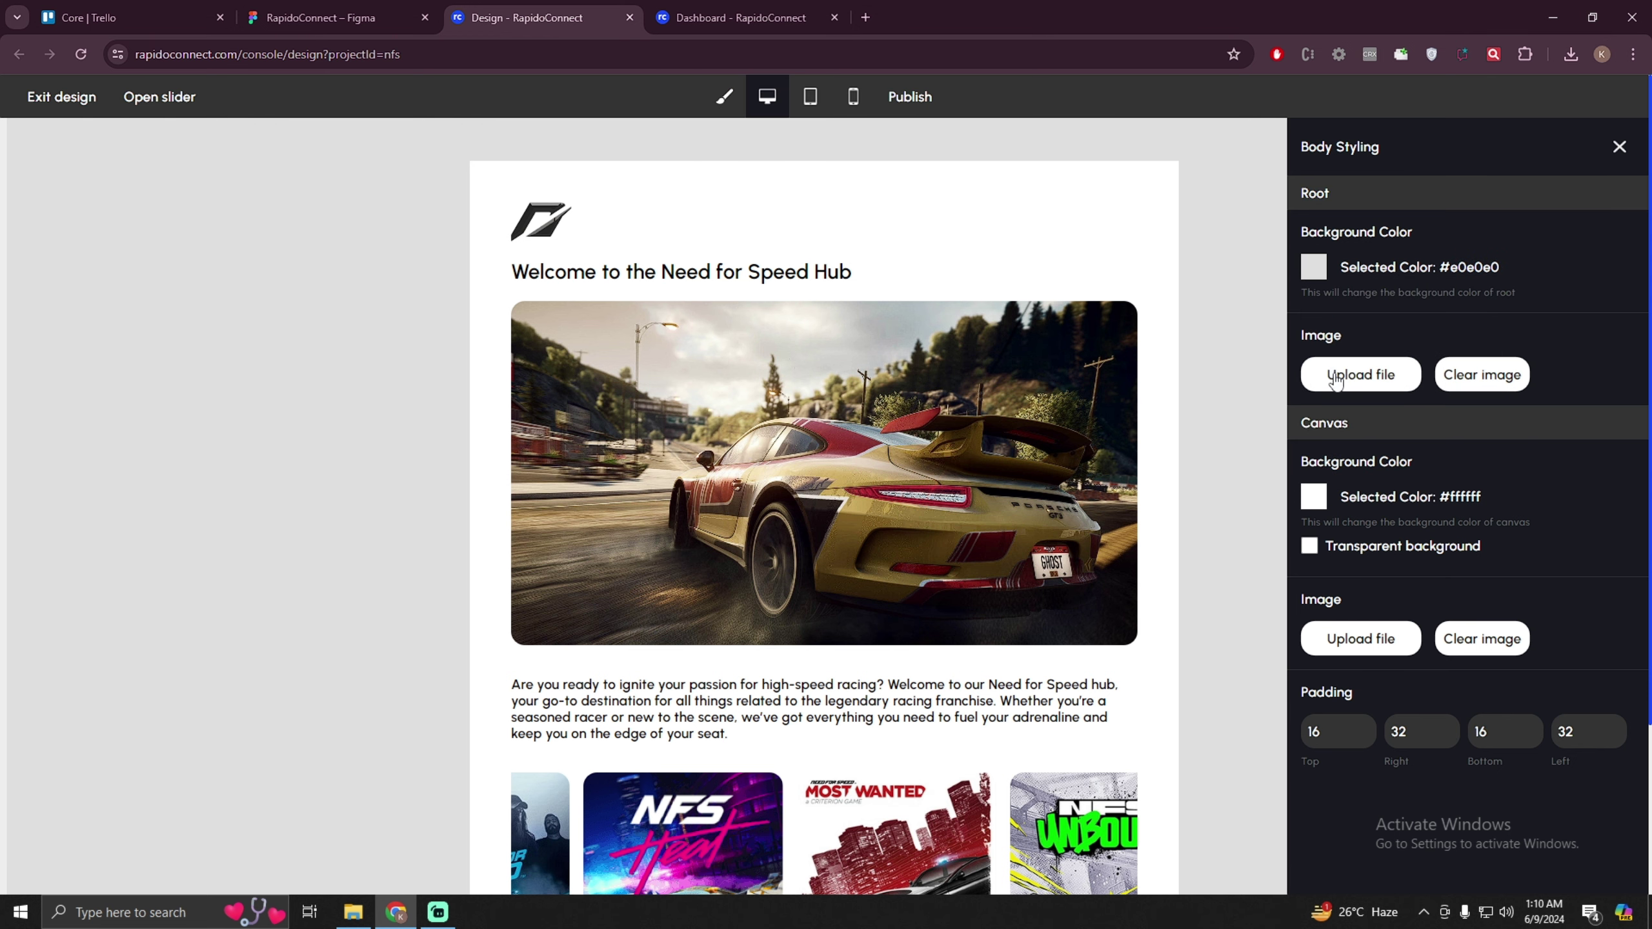
pyautogui.moveTo(1361, 333); pyautogui.dragTo(1302, 335)
pyautogui.click(1339, 380)
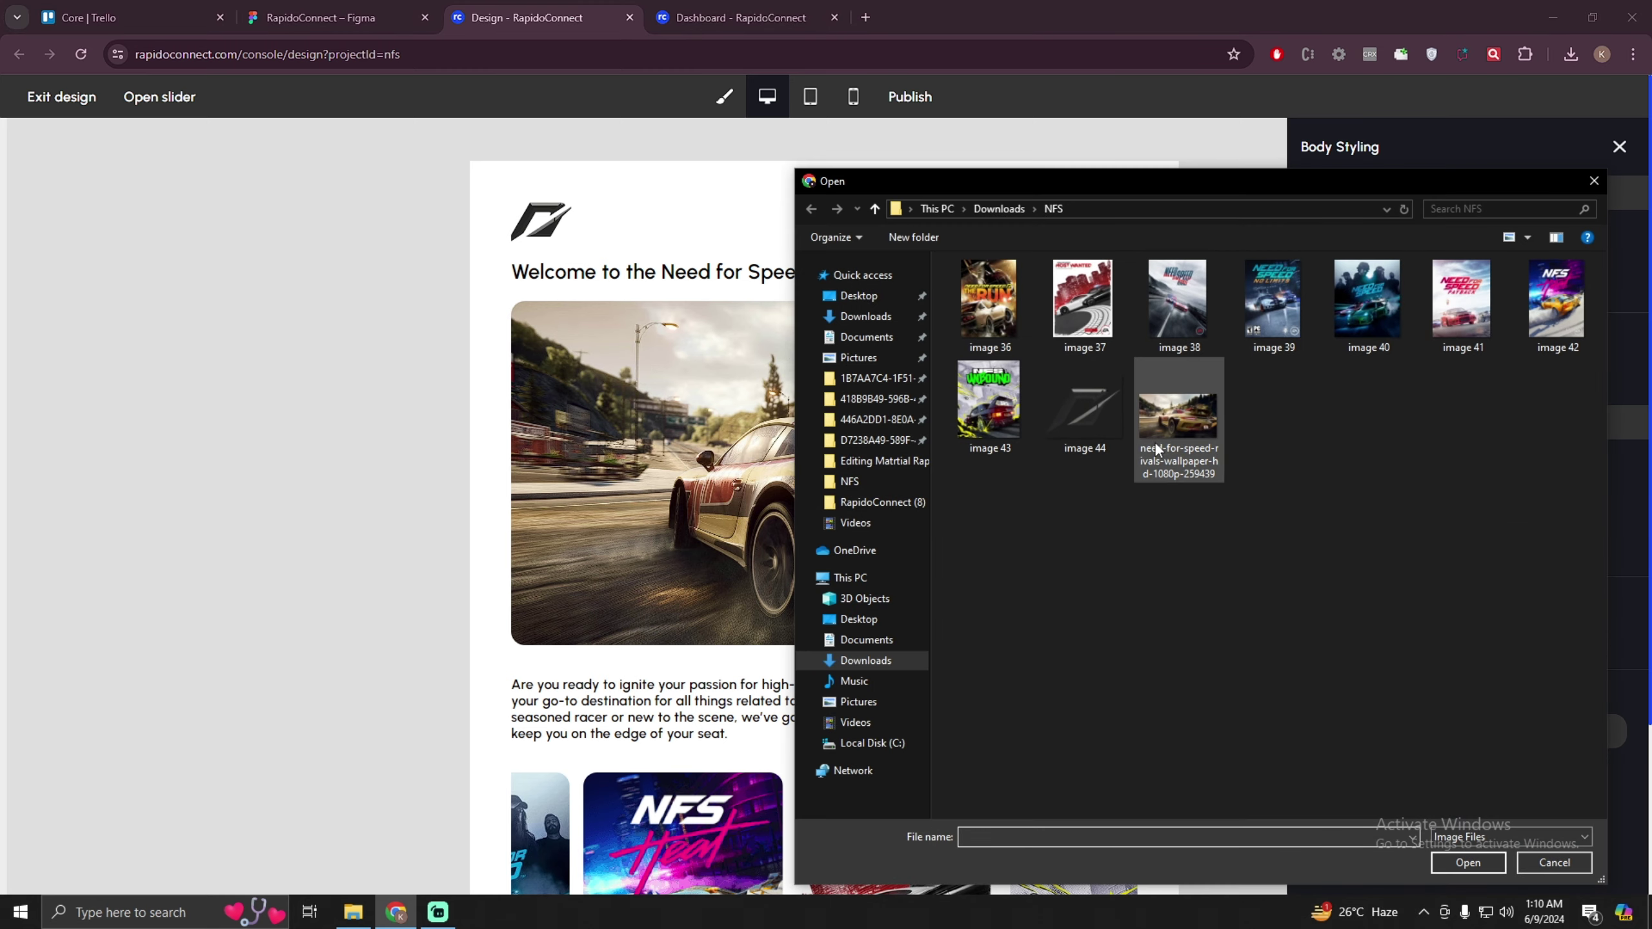
pyautogui.doubleClick(1177, 426)
pyautogui.scroll(-3, 369, 564)
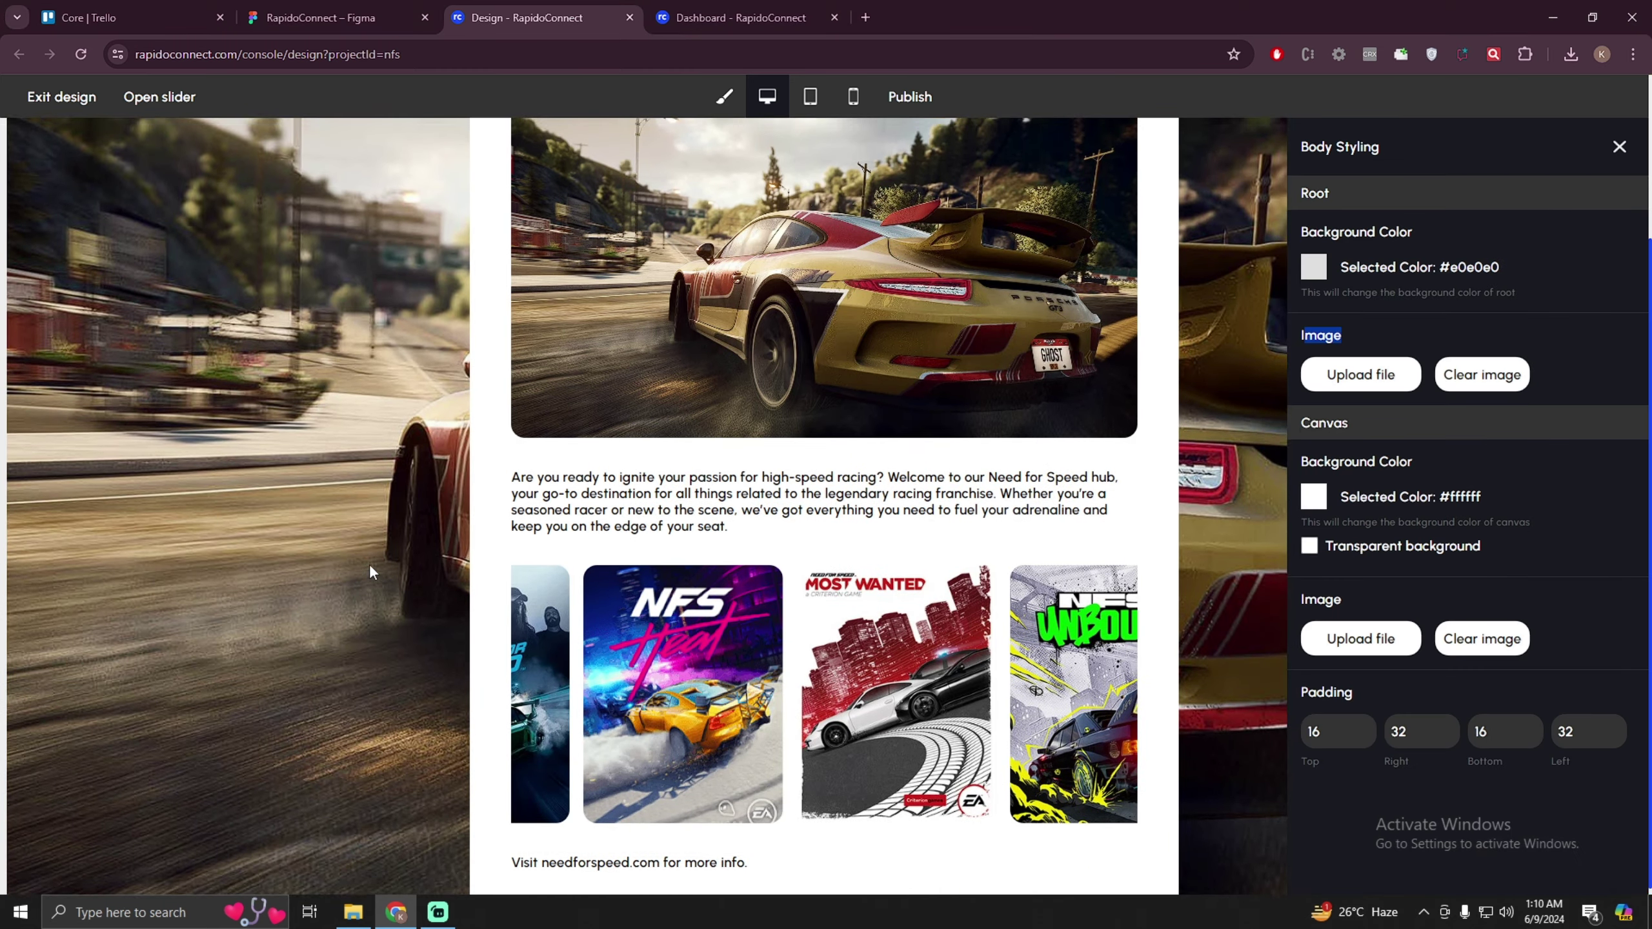
pyautogui.scroll(3, 369, 562)
pyautogui.scroll(-3, 369, 560)
pyautogui.scroll(3, 369, 568)
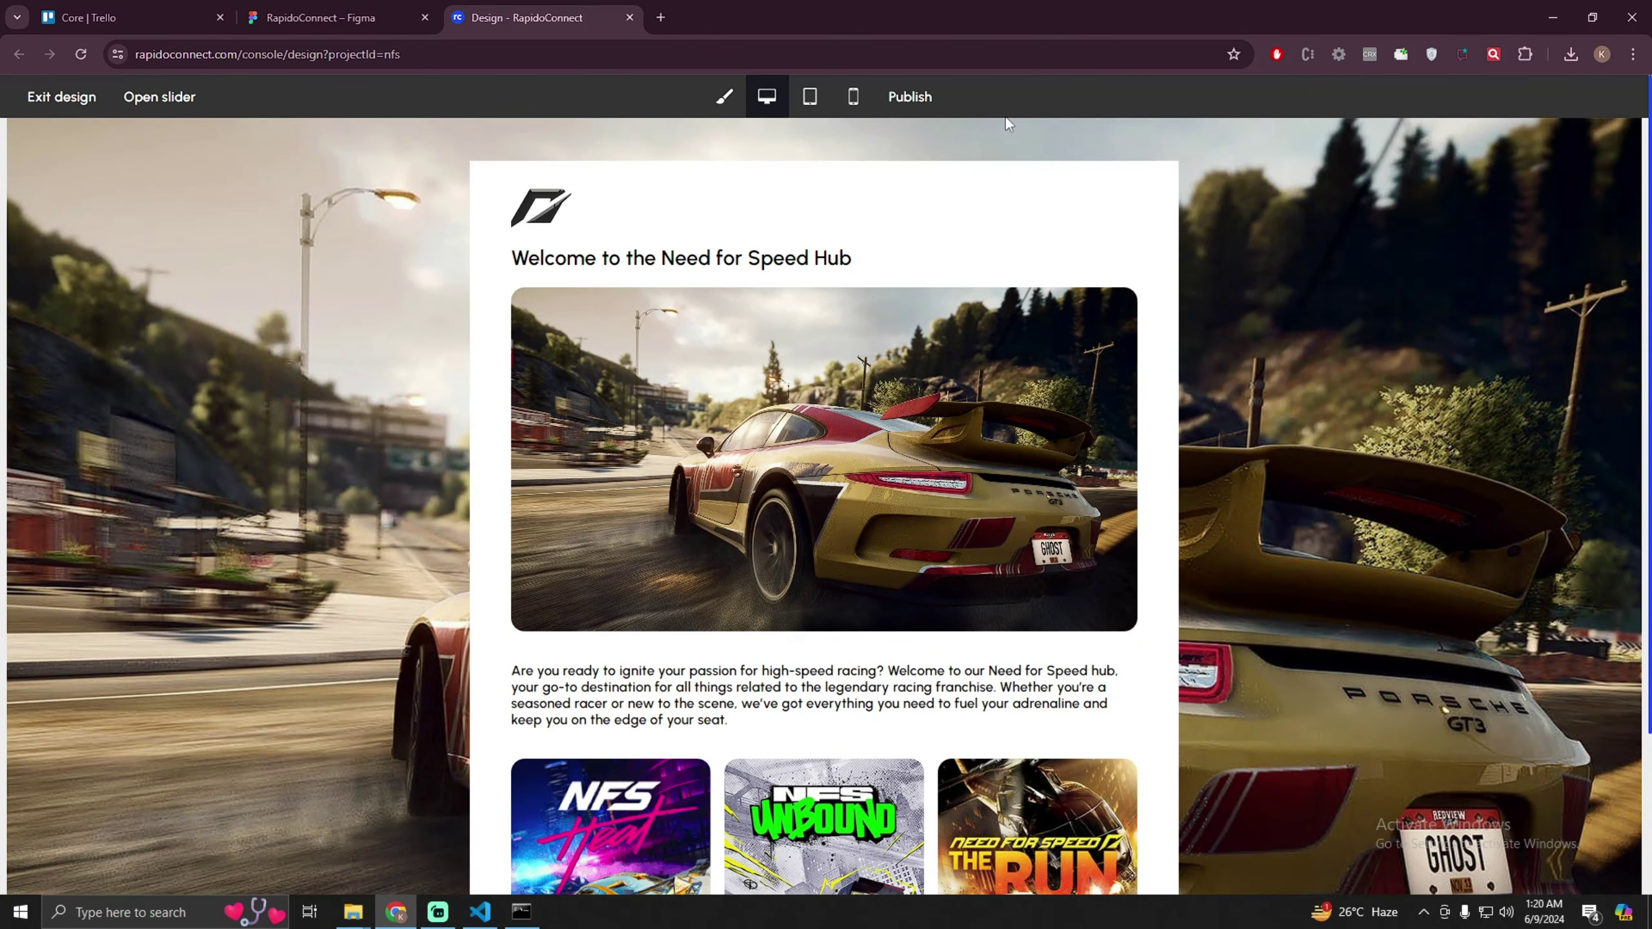
# - Publish the Need for Speed Hub page and select its share link in the success dialog
pyautogui.click(909, 97)
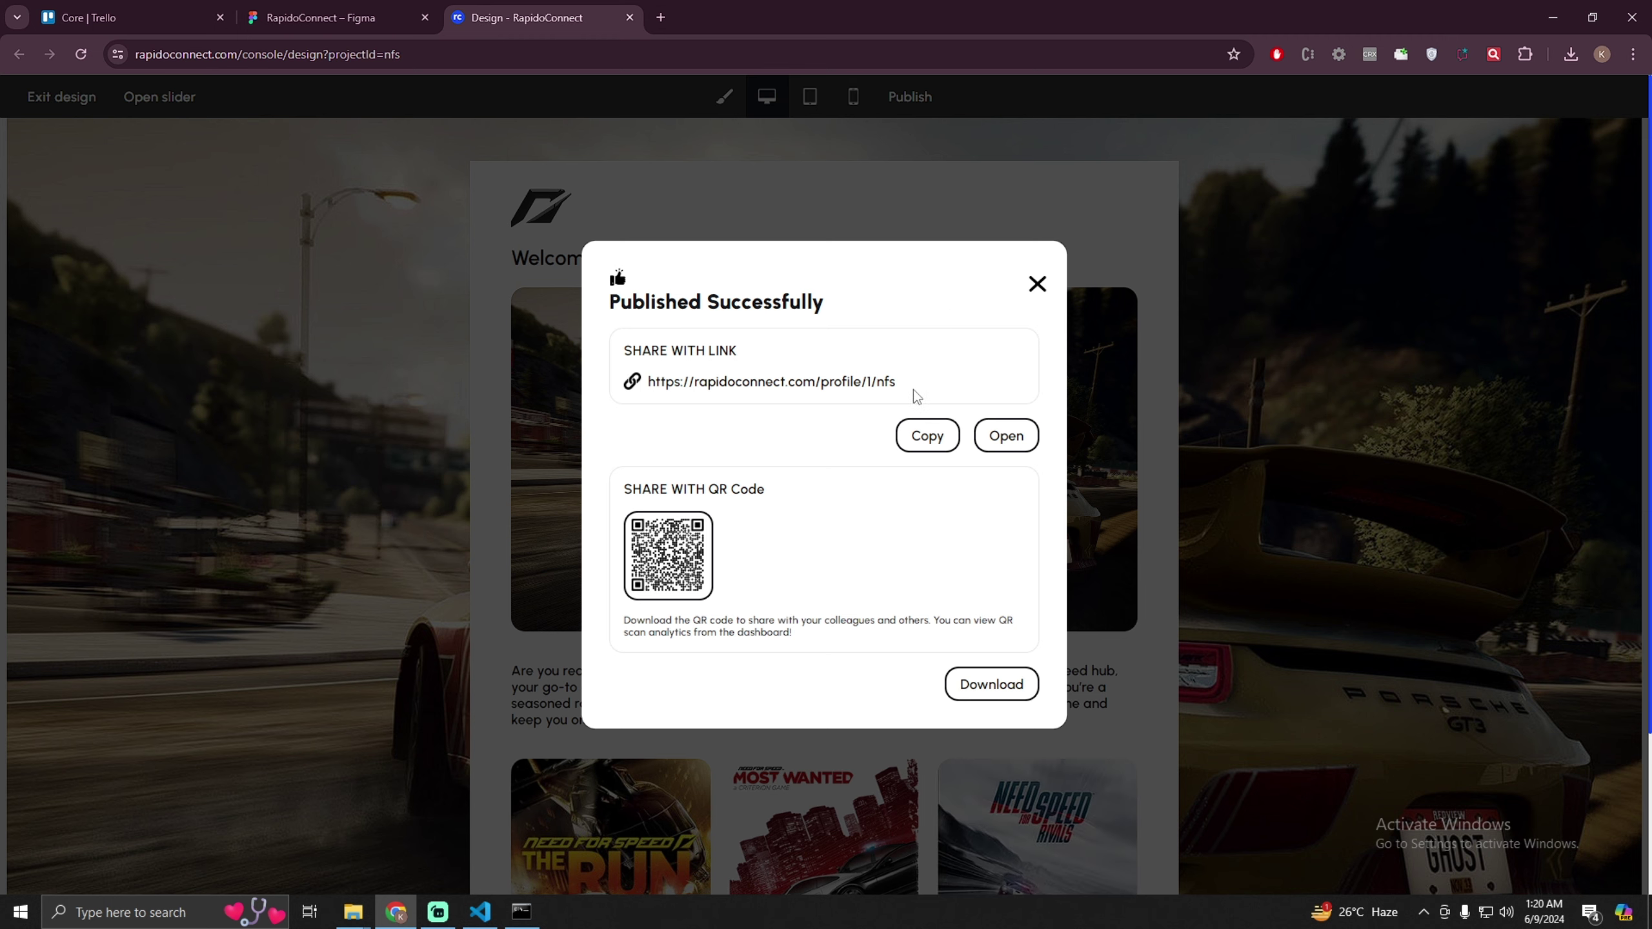
pyautogui.moveTo(605, 303); pyautogui.dragTo(839, 303)
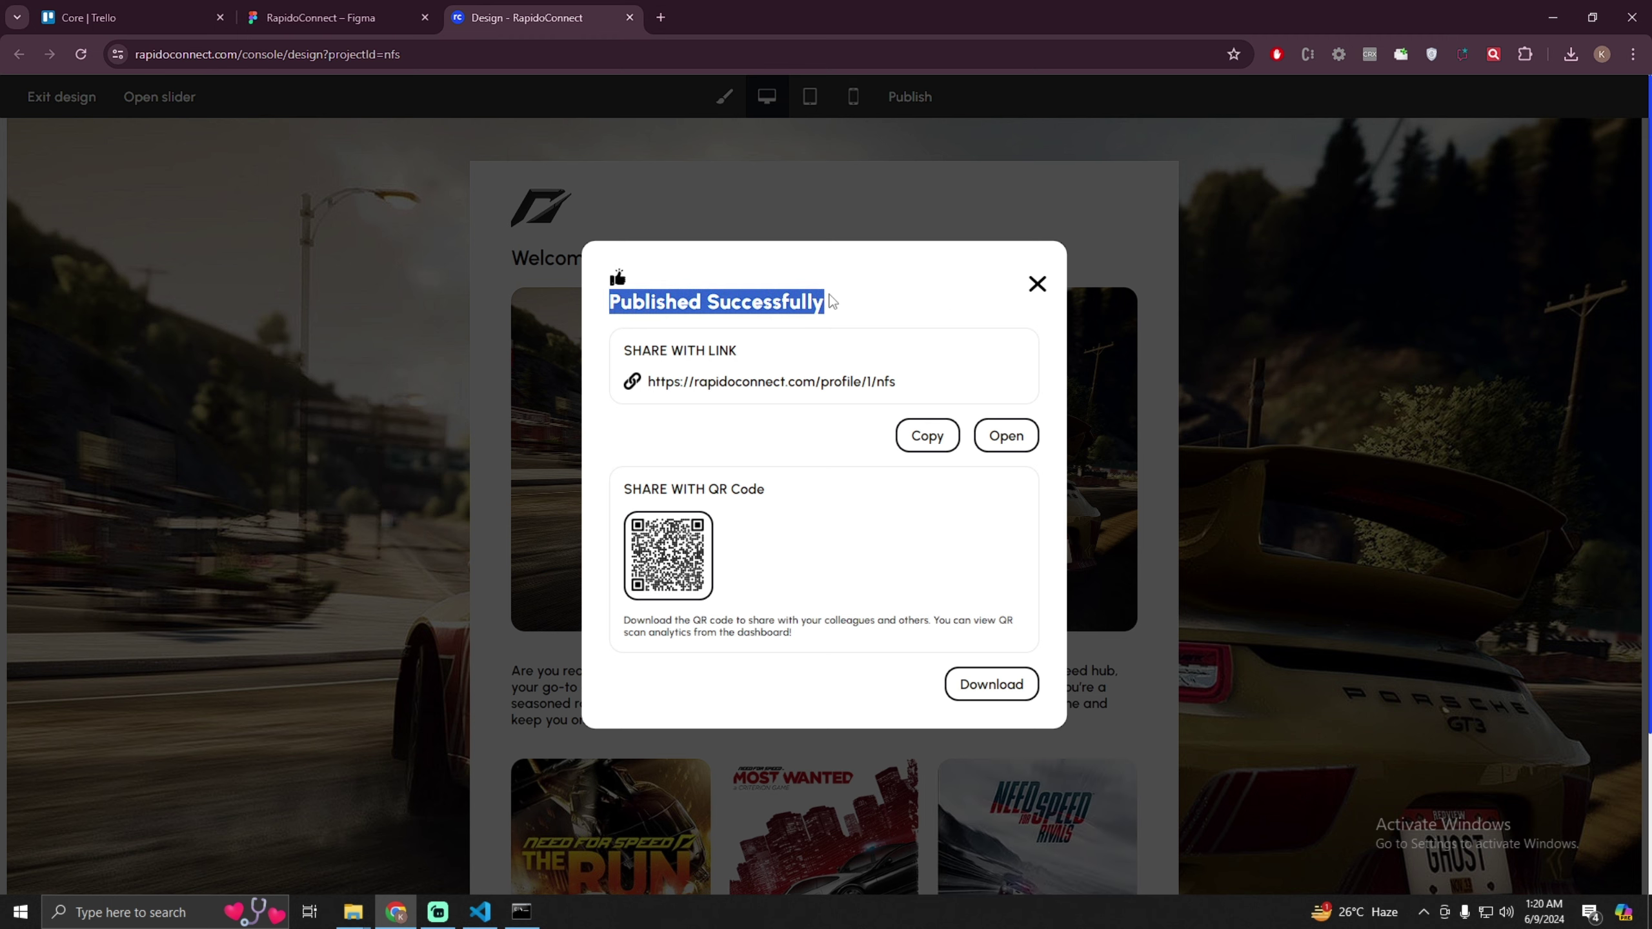
pyautogui.click(386, 26)
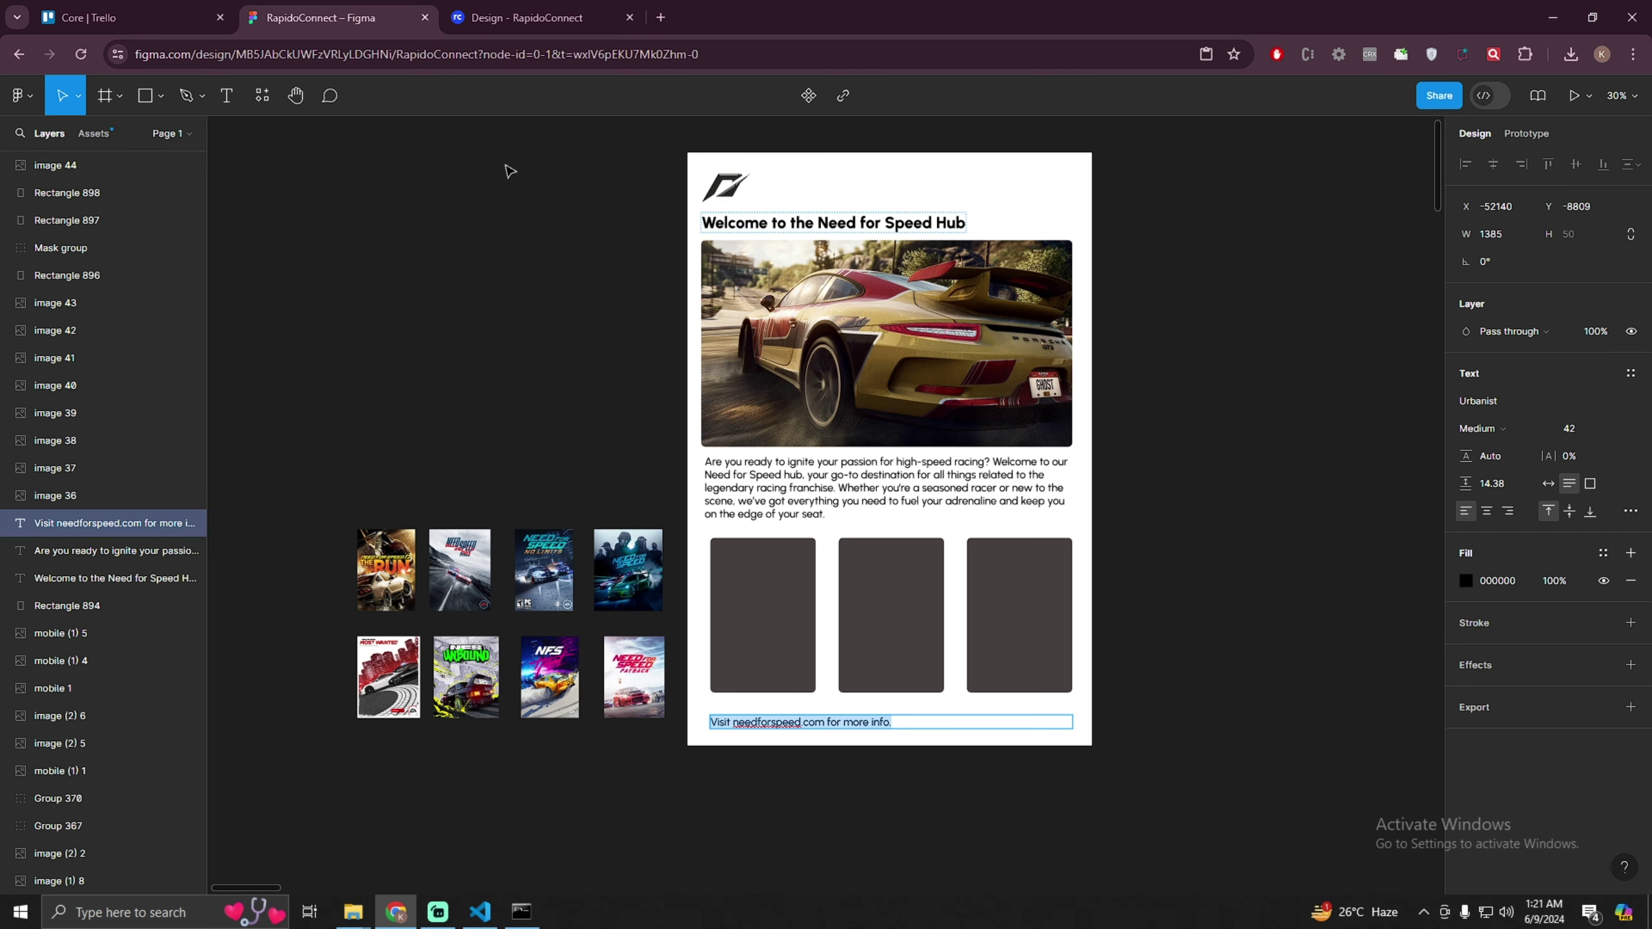
pyautogui.click(611, 20)
pyautogui.moveTo(896, 382); pyautogui.dragTo(652, 386)
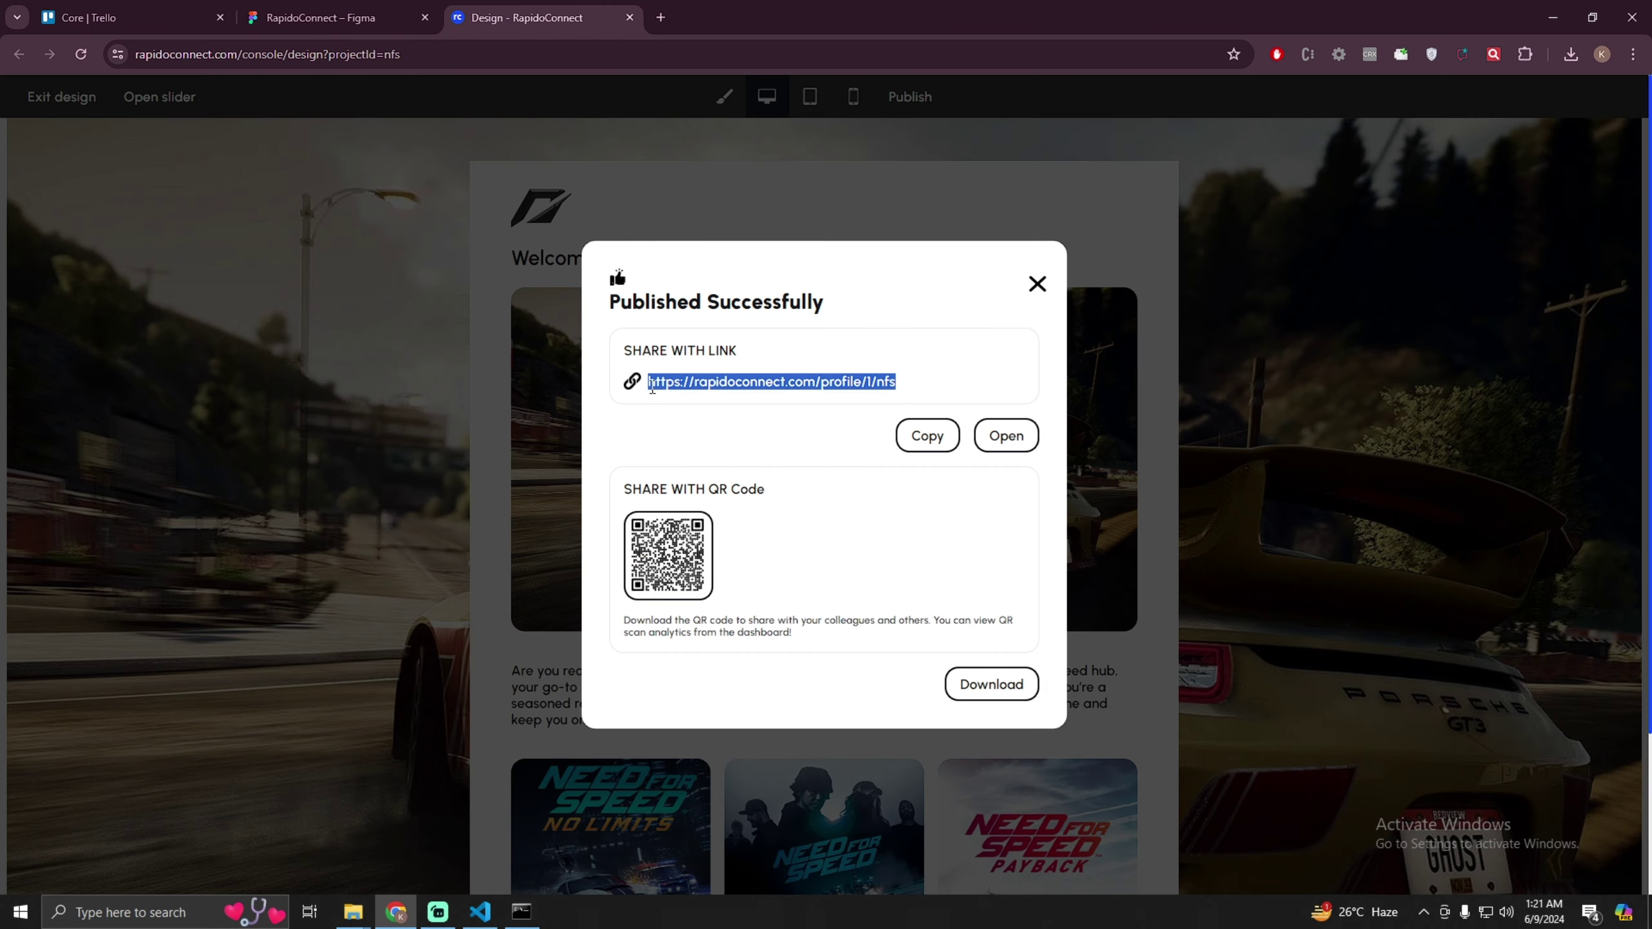
pyautogui.doubleClick(890, 382)
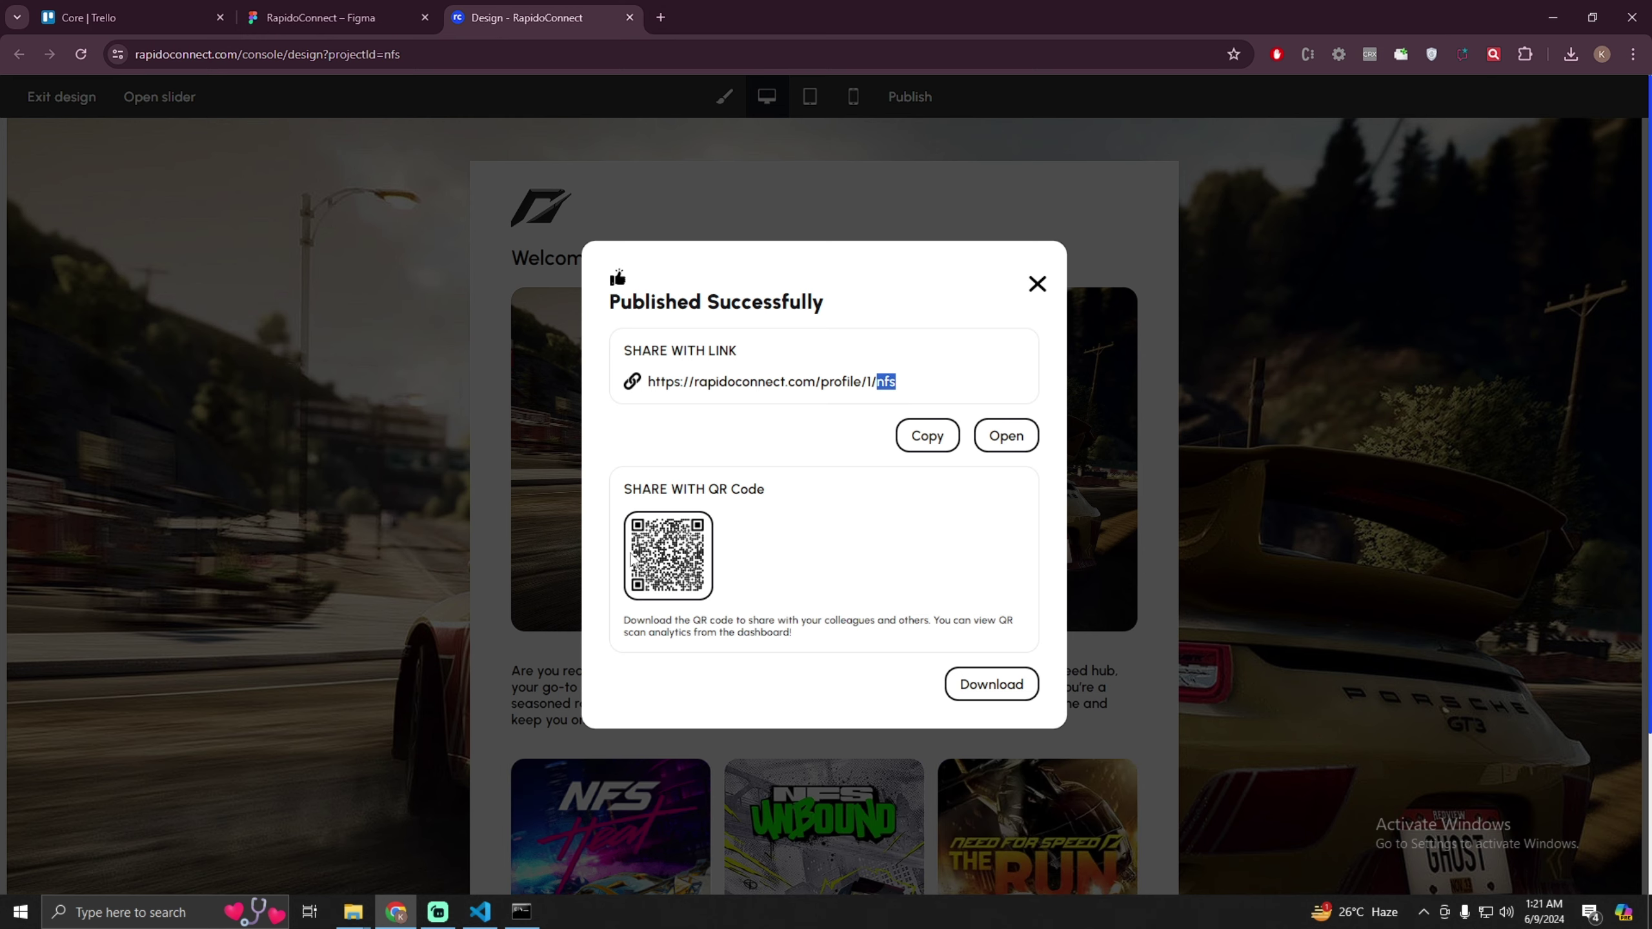
pyautogui.doubleClick(644, 382)
pyautogui.tripleClick(918, 382)
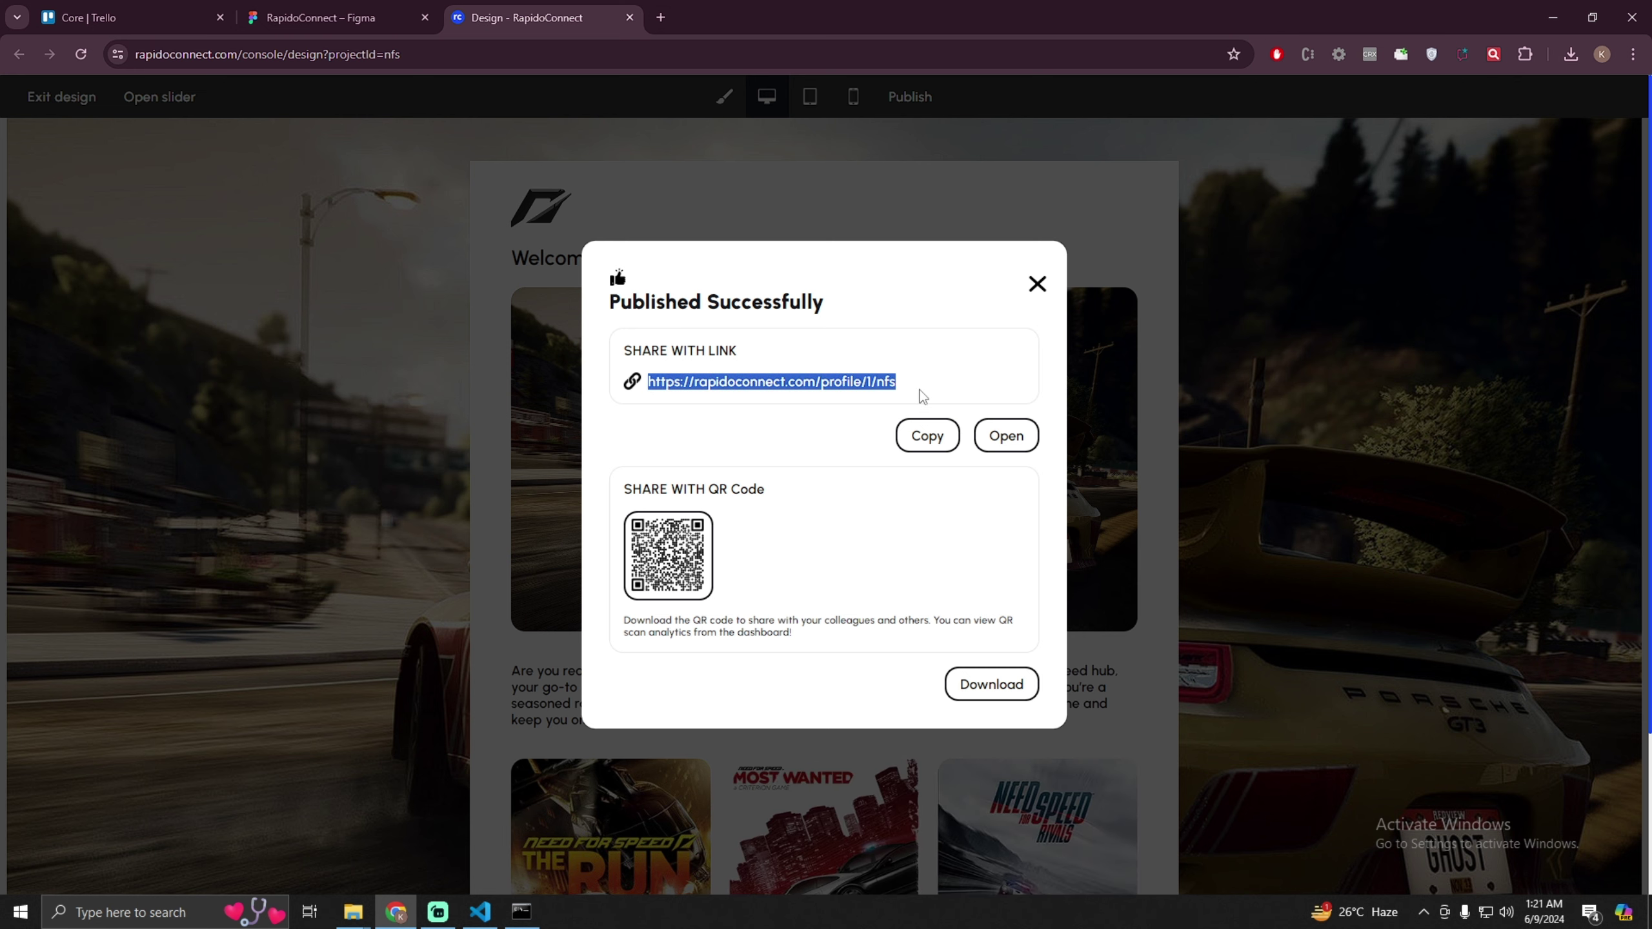
# - Open the published page in a new tab and scroll through it
pyautogui.click(1002, 445)
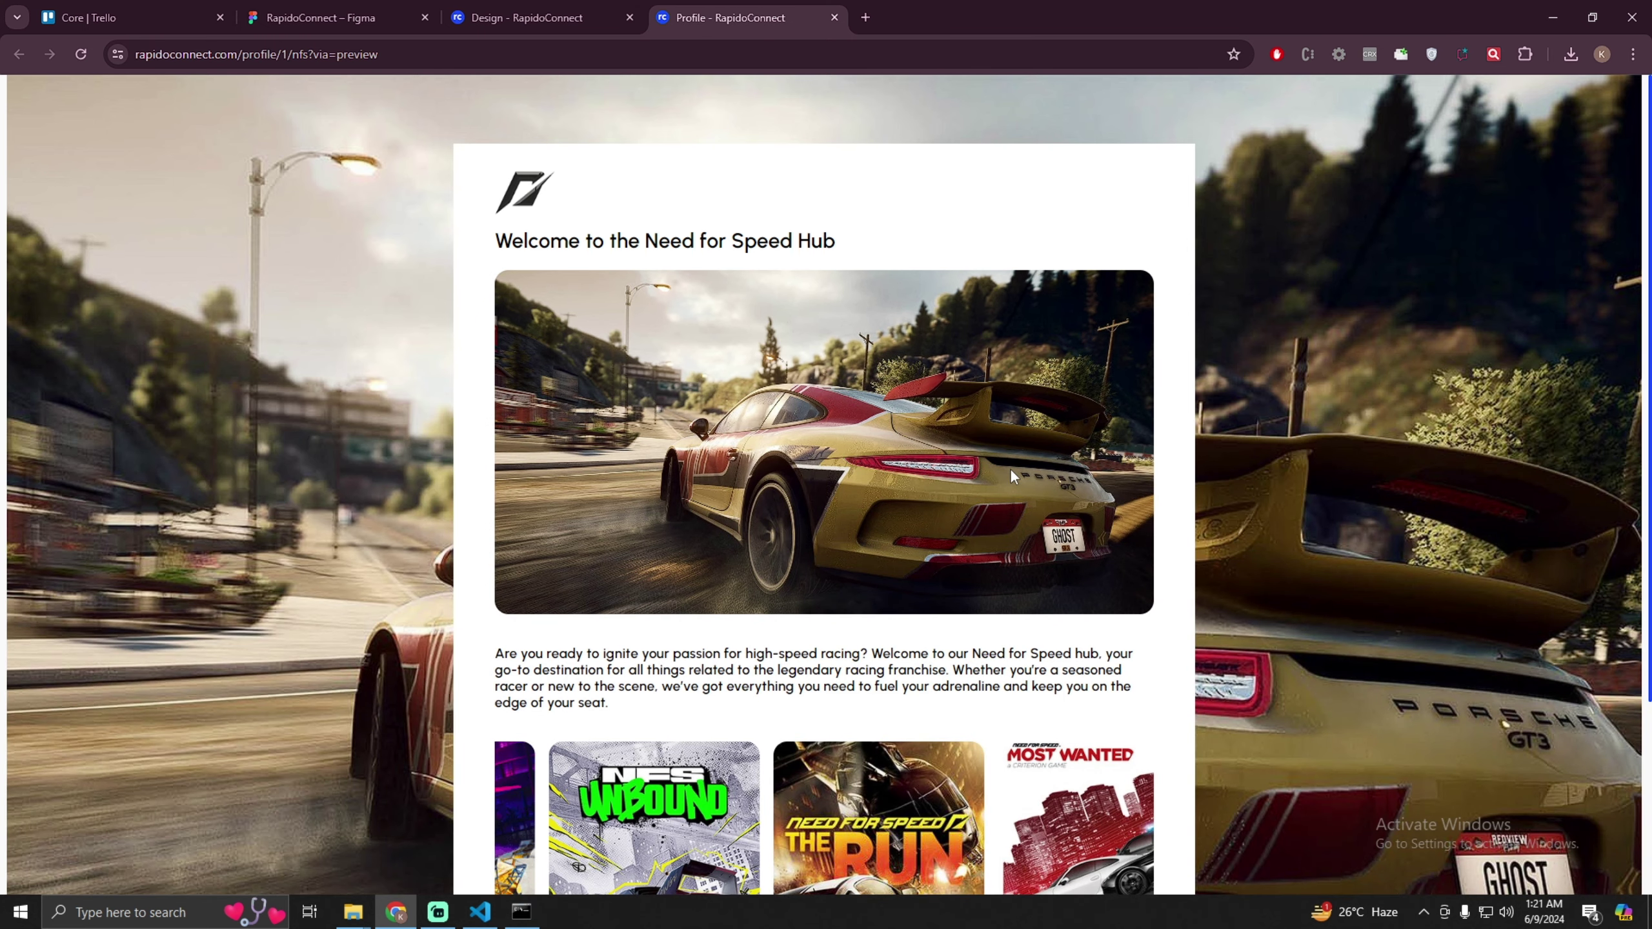
pyautogui.scroll(-4, 757, 408)
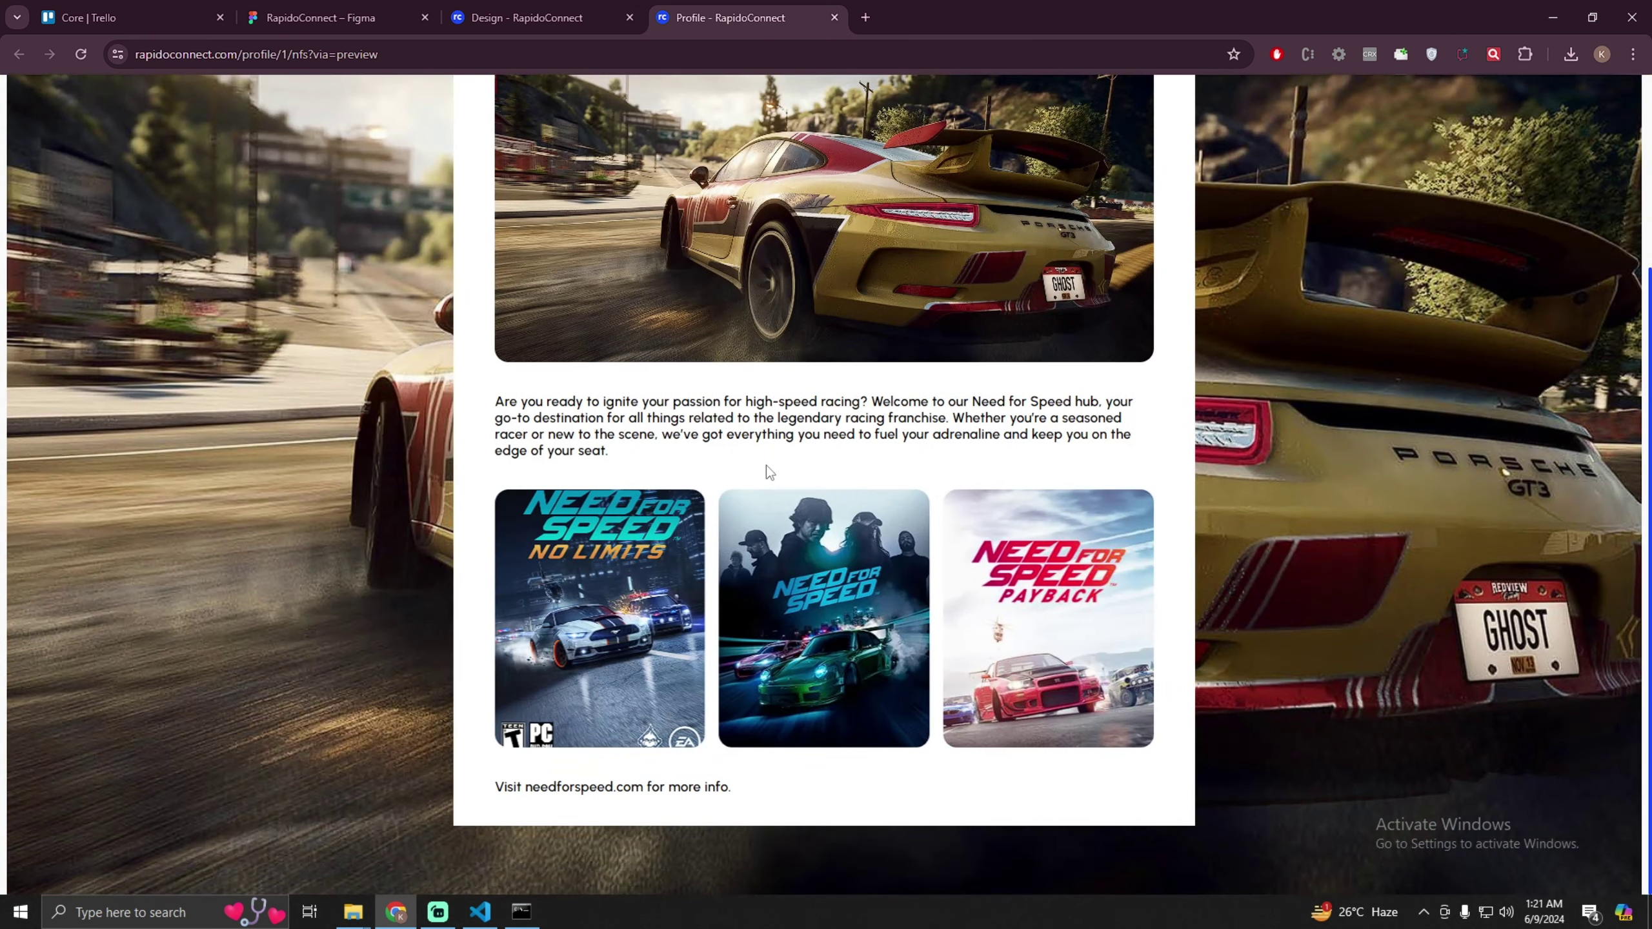
pyautogui.scroll(4, 1204, 401)
pyautogui.scroll(-3, 1204, 401)
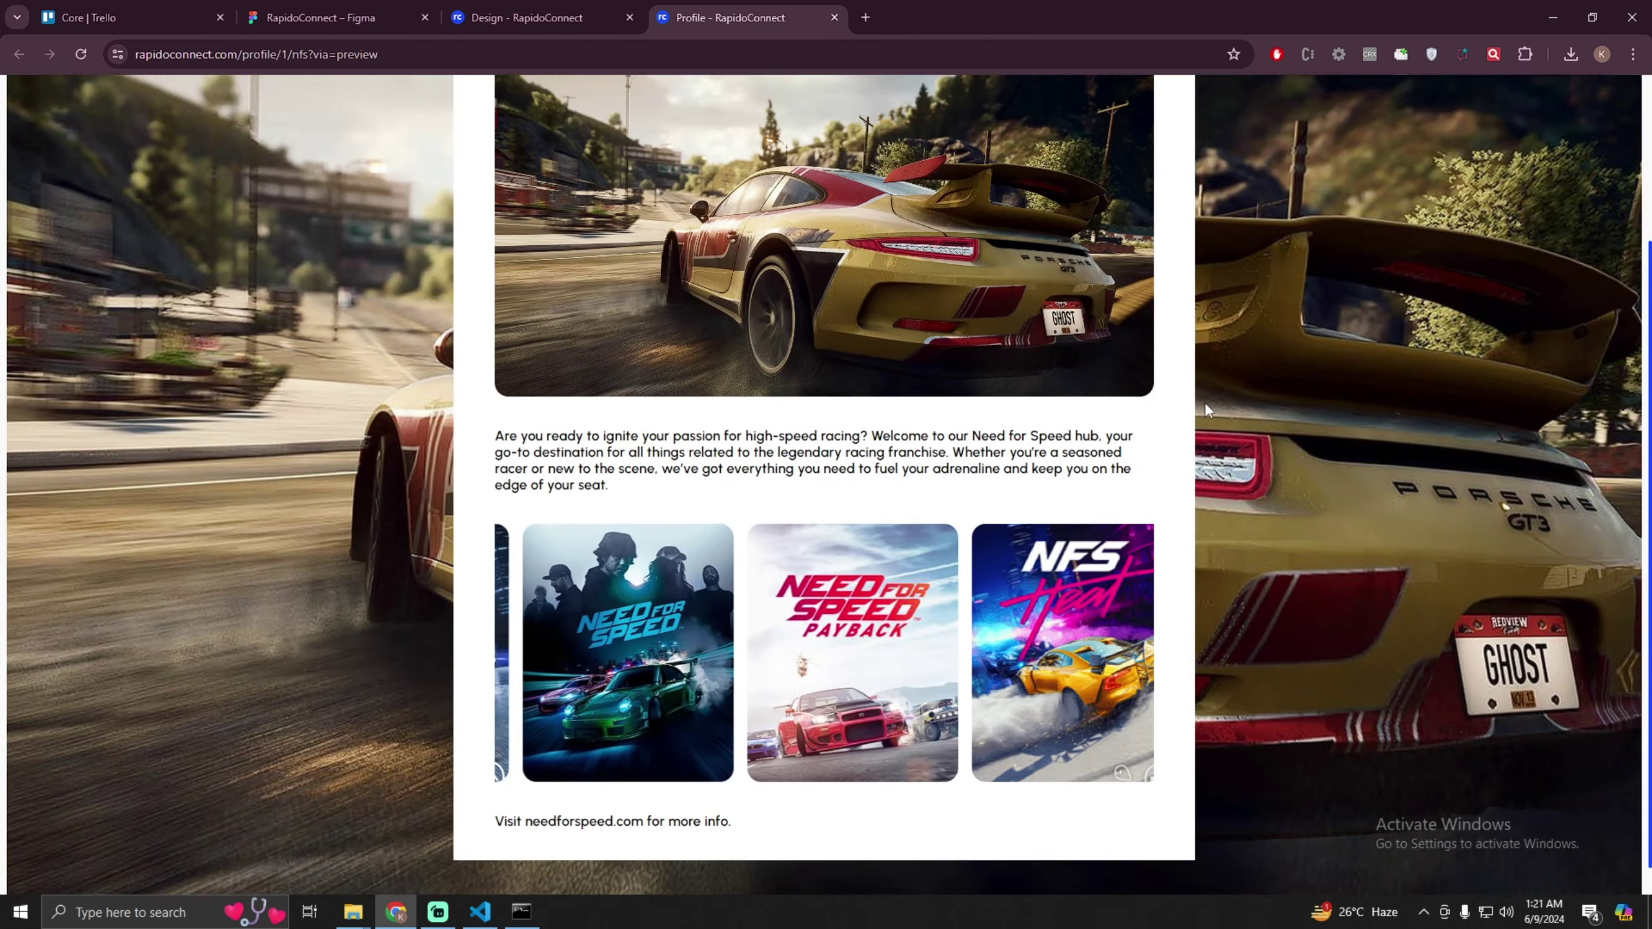
pyautogui.scroll(3, 989, 119)
# - Return to the design console and close the publish confirmation dialog
pyautogui.click(526, 18)
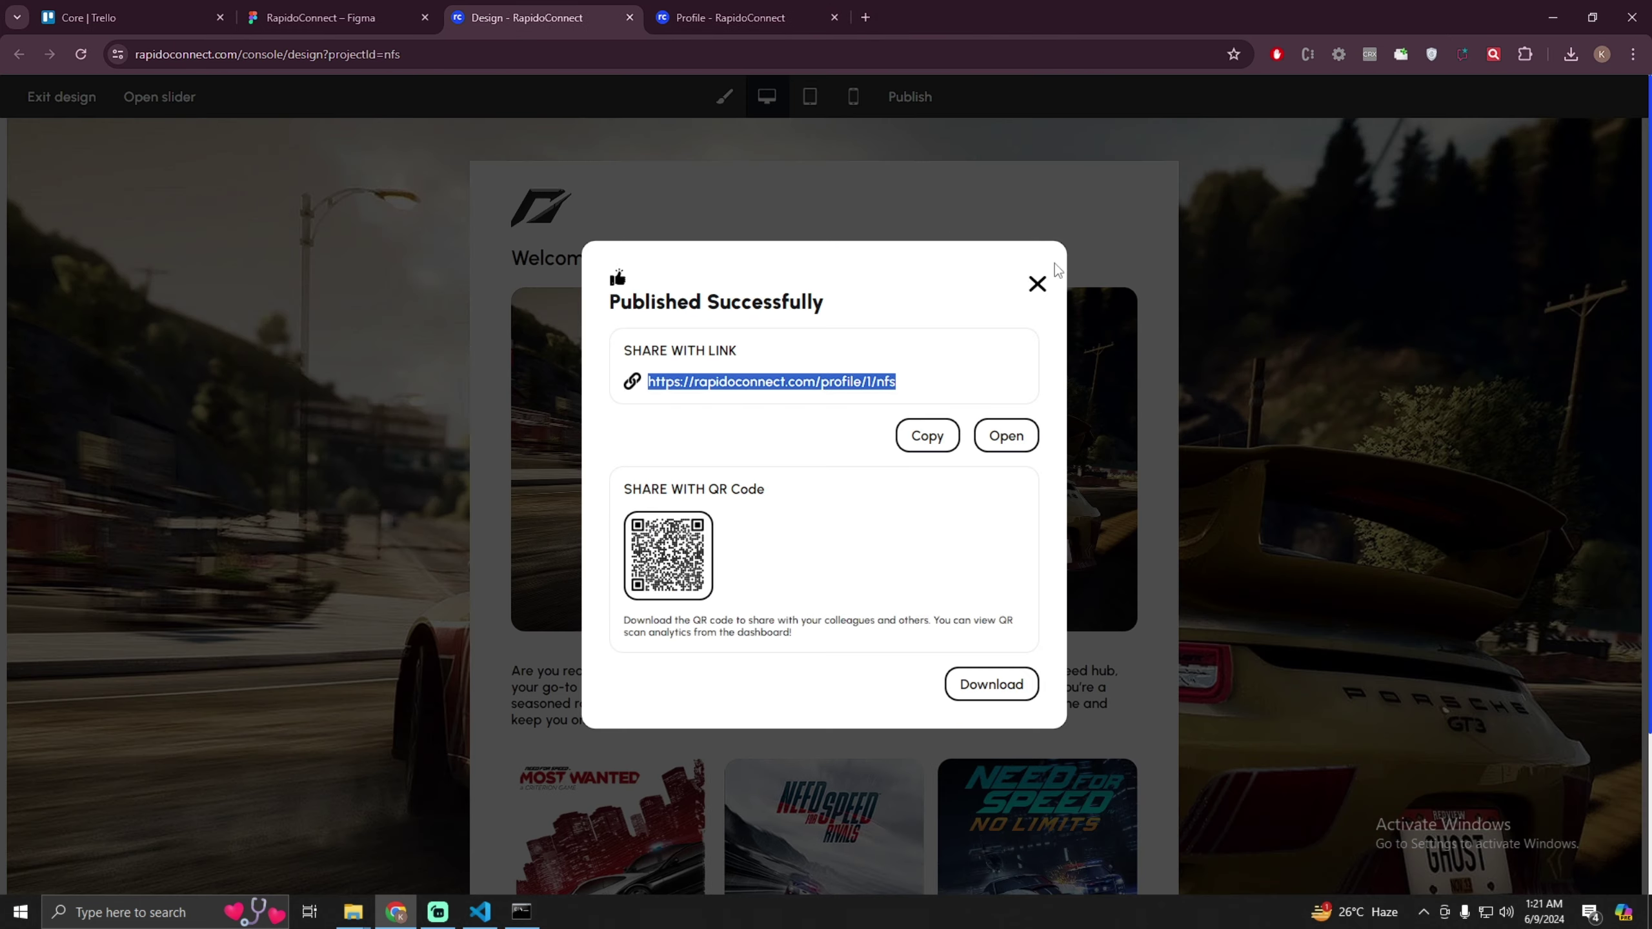
pyautogui.click(1036, 281)
pyautogui.scroll(-5, 1091, 279)
pyautogui.scroll(5, 1181, 424)
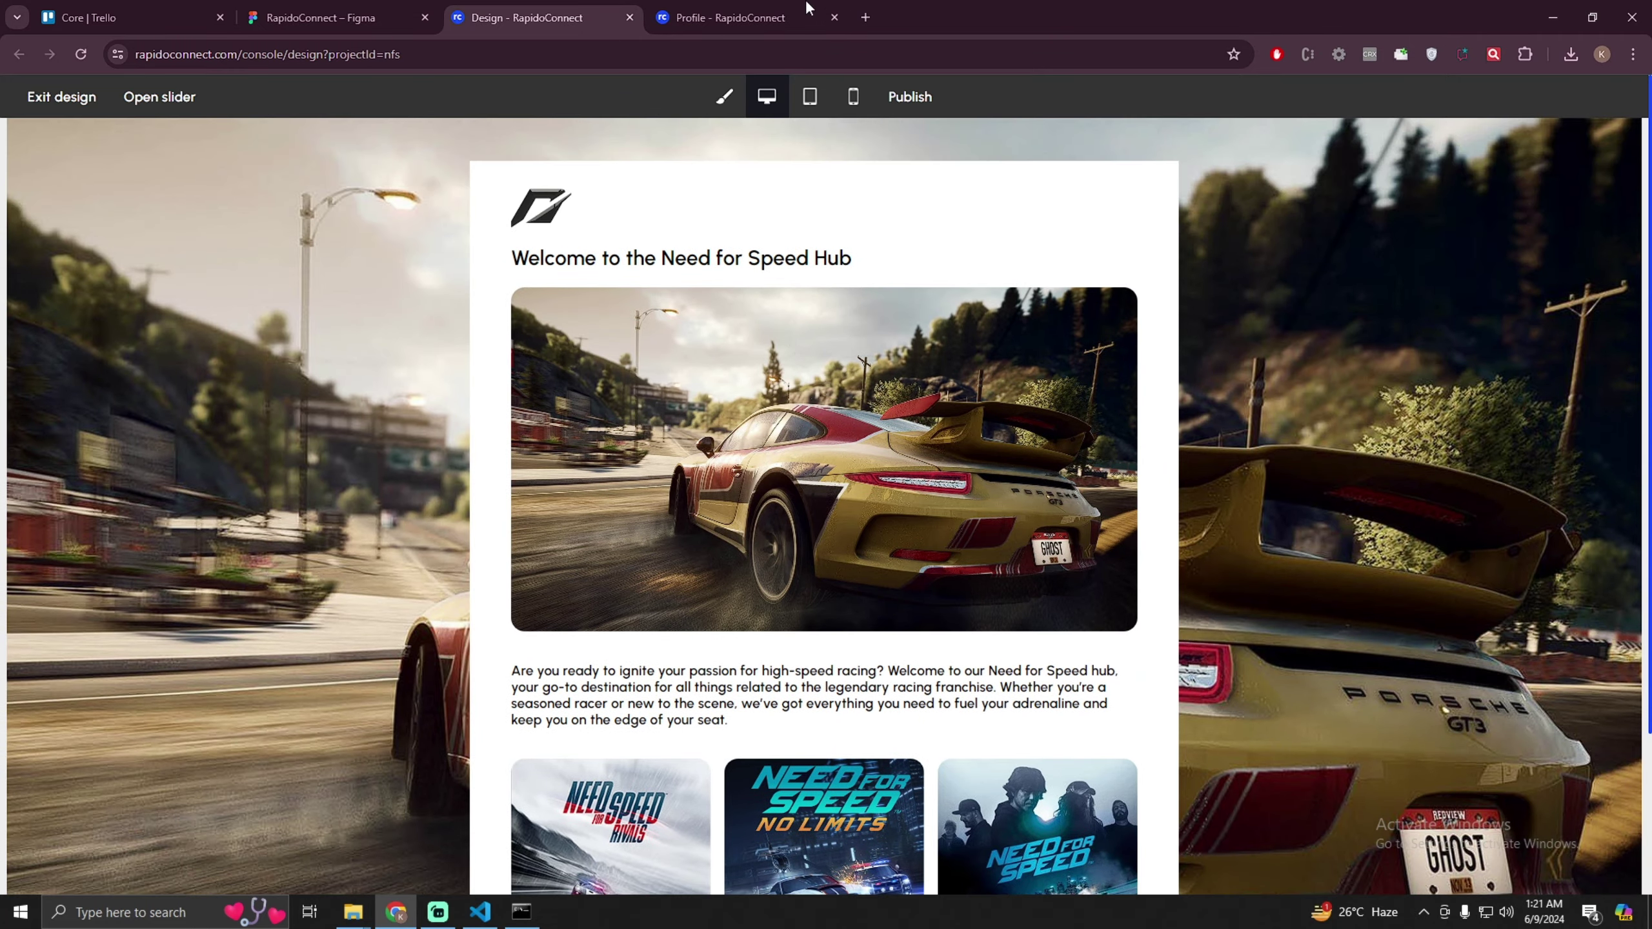
# - Review the published page once more, then go back to the design console
pyautogui.click(806, 13)
pyautogui.scroll(-3, 1312, 527)
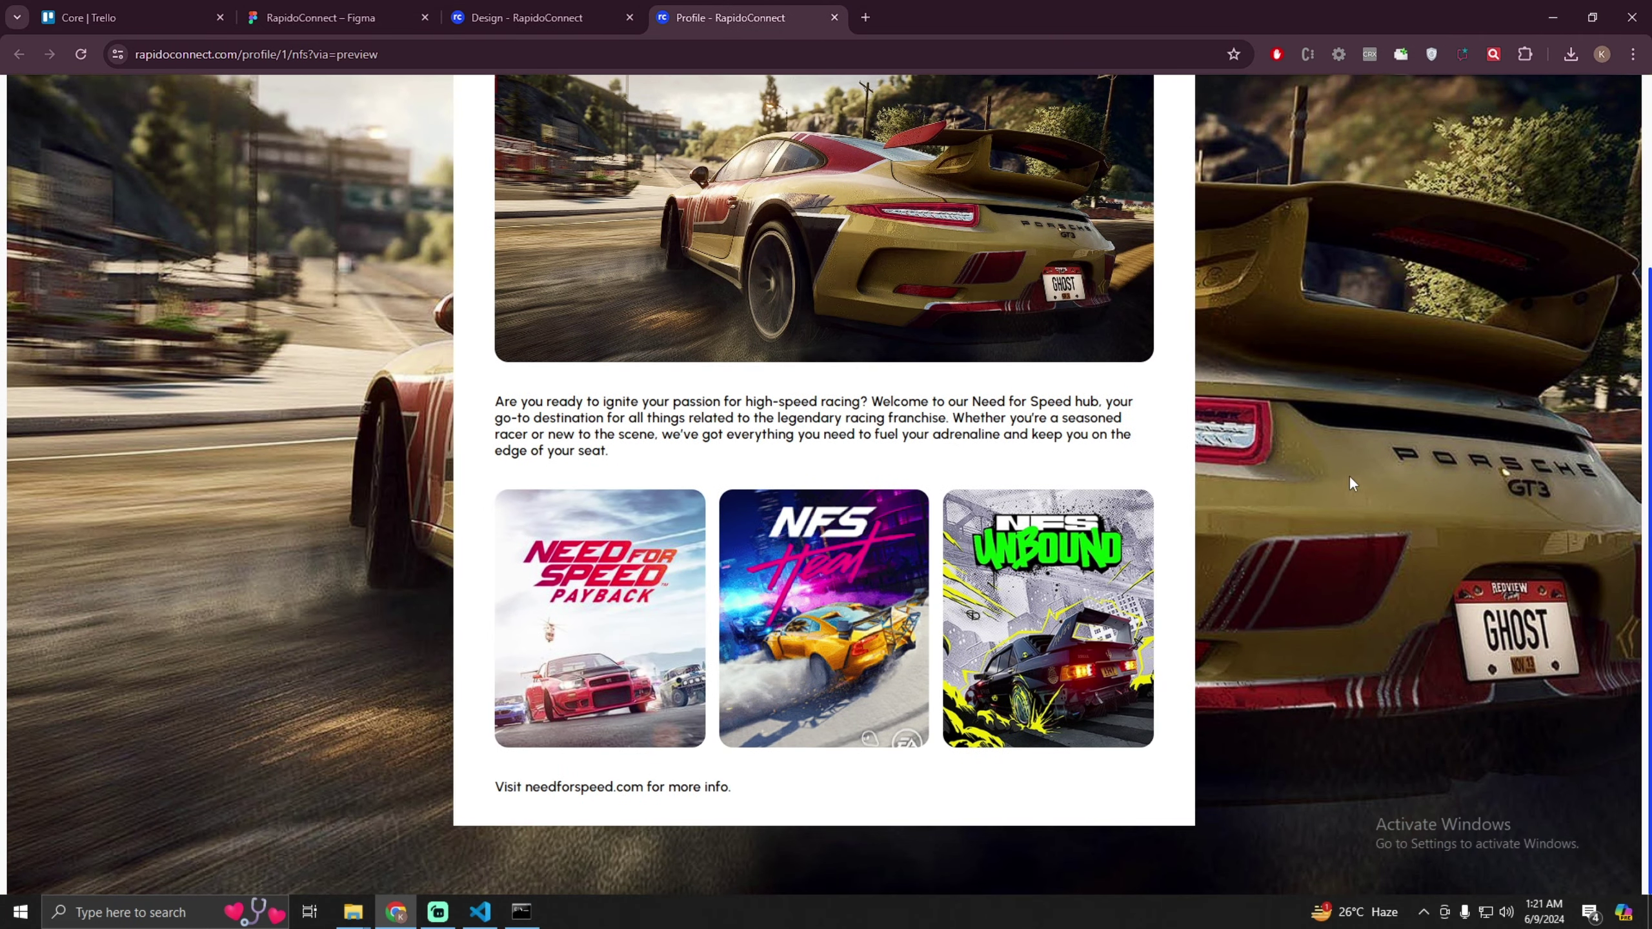
pyautogui.scroll(3, 1348, 475)
pyautogui.scroll(-3, 784, 494)
pyautogui.scroll(3, 771, 475)
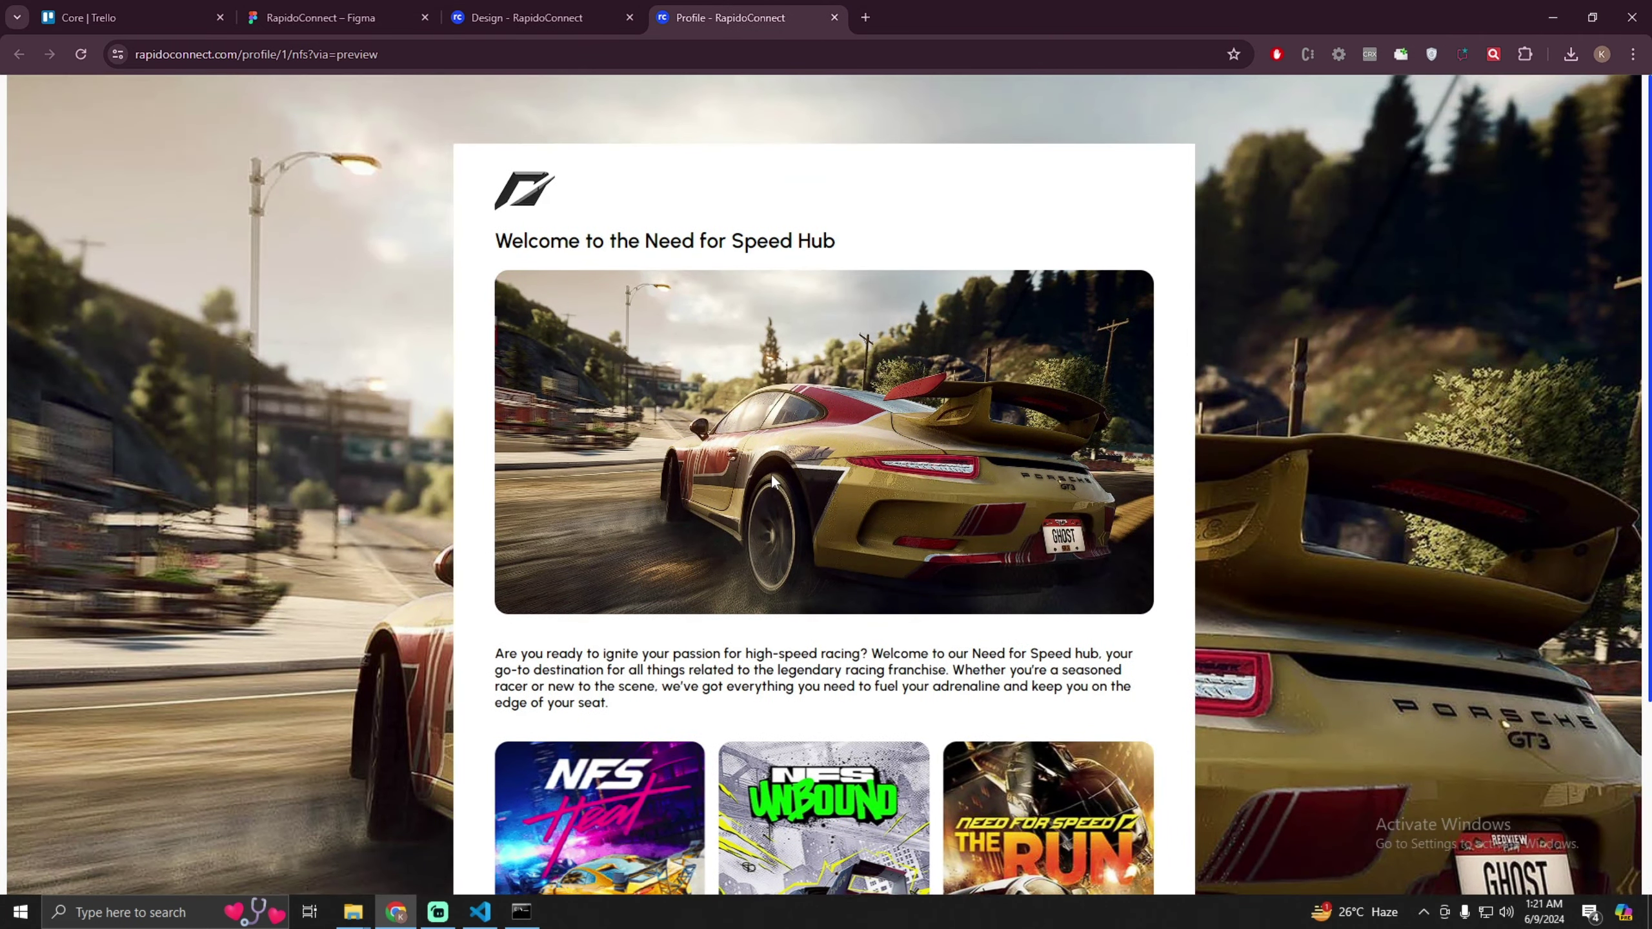
pyautogui.scroll(-3, 780, 494)
pyautogui.scroll(3, 807, 536)
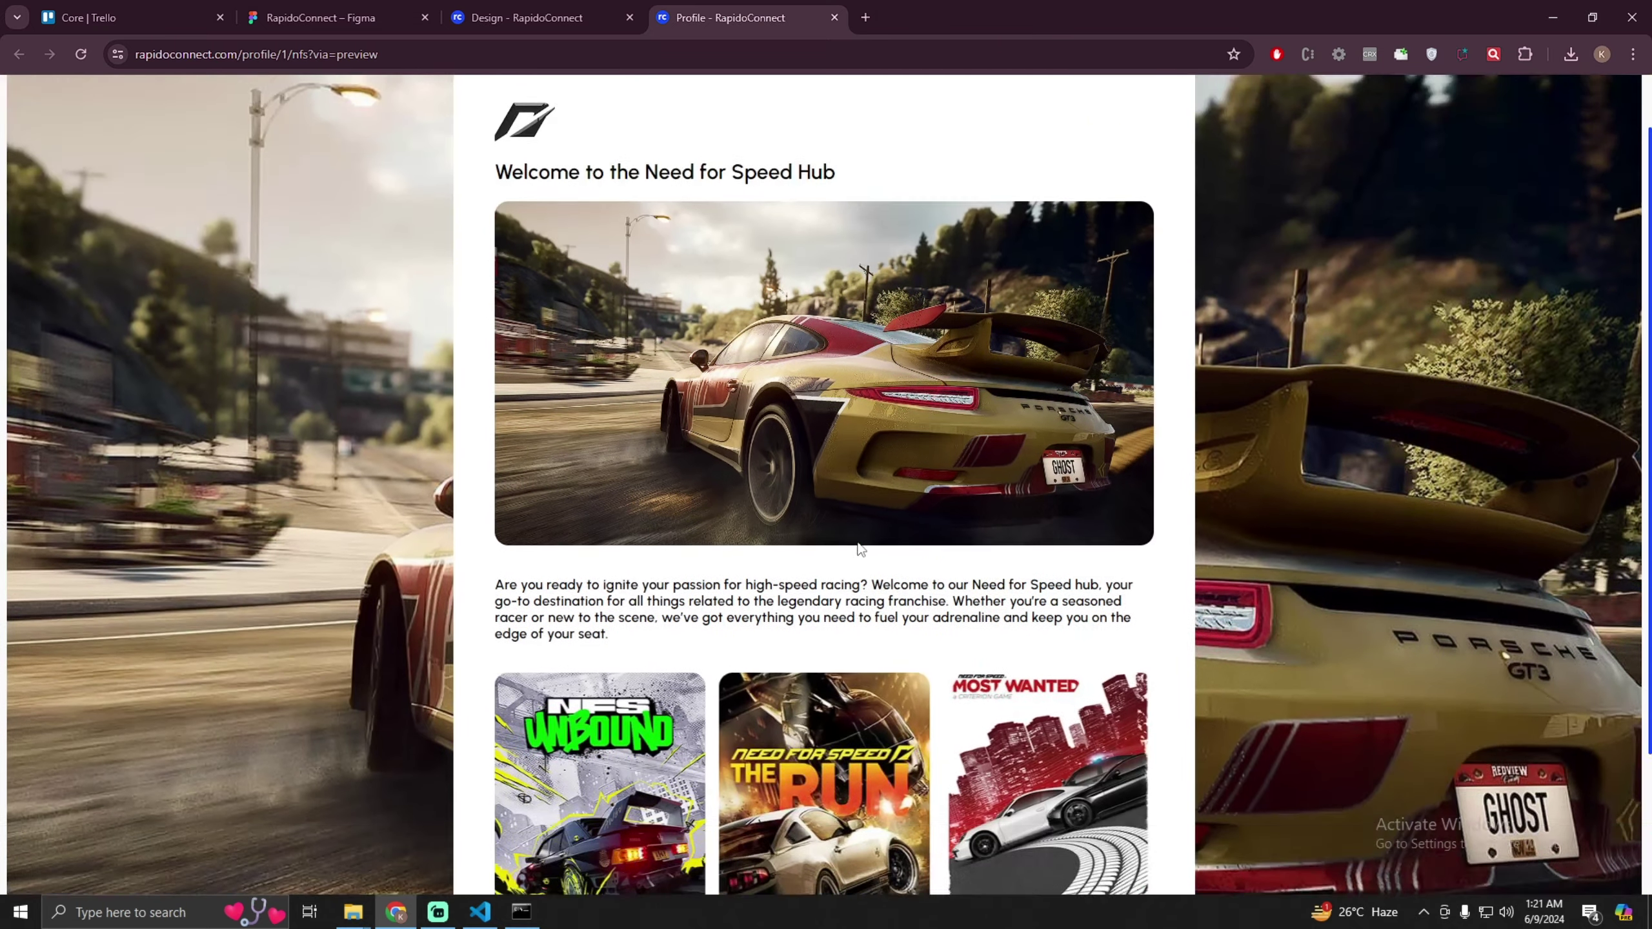
pyautogui.click(572, 17)
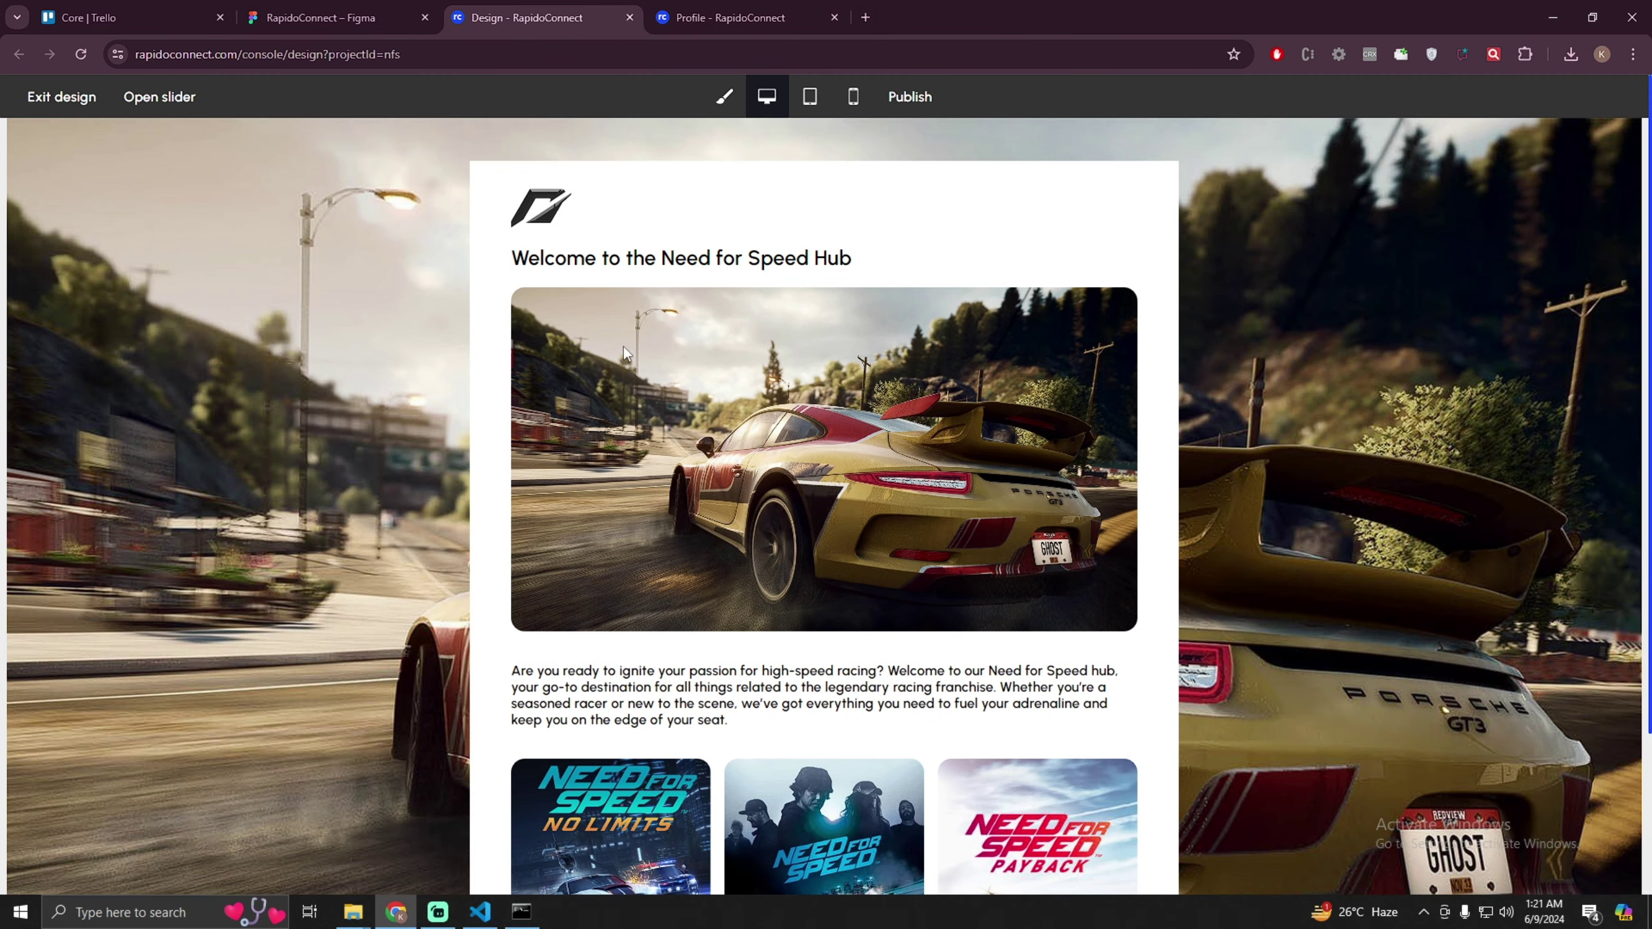
# - Clear the root background wallpaper to plain light grey and republish the page
pyautogui.click(724, 98)
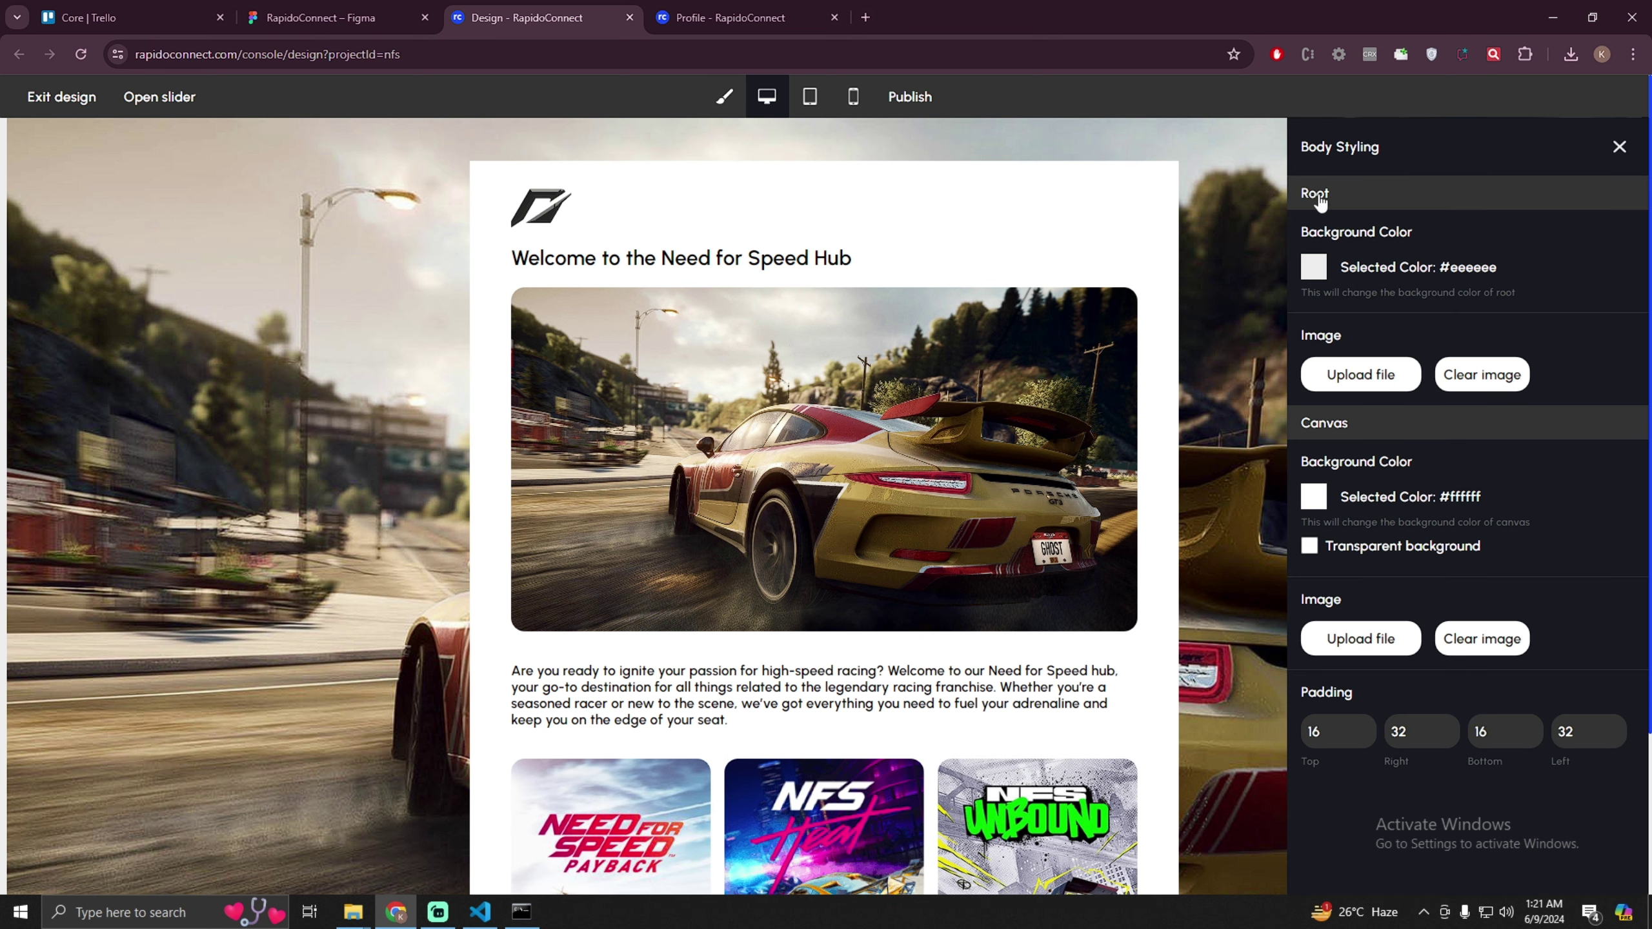
pyautogui.click(1485, 378)
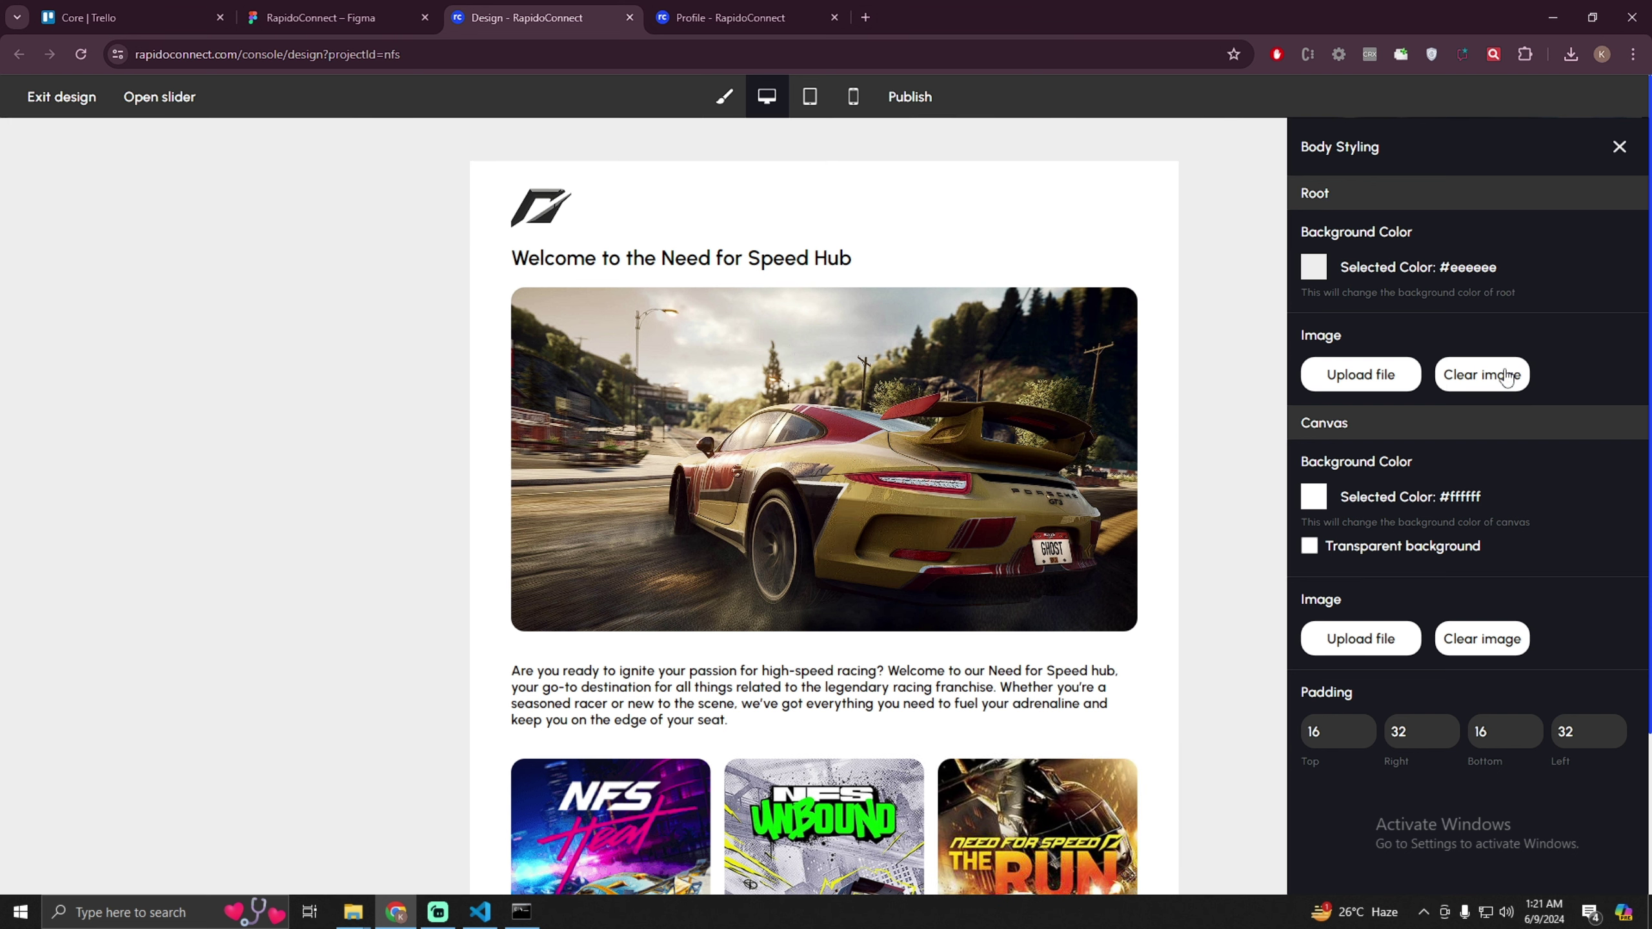
pyautogui.click(934, 114)
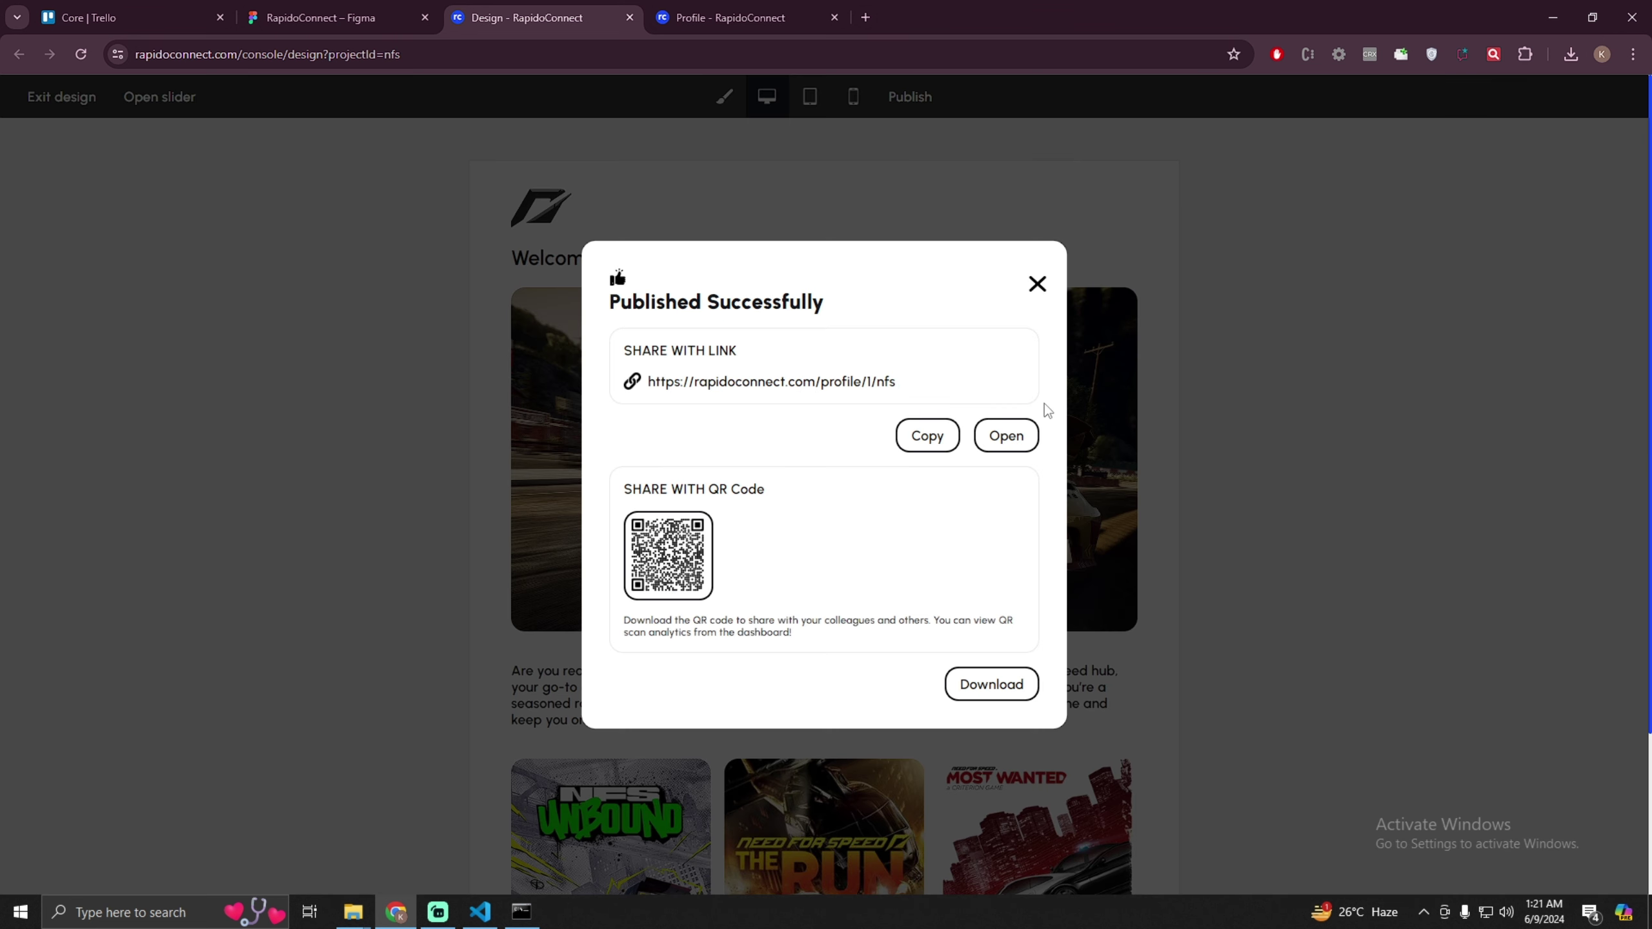
pyautogui.moveTo(848, 300); pyautogui.dragTo(623, 322)
# - Open the live Need for Speed Hub profile and scroll through its content
pyautogui.click(991, 444)
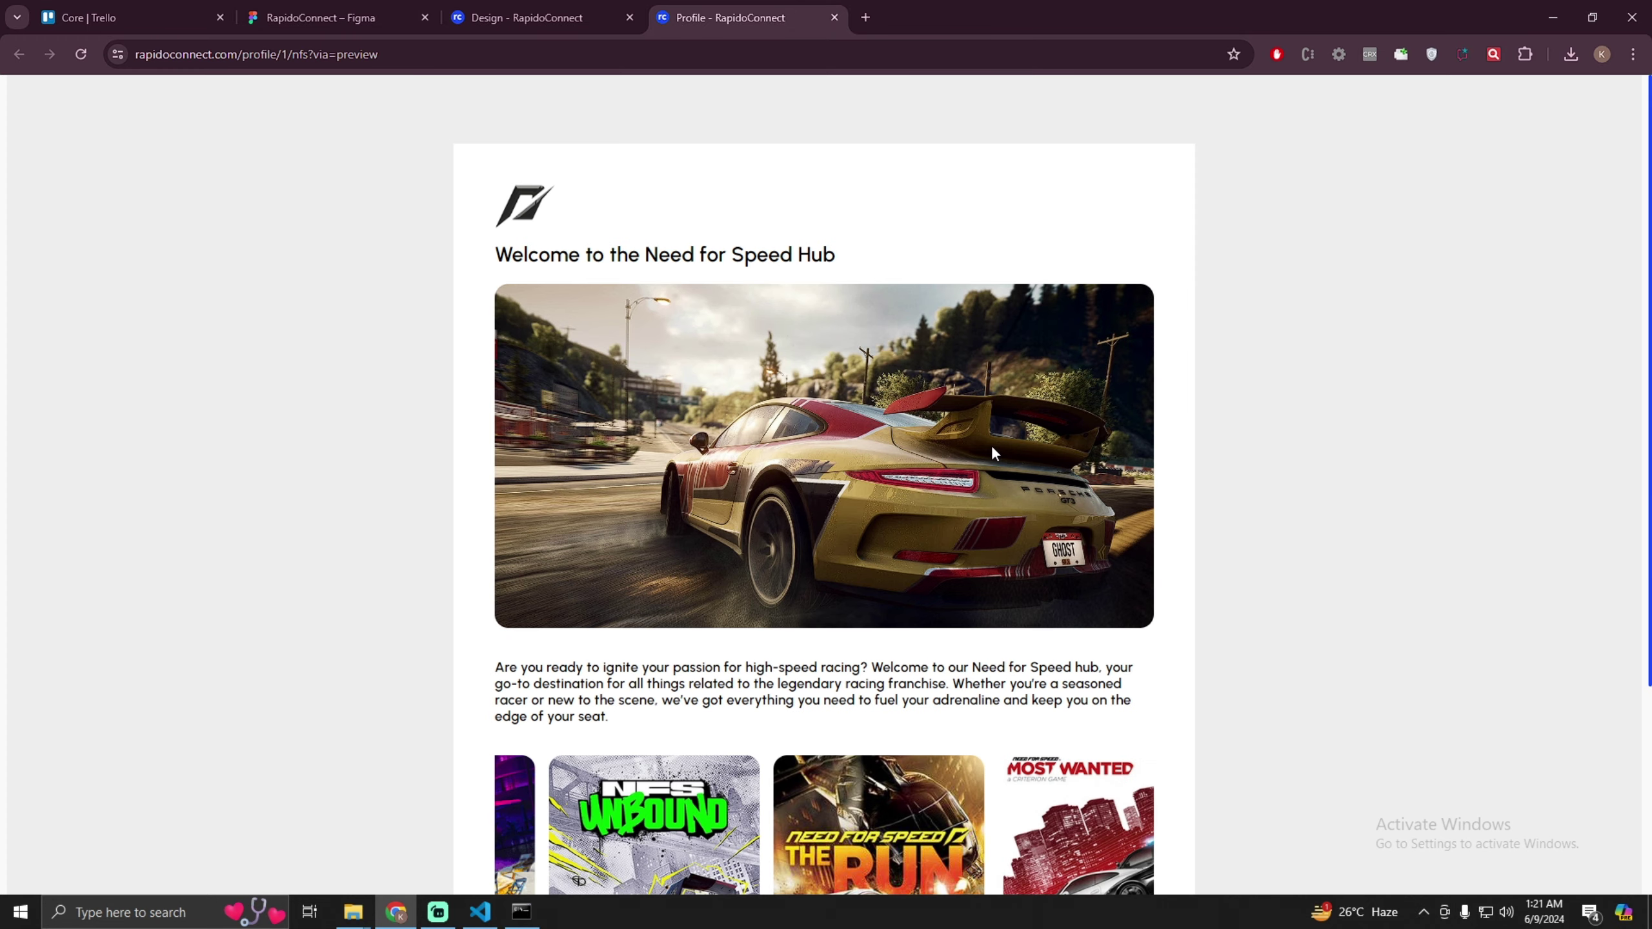
pyautogui.scroll(-4, 1266, 537)
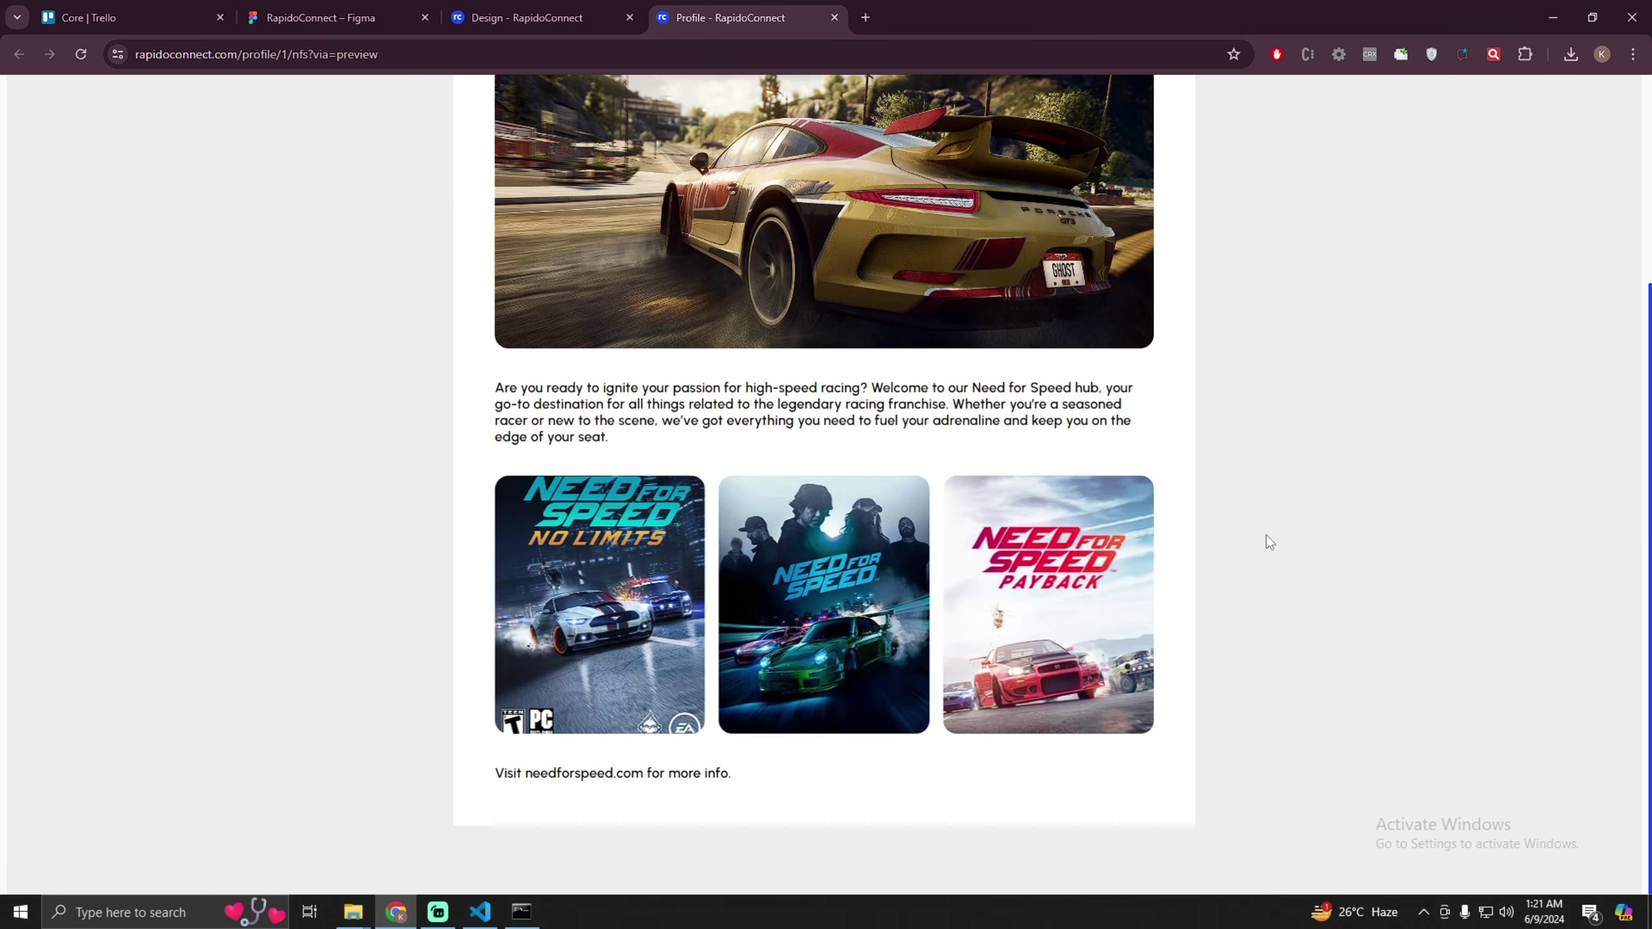
pyautogui.scroll(4, 1268, 541)
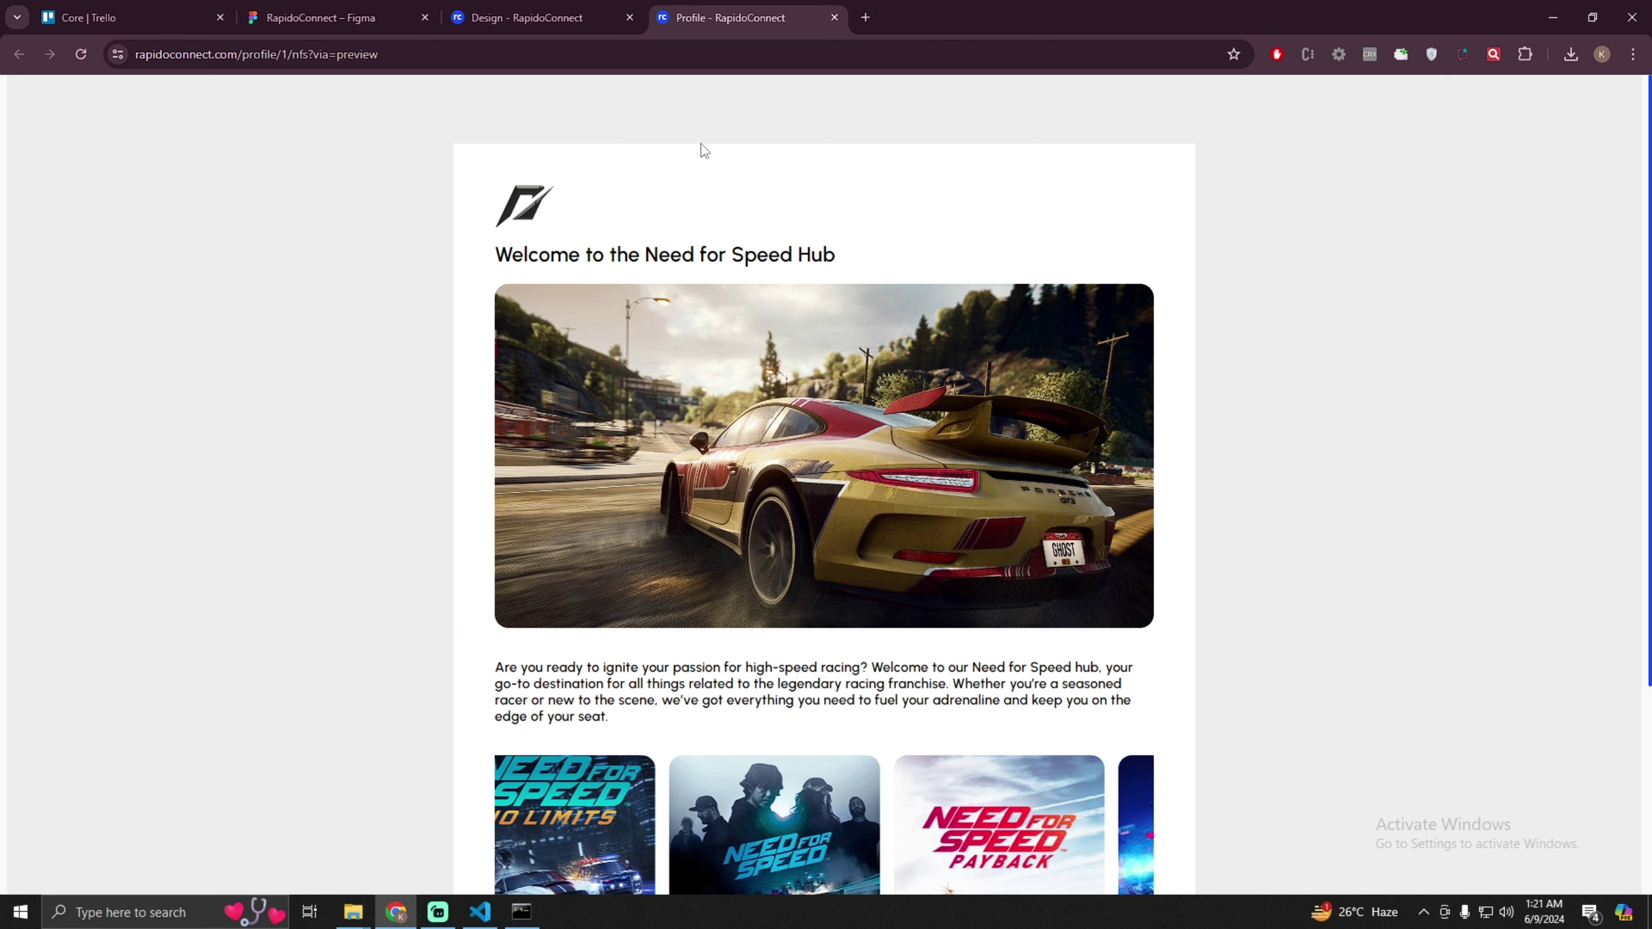